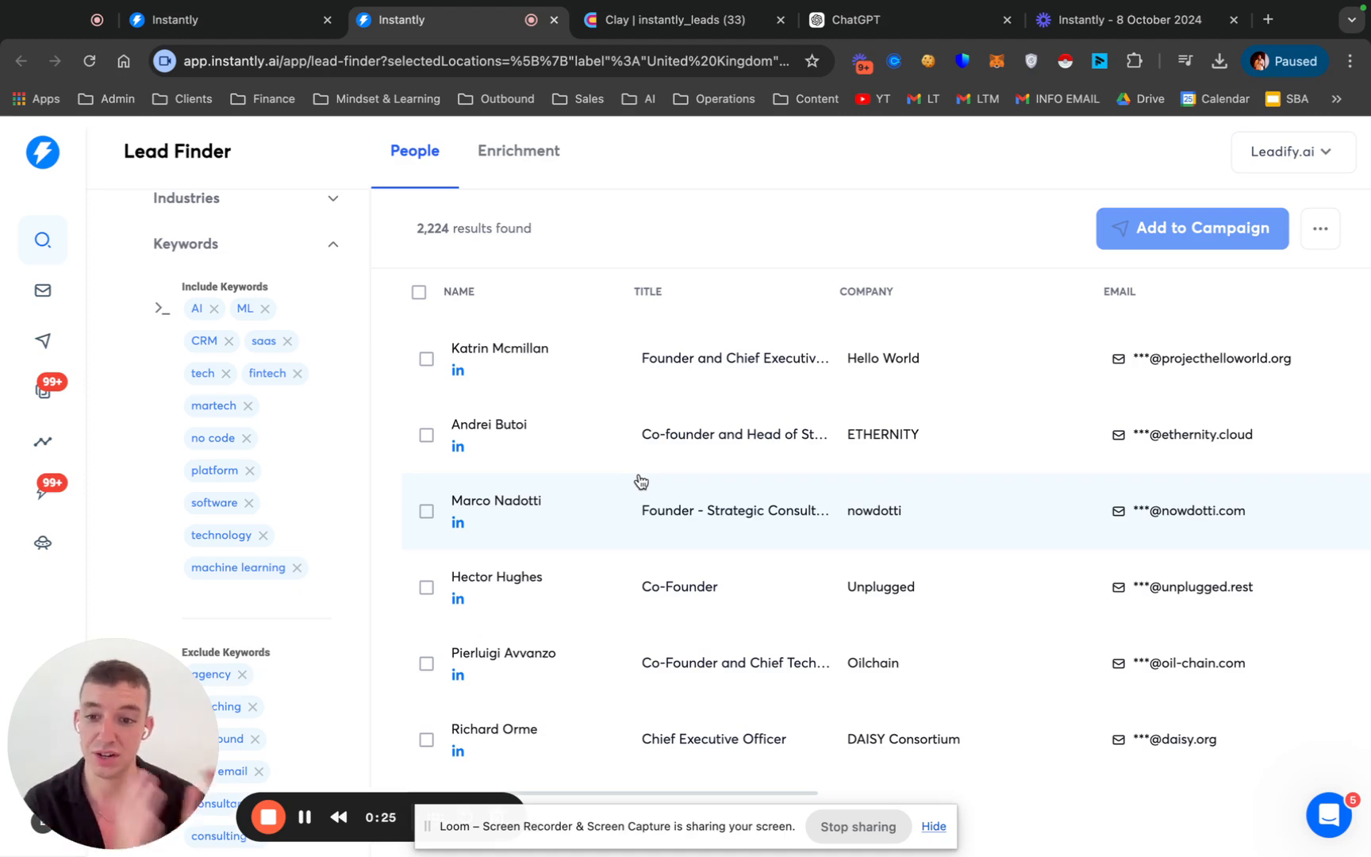
- Review the Lead Finder filters for job titles, management levels, location, included and excluded keywords and employees, plus the number of matching leads
{"action": "scroll", "coordinate": [284, 489], "scroll_direction": "up", "scroll_amount": 6}
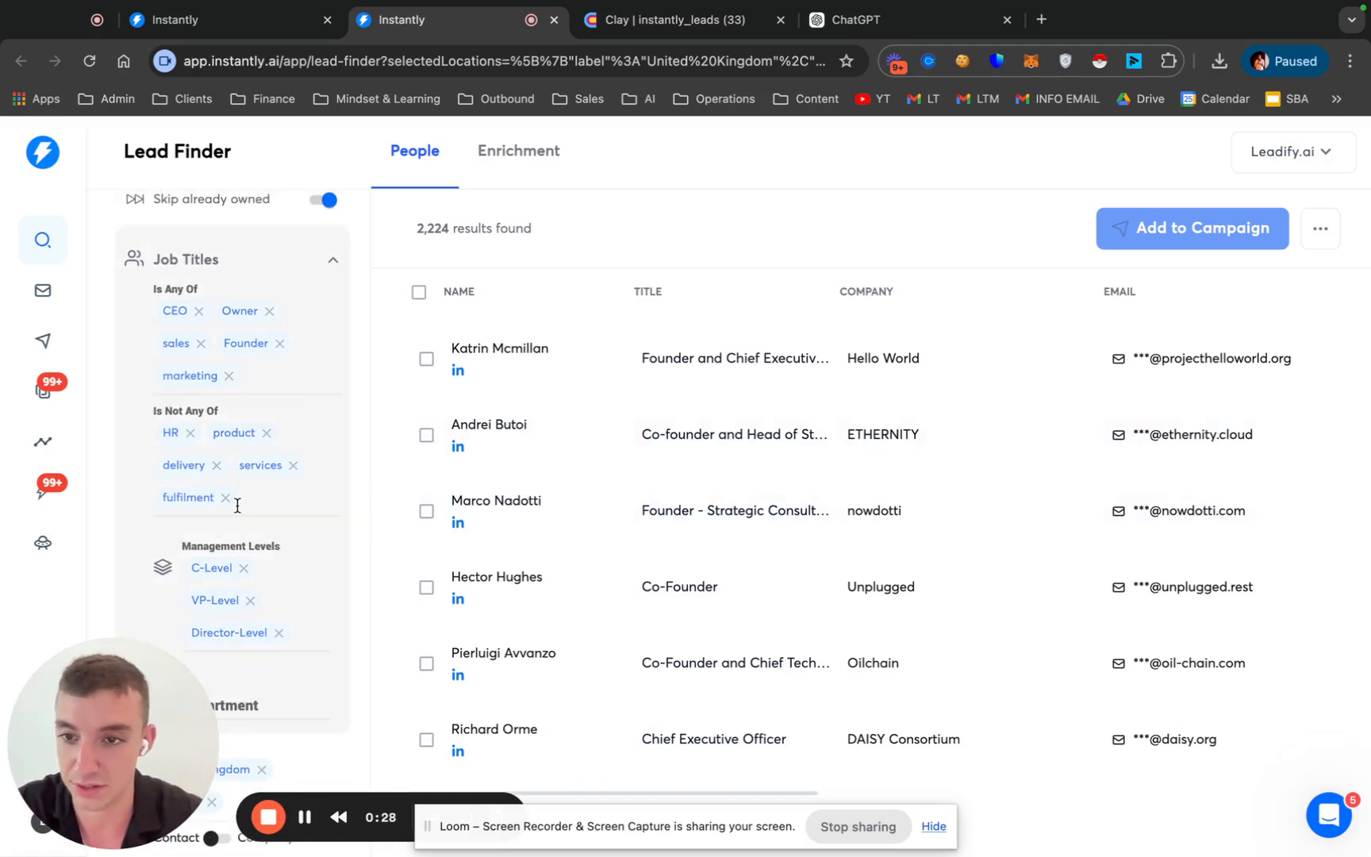
{"action": "scroll", "coordinate": [214, 444], "scroll_direction": "up", "scroll_amount": 1}
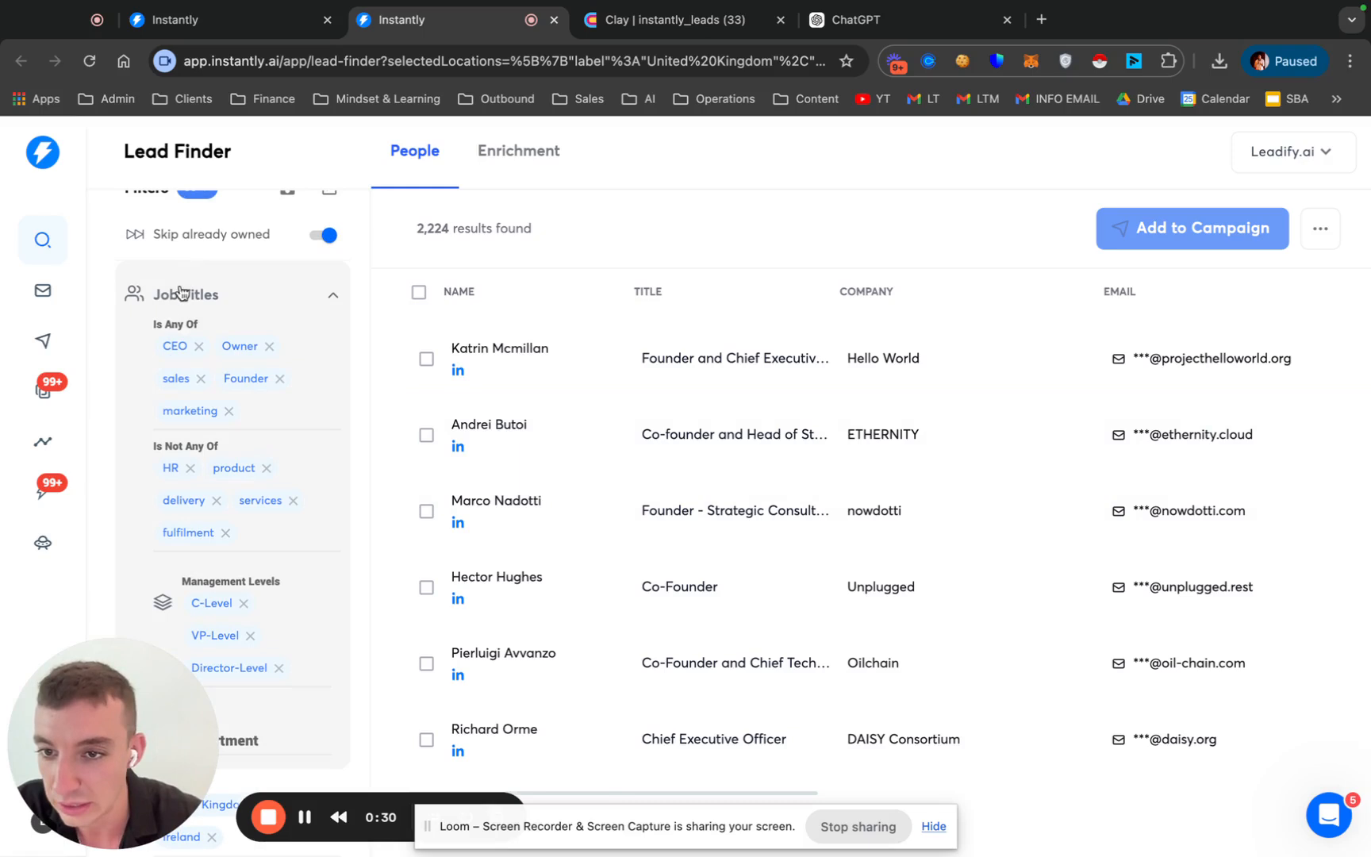
{"action": "scroll", "coordinate": [254, 381], "scroll_direction": "down", "scroll_amount": 2}
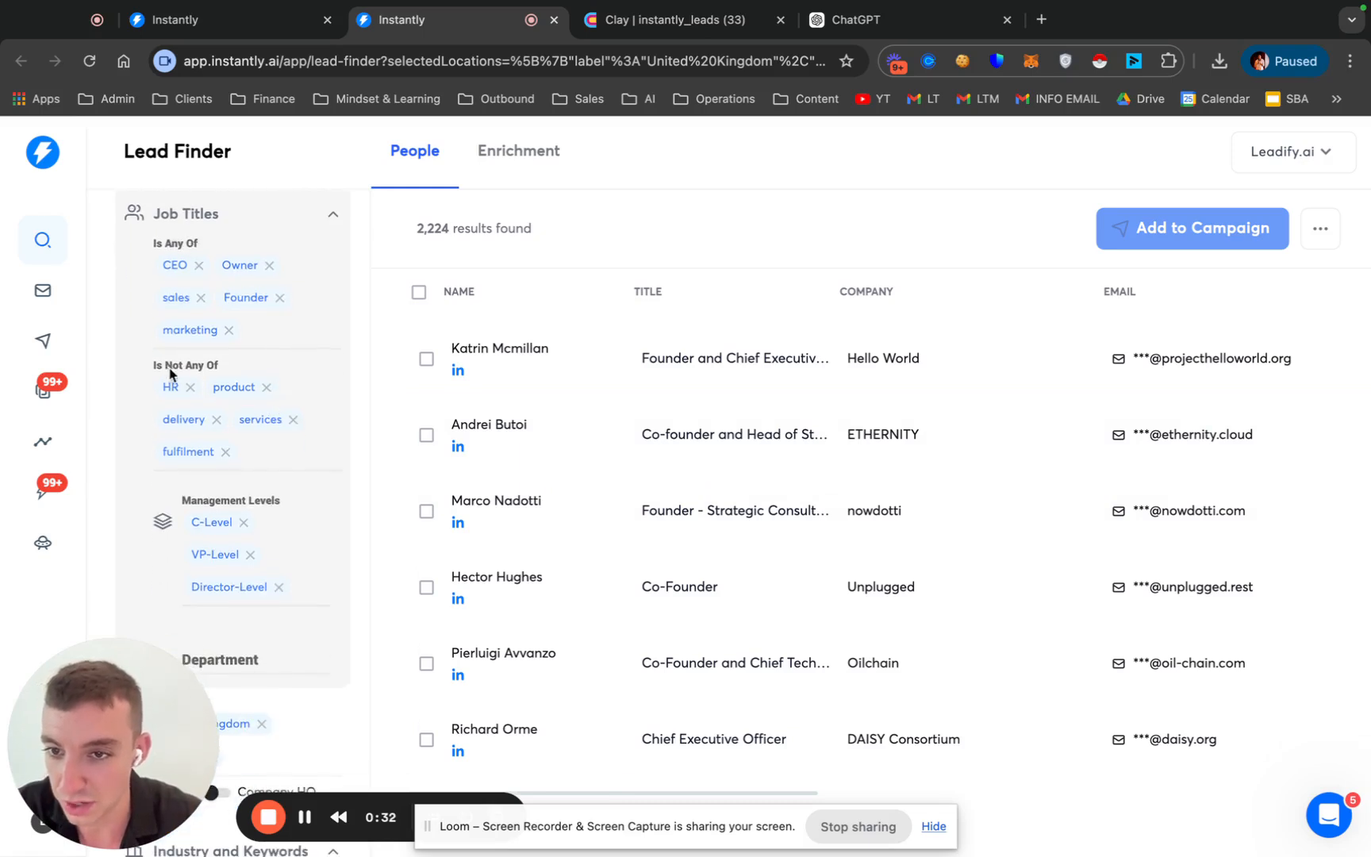
{"action": "scroll", "coordinate": [286, 442], "scroll_direction": "down", "scroll_amount": 3}
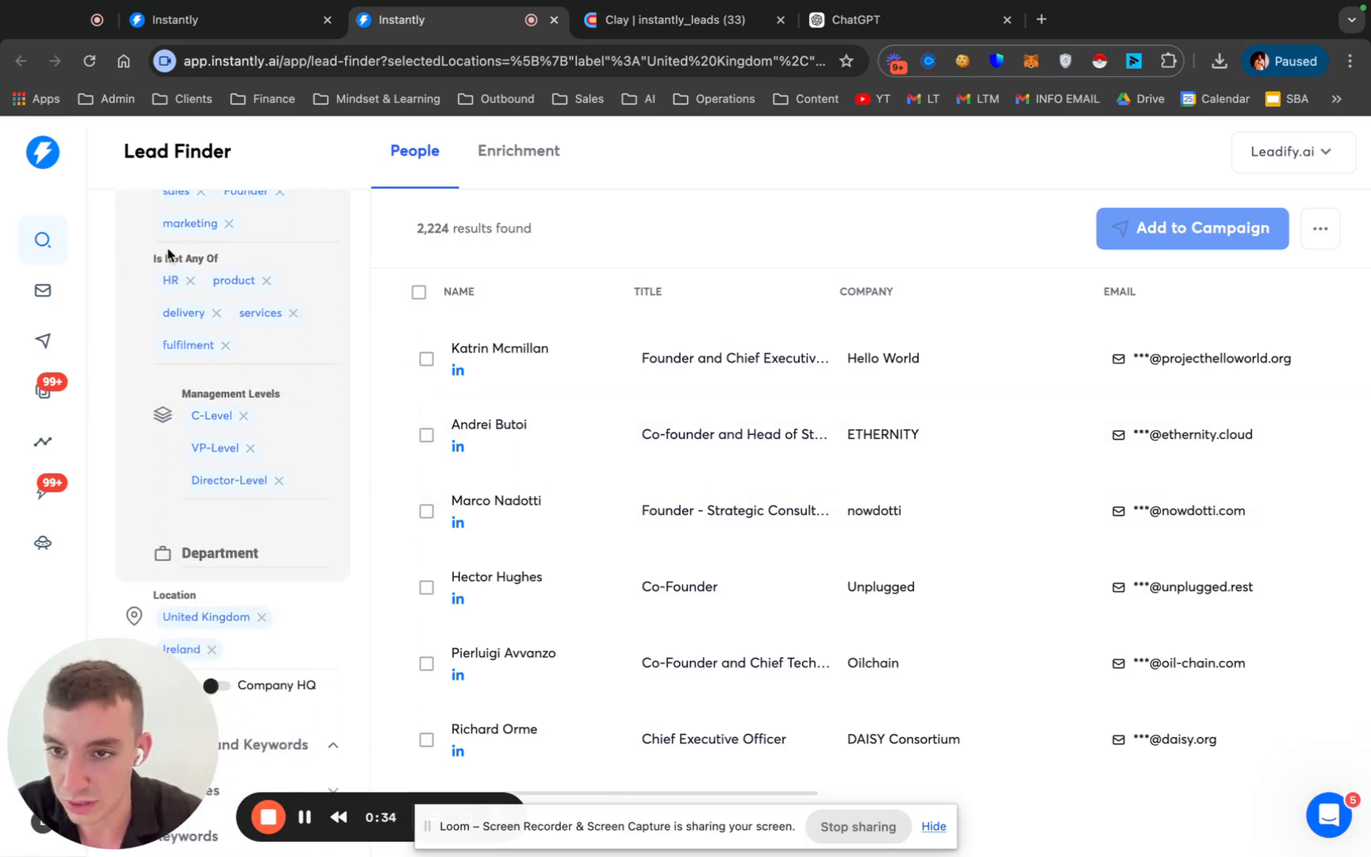
{"action": "scroll", "coordinate": [261, 354], "scroll_direction": "down", "scroll_amount": 7}
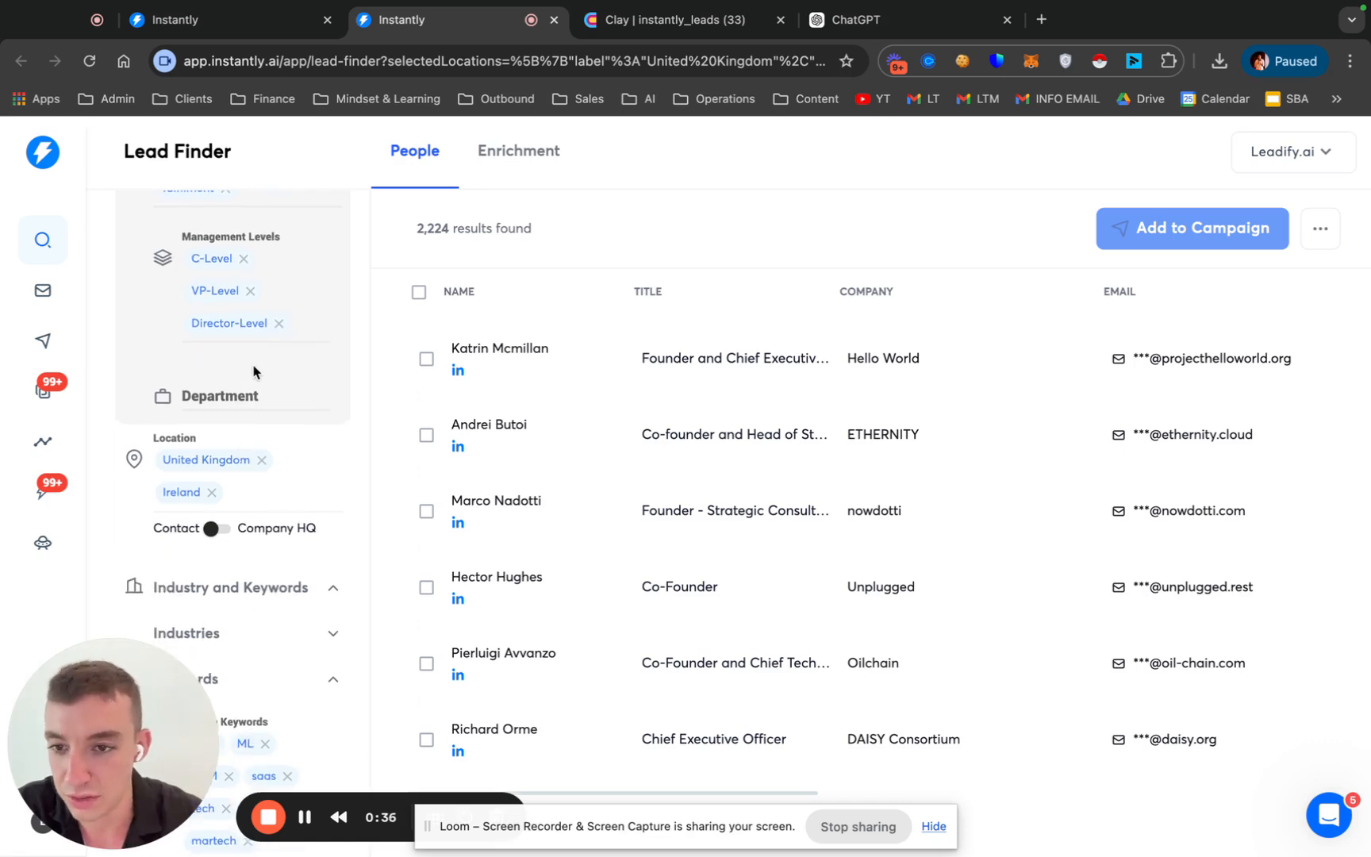
{"action": "scroll", "coordinate": [279, 446], "scroll_direction": "down", "scroll_amount": 5}
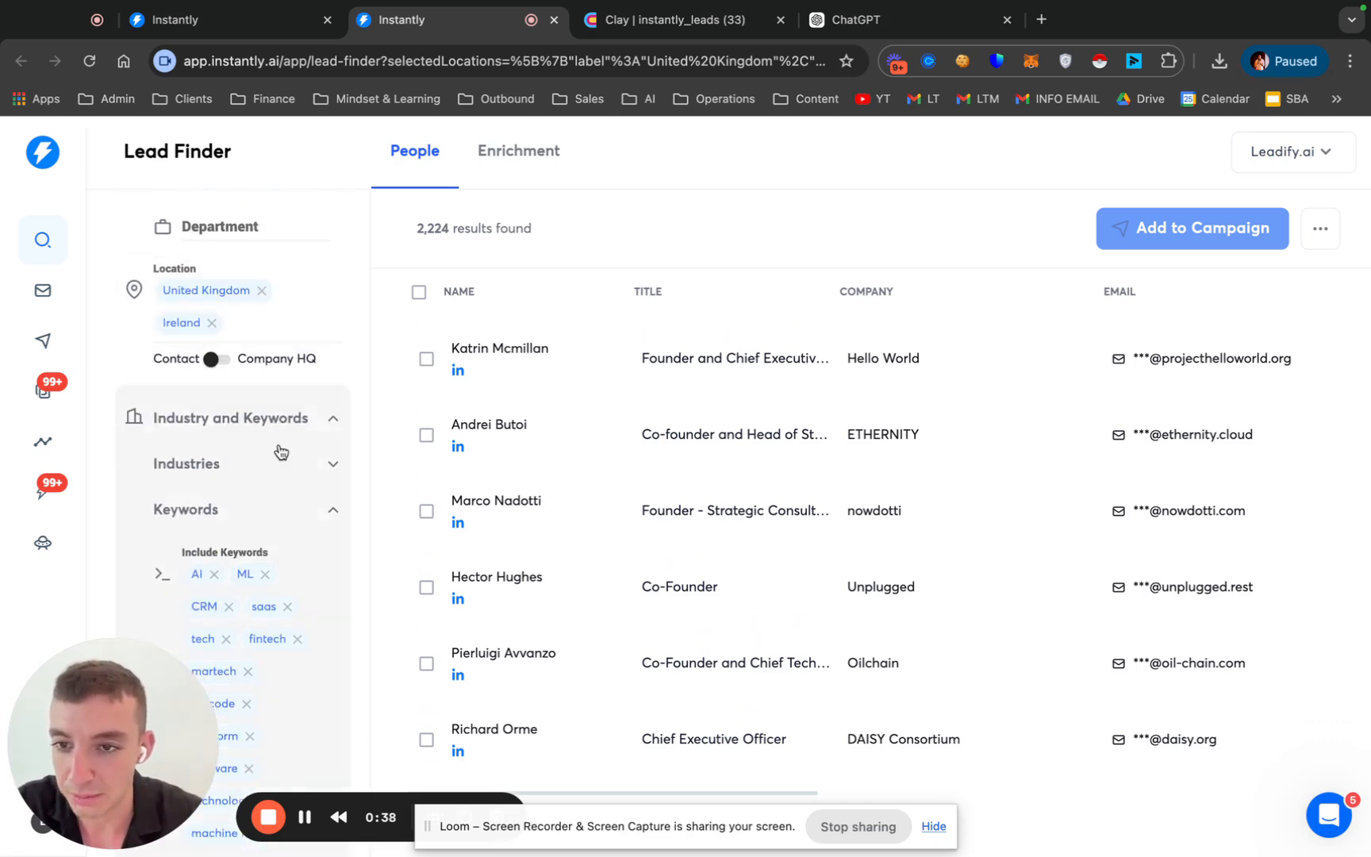
{"action": "scroll", "coordinate": [280, 451], "scroll_direction": "down", "scroll_amount": 6}
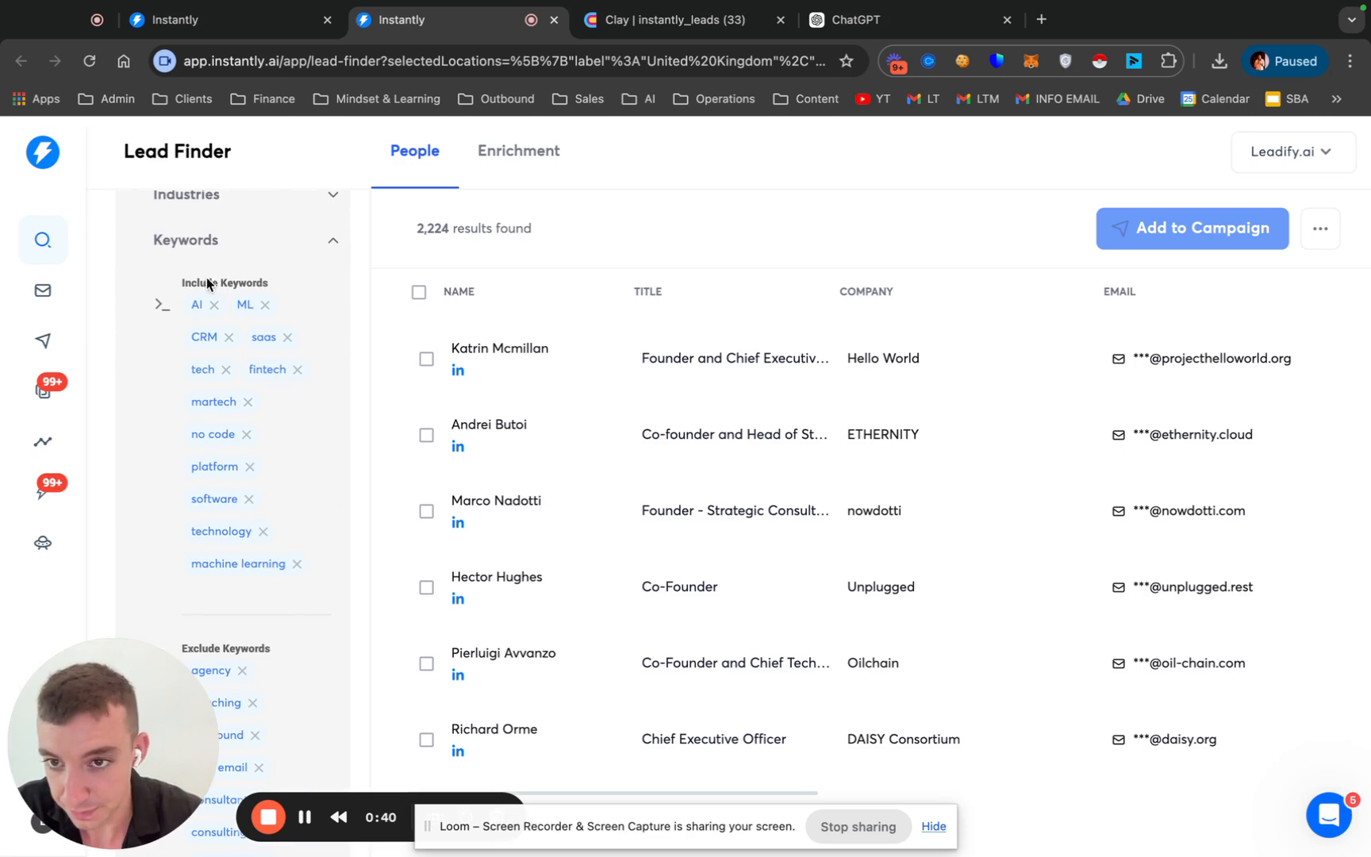
{"action": "scroll", "coordinate": [270, 484], "scroll_direction": "down", "scroll_amount": 2}
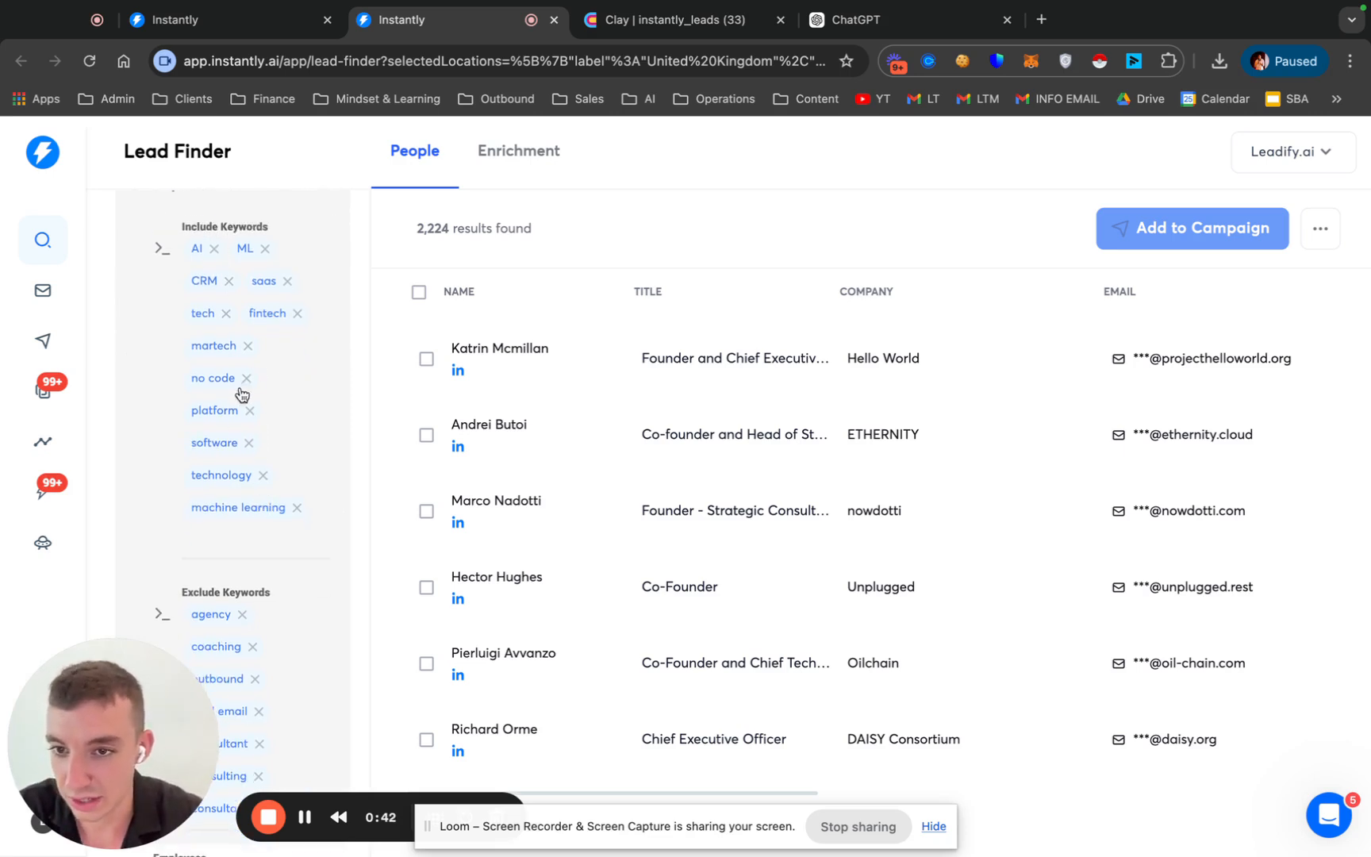
{"action": "scroll", "coordinate": [335, 555], "scroll_direction": "down", "scroll_amount": 6}
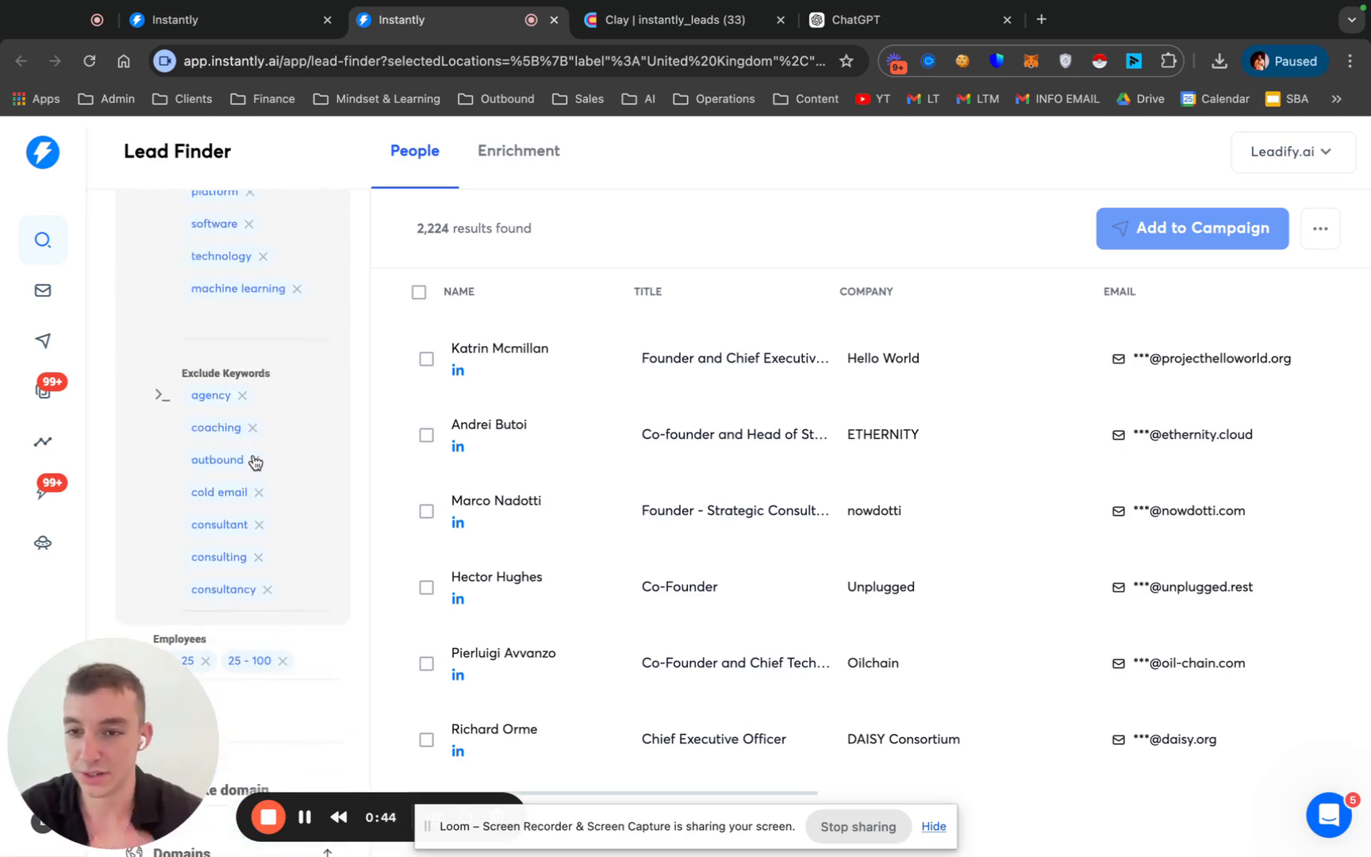
{"action": "scroll", "coordinate": [282, 521], "scroll_direction": "down", "scroll_amount": 12}
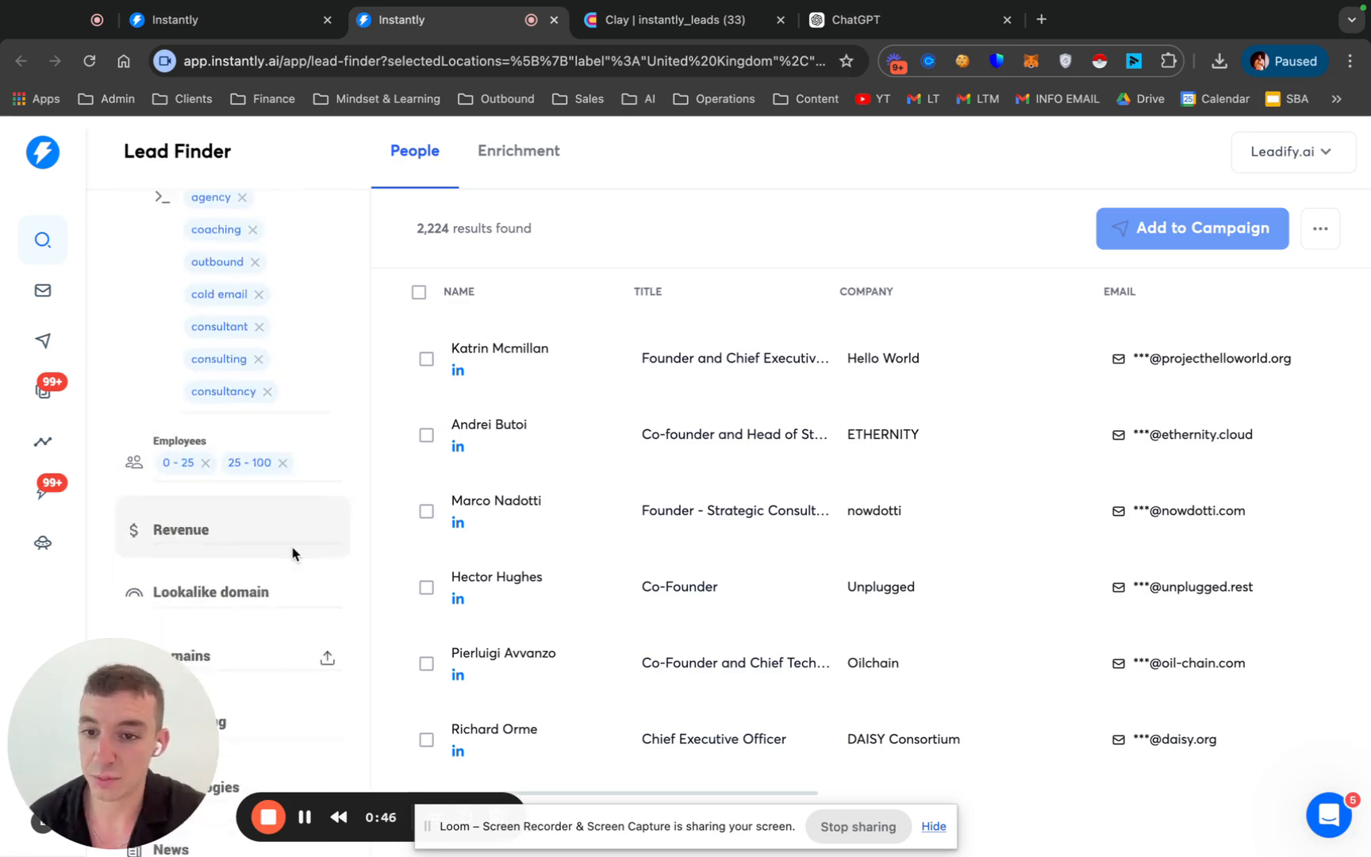
{"action": "scroll", "coordinate": [293, 552], "scroll_direction": "down", "scroll_amount": 1}
{"action": "scroll", "coordinate": [294, 554], "scroll_direction": "up", "scroll_amount": 20}
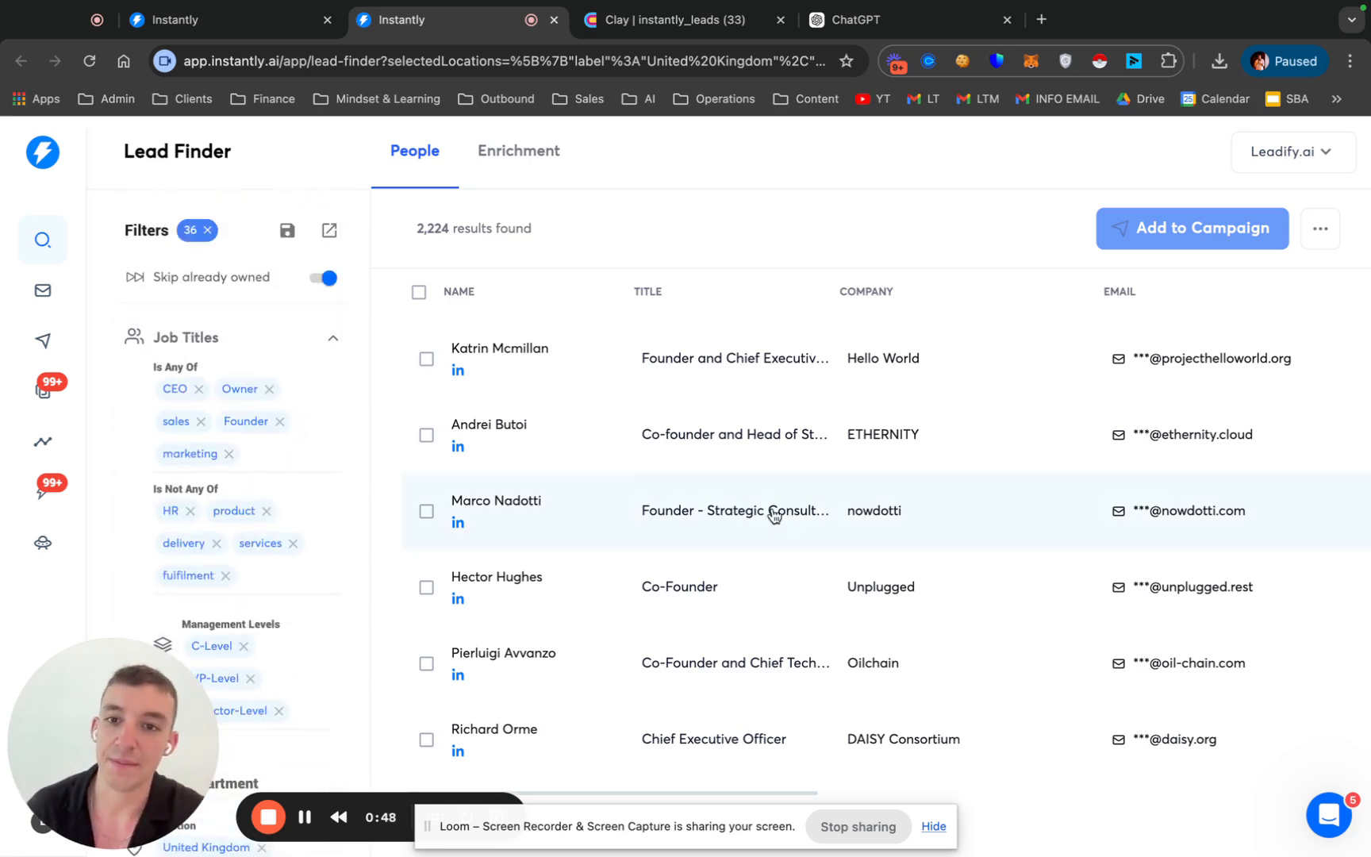
{"action": "left_click_drag", "start_coordinate": [416, 229], "coordinate": [490, 230]}
{"action": "left_click", "coordinate": [547, 235]}
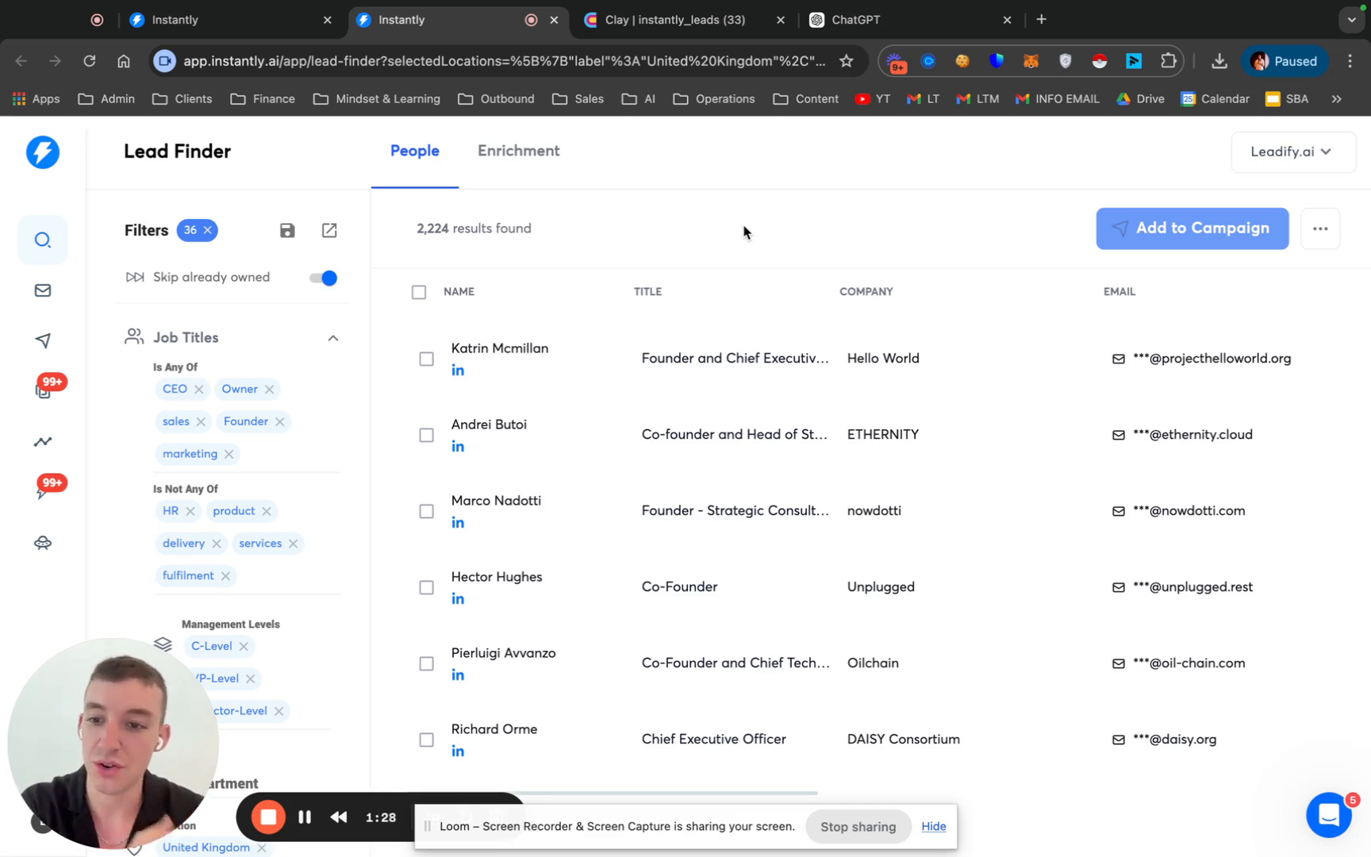
- Switch to the instantly_leads table in Clay and examine its website scrape, B2B SaaS Analysis and Website Features columns against the Instantly lead search
{"action": "left_click", "coordinate": [674, 28]}
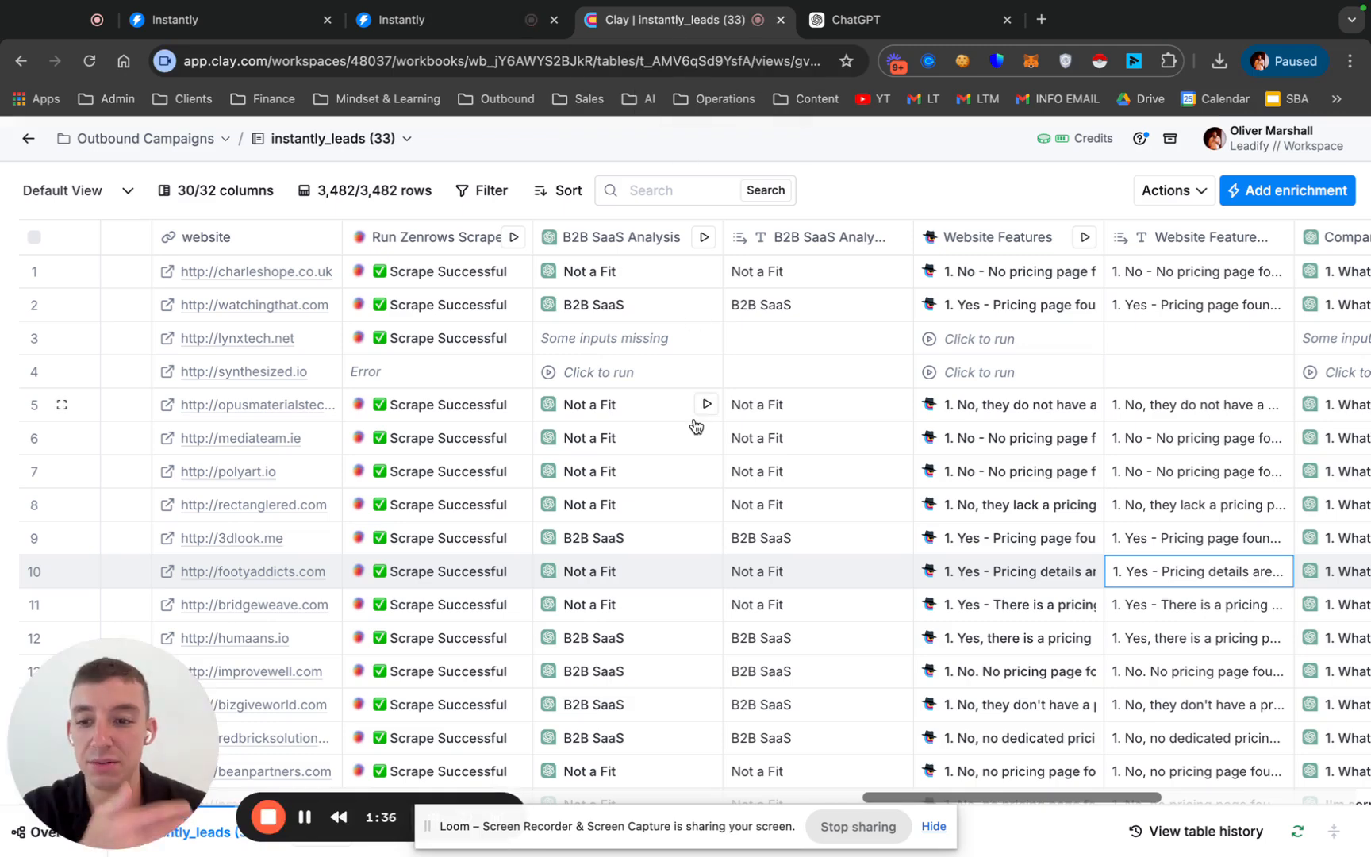
{"action": "scroll", "coordinate": [692, 417], "scroll_direction": "right", "scroll_amount": 4}
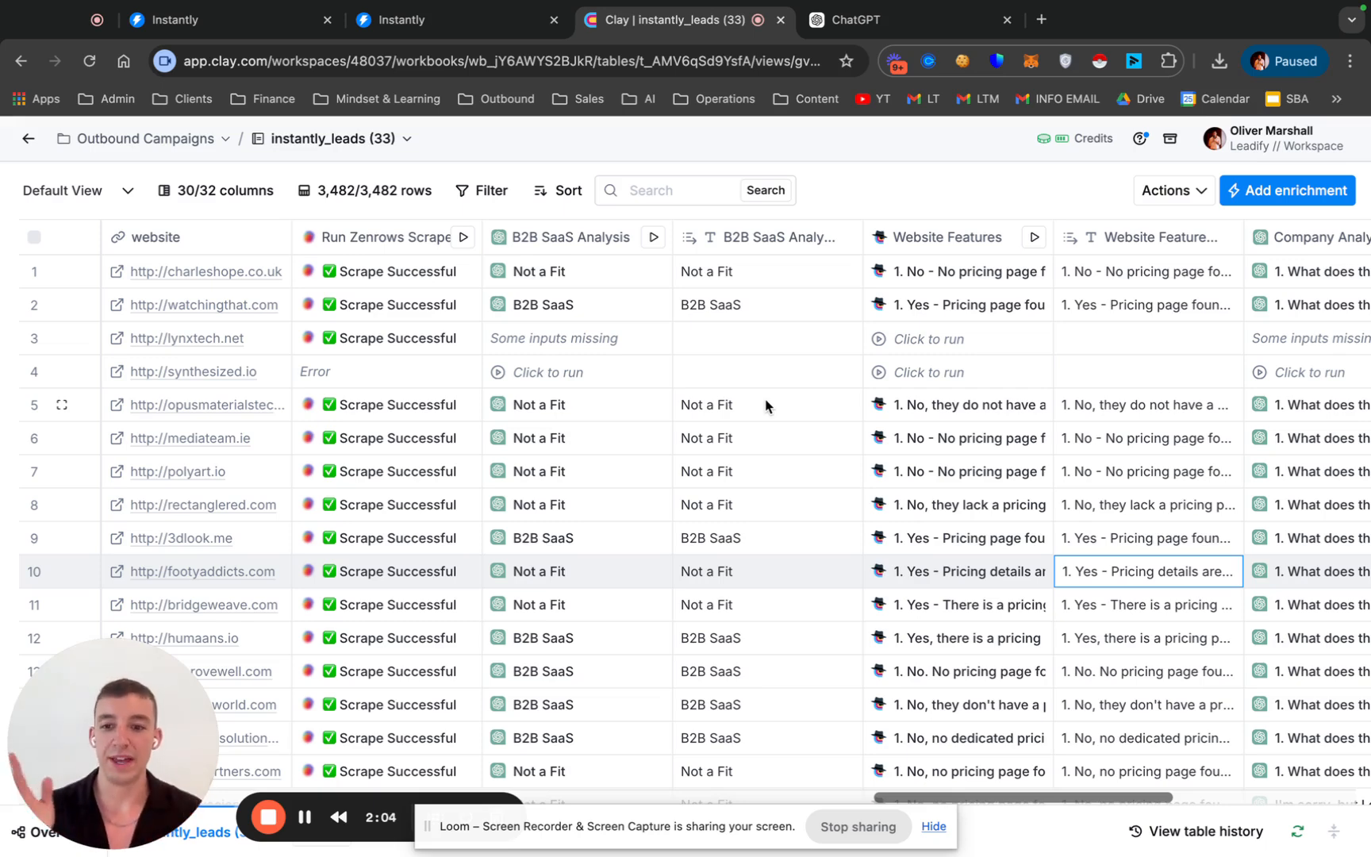
{"action": "left_click", "coordinate": [401, 20]}
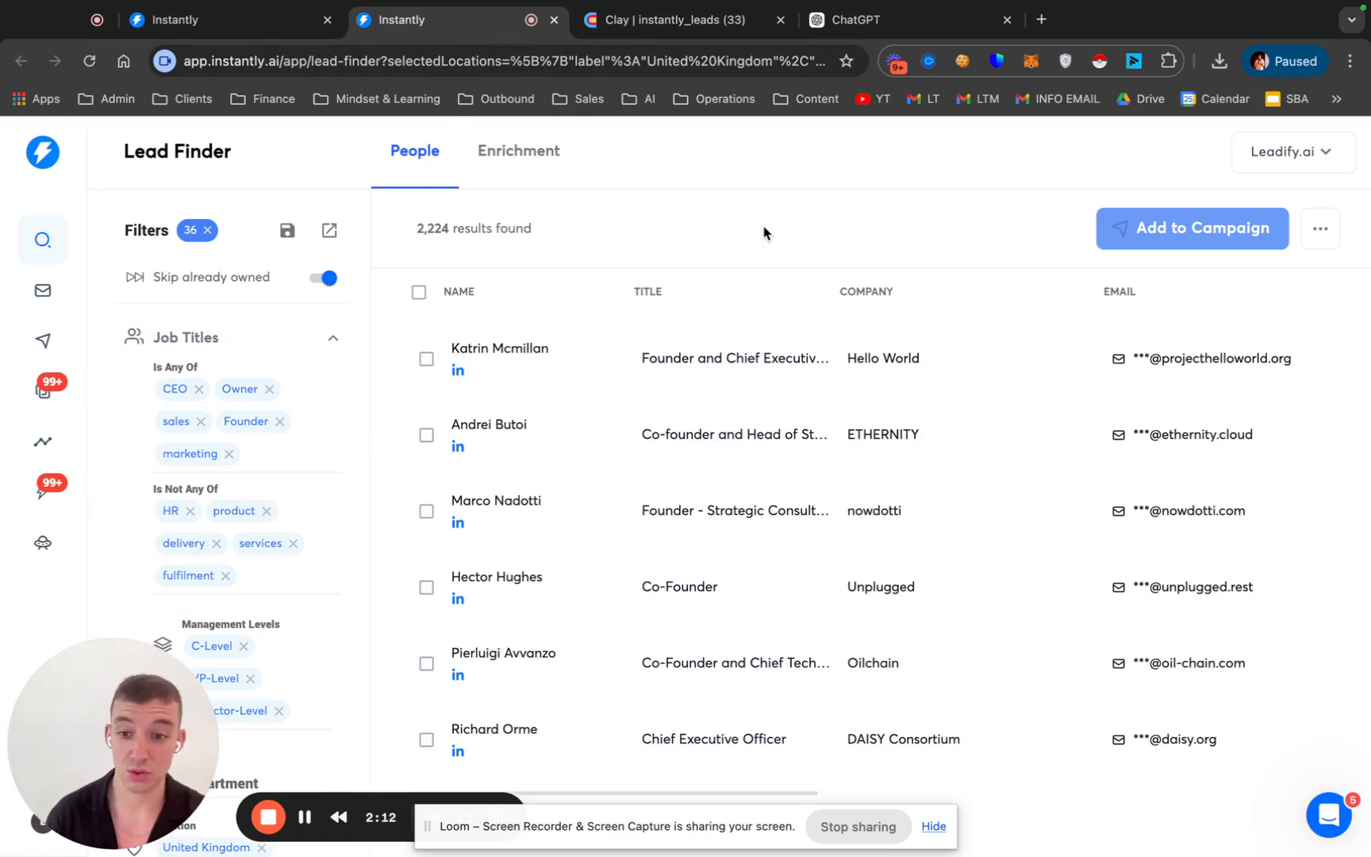
{"action": "left_click", "coordinate": [668, 28]}
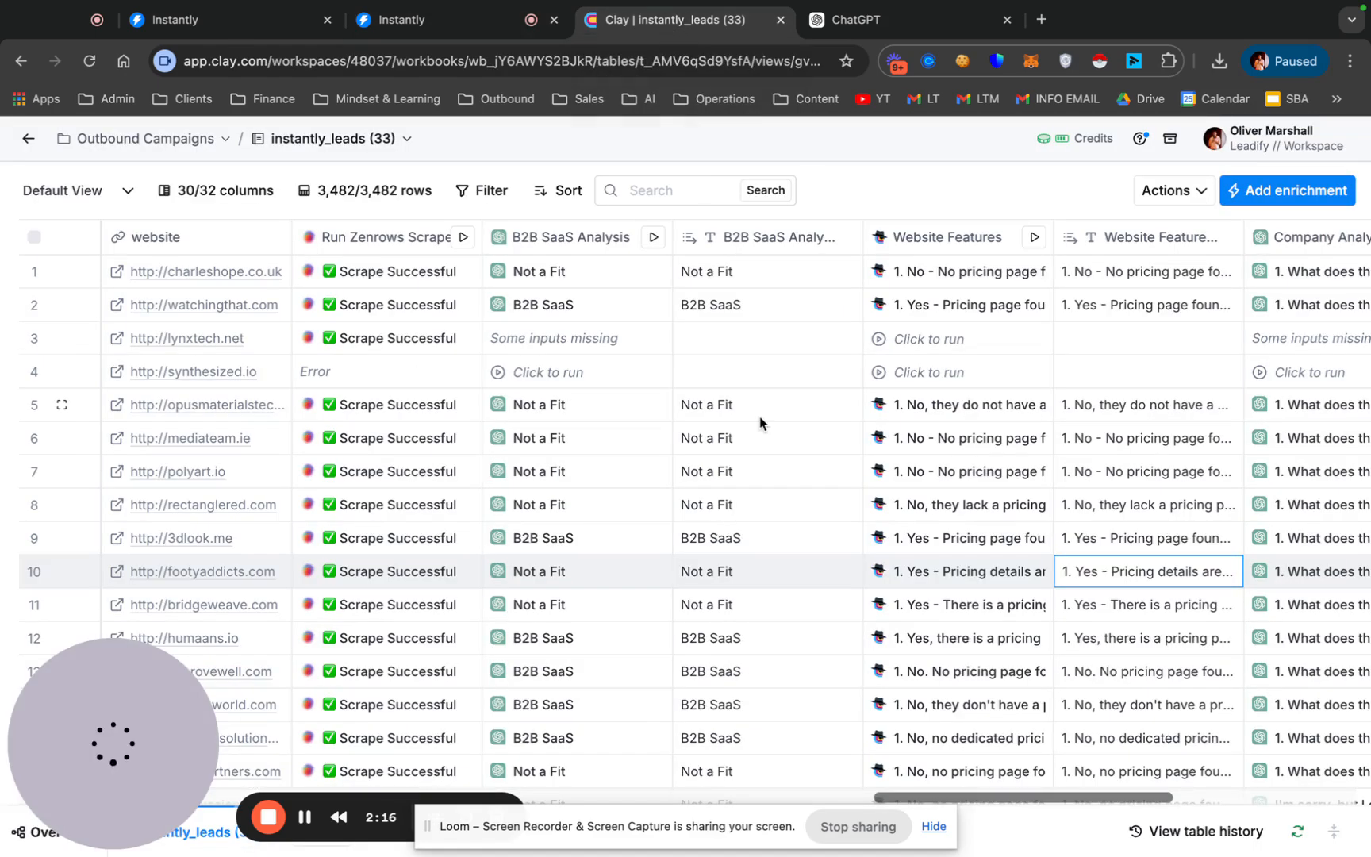
{"action": "scroll", "coordinate": [759, 422], "scroll_direction": "left", "scroll_amount": 3}
{"action": "scroll", "coordinate": [759, 422], "scroll_direction": "right", "scroll_amount": 2}
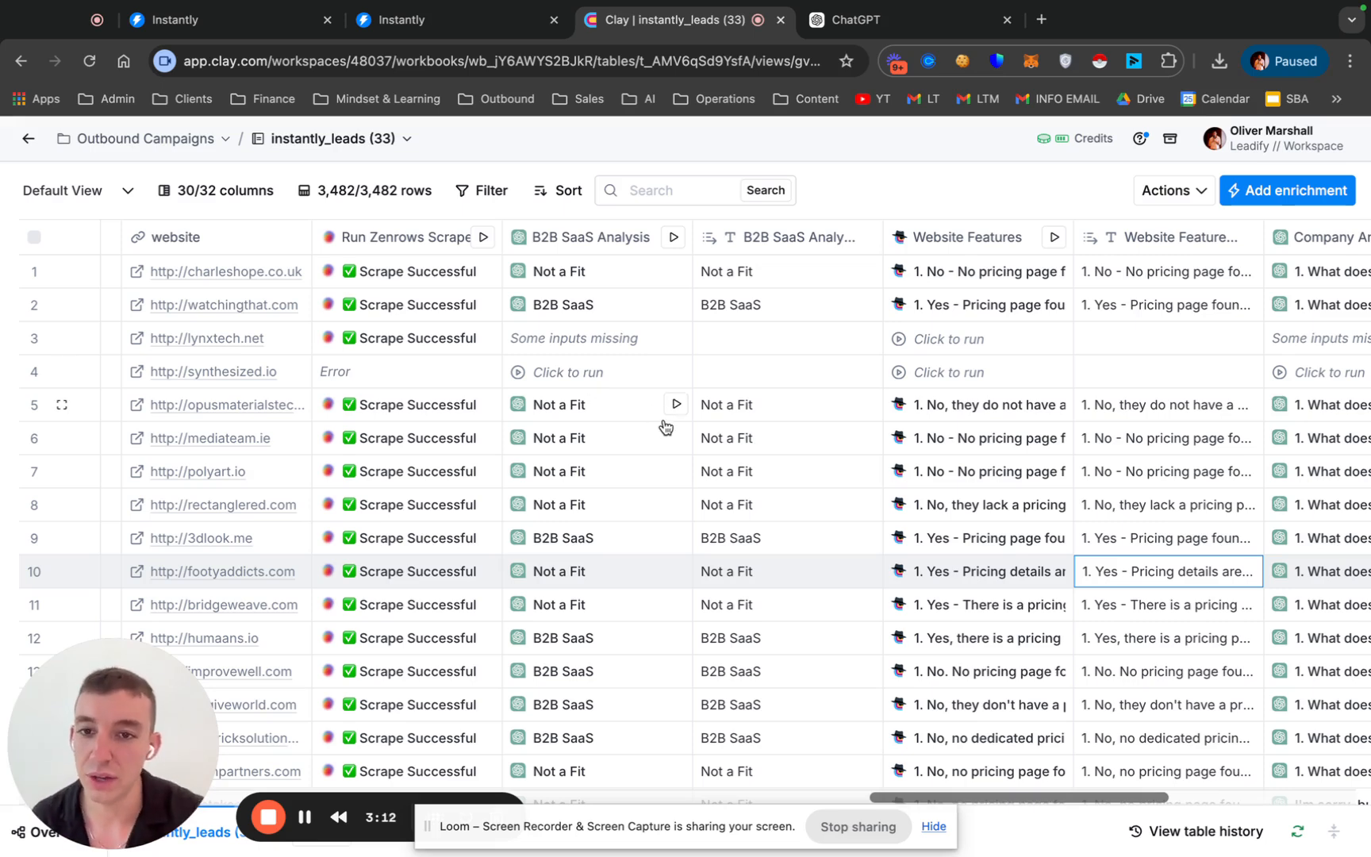
{"action": "scroll", "coordinate": [663, 425], "scroll_direction": "left", "scroll_amount": 2}
{"action": "scroll", "coordinate": [663, 419], "scroll_direction": "right", "scroll_amount": 2}
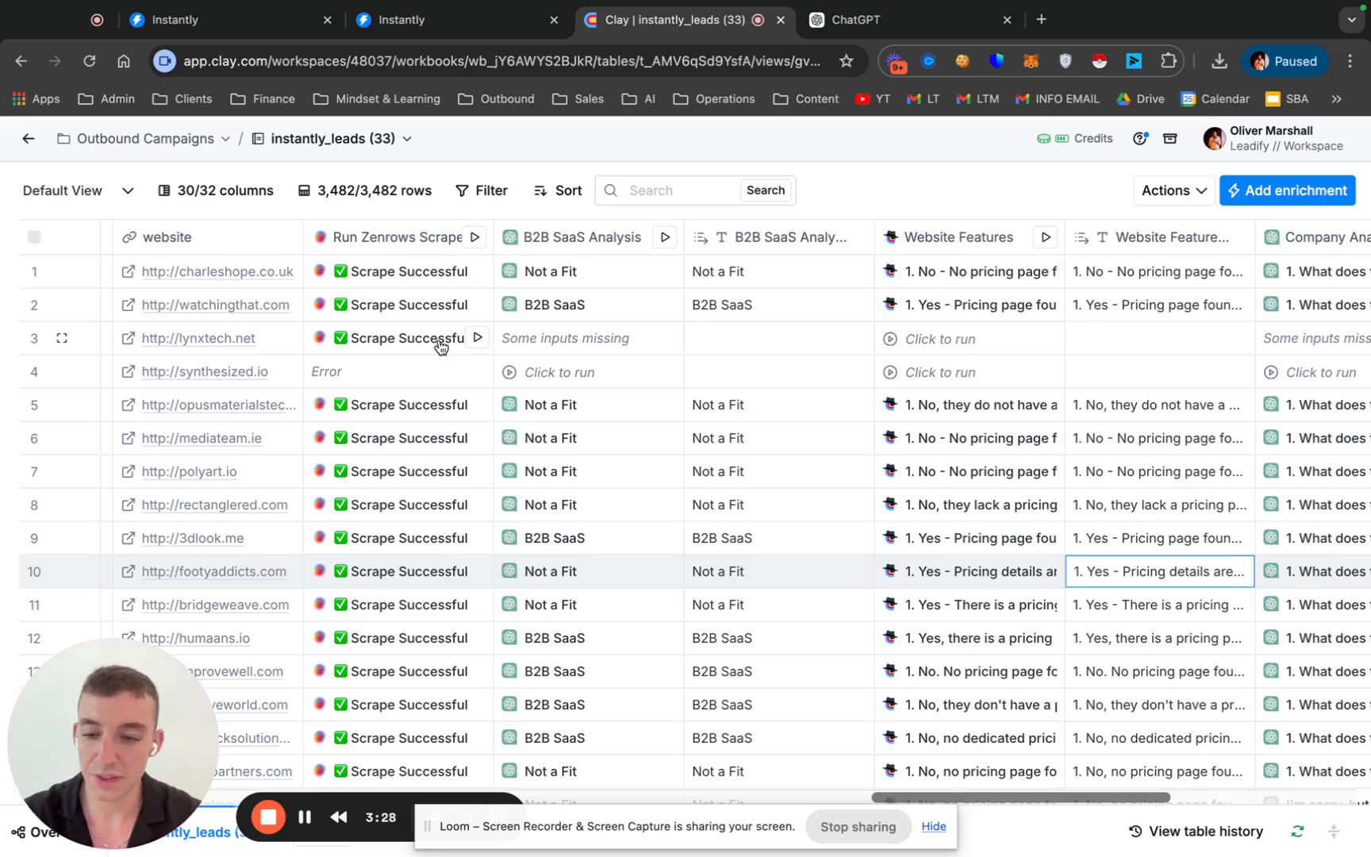
{"action": "scroll", "coordinate": [429, 362], "scroll_direction": "left", "scroll_amount": 1}
{"action": "scroll", "coordinate": [430, 363], "scroll_direction": "right", "scroll_amount": 1}
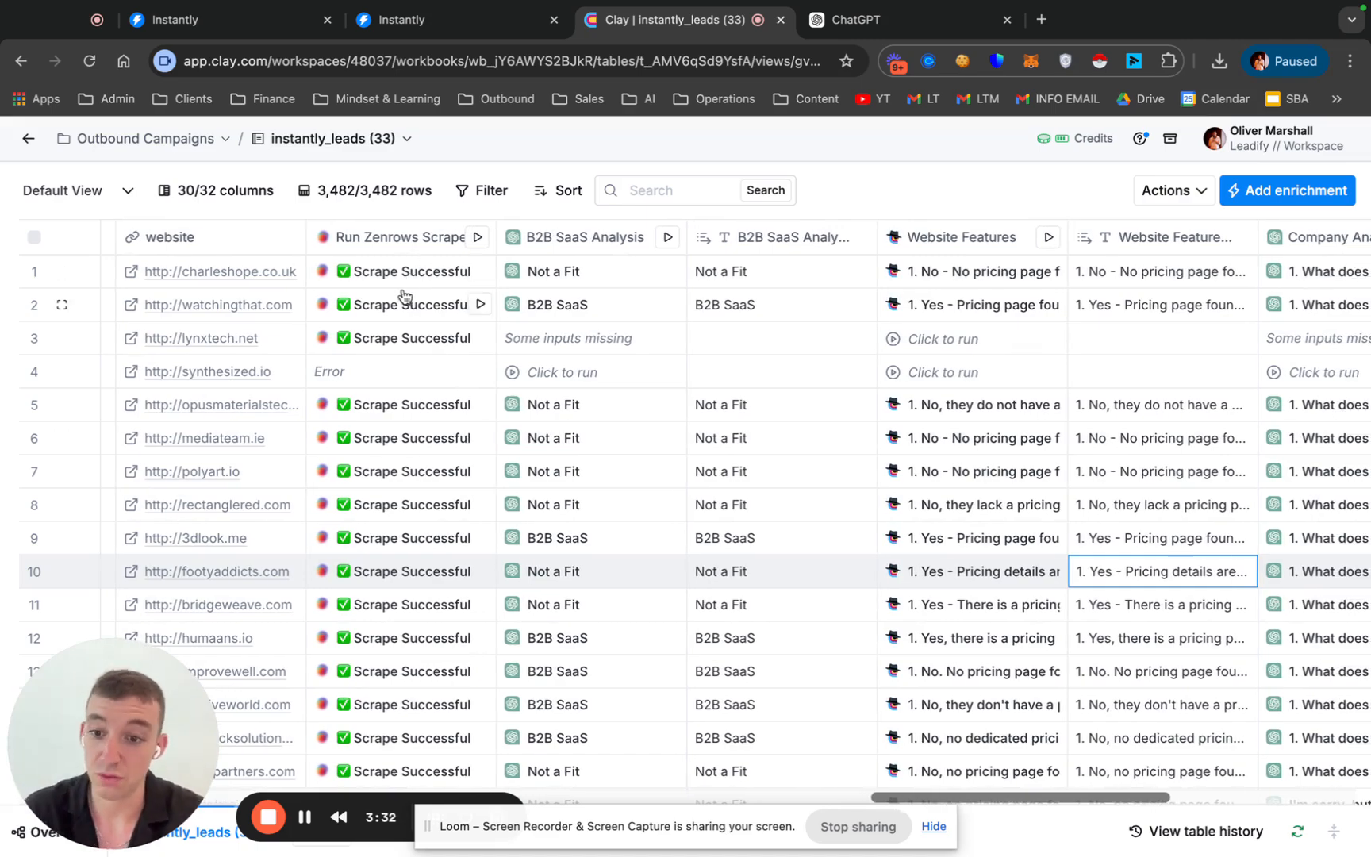
- Look through the imported lead columns, from names and campaign through title, industry, keywords, LinkedIn, location and employees
{"action": "scroll", "coordinate": [404, 295], "scroll_direction": "left", "scroll_amount": 10}
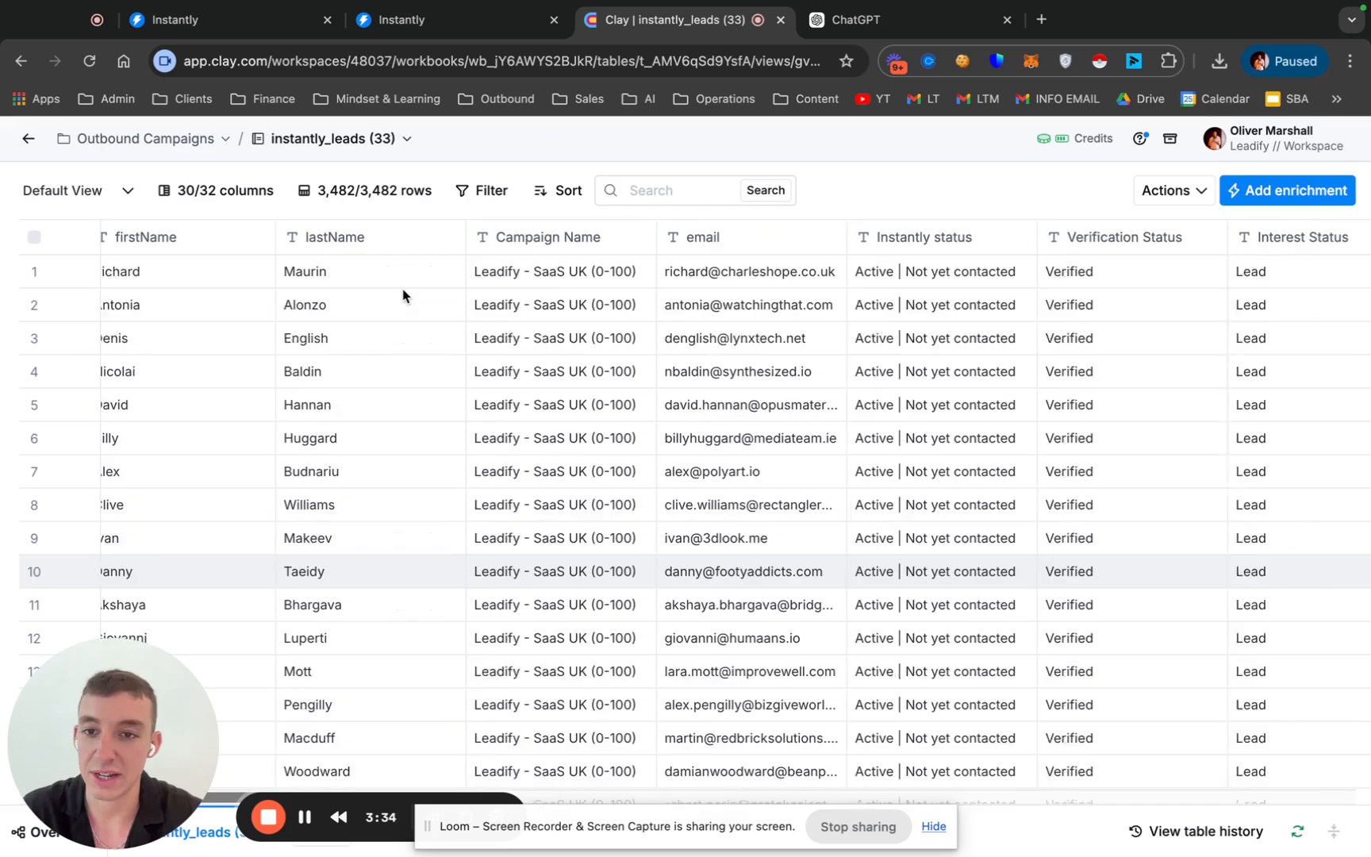
{"action": "scroll", "coordinate": [633, 370], "scroll_direction": "right", "scroll_amount": 2}
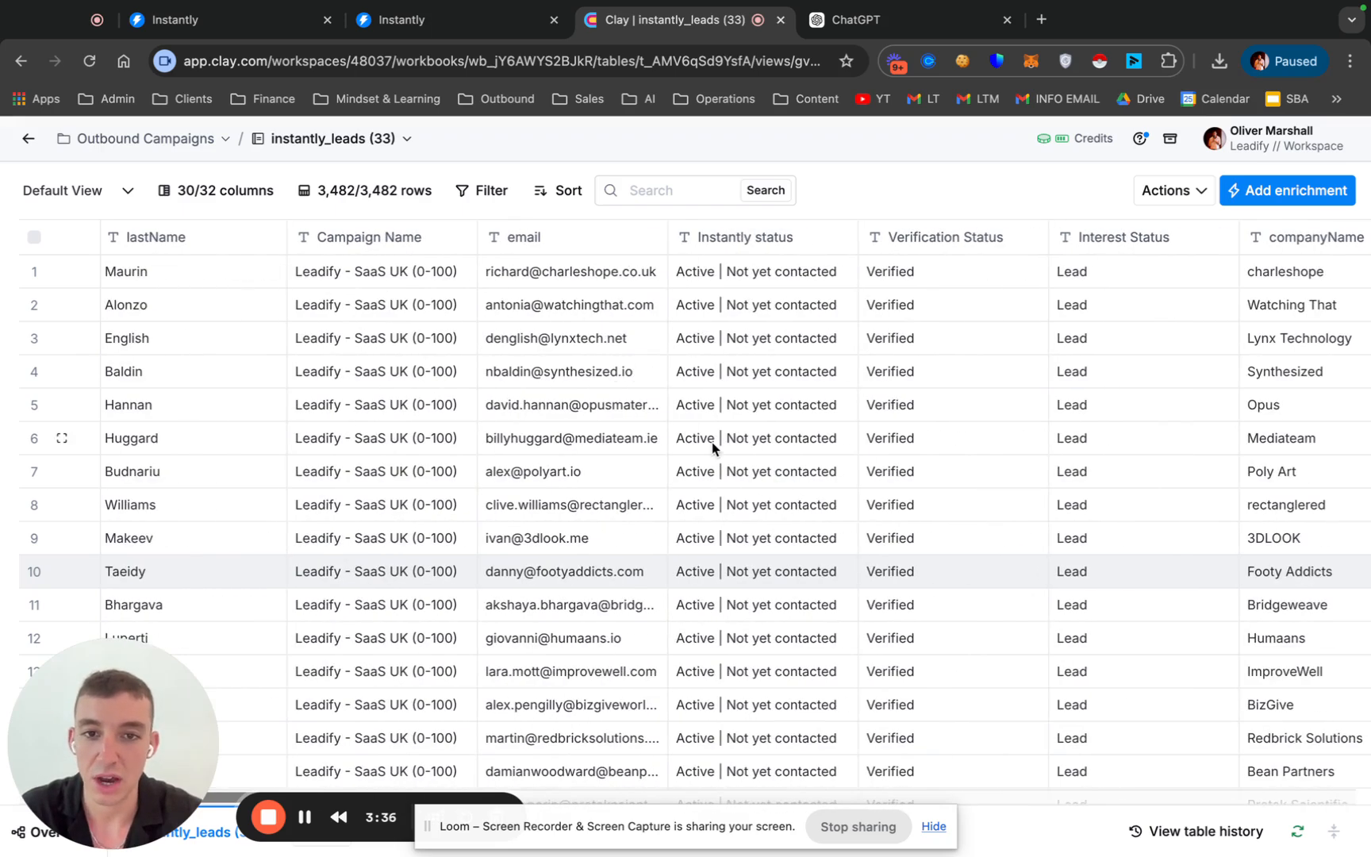
{"action": "scroll", "coordinate": [706, 443], "scroll_direction": "right", "scroll_amount": 6}
{"action": "scroll", "coordinate": [848, 370], "scroll_direction": "right", "scroll_amount": 9}
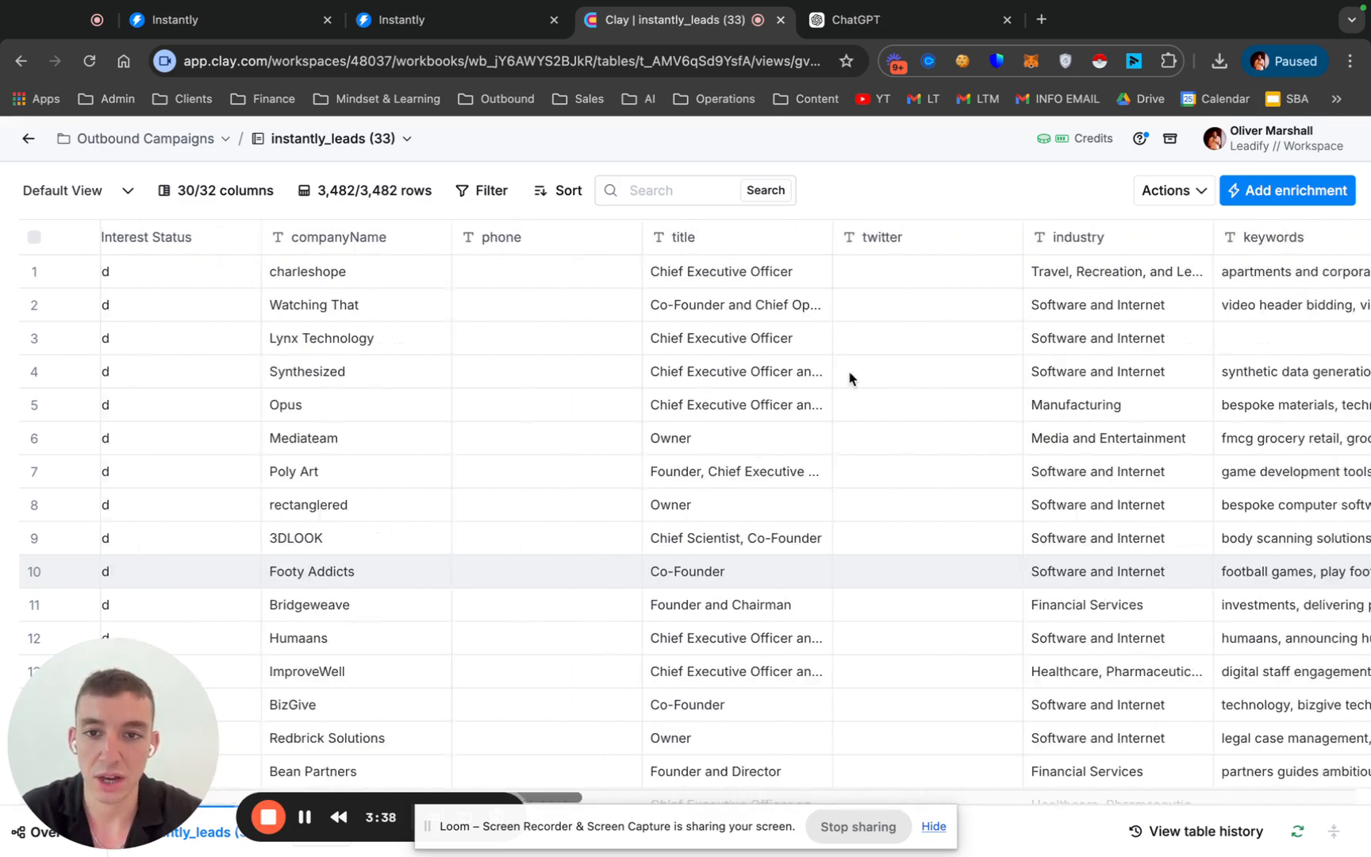
{"action": "scroll", "coordinate": [548, 286], "scroll_direction": "left", "scroll_amount": 1}
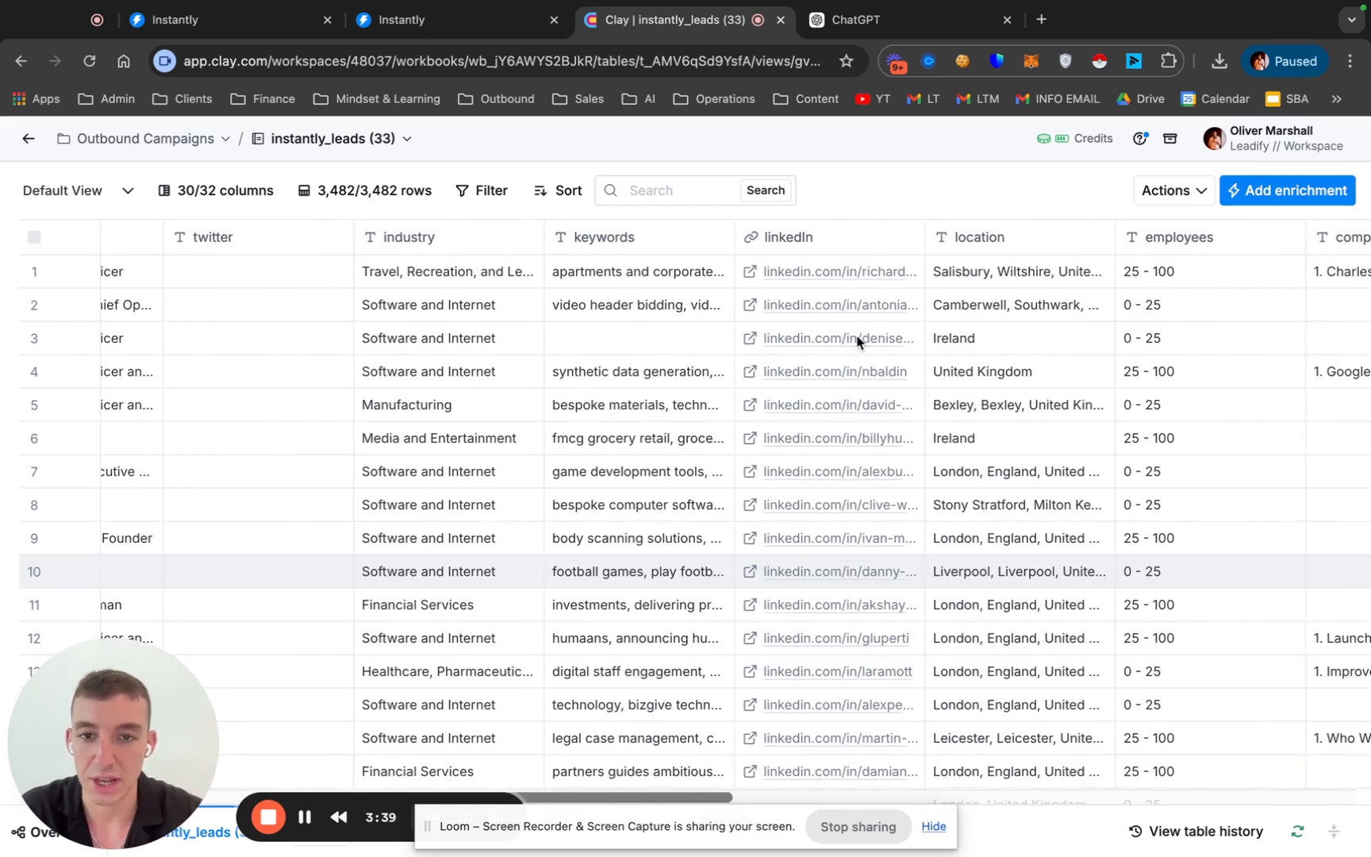
- Inspect the full industry and keywords values of the first lead without changing them
{"action": "double_click", "coordinate": [483, 271]}
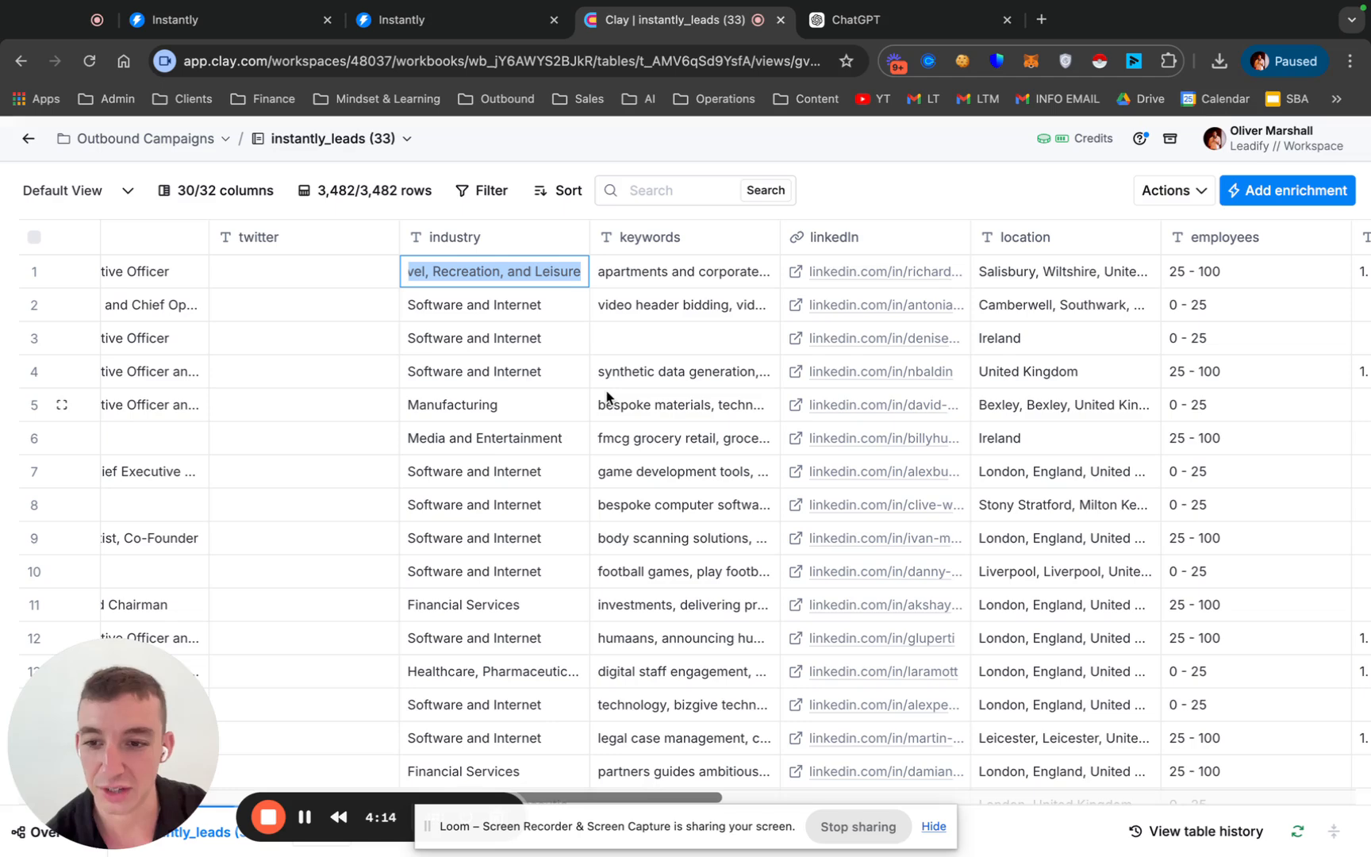
{"action": "double_click", "coordinate": [672, 275]}
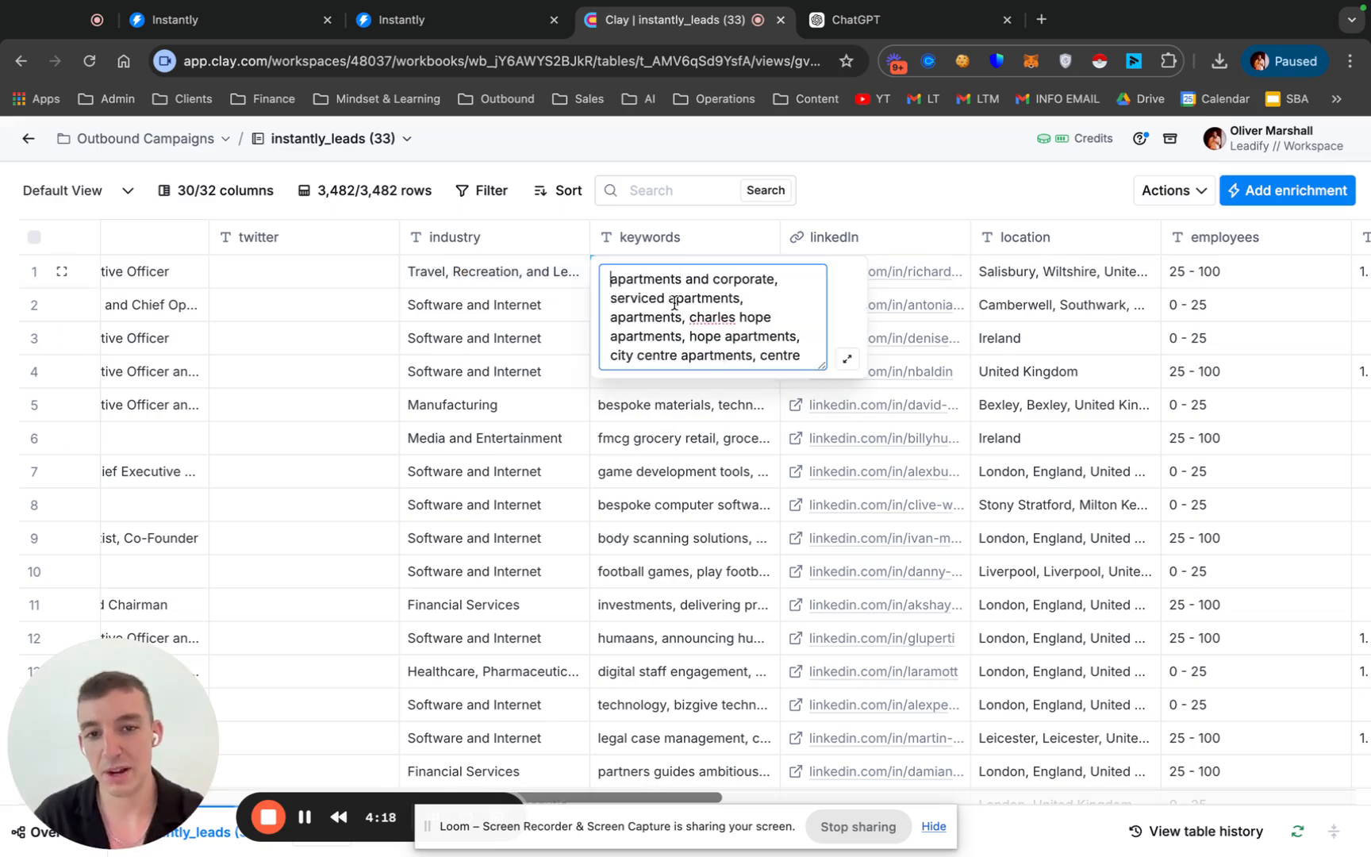
{"action": "left_click", "coordinate": [681, 469]}
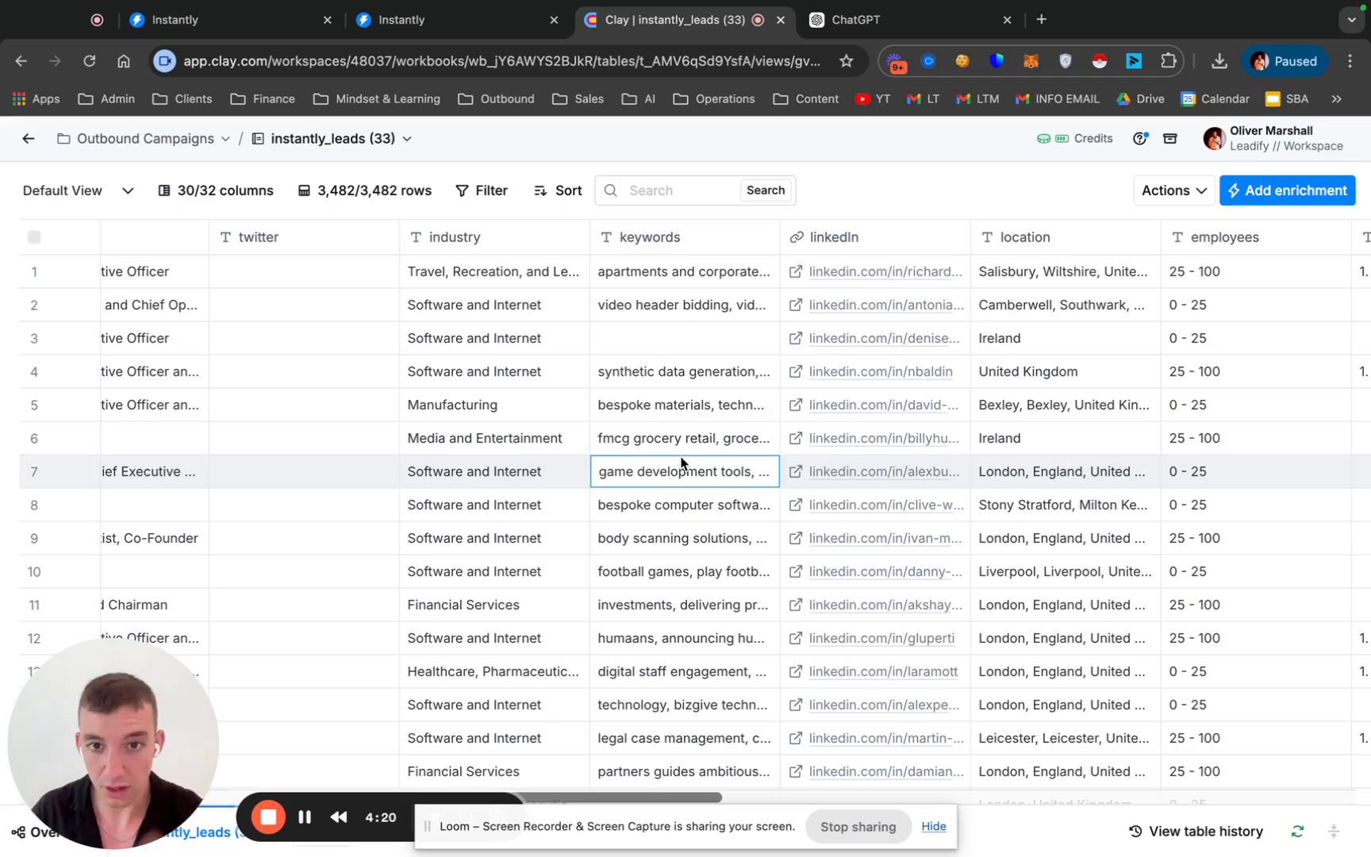
{"action": "double_click", "coordinate": [654, 271]}
{"action": "scroll", "coordinate": [684, 333], "scroll_direction": "down", "scroll_amount": 1}
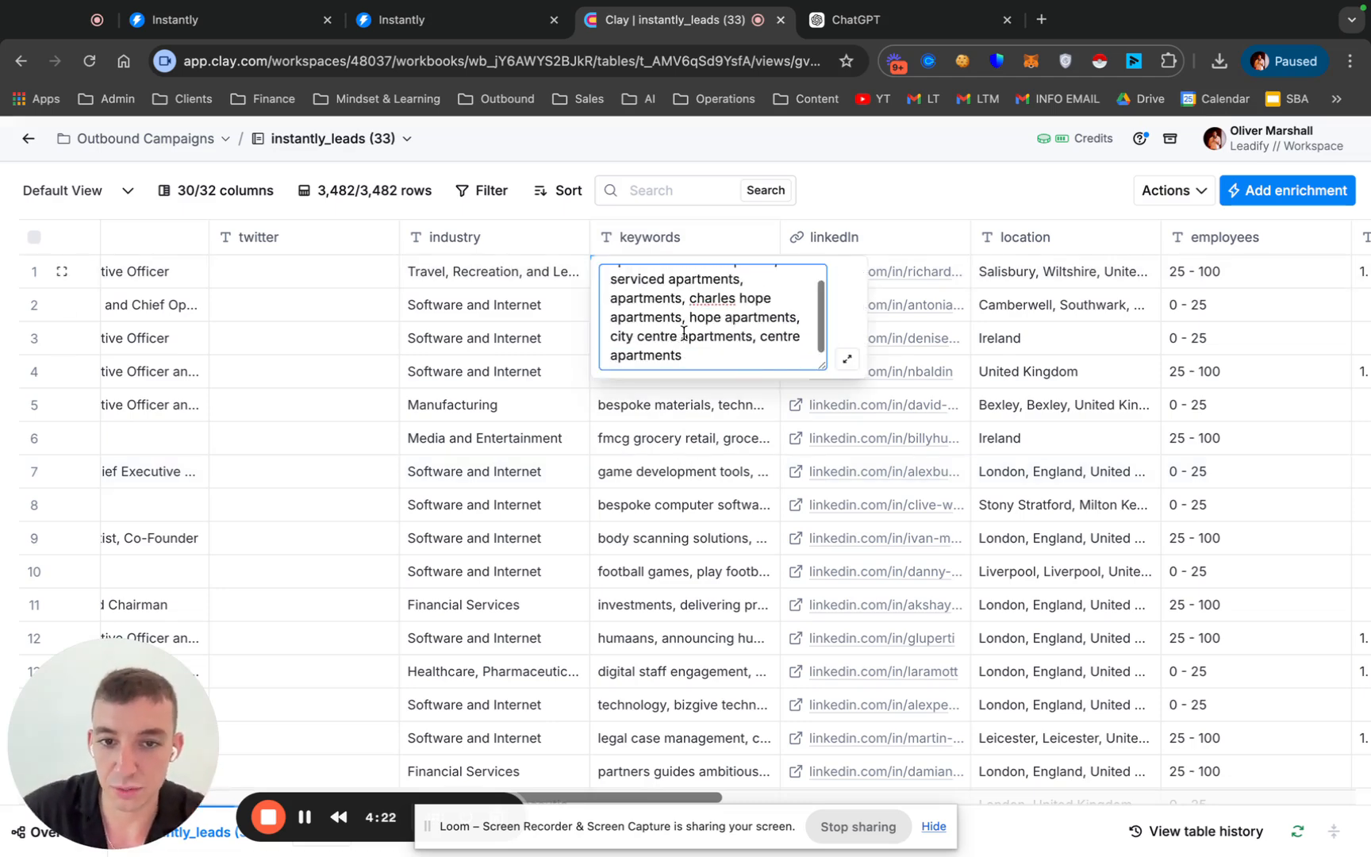
{"action": "scroll", "coordinate": [684, 333], "scroll_direction": "up", "scroll_amount": 1}
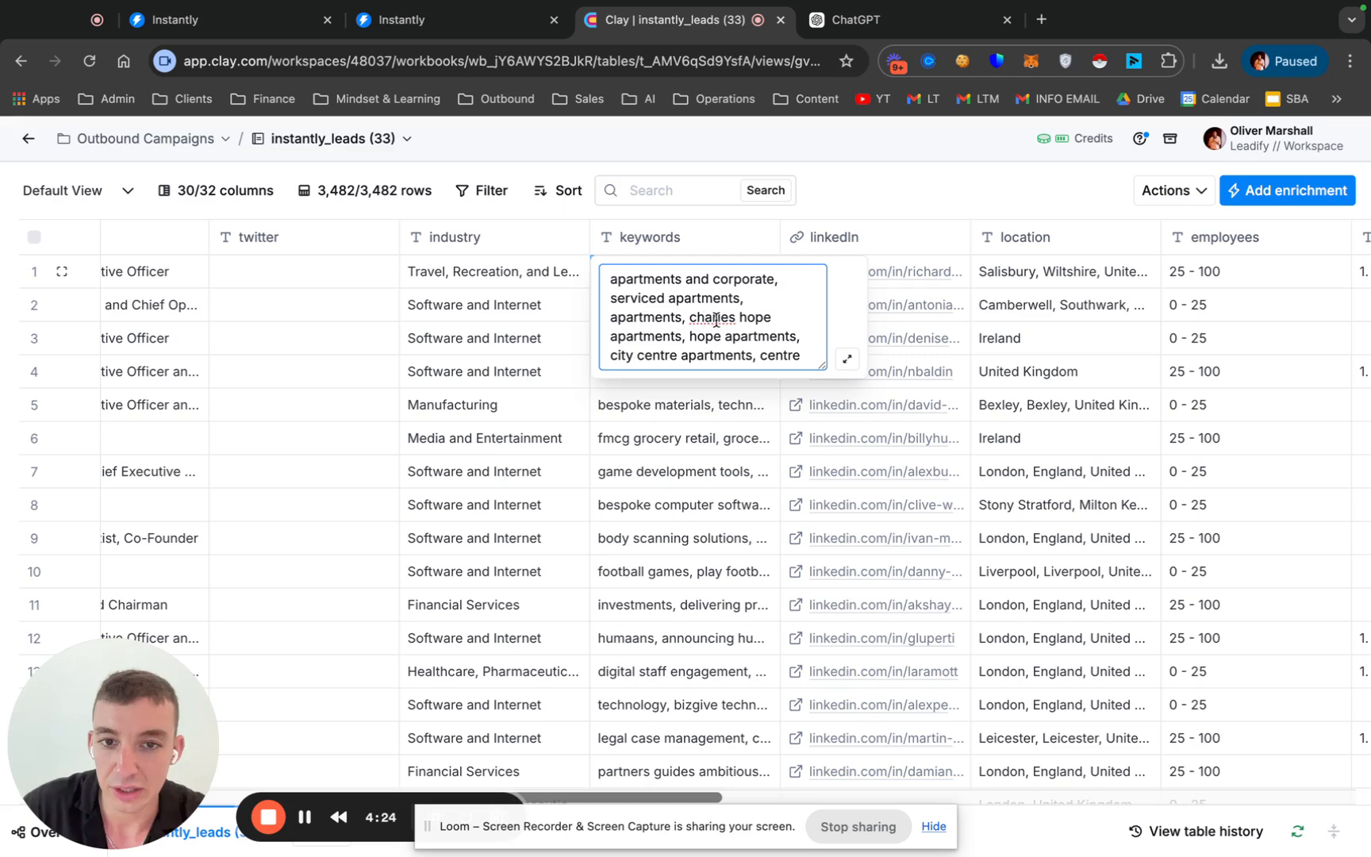
{"action": "scroll", "coordinate": [718, 357], "scroll_direction": "down", "scroll_amount": 1}
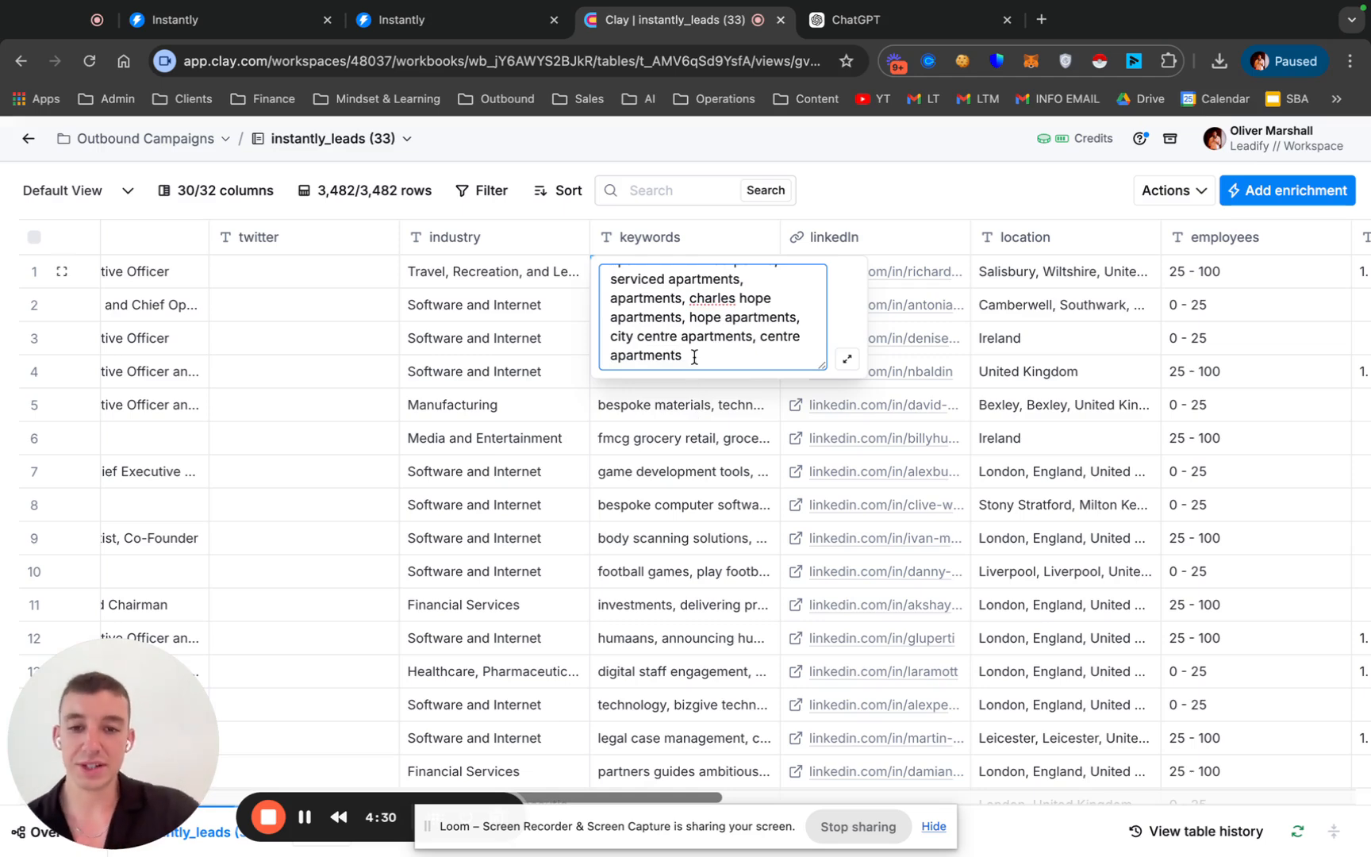
{"action": "scroll", "coordinate": [699, 321], "scroll_direction": "up", "scroll_amount": 1}
{"action": "left_click_drag", "start_coordinate": [608, 292], "coordinate": [695, 431]}
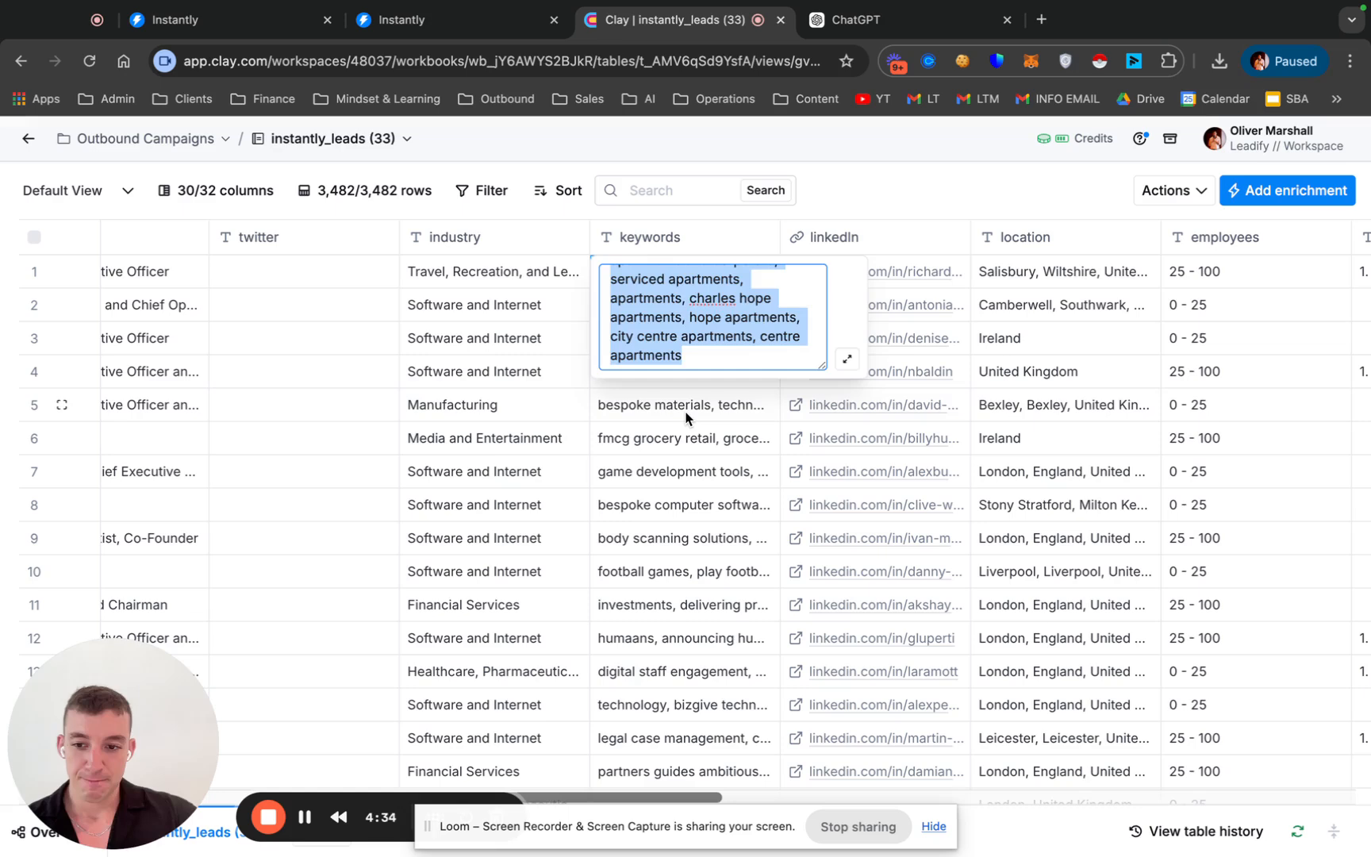
{"action": "left_click", "coordinate": [686, 419]}
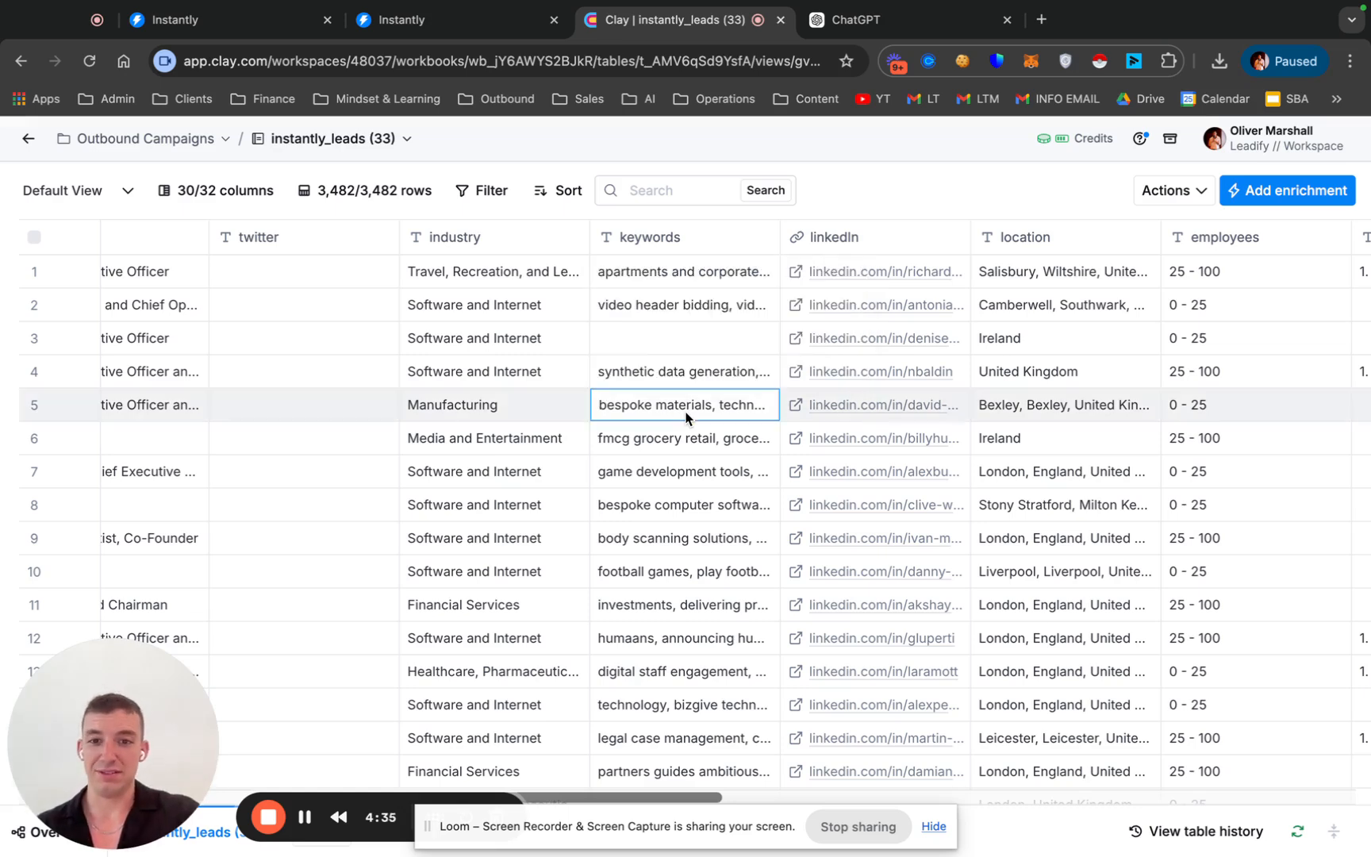
- Open the cell details of the first row's Run Zenrows Scrape result and examine the scraped title and body text
{"action": "scroll", "coordinate": [686, 418], "scroll_direction": "right", "scroll_amount": 5}
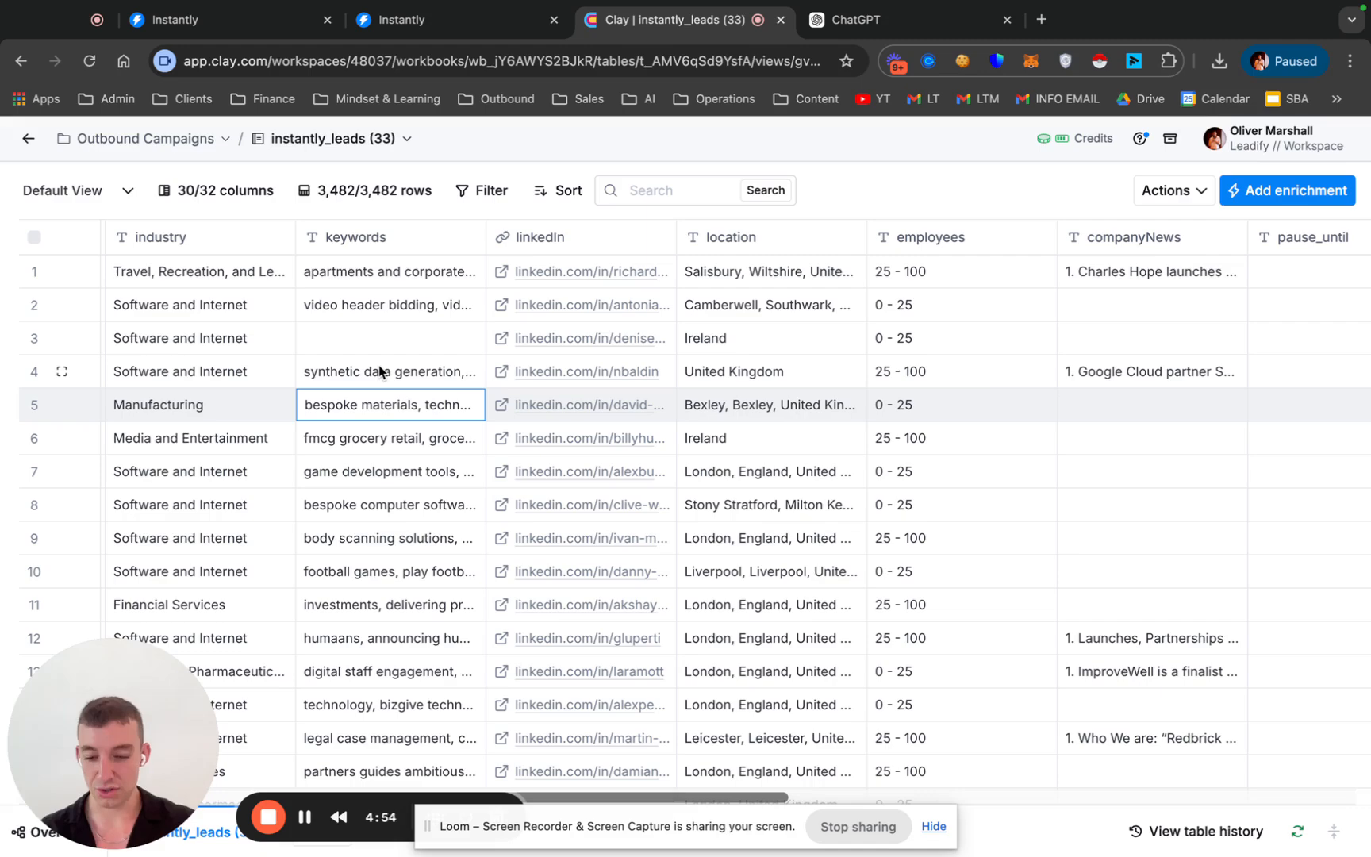
{"action": "scroll", "coordinate": [792, 433], "scroll_direction": "right", "scroll_amount": 3}
{"action": "scroll", "coordinate": [792, 428], "scroll_direction": "right", "scroll_amount": 15}
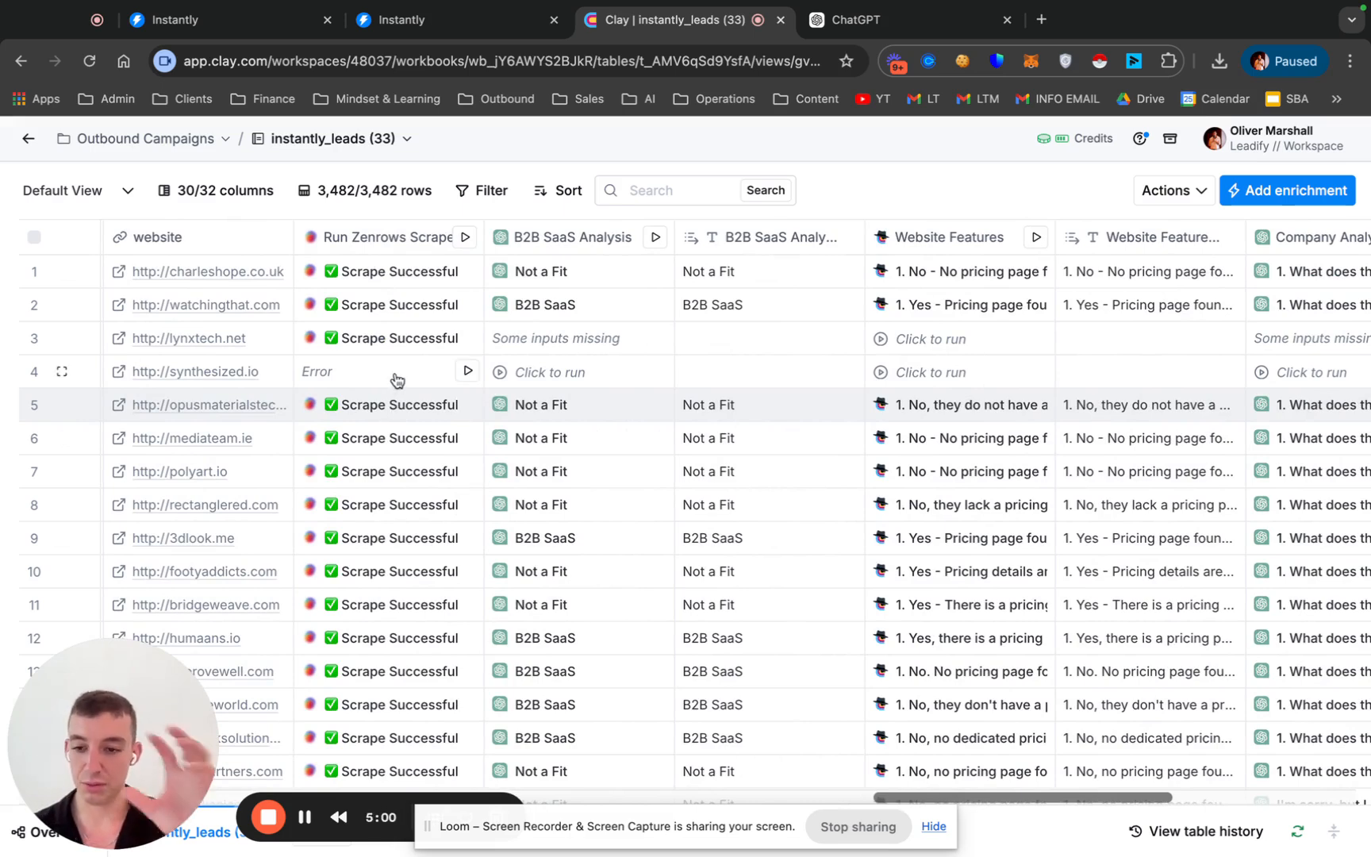
{"action": "left_click", "coordinate": [386, 276]}
{"action": "scroll", "coordinate": [1114, 521], "scroll_direction": "down", "scroll_amount": 2}
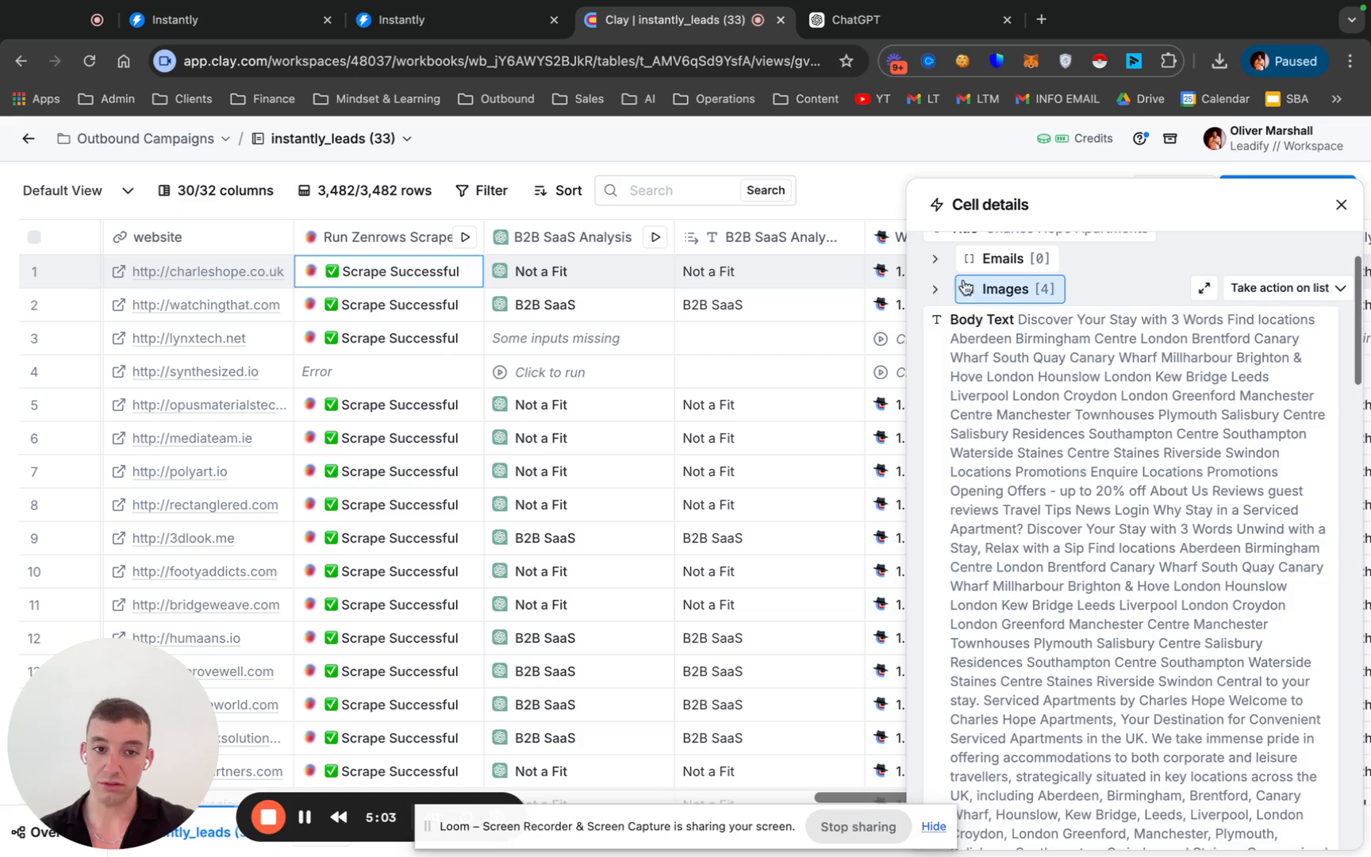
{"action": "scroll", "coordinate": [1084, 465], "scroll_direction": "up", "scroll_amount": 1}
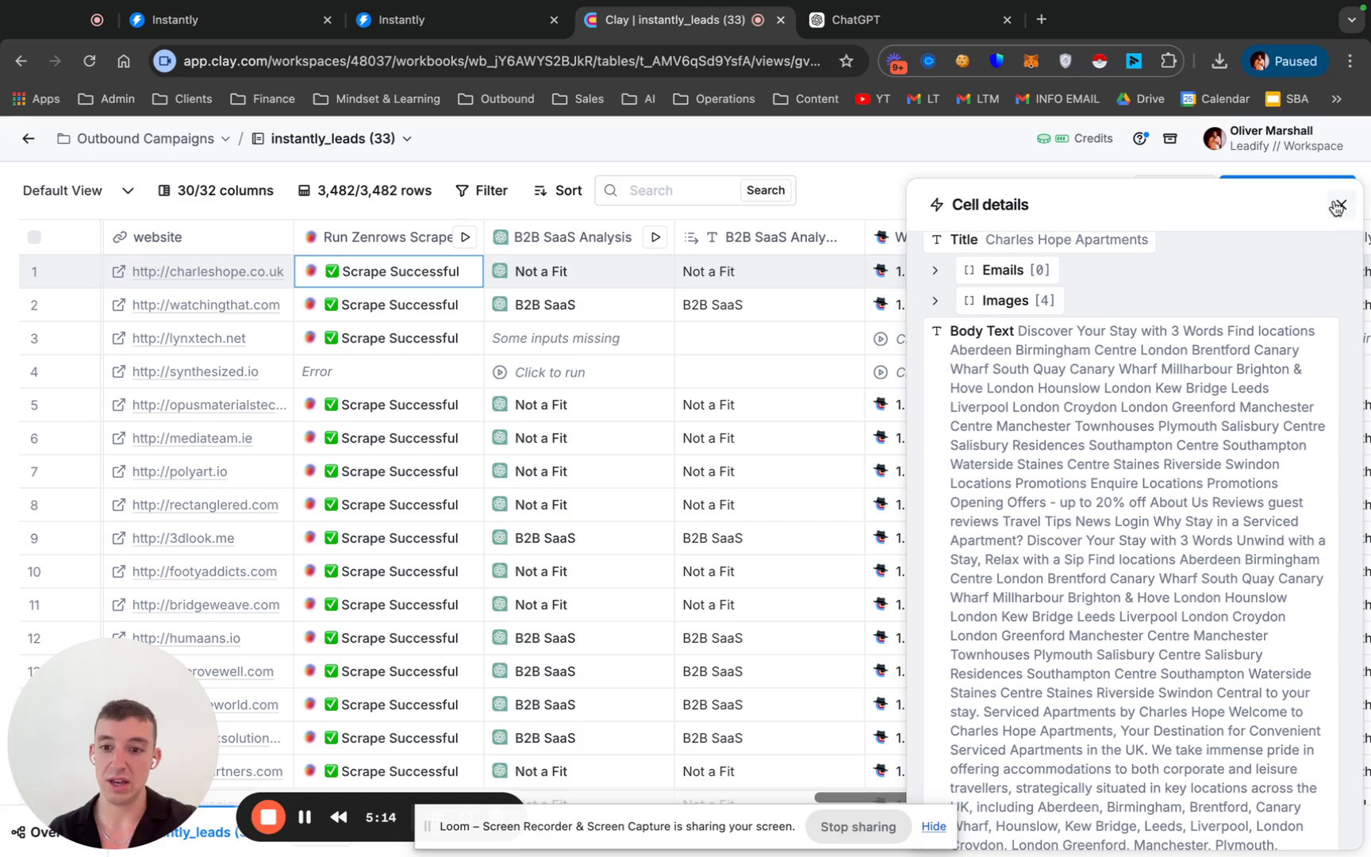
- Read the first row's scraped body text through to its description, and check the errored Run Zenrows Scrape cell of synthesized.io
{"action": "scroll", "coordinate": [1245, 475], "scroll_direction": "up", "scroll_amount": 2}
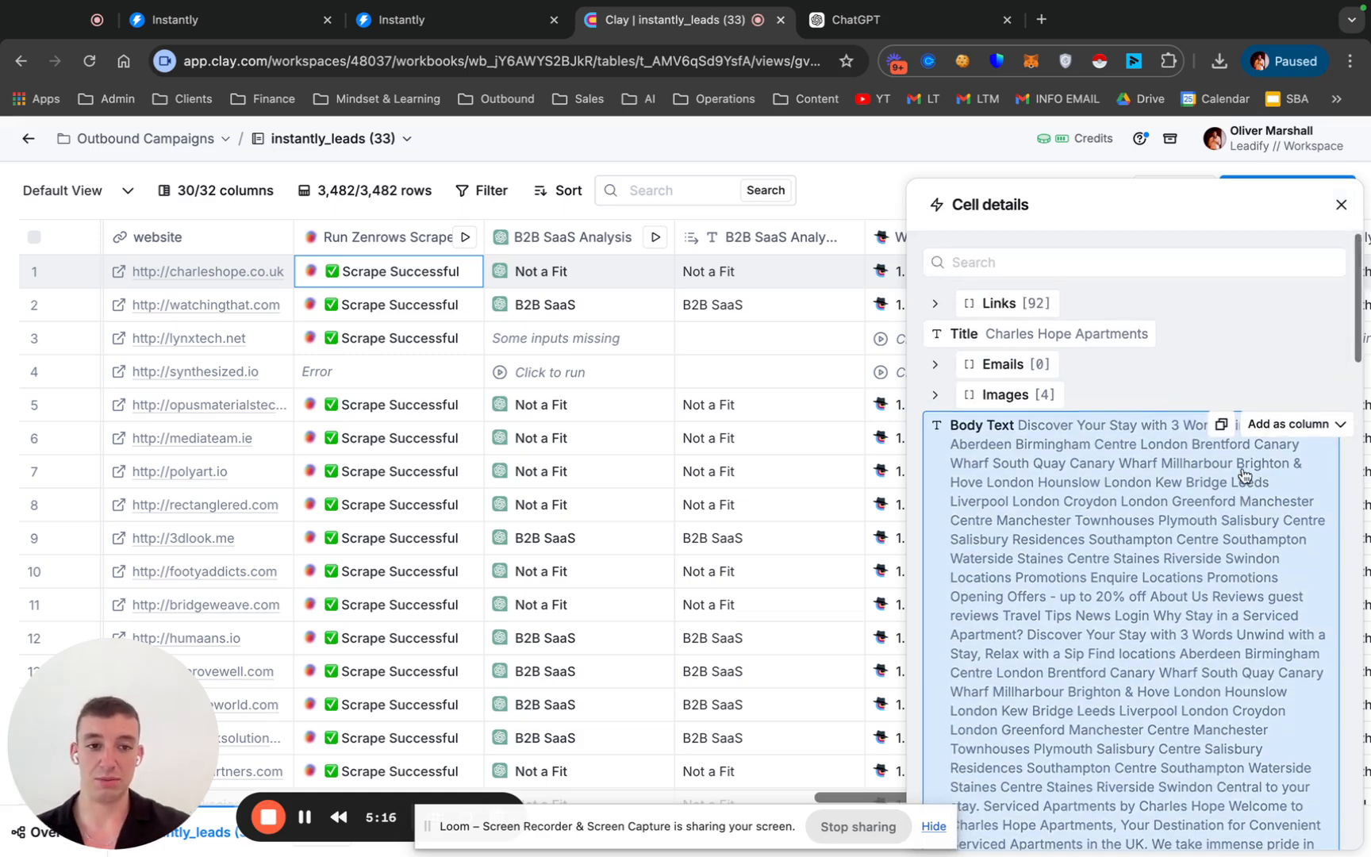
{"action": "scroll", "coordinate": [1244, 475], "scroll_direction": "down", "scroll_amount": 5}
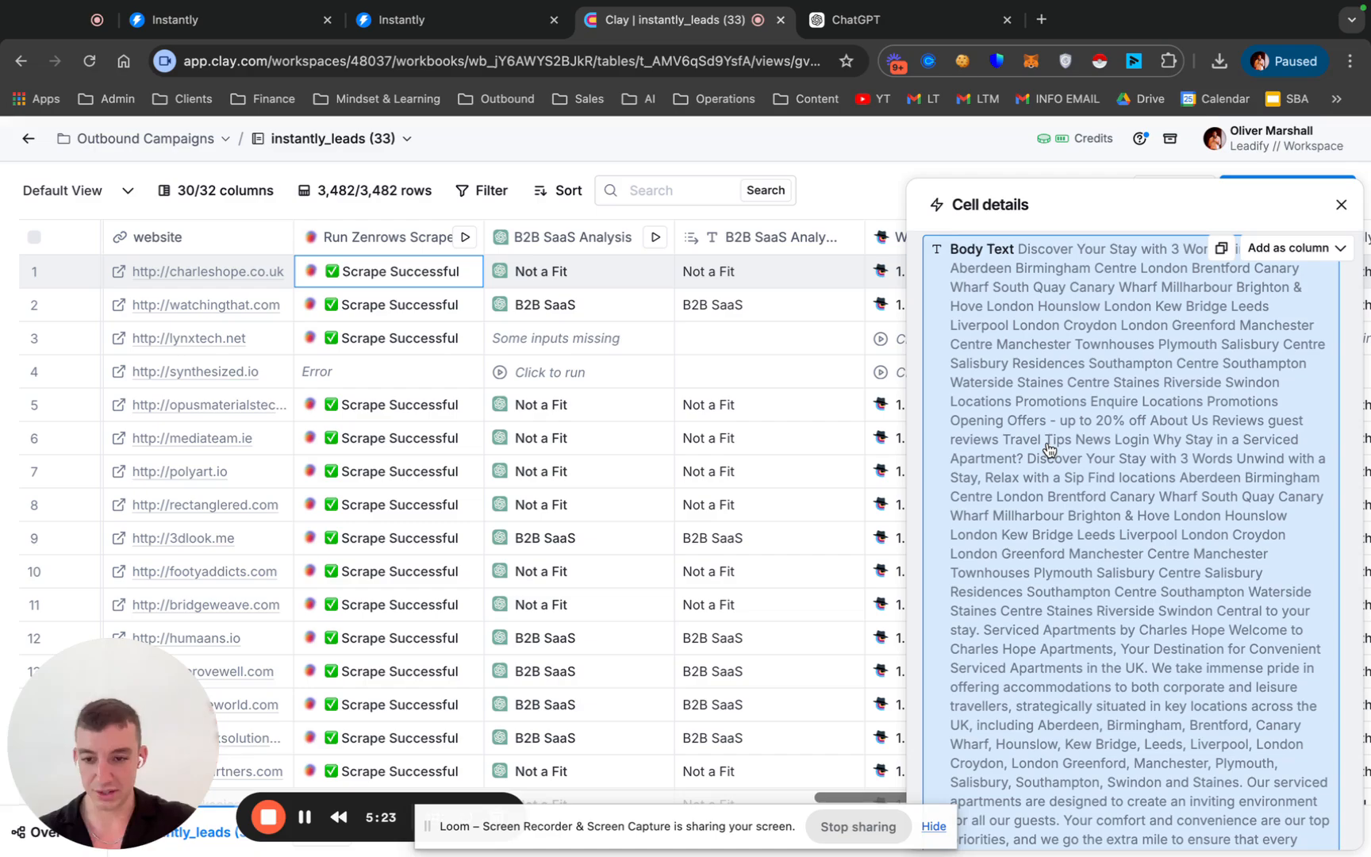
{"action": "scroll", "coordinate": [1049, 450], "scroll_direction": "down", "scroll_amount": 15}
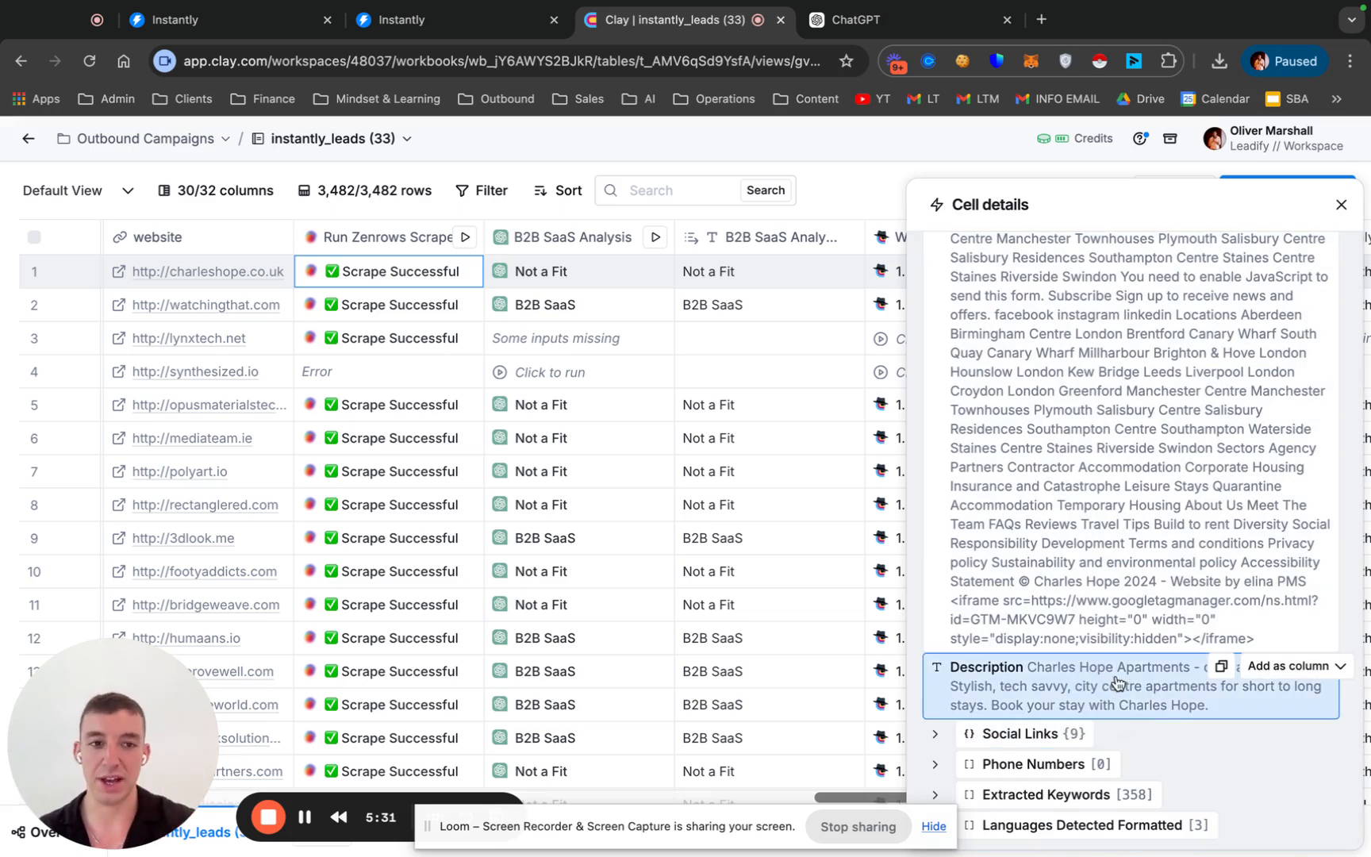
{"action": "left_click", "coordinate": [1341, 204]}
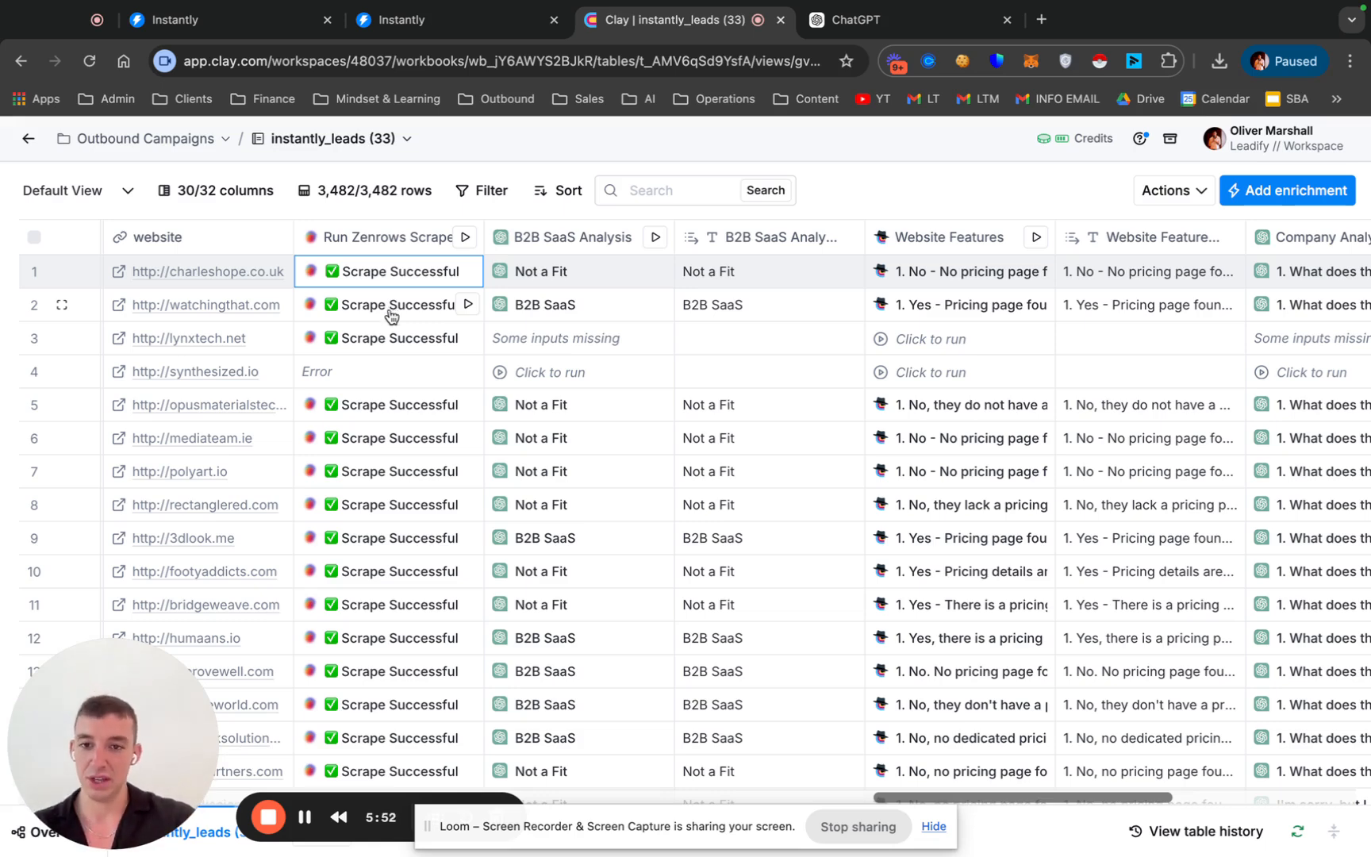
{"action": "left_click", "coordinate": [376, 371]}
{"action": "left_click", "coordinate": [1344, 209]}
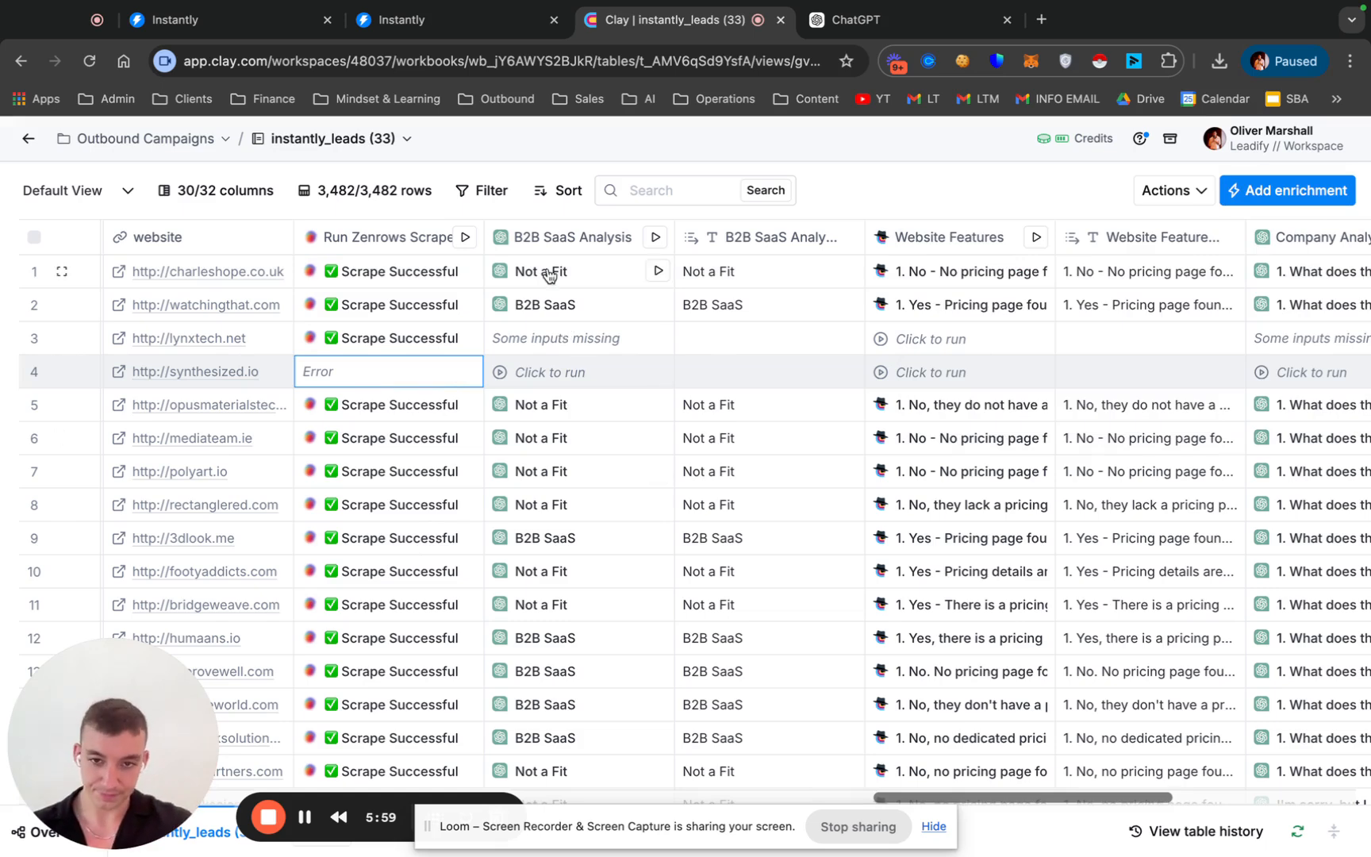
- Open the B2B SaaS Analysis column for editing and examine its model, OpenAI account and the bodyText and description inputs in the prompt
{"action": "left_click", "coordinate": [547, 237]}
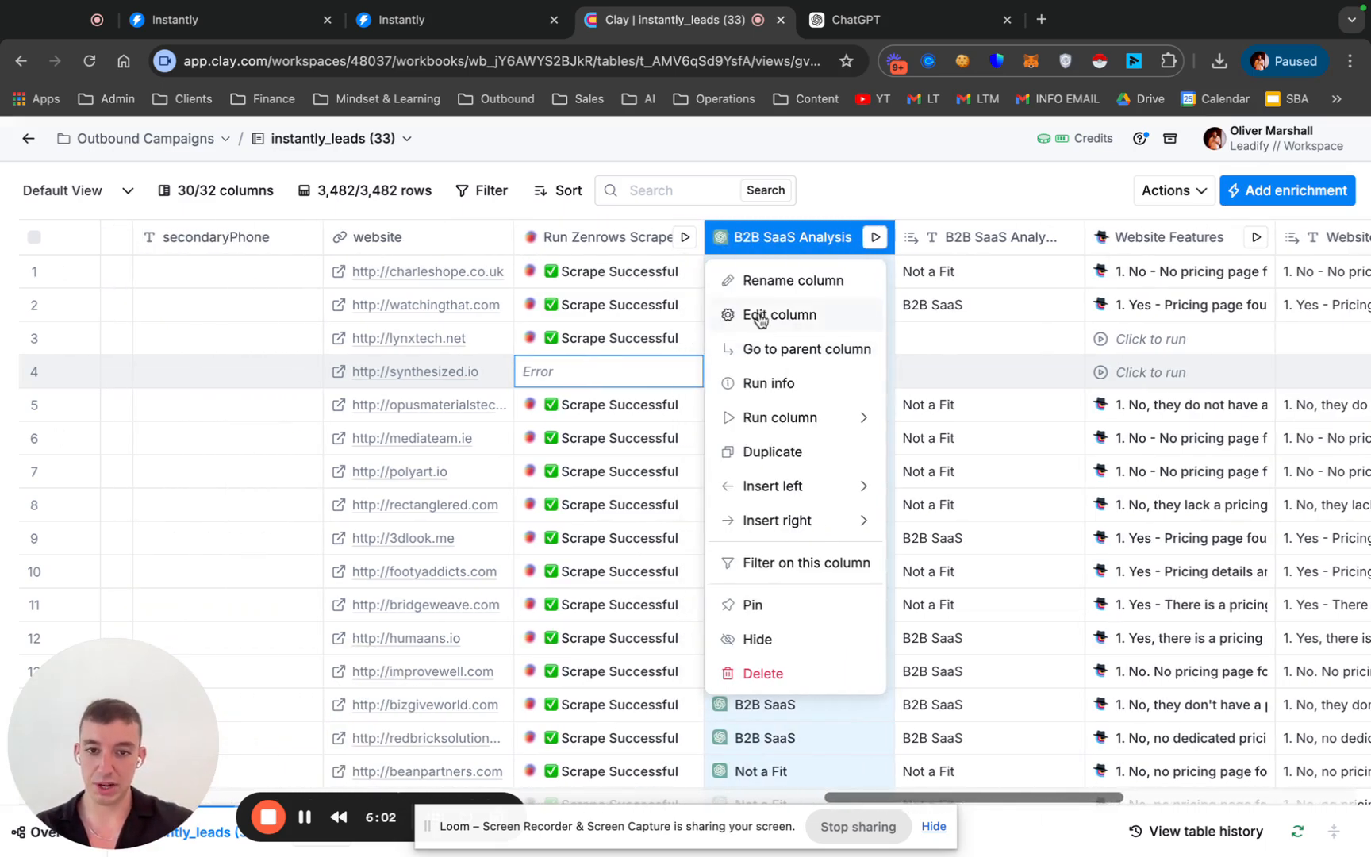
{"action": "left_click", "coordinate": [825, 315]}
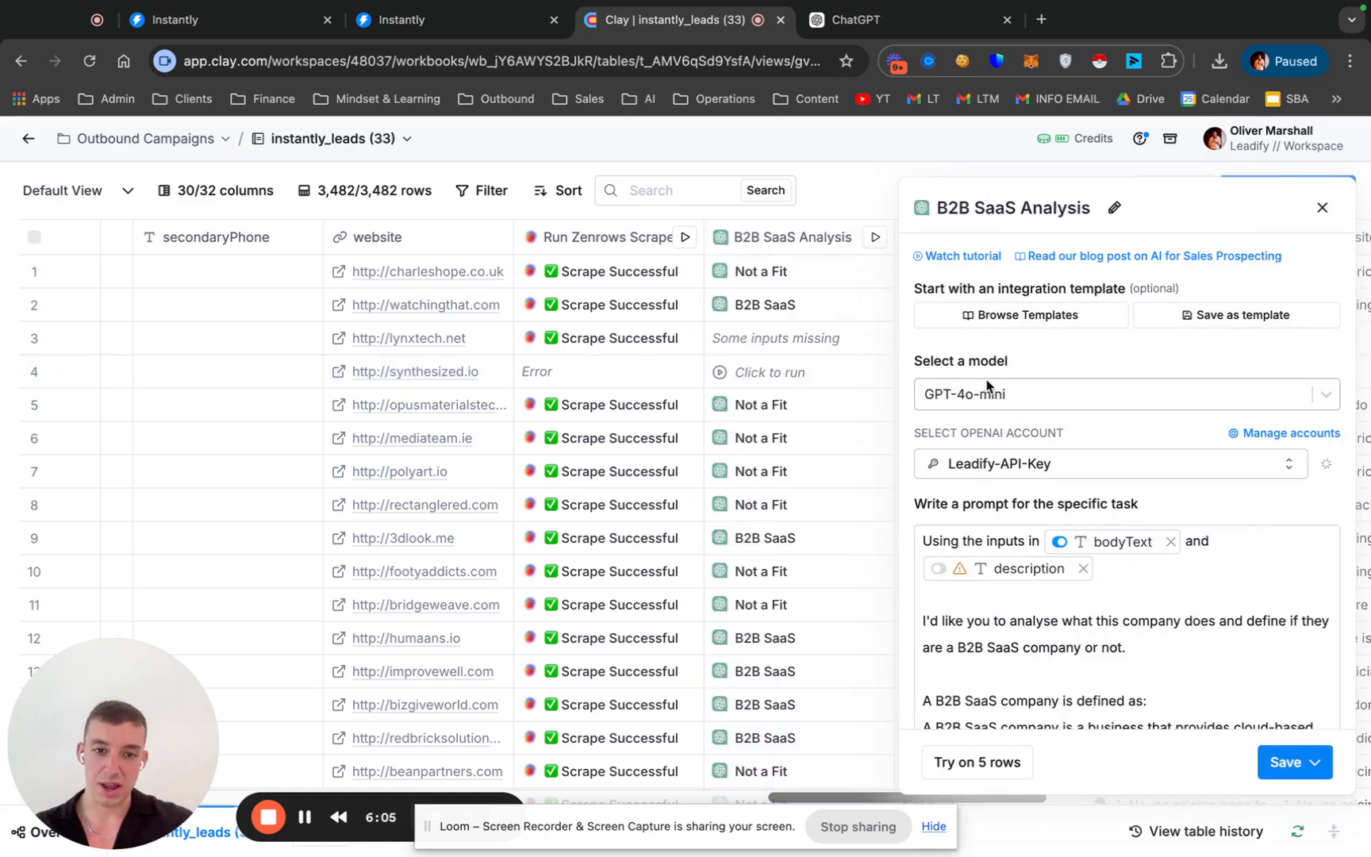
{"action": "scroll", "coordinate": [1067, 549], "scroll_direction": "down", "scroll_amount": 2}
{"action": "scroll", "coordinate": [1068, 549], "scroll_direction": "up", "scroll_amount": 3}
{"action": "scroll", "coordinate": [1093, 466], "scroll_direction": "down", "scroll_amount": 2}
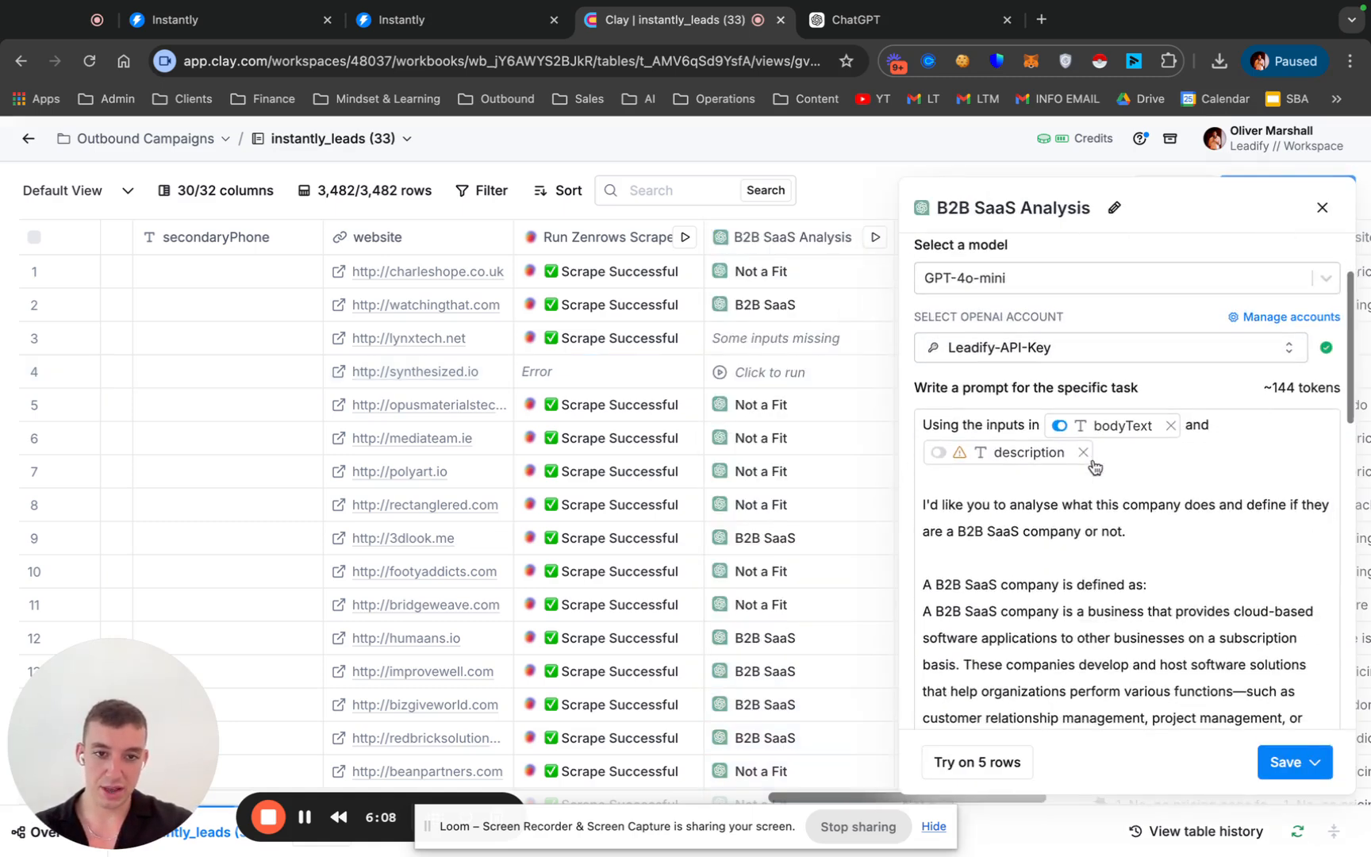
{"action": "scroll", "coordinate": [1094, 467], "scroll_direction": "down", "scroll_amount": 2}
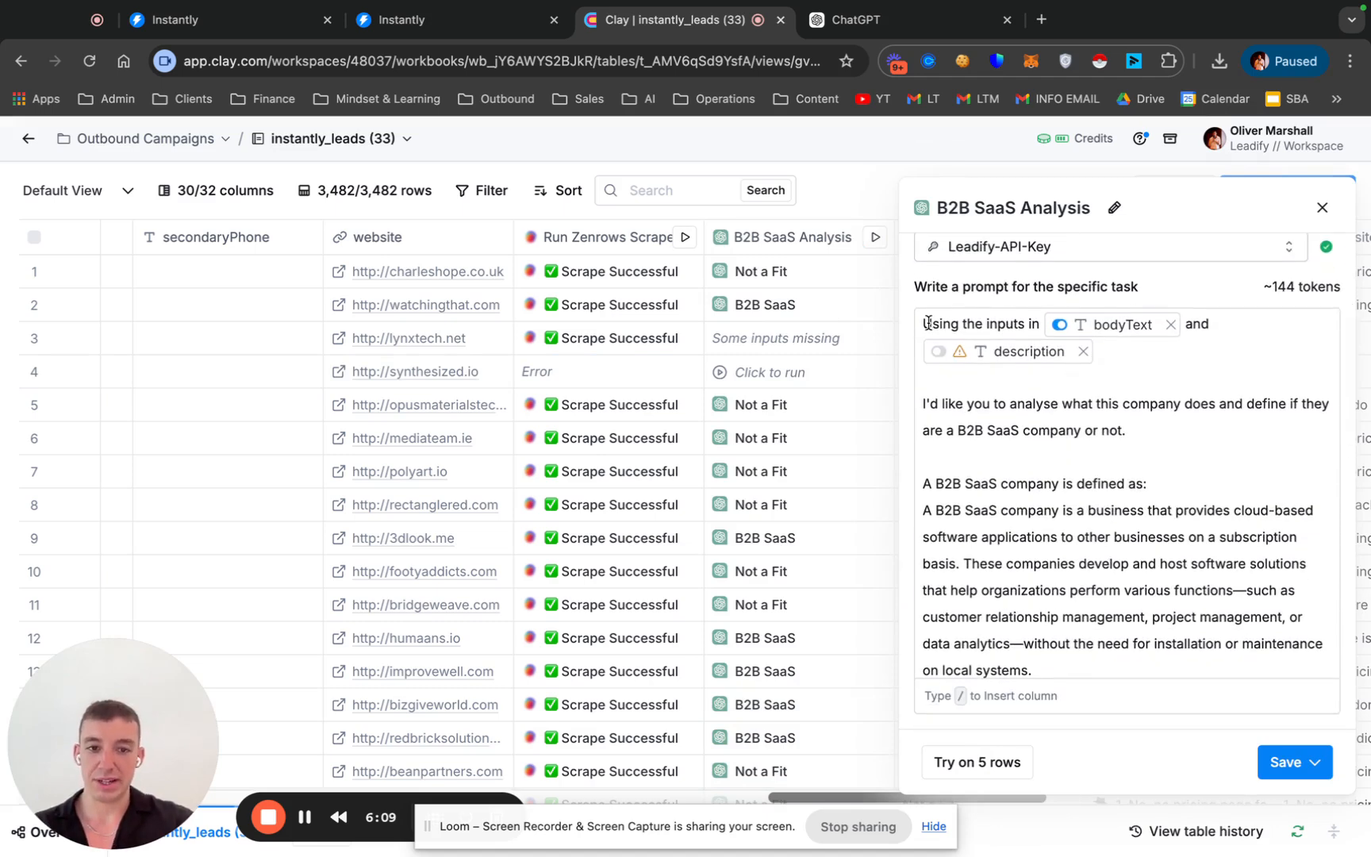
{"action": "mouse_move", "coordinate": [1063, 326]}
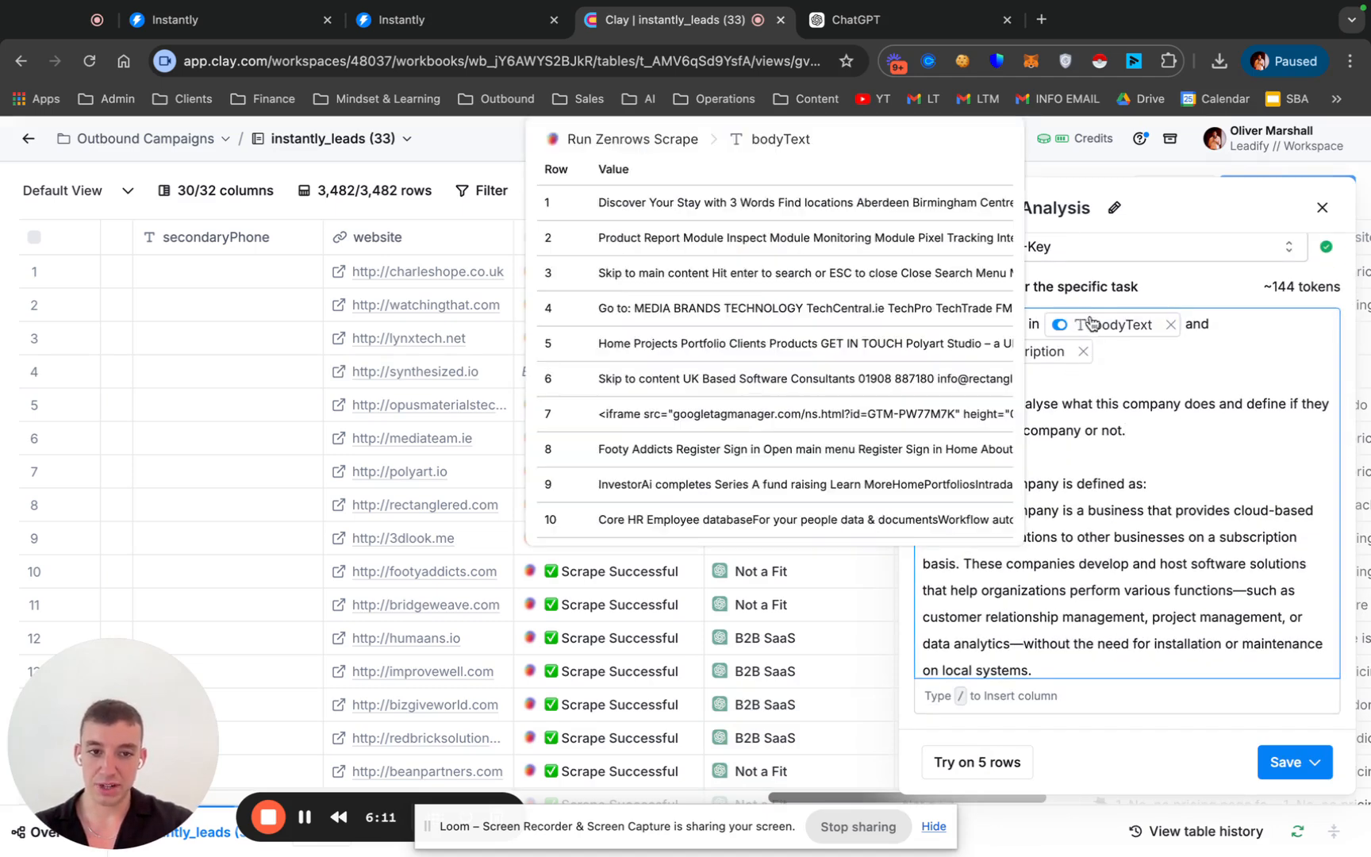
{"action": "mouse_move", "coordinate": [959, 364]}
{"action": "left_click", "coordinate": [865, 422]}
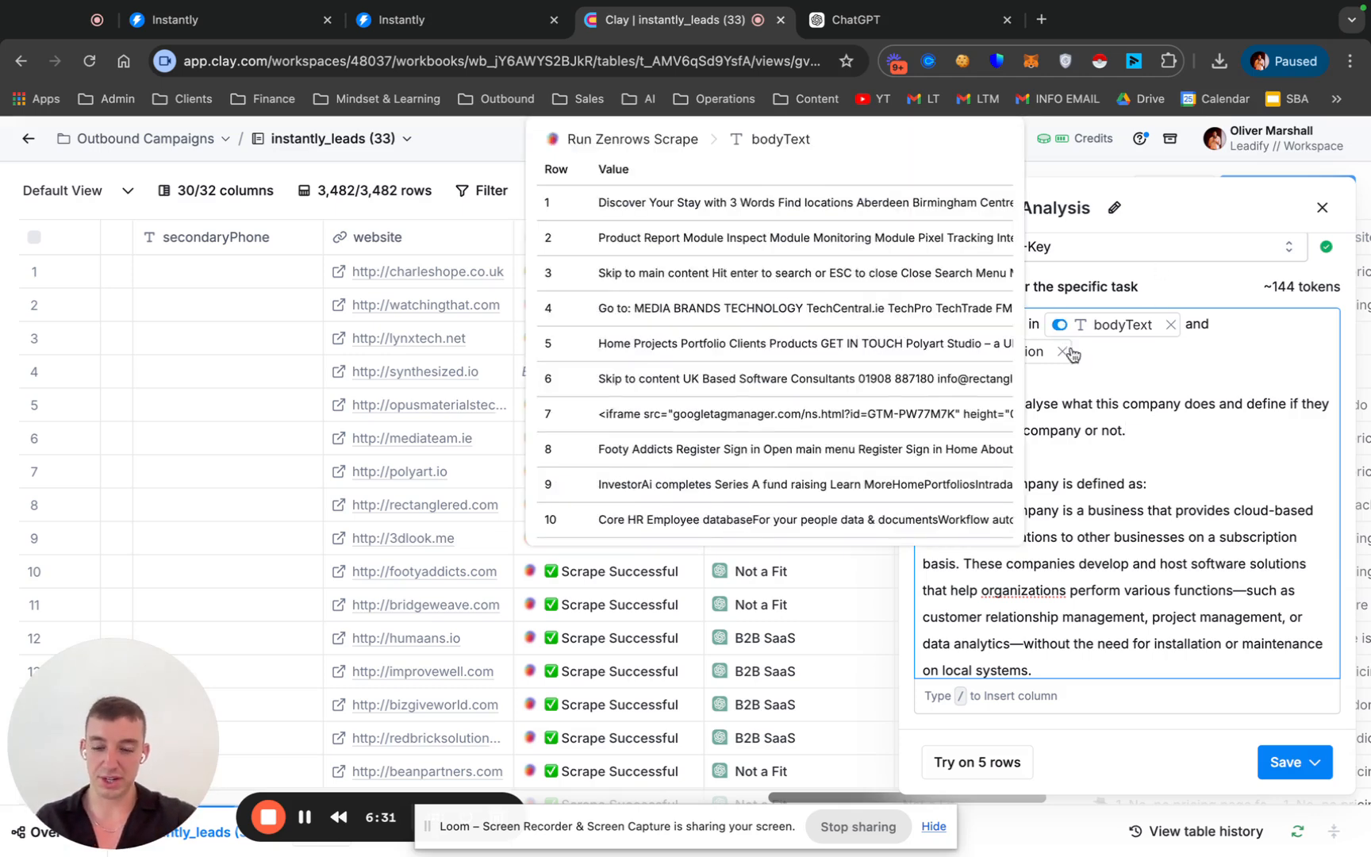
{"action": "scroll", "coordinate": [1066, 475], "scroll_direction": "down", "scroll_amount": 2}
{"action": "scroll", "coordinate": [1066, 475], "scroll_direction": "up", "scroll_amount": 2}
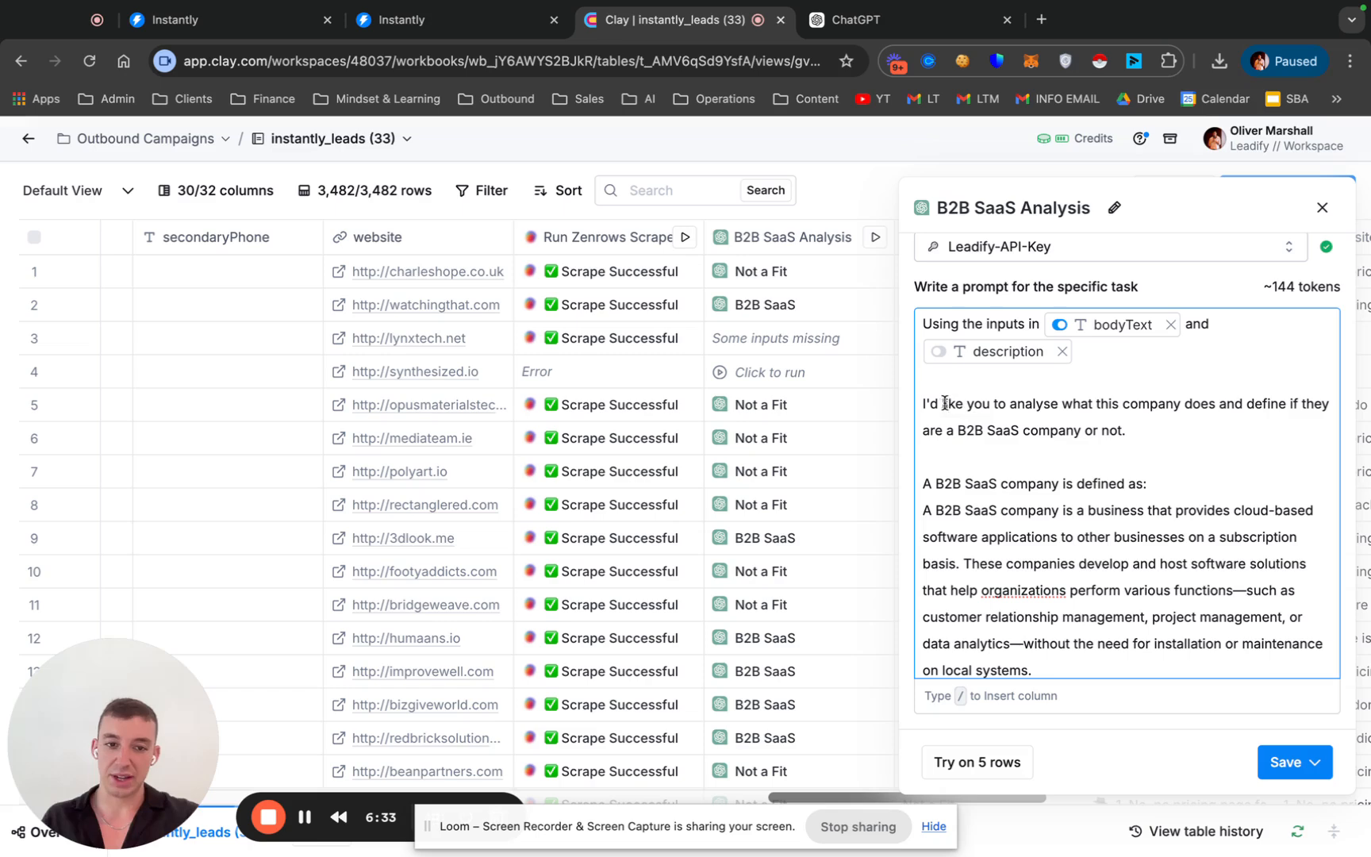
- Read the prompt's analysis instruction and its definition of a B2B SaaS company without changing the text
{"action": "left_click_drag", "start_coordinate": [943, 404], "coordinate": [1298, 403]}
{"action": "left_click", "coordinate": [1184, 412]}
{"action": "scroll", "coordinate": [1159, 476], "scroll_direction": "down", "scroll_amount": 2}
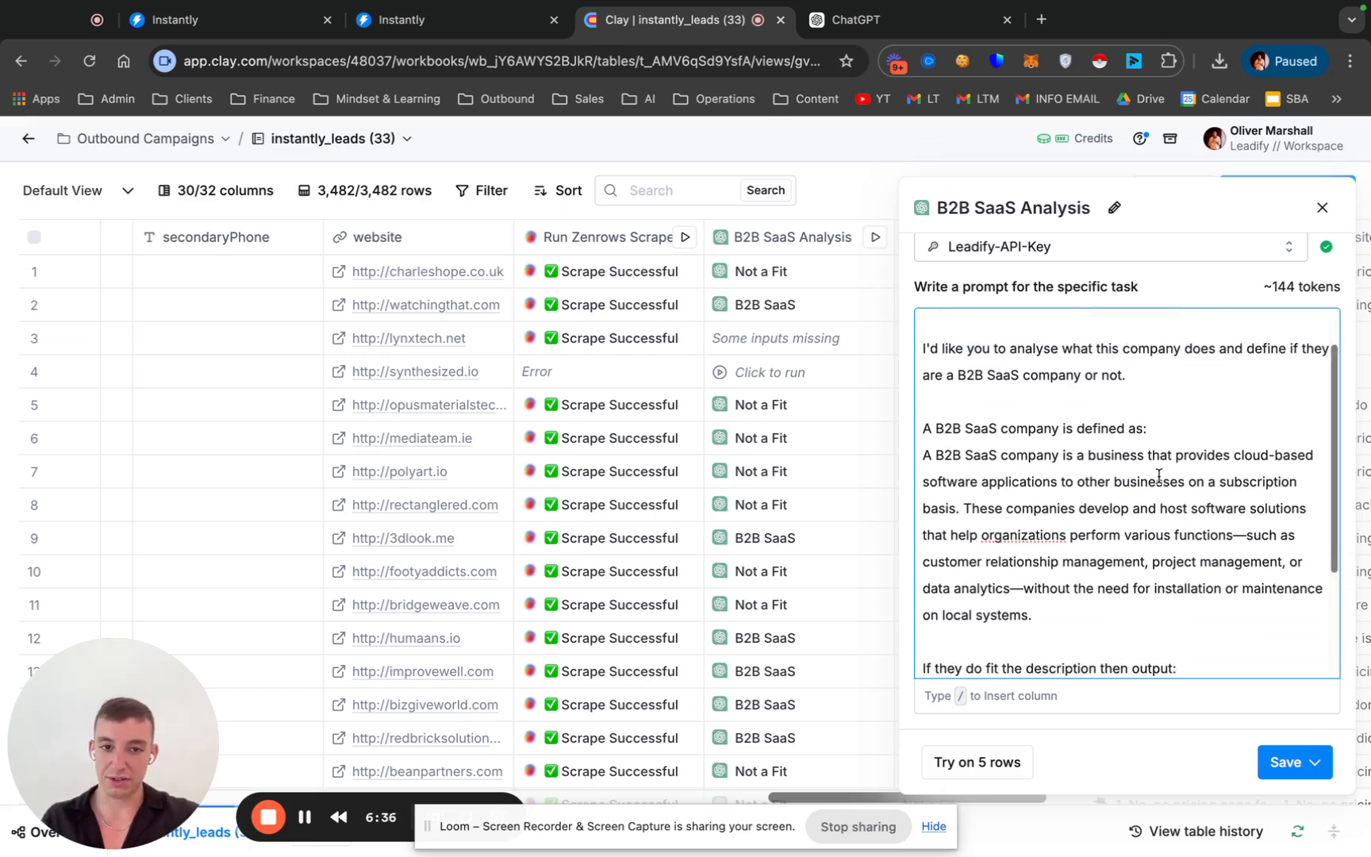
{"action": "scroll", "coordinate": [1159, 476], "scroll_direction": "down", "scroll_amount": 3}
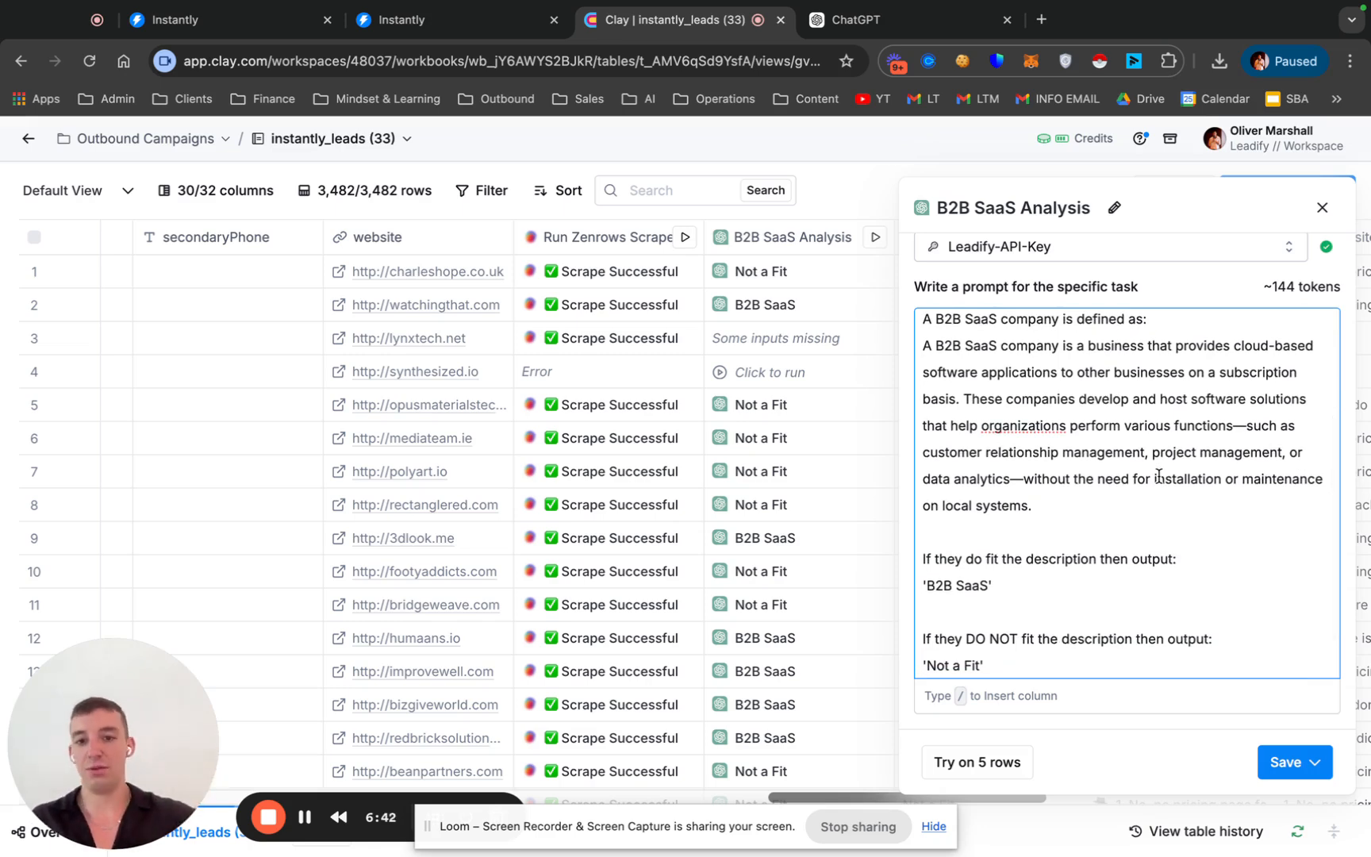
{"action": "scroll", "coordinate": [1163, 533], "scroll_direction": "up", "scroll_amount": 1}
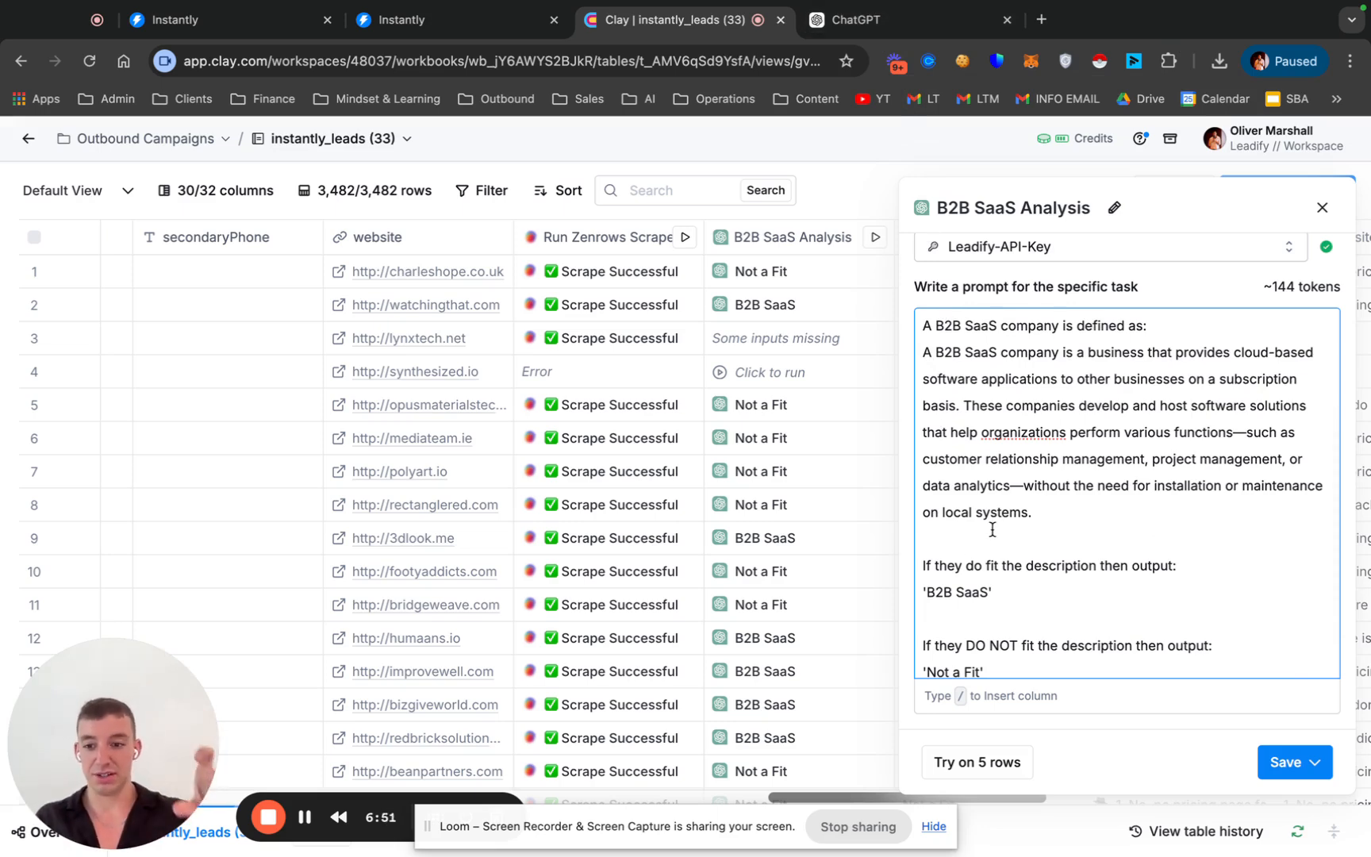
- Switch to ChatGPT, highlight its written definition of a B2B SaaS company, and return to the Clay table
{"action": "left_click", "coordinate": [855, 19]}
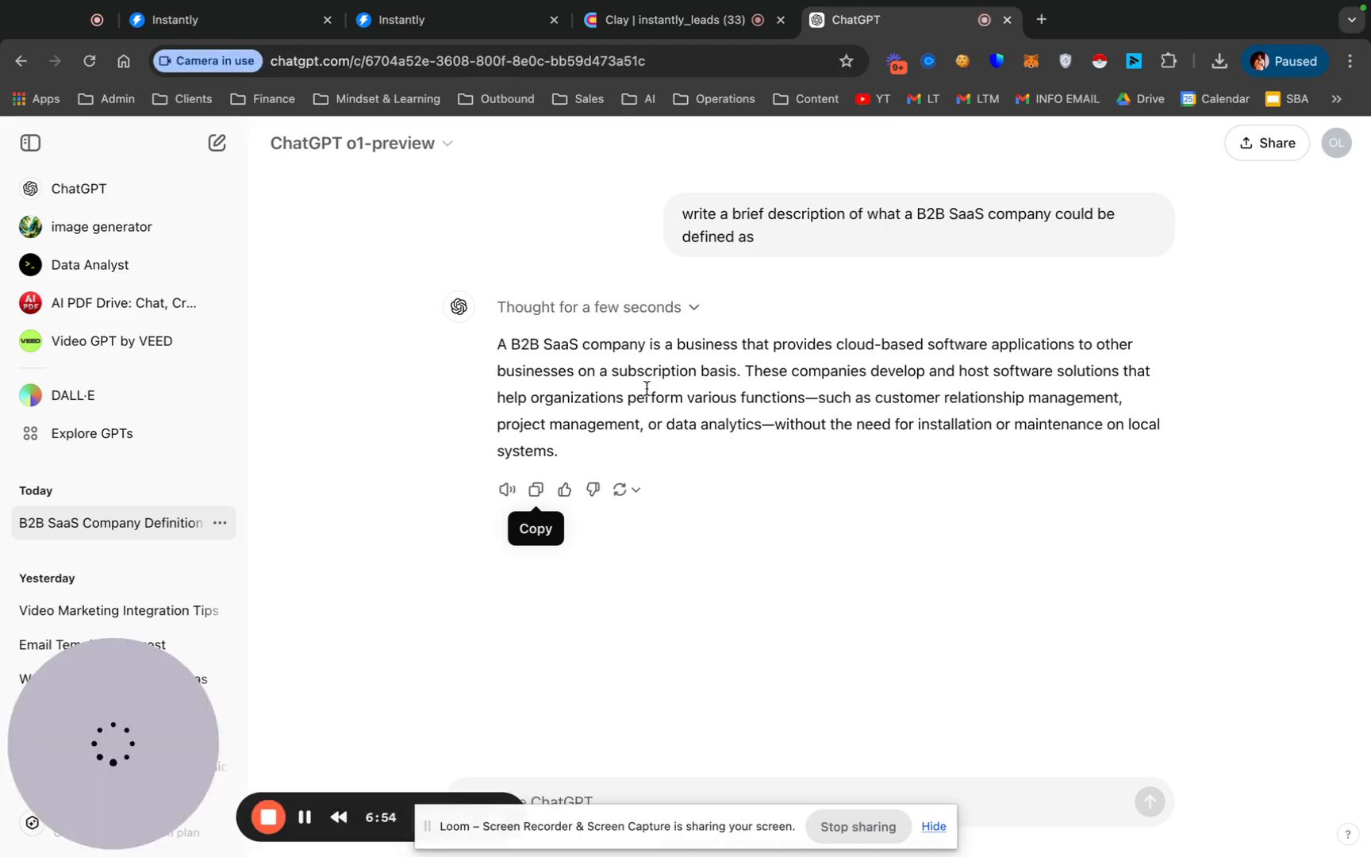
{"action": "left_click_drag", "start_coordinate": [509, 344], "coordinate": [901, 490]}
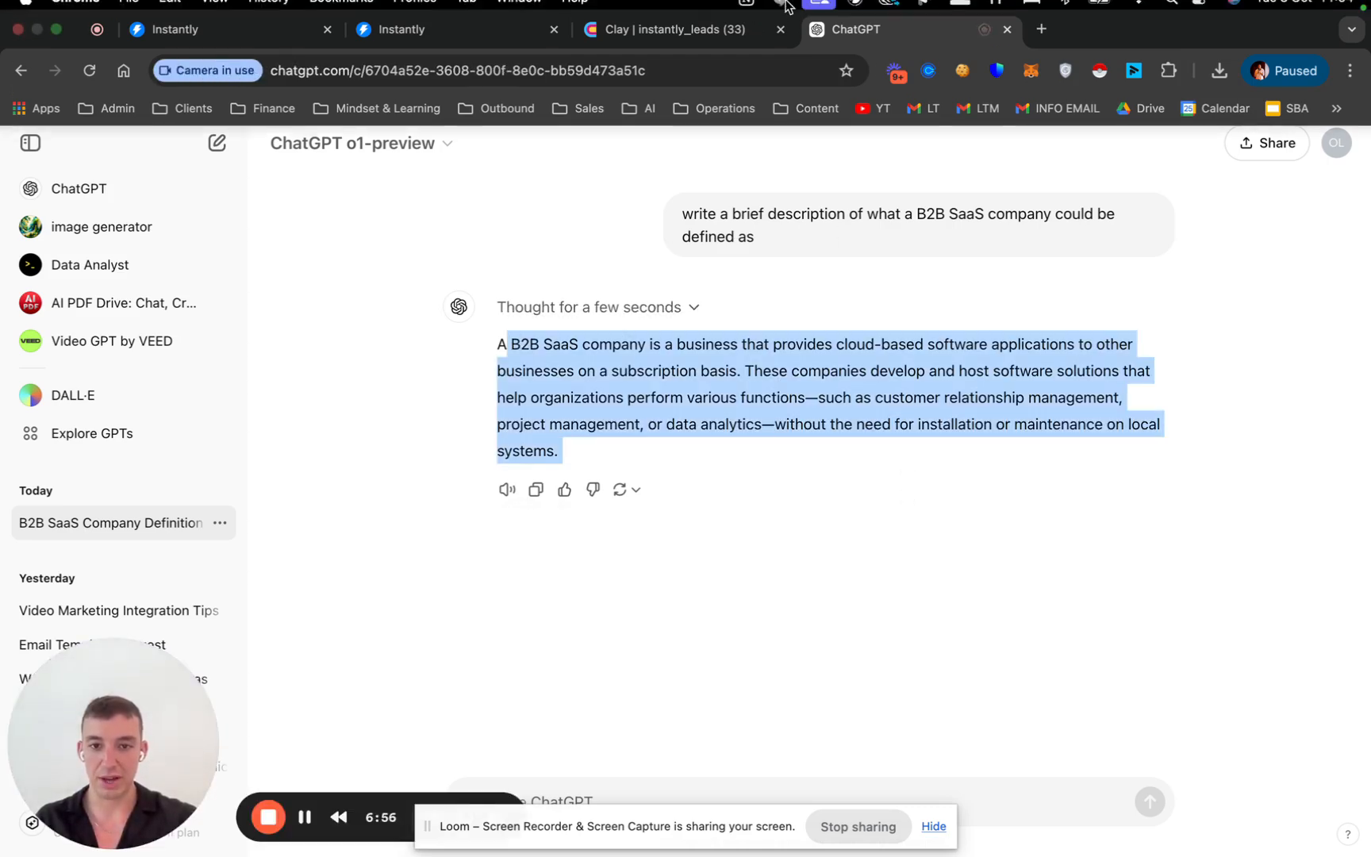
{"action": "left_click", "coordinate": [687, 46]}
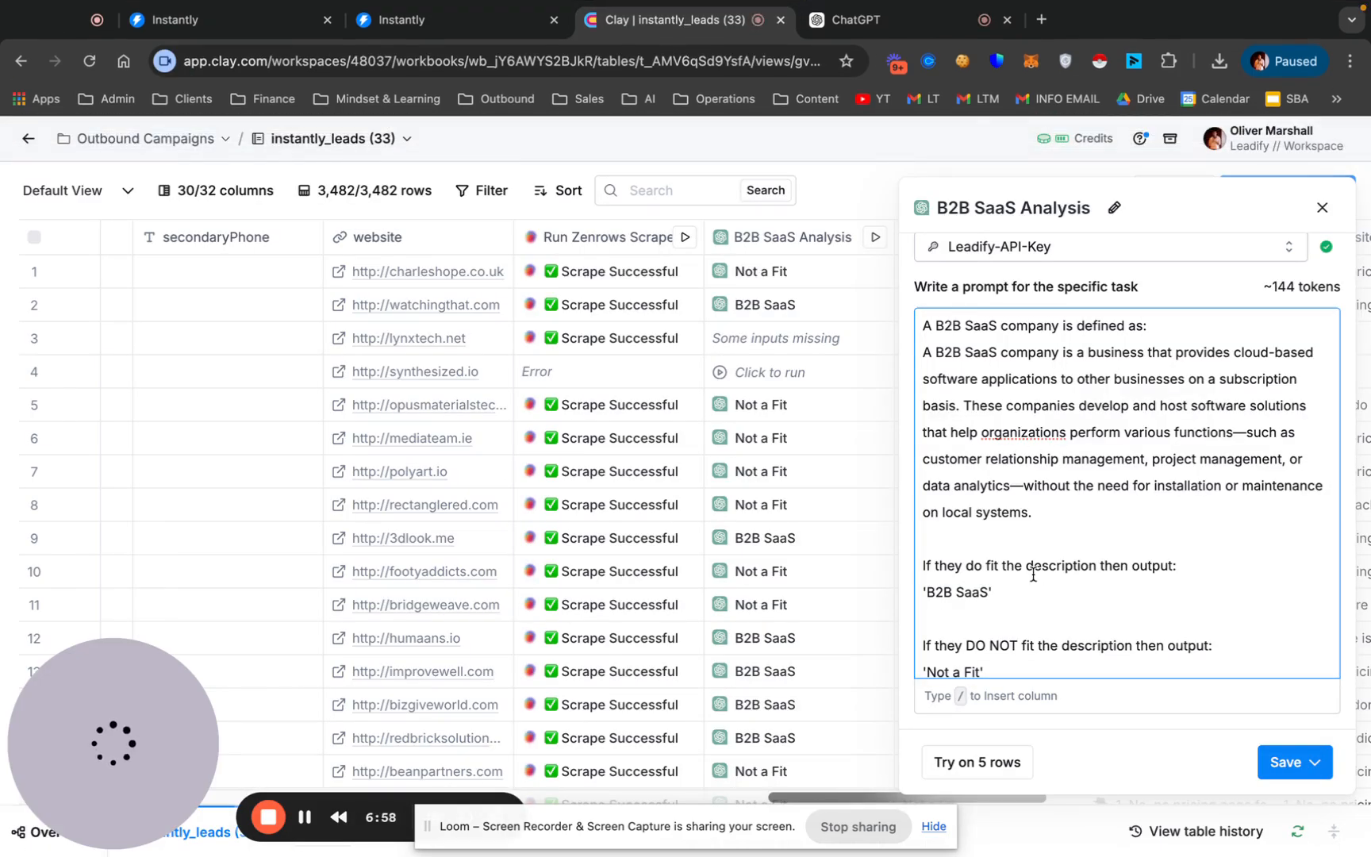
- Review the prompt's 'B2B SaaS' and 'Not a Fit' output rules and the optional examples, JSON and run settings, and close the column unsaved
{"action": "scroll", "coordinate": [1033, 573], "scroll_direction": "down", "scroll_amount": 2}
{"action": "left_click_drag", "start_coordinate": [924, 508], "coordinate": [1184, 511]}
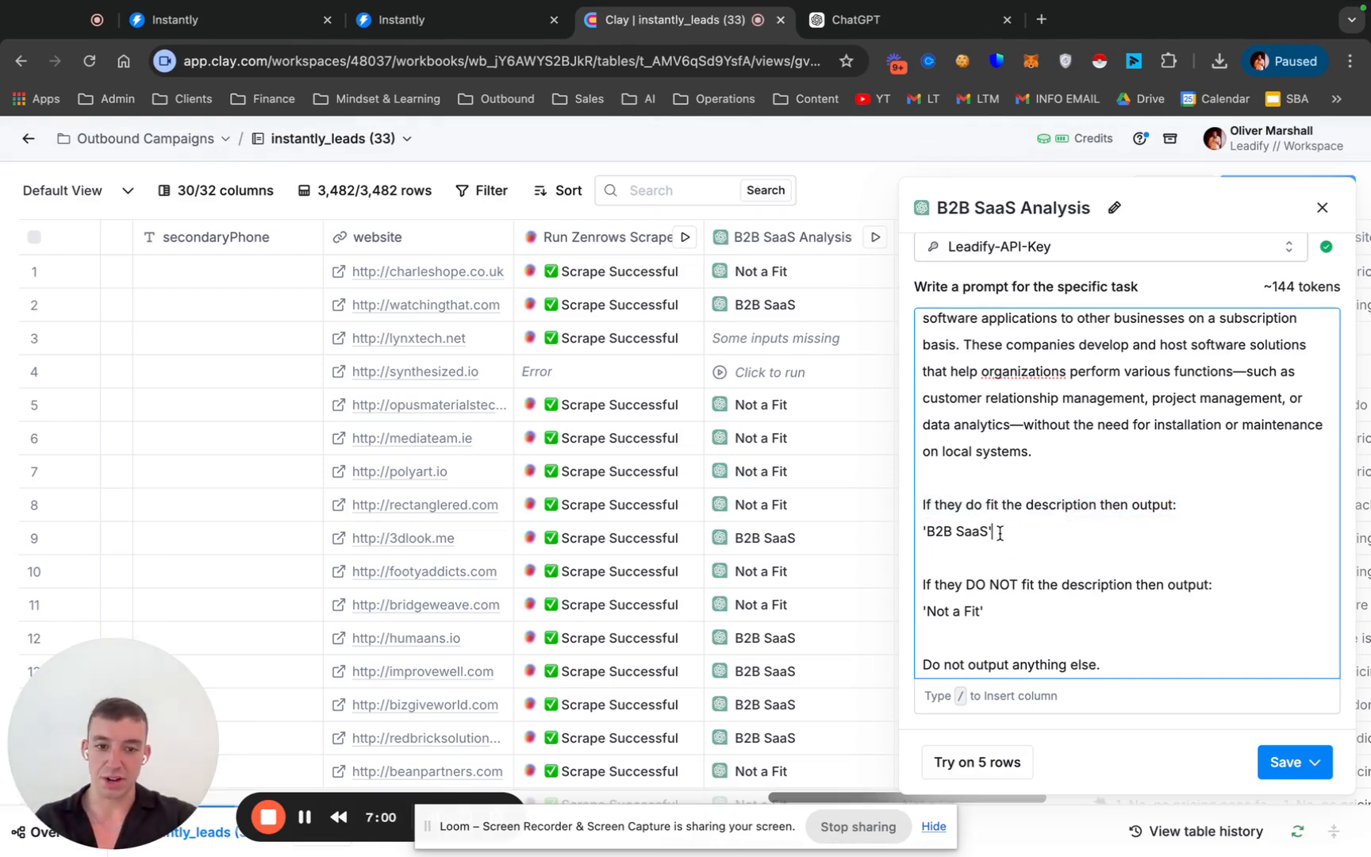
{"action": "left_click_drag", "start_coordinate": [996, 533], "coordinate": [887, 539]}
{"action": "left_click", "coordinate": [967, 560]}
{"action": "triple_click", "coordinate": [980, 611]}
{"action": "scroll", "coordinate": [1071, 595], "scroll_direction": "down", "scroll_amount": 3}
{"action": "scroll", "coordinate": [1175, 670], "scroll_direction": "down", "scroll_amount": 6}
{"action": "scroll", "coordinate": [1176, 677], "scroll_direction": "up", "scroll_amount": 1}
{"action": "scroll", "coordinate": [1177, 677], "scroll_direction": "up", "scroll_amount": 5}
{"action": "scroll", "coordinate": [1072, 476], "scroll_direction": "down", "scroll_amount": 2}
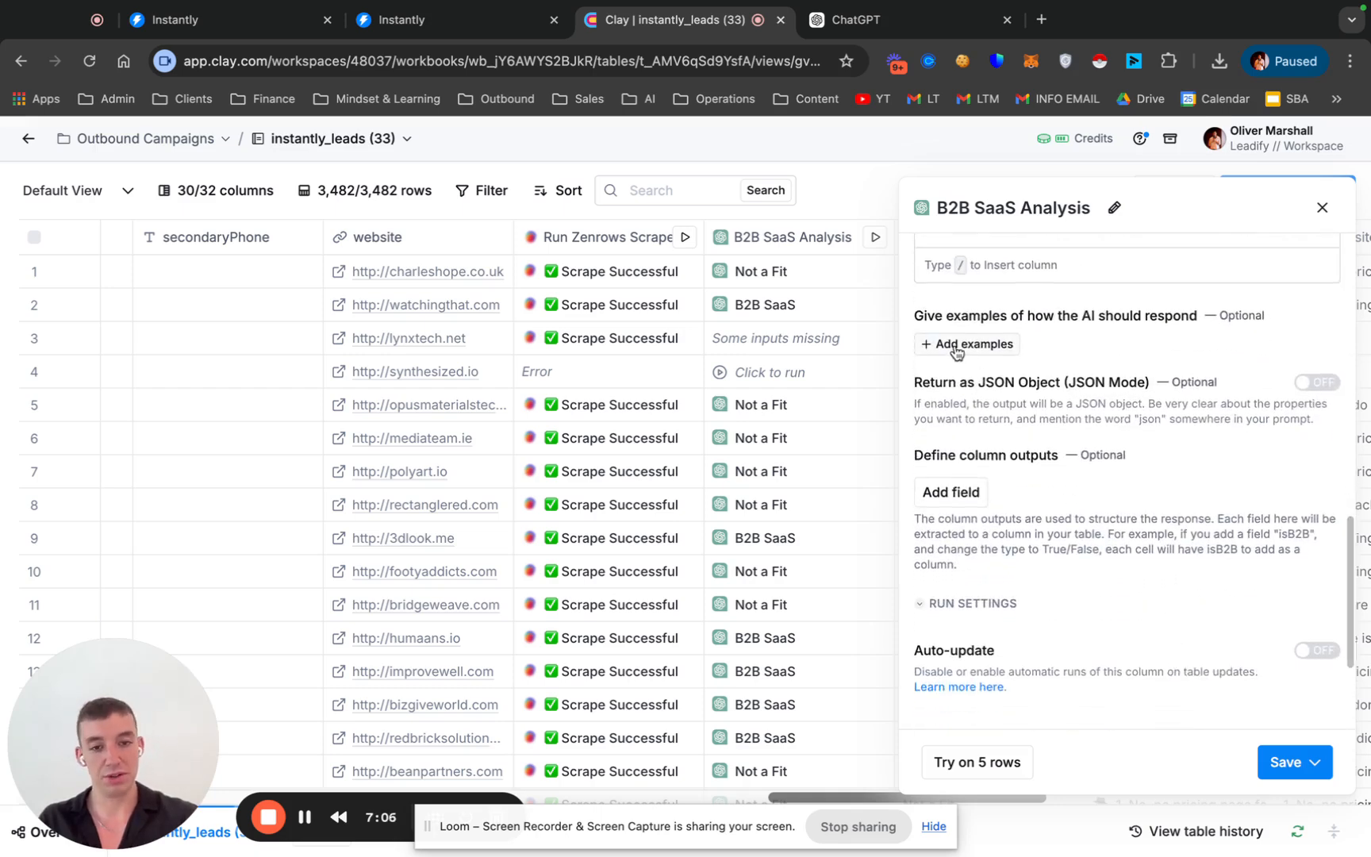
{"action": "left_click", "coordinate": [1322, 209]}
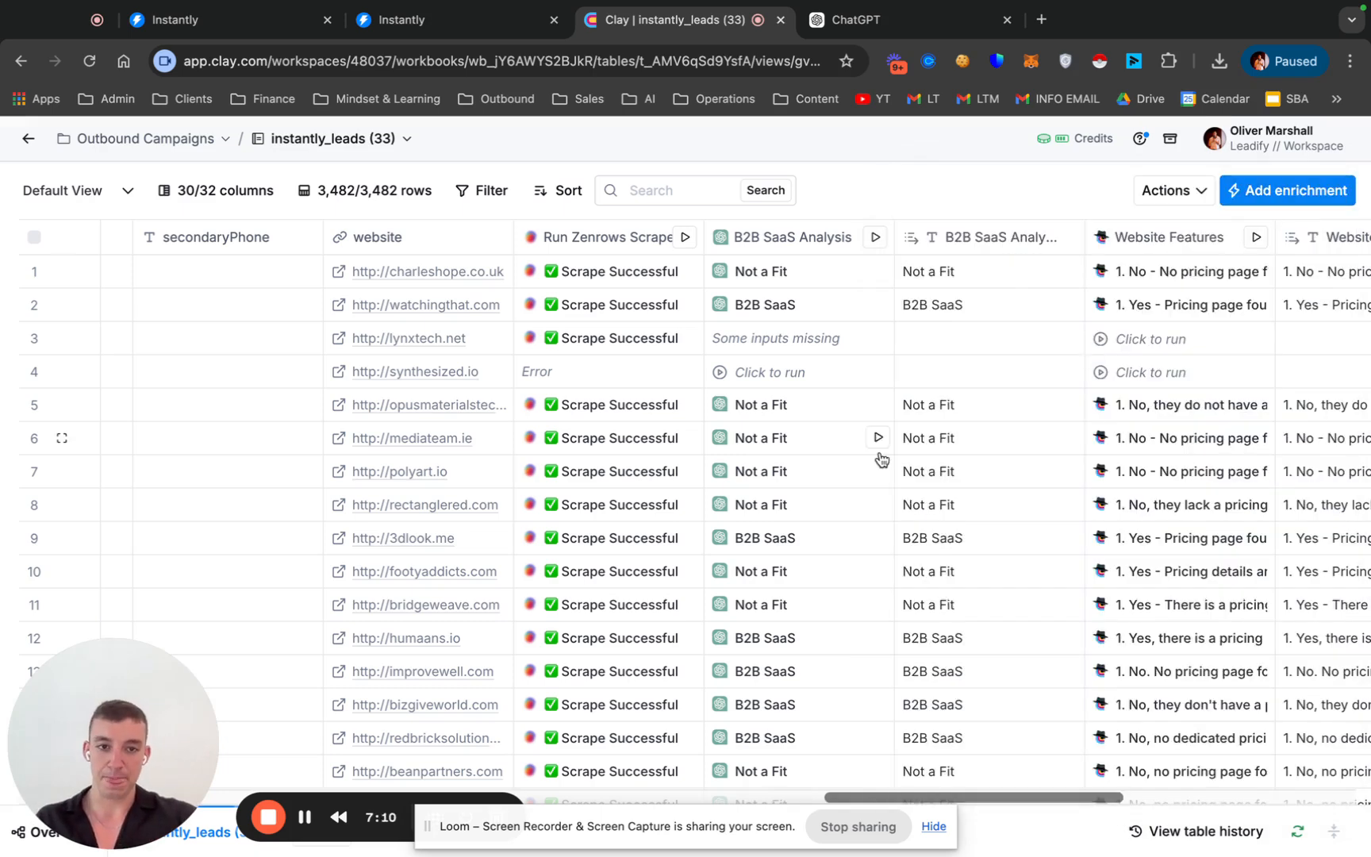
- Look through the leads' B2B SaaS Analysis verdicts alongside their scrape results
{"action": "scroll", "coordinate": [881, 459], "scroll_direction": "down", "scroll_amount": 5}
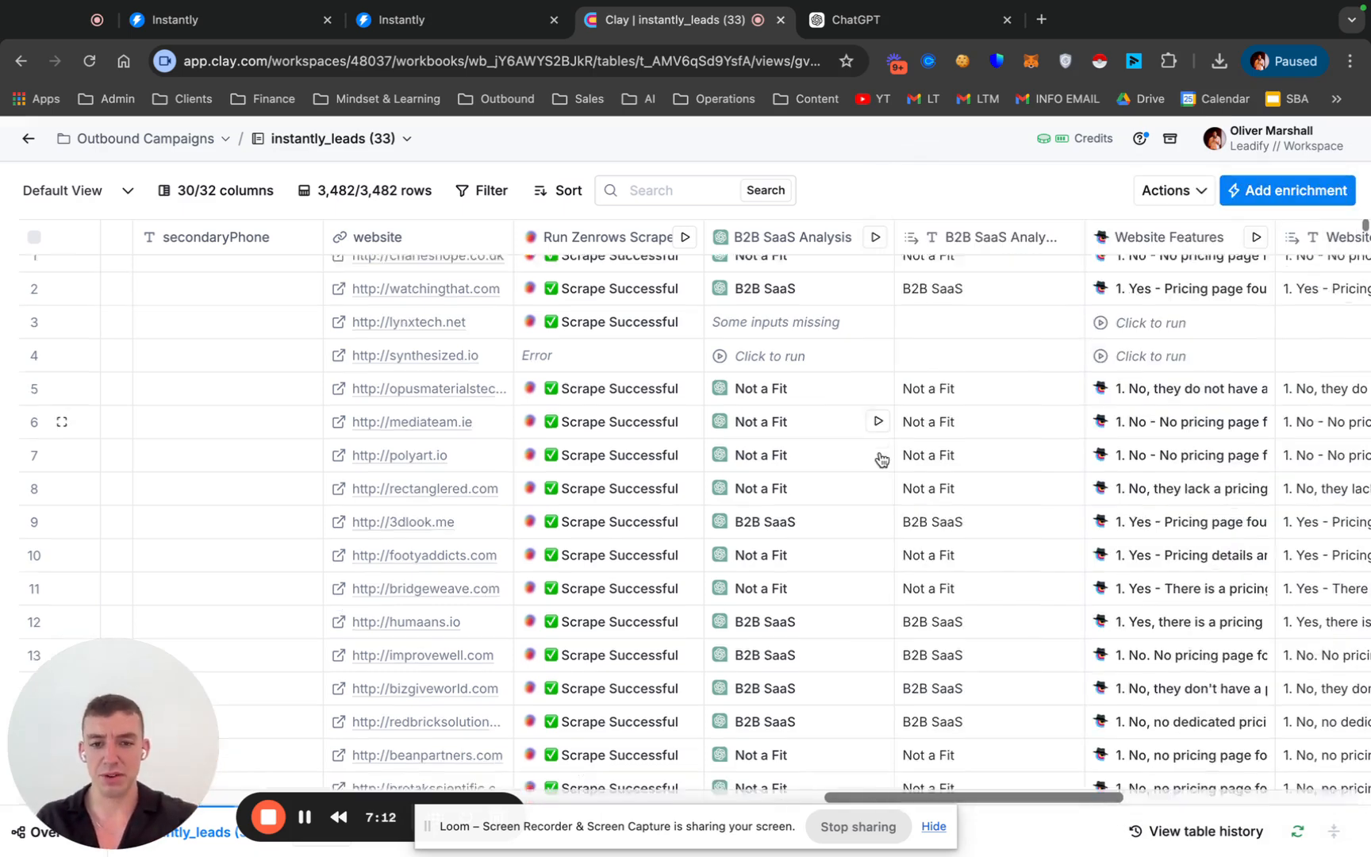
{"action": "scroll", "coordinate": [917, 432], "scroll_direction": "up", "scroll_amount": 5}
{"action": "scroll", "coordinate": [918, 430], "scroll_direction": "down", "scroll_amount": 2}
{"action": "scroll", "coordinate": [918, 430], "scroll_direction": "up", "scroll_amount": 2}
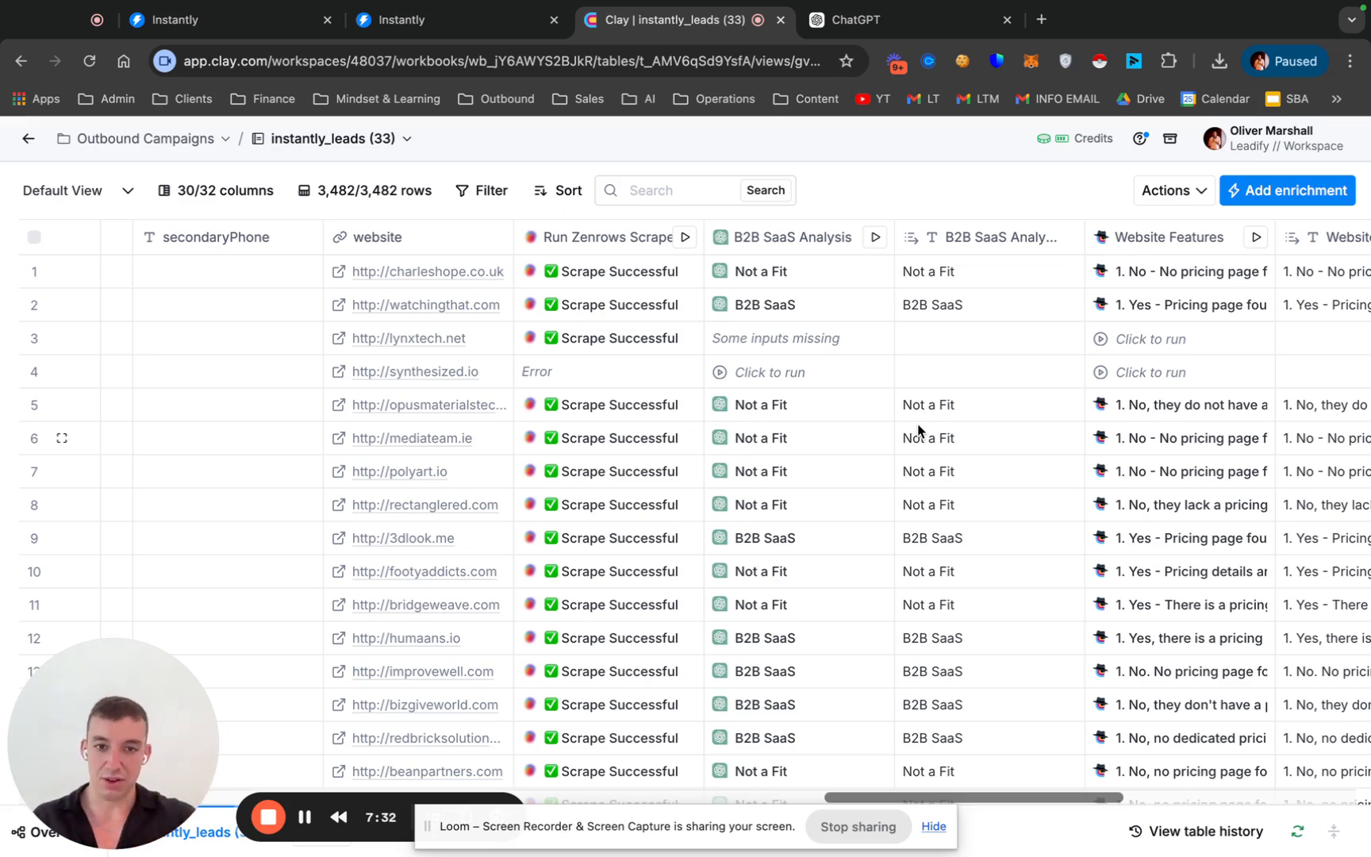
- Compare the B2B SaaS Analysis results with the Website Features and Company Analysis columns across the leads
{"action": "scroll", "coordinate": [746, 413], "scroll_direction": "right", "scroll_amount": 5}
{"action": "scroll", "coordinate": [1278, 339], "scroll_direction": "right", "scroll_amount": 3}
{"action": "scroll", "coordinate": [1278, 339], "scroll_direction": "left", "scroll_amount": 4}
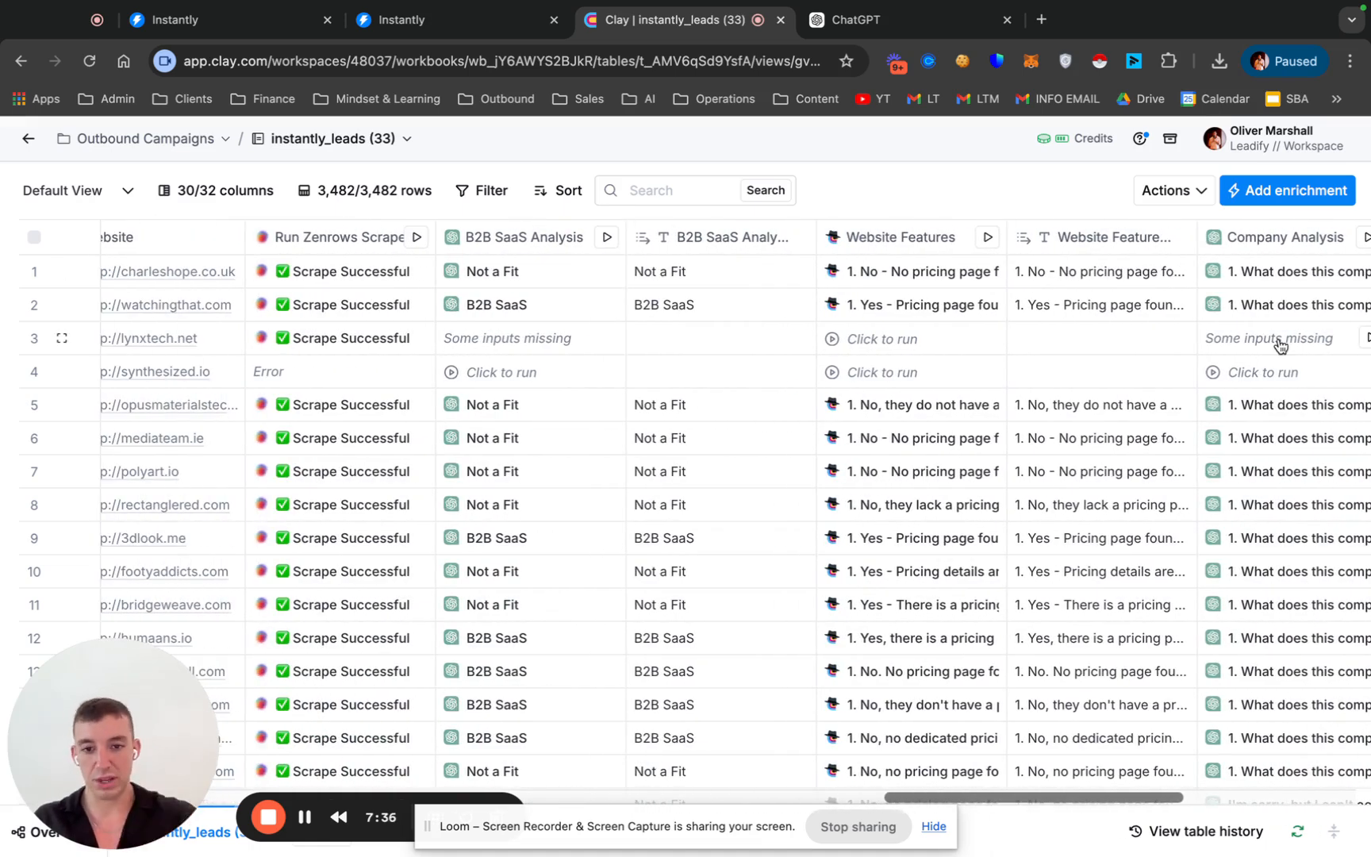
{"action": "scroll", "coordinate": [988, 443], "scroll_direction": "right", "scroll_amount": 2}
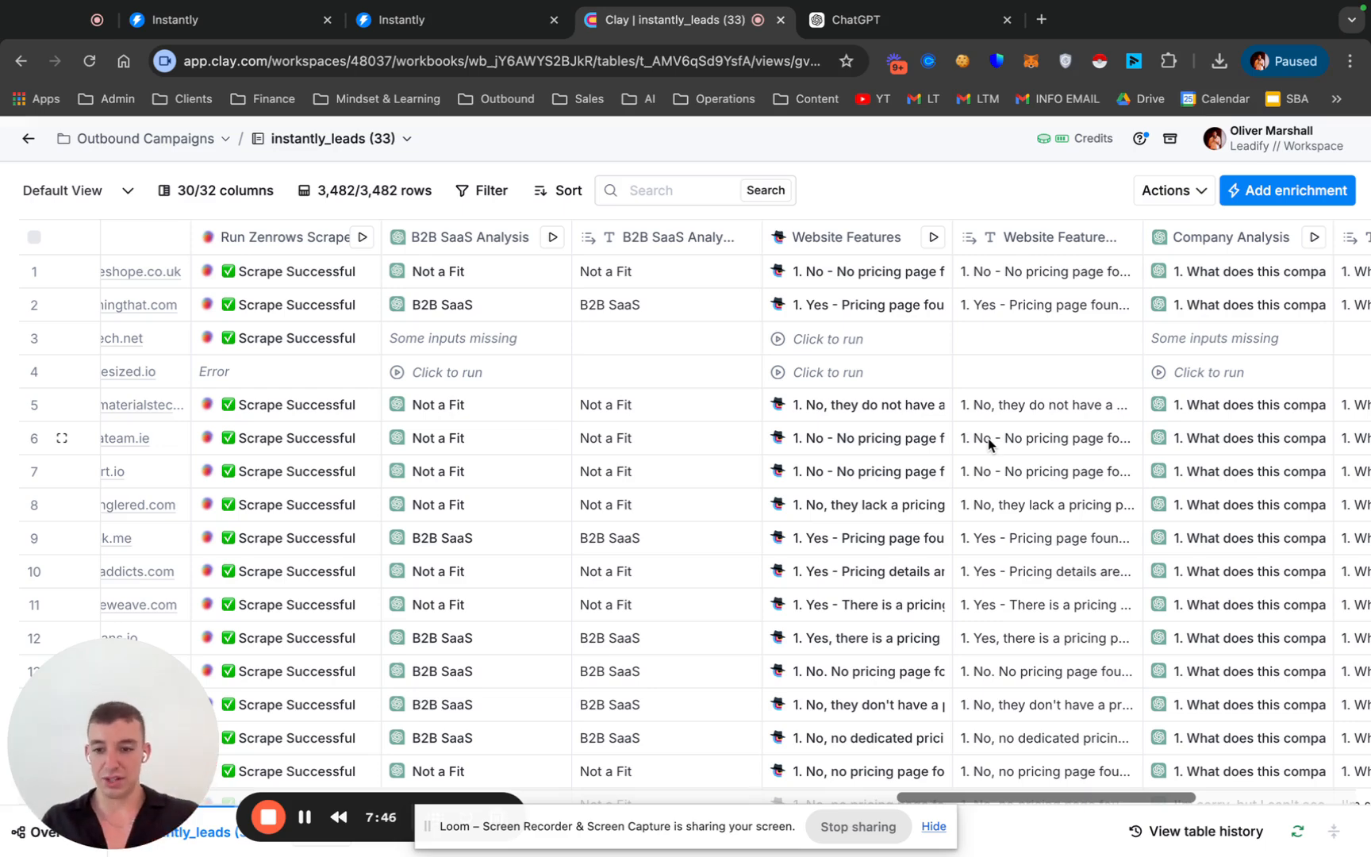
{"action": "scroll", "coordinate": [700, 501], "scroll_direction": "left", "scroll_amount": 3}
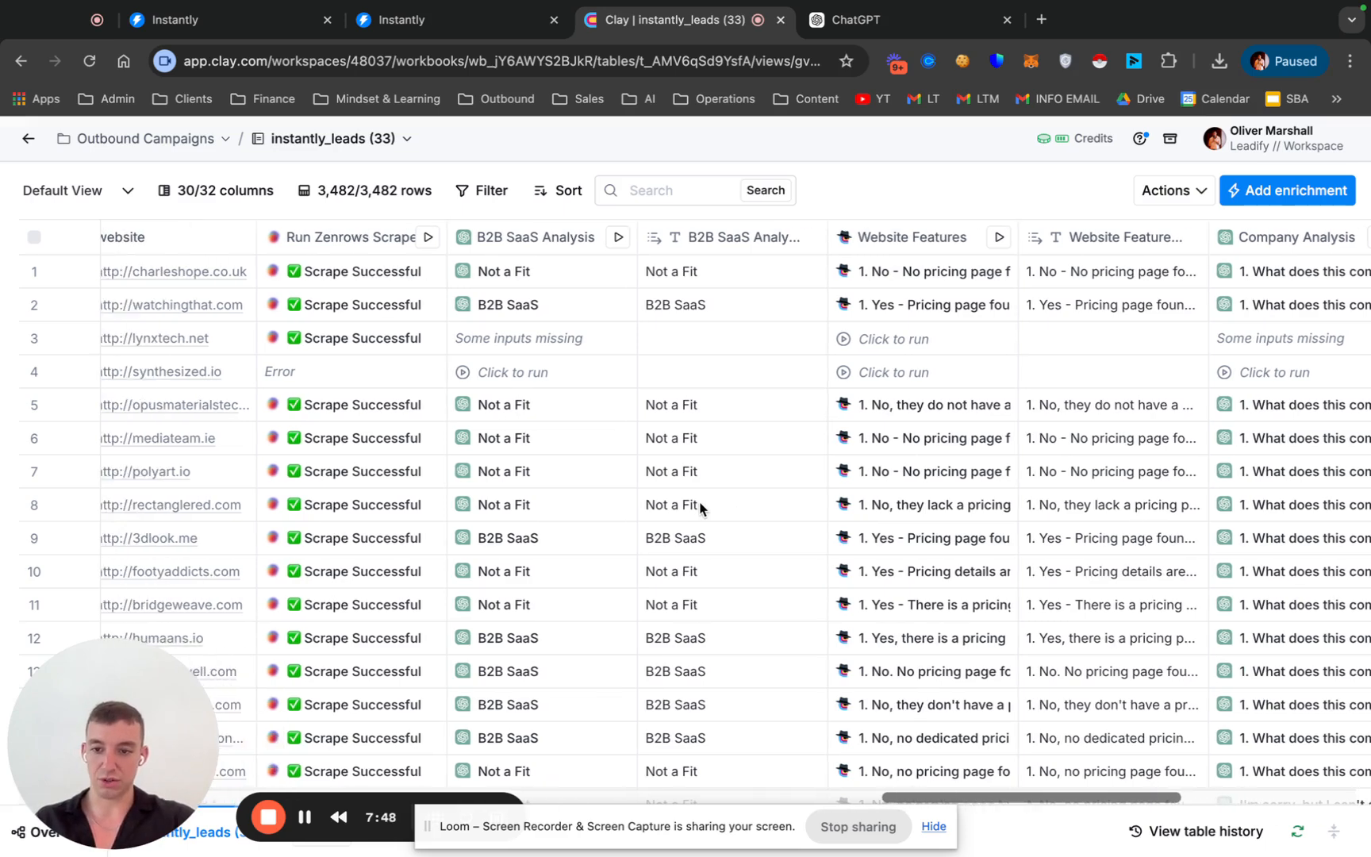
{"action": "scroll", "coordinate": [699, 508], "scroll_direction": "left", "scroll_amount": 1}
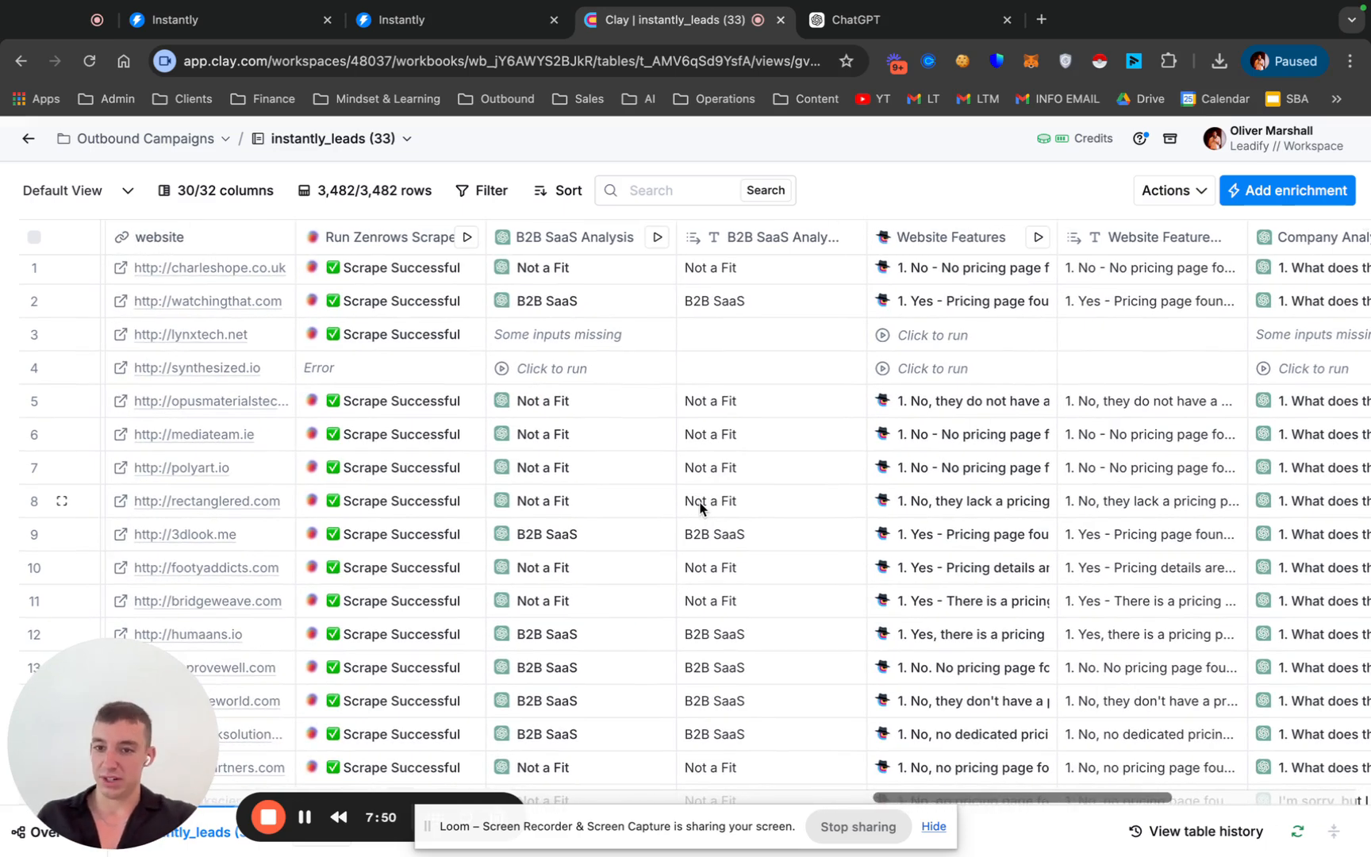
{"action": "scroll", "coordinate": [738, 511], "scroll_direction": "right", "scroll_amount": 1}
{"action": "scroll", "coordinate": [738, 511], "scroll_direction": "right", "scroll_amount": 1}
{"action": "scroll", "coordinate": [738, 511], "scroll_direction": "left", "scroll_amount": 1}
{"action": "scroll", "coordinate": [738, 511], "scroll_direction": "right", "scroll_amount": 1}
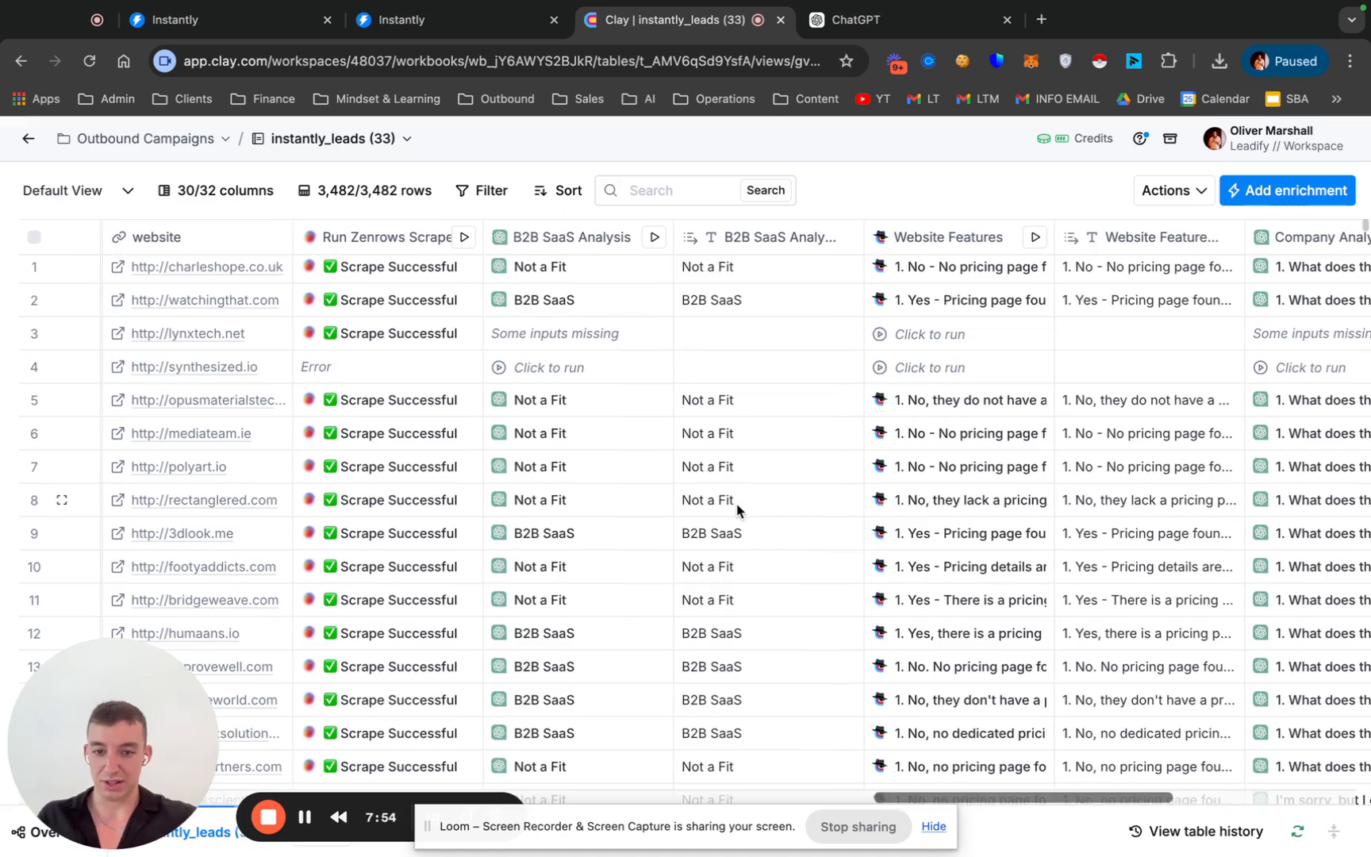
- Move the website column between B2B SaaS Analysis and its extracted text column
{"action": "scroll", "coordinate": [737, 511], "scroll_direction": "up", "scroll_amount": 1}
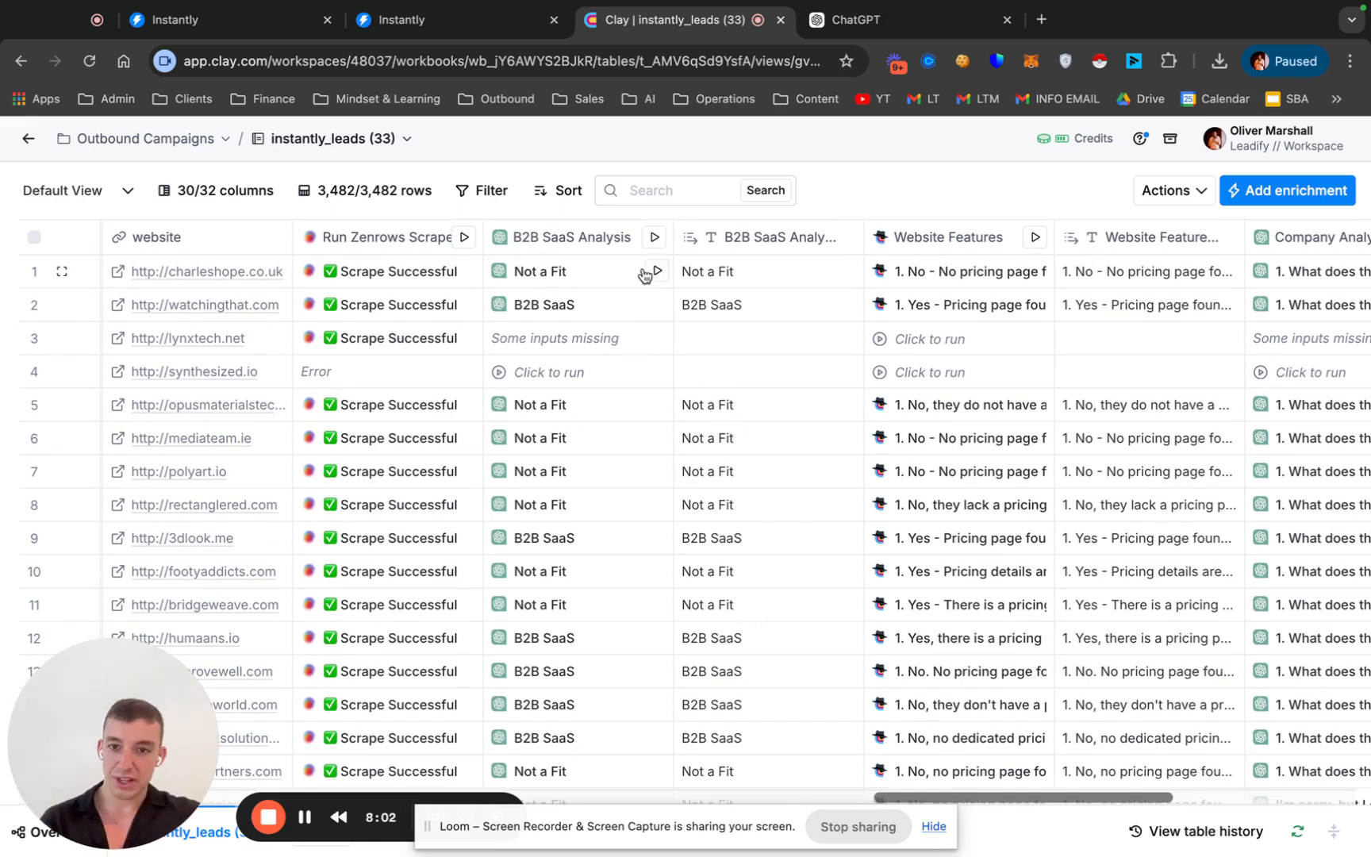
{"action": "scroll", "coordinate": [435, 284], "scroll_direction": "left", "scroll_amount": 1}
{"action": "left_click_drag", "start_coordinate": [264, 238], "coordinate": [606, 237]}
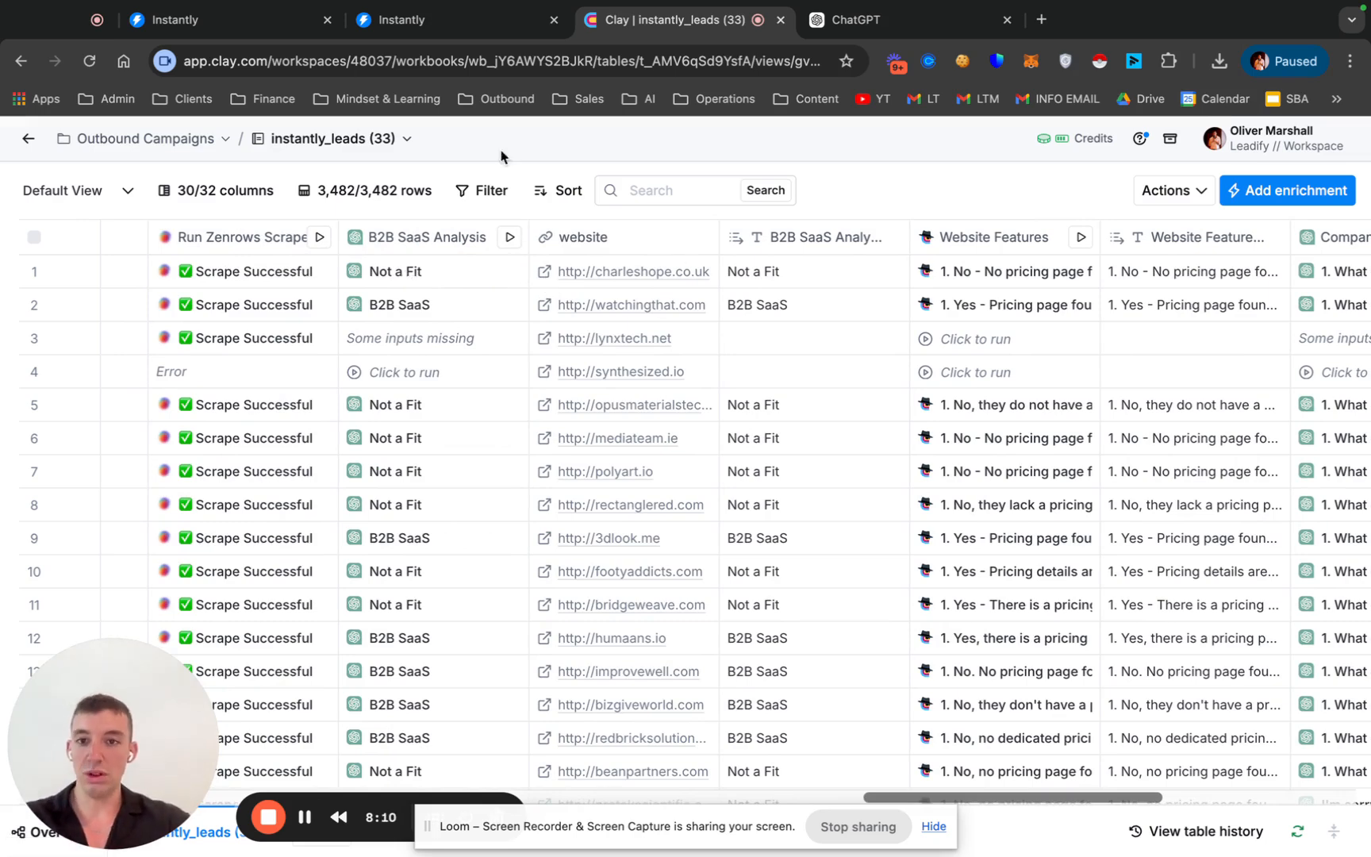
- Switch to the Instantly Lead Finder, review its job title, management level and location filters, and return to the Clay table
{"action": "left_click", "coordinate": [449, 25]}
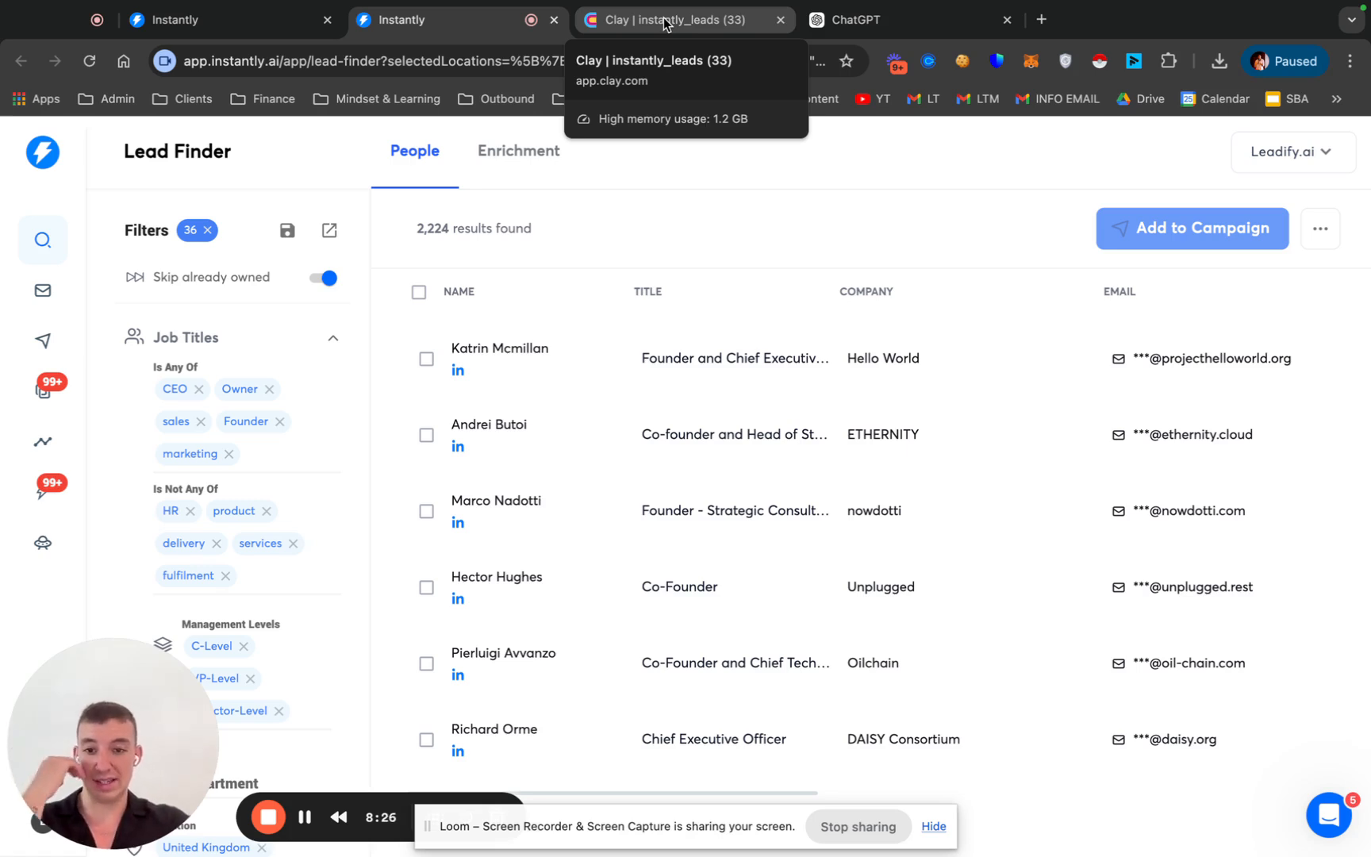
{"action": "scroll", "coordinate": [262, 468], "scroll_direction": "down", "scroll_amount": 4}
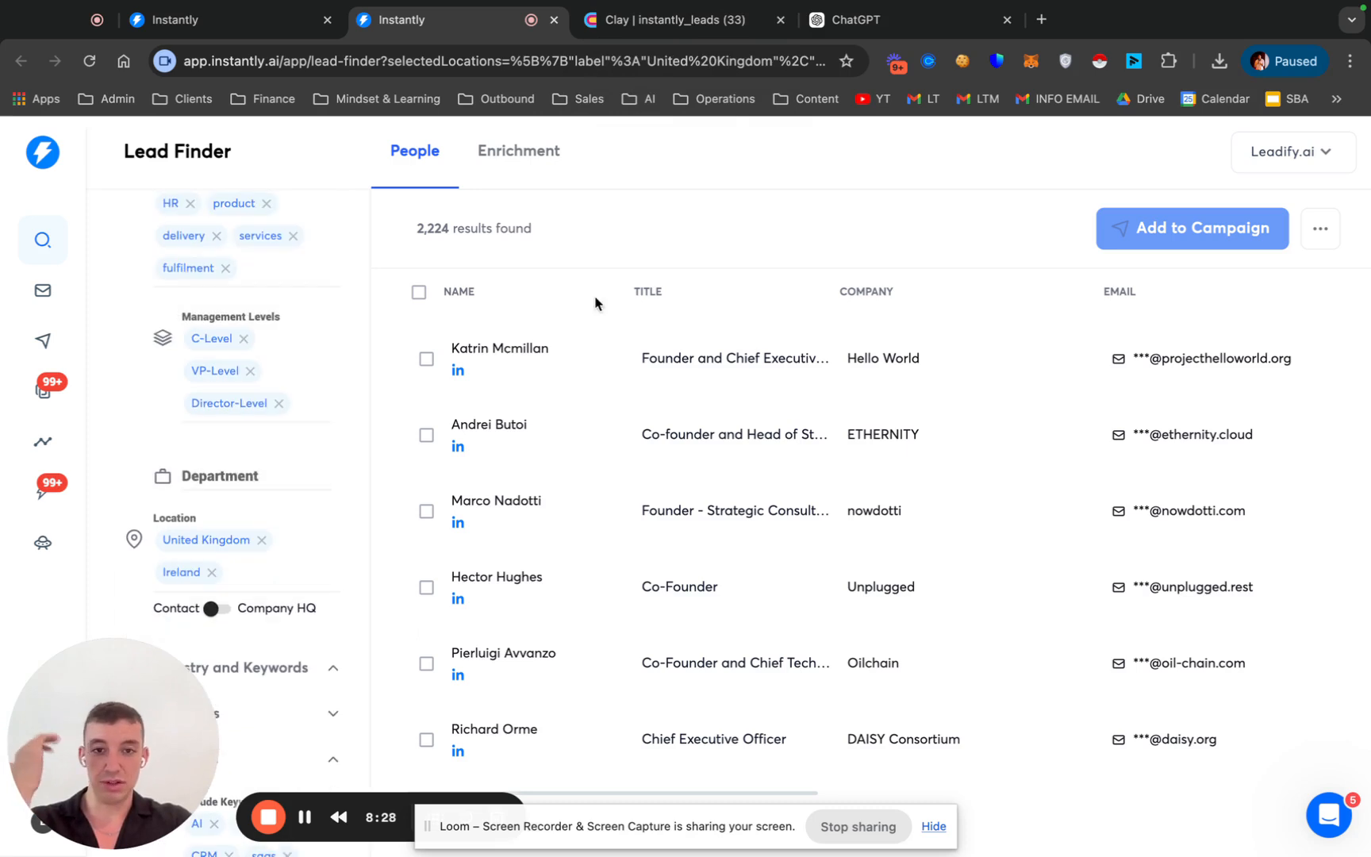
{"action": "left_click", "coordinate": [690, 32]}
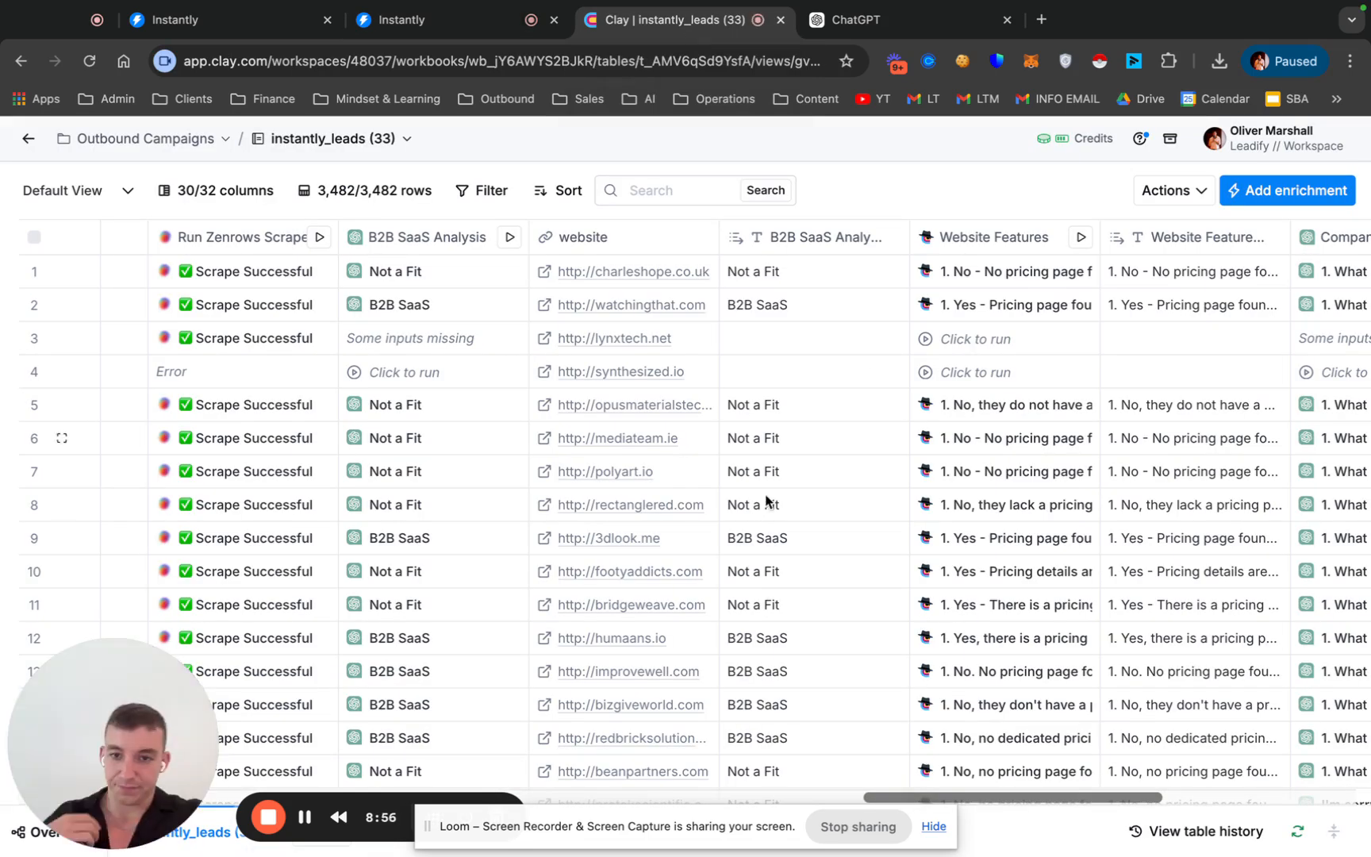
- Open the first lead's website from the table and check the extracted B2B SaaS Analysis values in rows 2 and 5
{"action": "left_click", "coordinate": [545, 275]}
{"action": "double_click", "coordinate": [781, 304]}
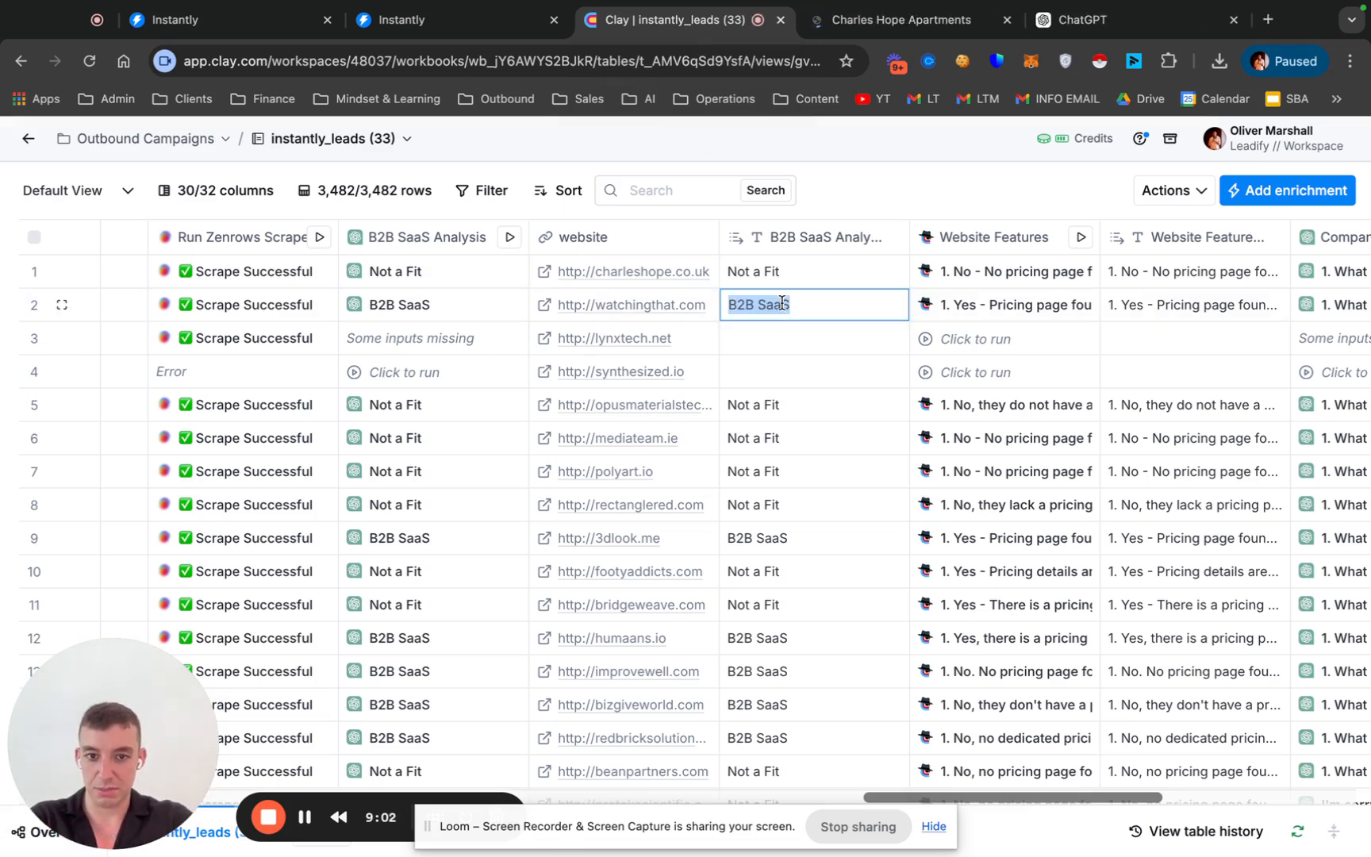
{"action": "left_click", "coordinate": [764, 402]}
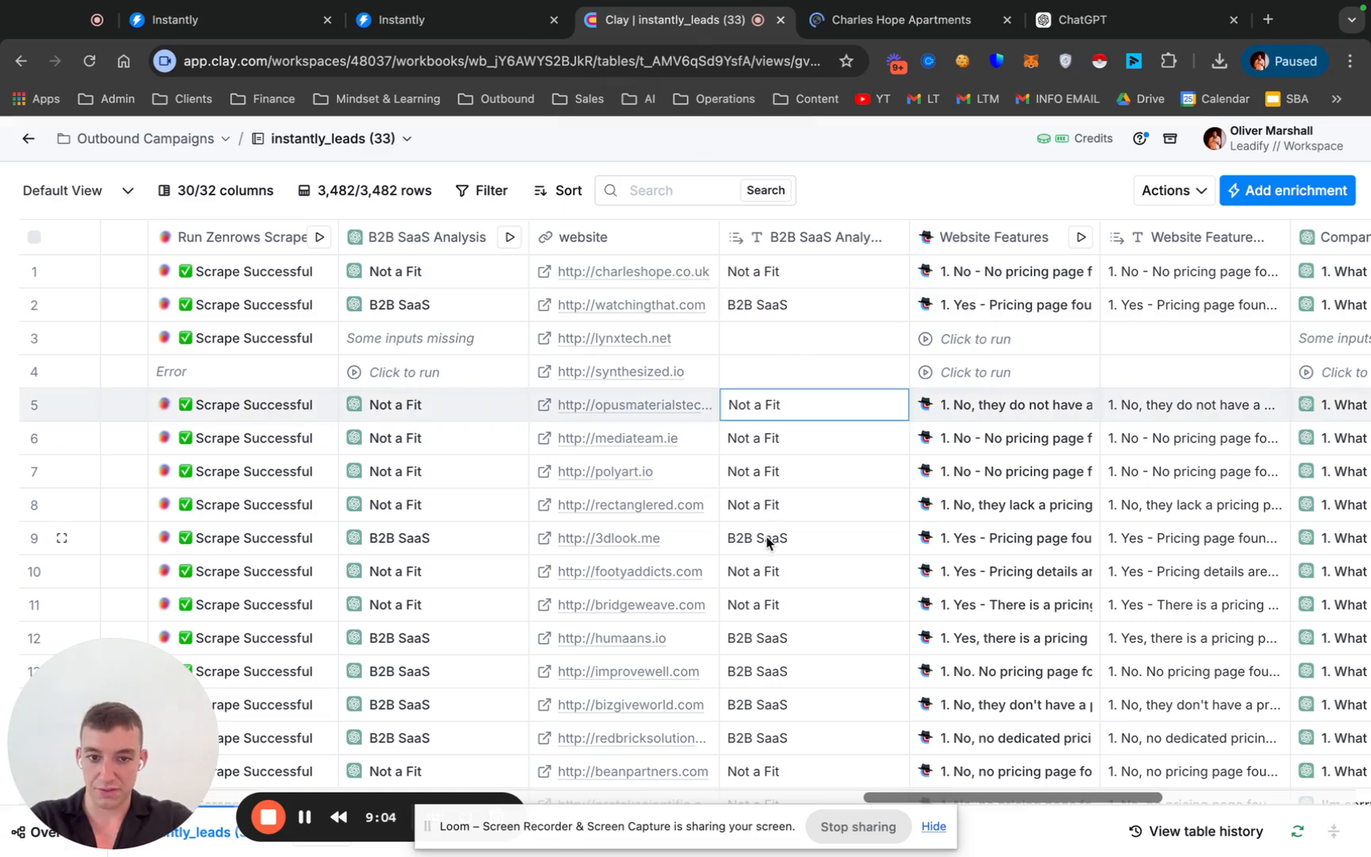
- Check the extracted B2B SaaS Analysis values for 3dlook.me, humaans.io and lynxtech.net in the leads table
{"action": "double_click", "coordinate": [767, 540]}
{"action": "double_click", "coordinate": [762, 640]}
{"action": "scroll", "coordinate": [763, 645], "scroll_direction": "down", "scroll_amount": 3}
{"action": "scroll", "coordinate": [763, 644], "scroll_direction": "up", "scroll_amount": 3}
{"action": "left_click", "coordinate": [775, 347]}
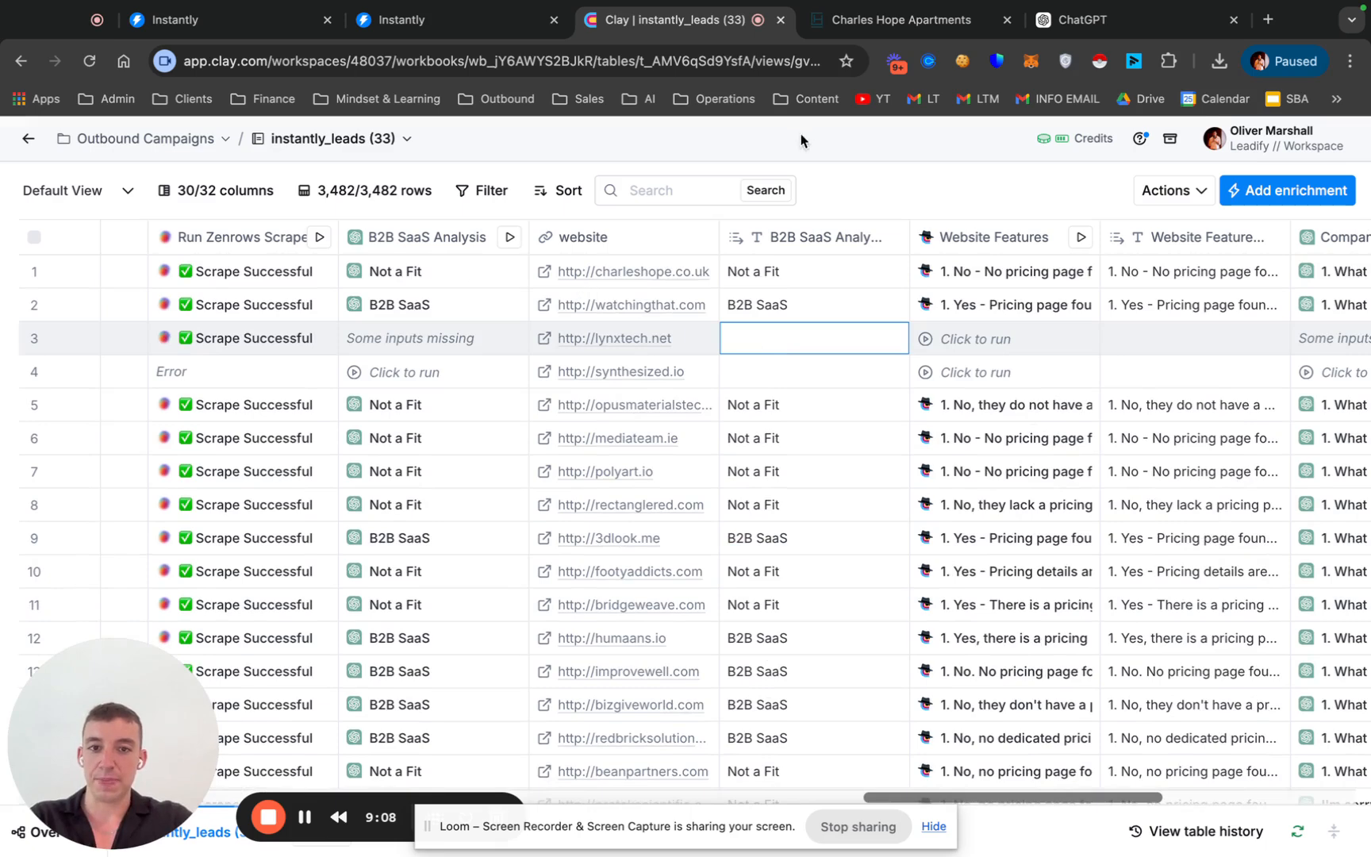
- Open the watchingthat.com, 3dlook.me and polyart.io lead websites from the table's website column
{"action": "left_click", "coordinate": [544, 306]}
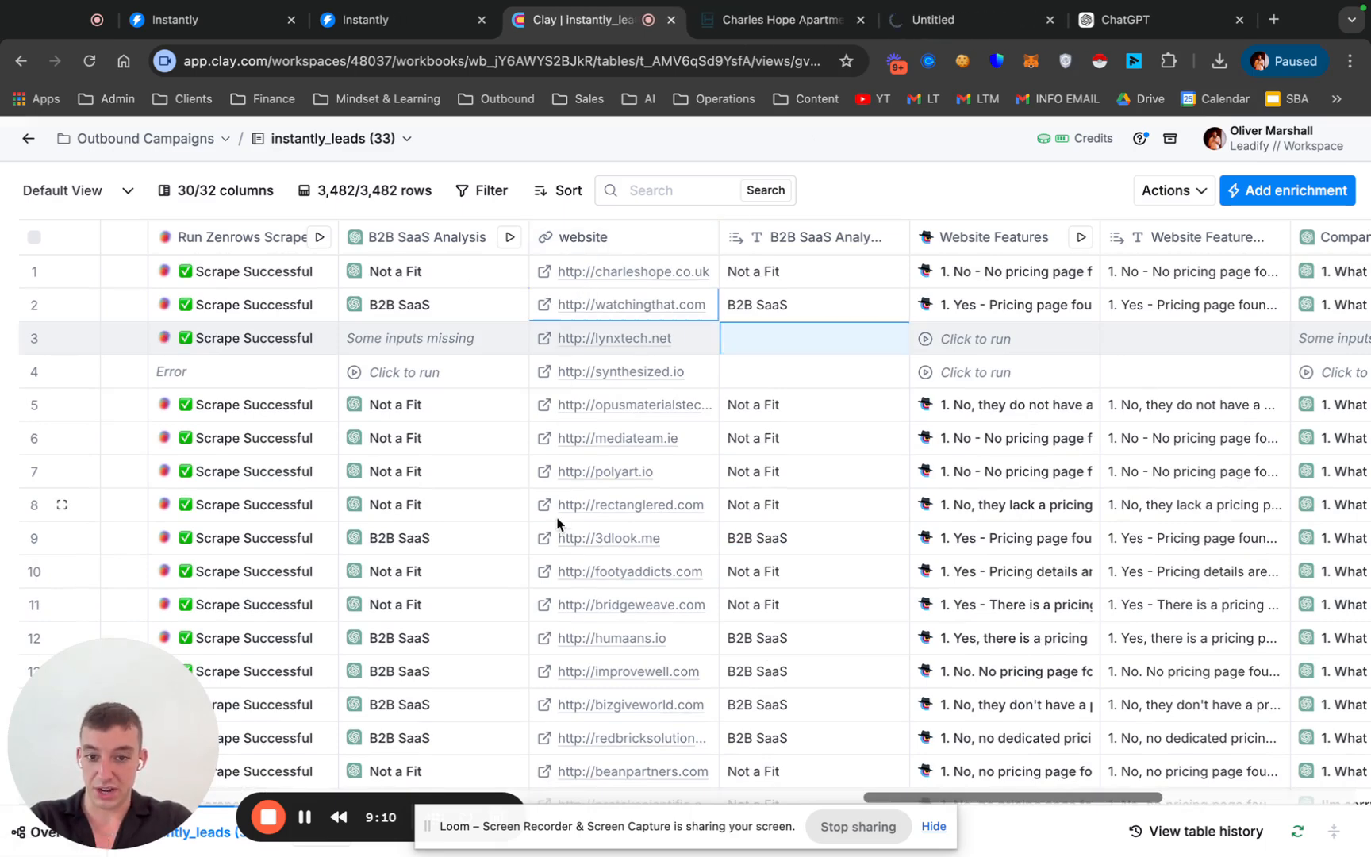
{"action": "left_click", "coordinate": [544, 538]}
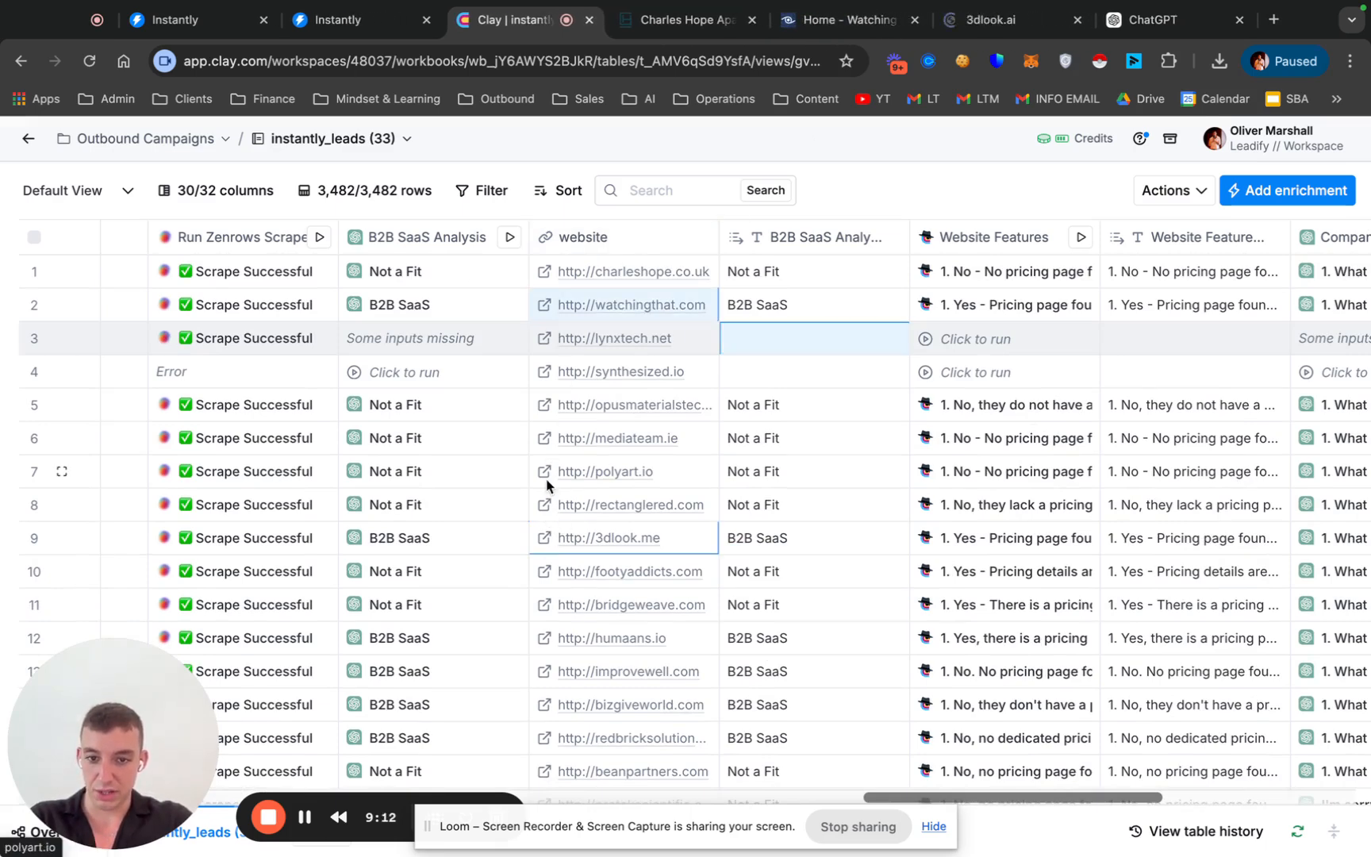
{"action": "left_click", "coordinate": [545, 473]}
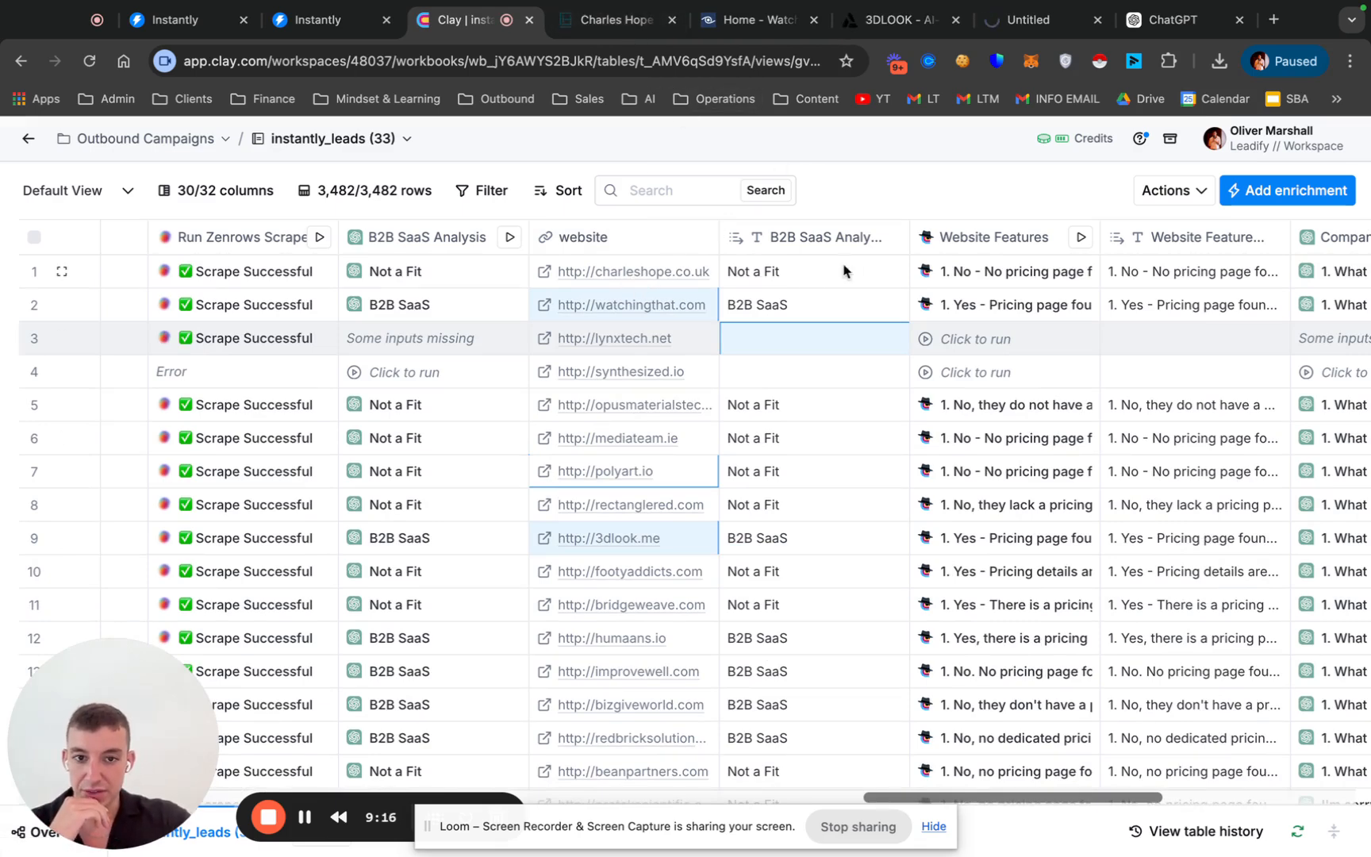
- Examine what Charles Hope Apartments offers on its homepage and highlight "Convenient Serviced Apartments in the UK." in the welcome heading
{"action": "left_click", "coordinate": [603, 21]}
{"action": "scroll", "coordinate": [653, 431], "scroll_direction": "down", "scroll_amount": 2}
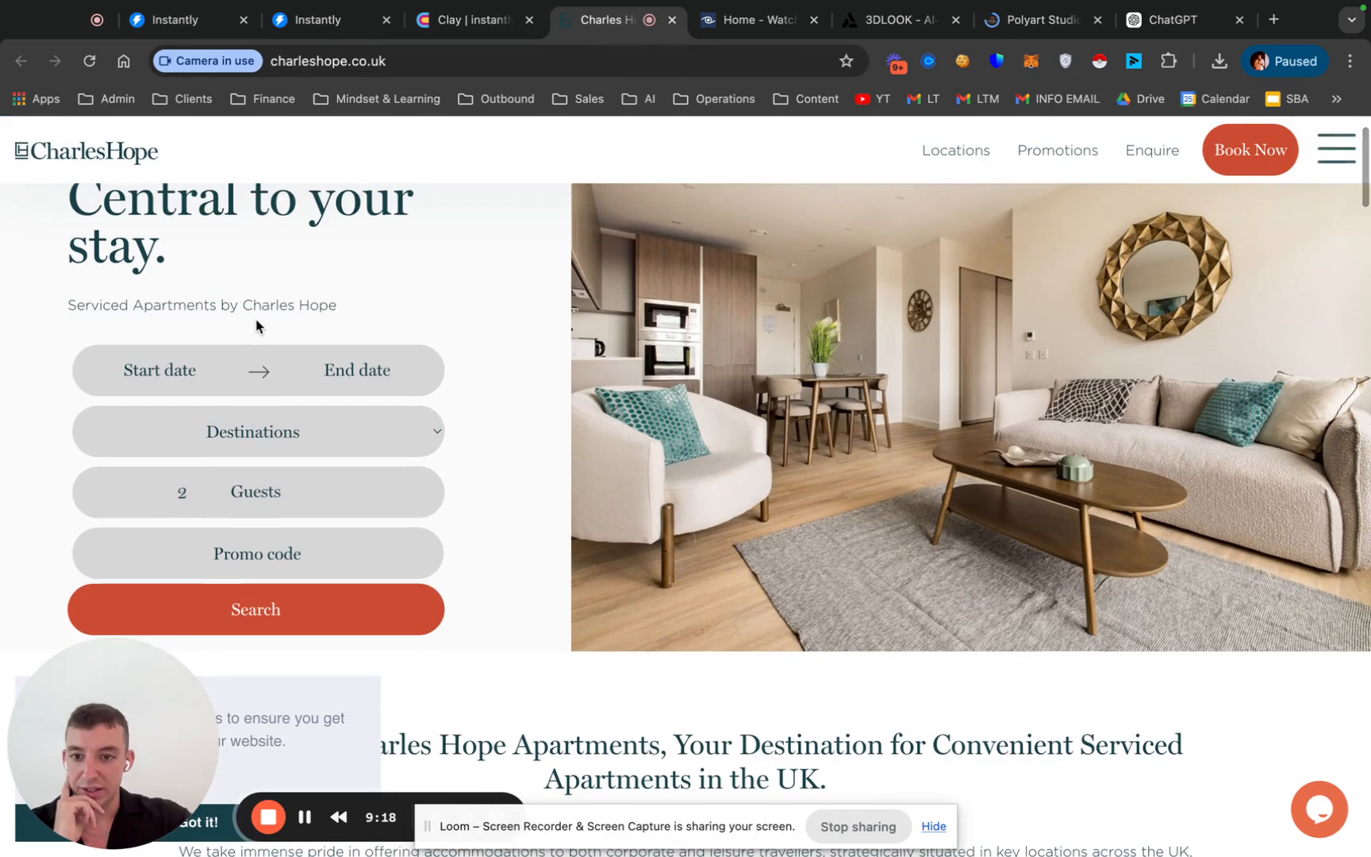
{"action": "scroll", "coordinate": [397, 285], "scroll_direction": "up", "scroll_amount": 3}
{"action": "scroll", "coordinate": [658, 386], "scroll_direction": "down", "scroll_amount": 5}
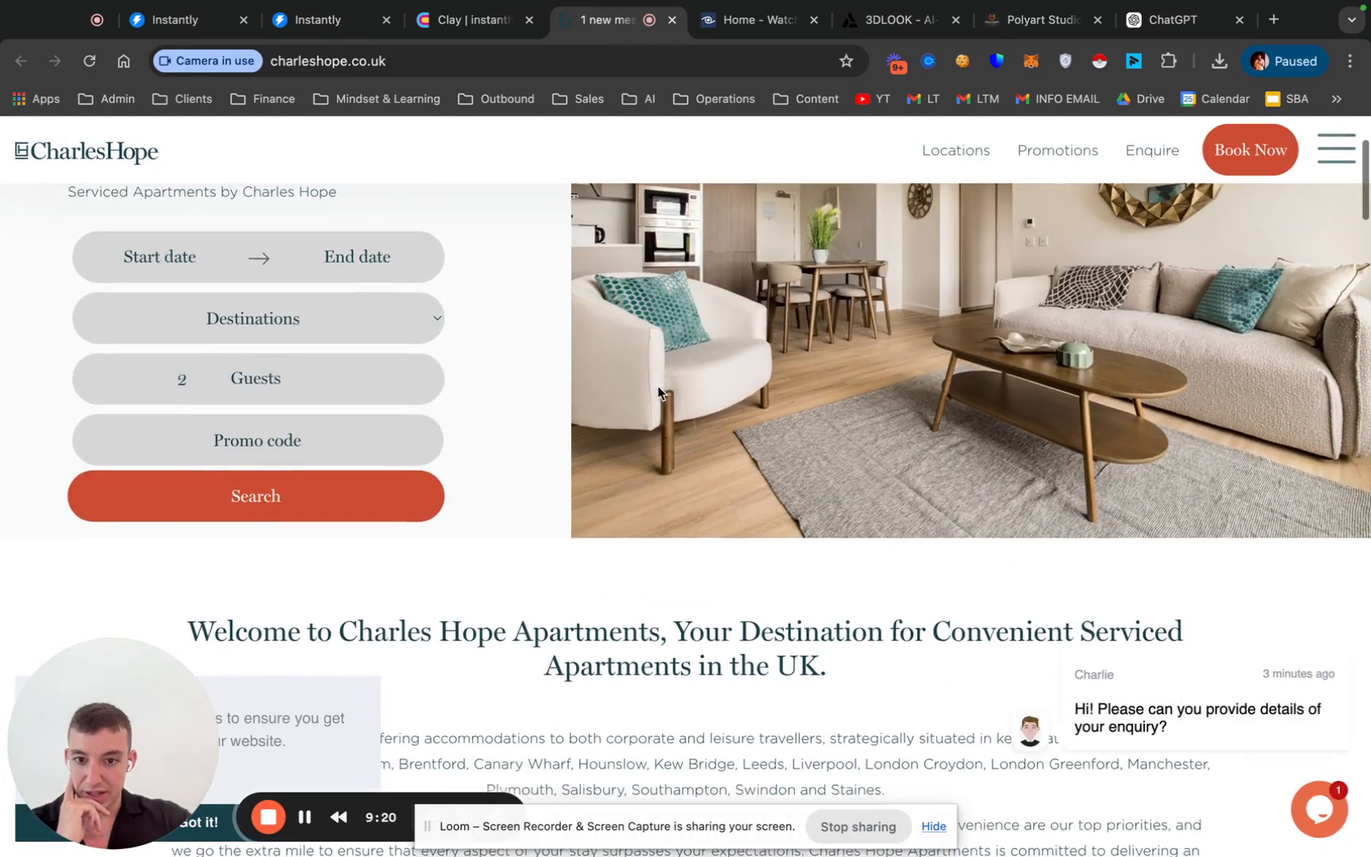
{"action": "scroll", "coordinate": [789, 567], "scroll_direction": "down", "scroll_amount": 4}
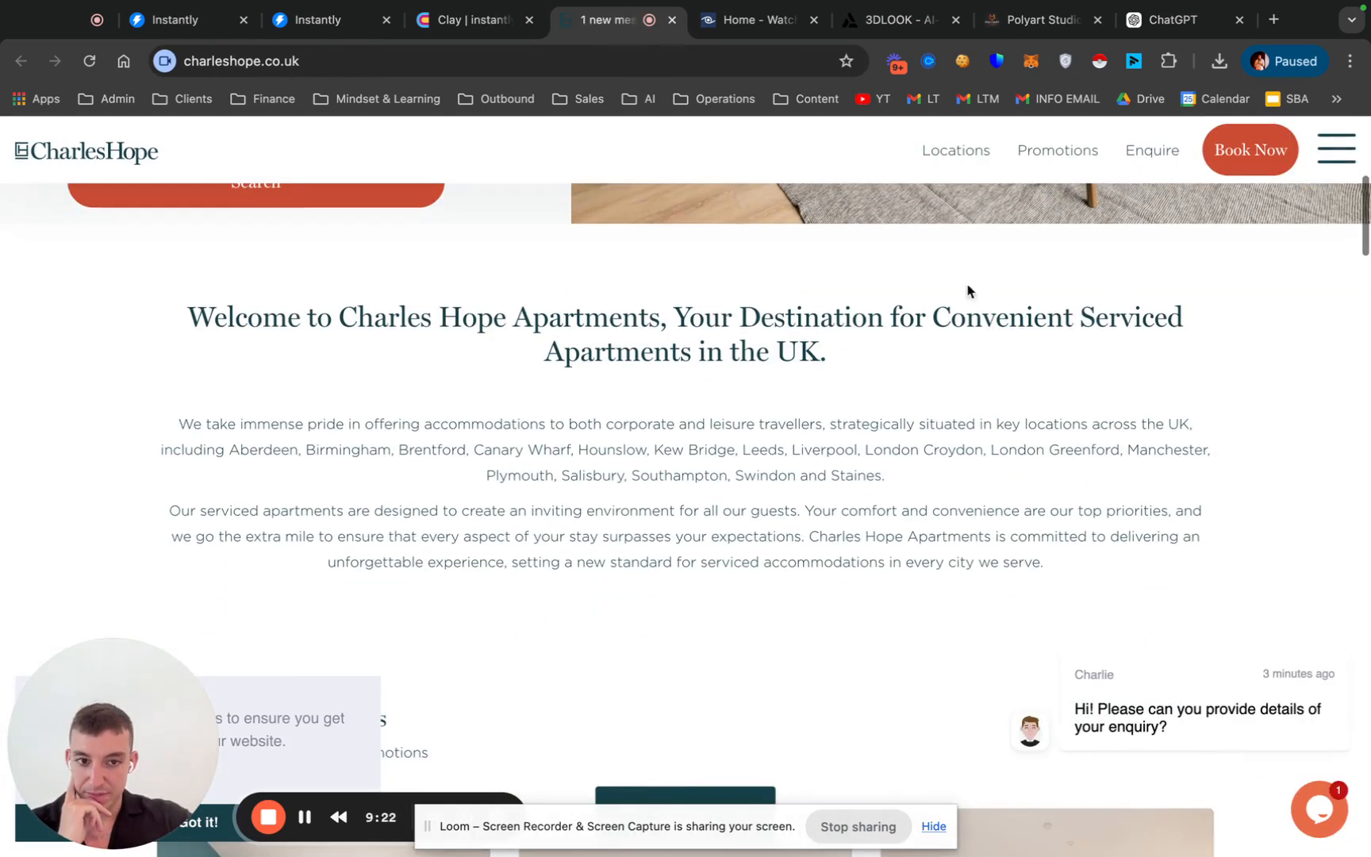
{"action": "left_click_drag", "start_coordinate": [934, 318], "coordinate": [1225, 369]}
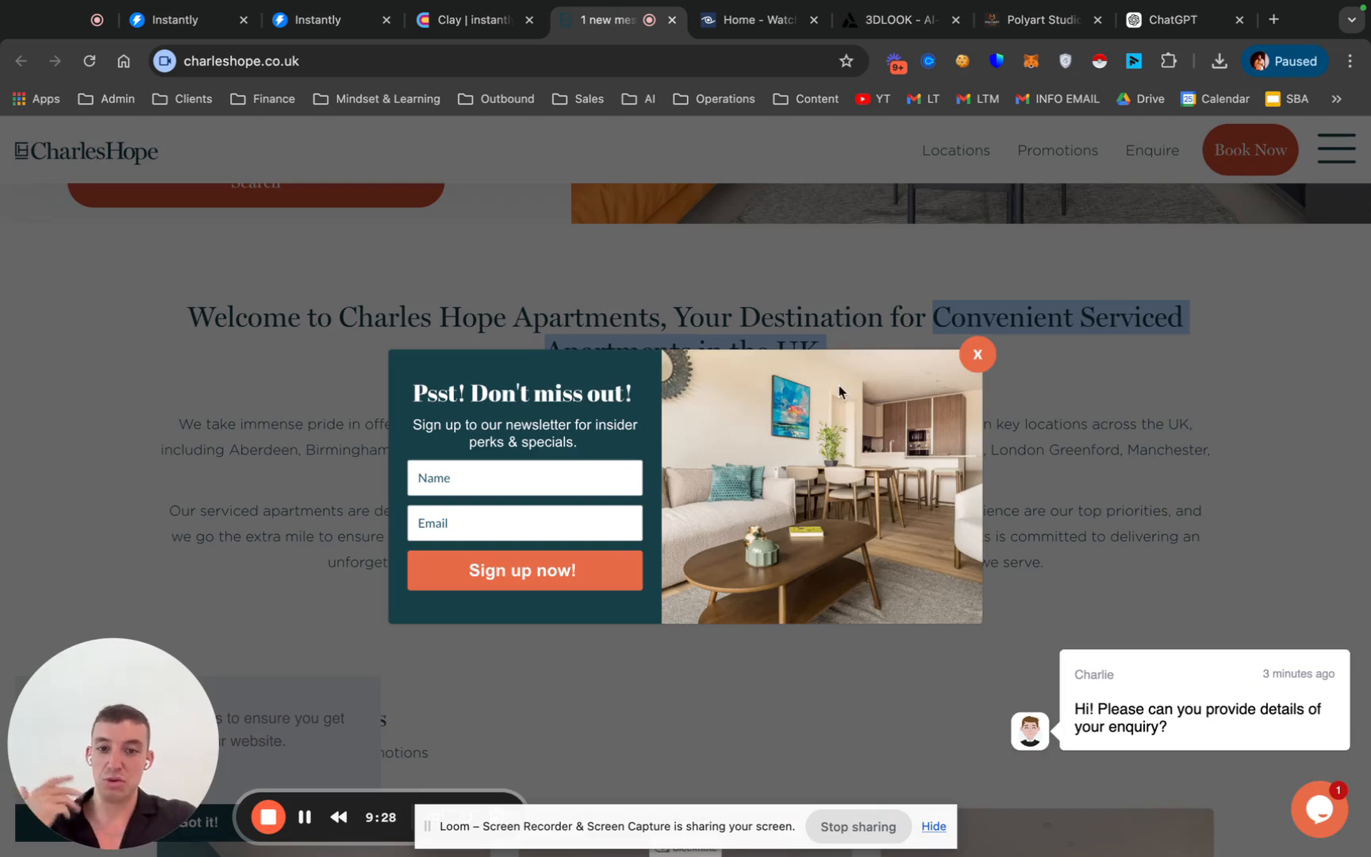
- Dismiss the newsletter and chat pop-ups on the Charles Hope site and close the page
{"action": "left_click", "coordinate": [978, 354]}
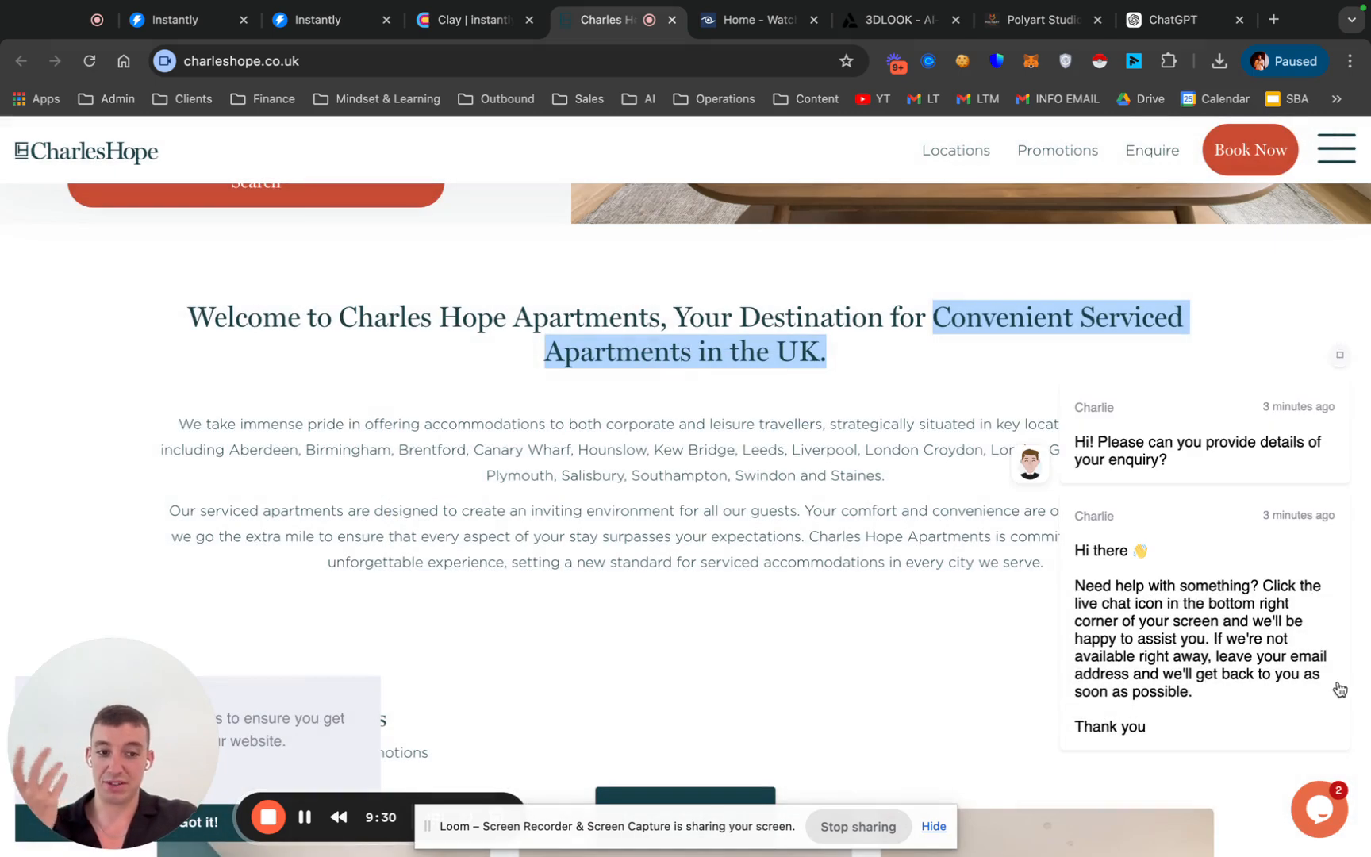
{"action": "left_click", "coordinate": [1341, 359]}
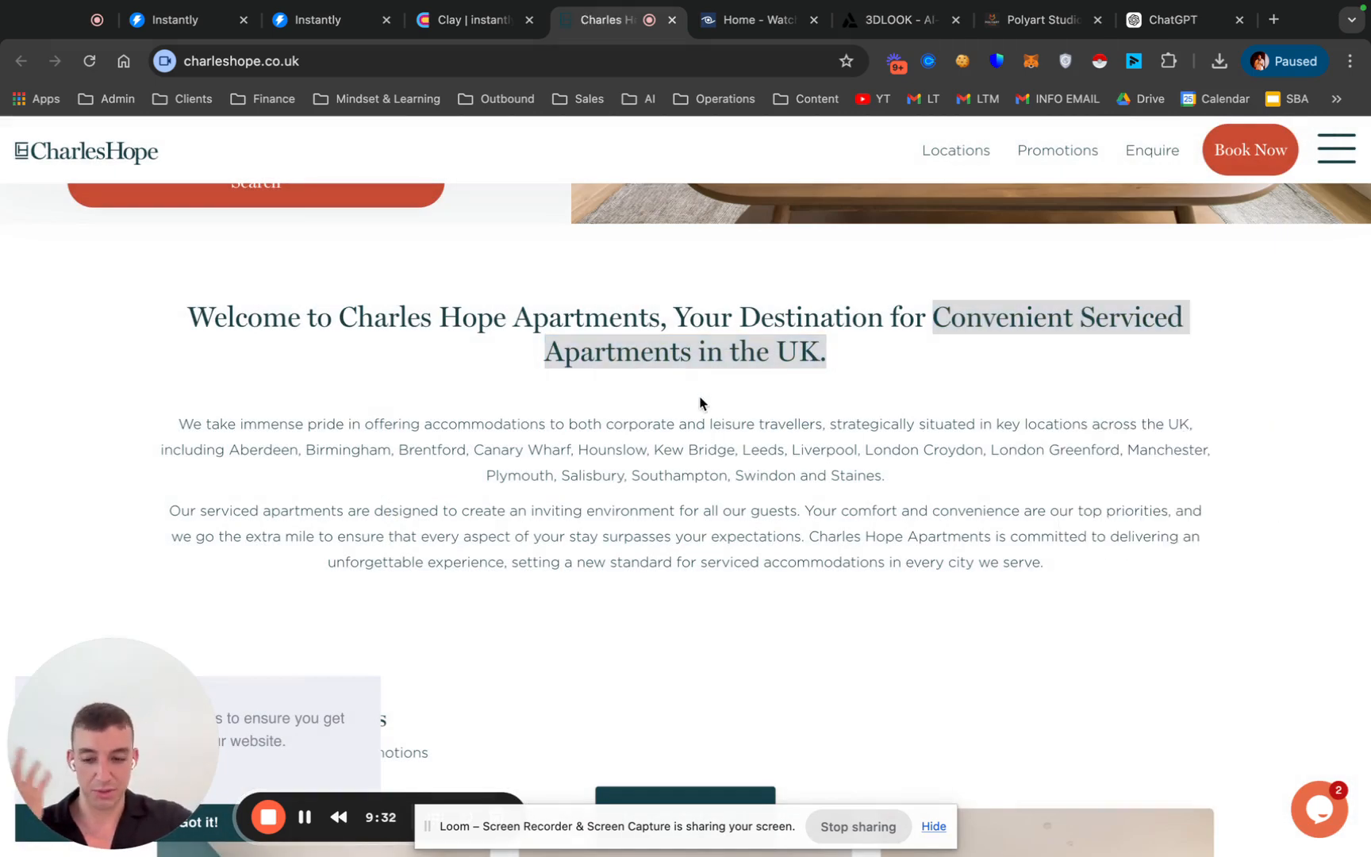
{"action": "scroll", "coordinate": [700, 402], "scroll_direction": "down", "scroll_amount": 3}
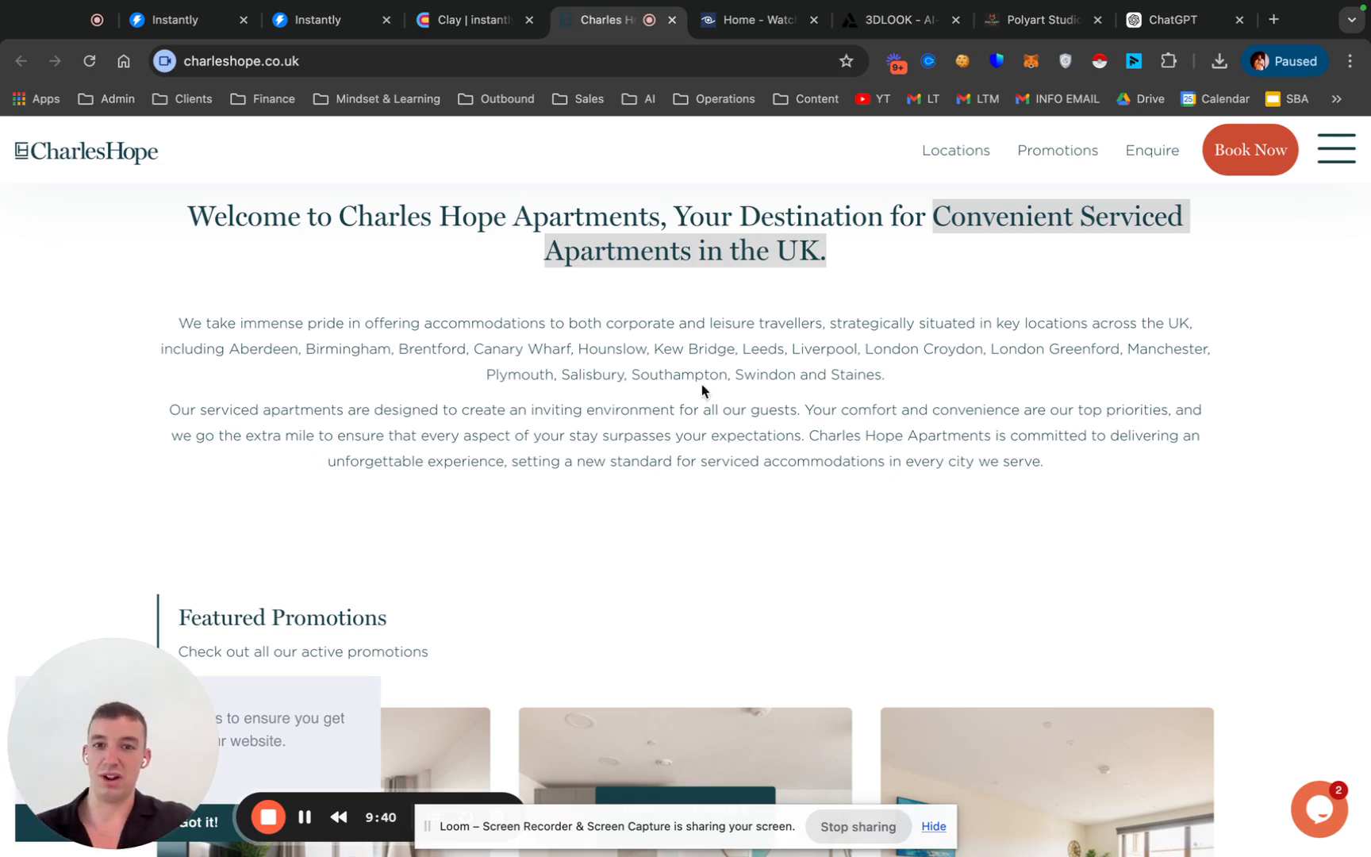
{"action": "left_click", "coordinate": [673, 21]}
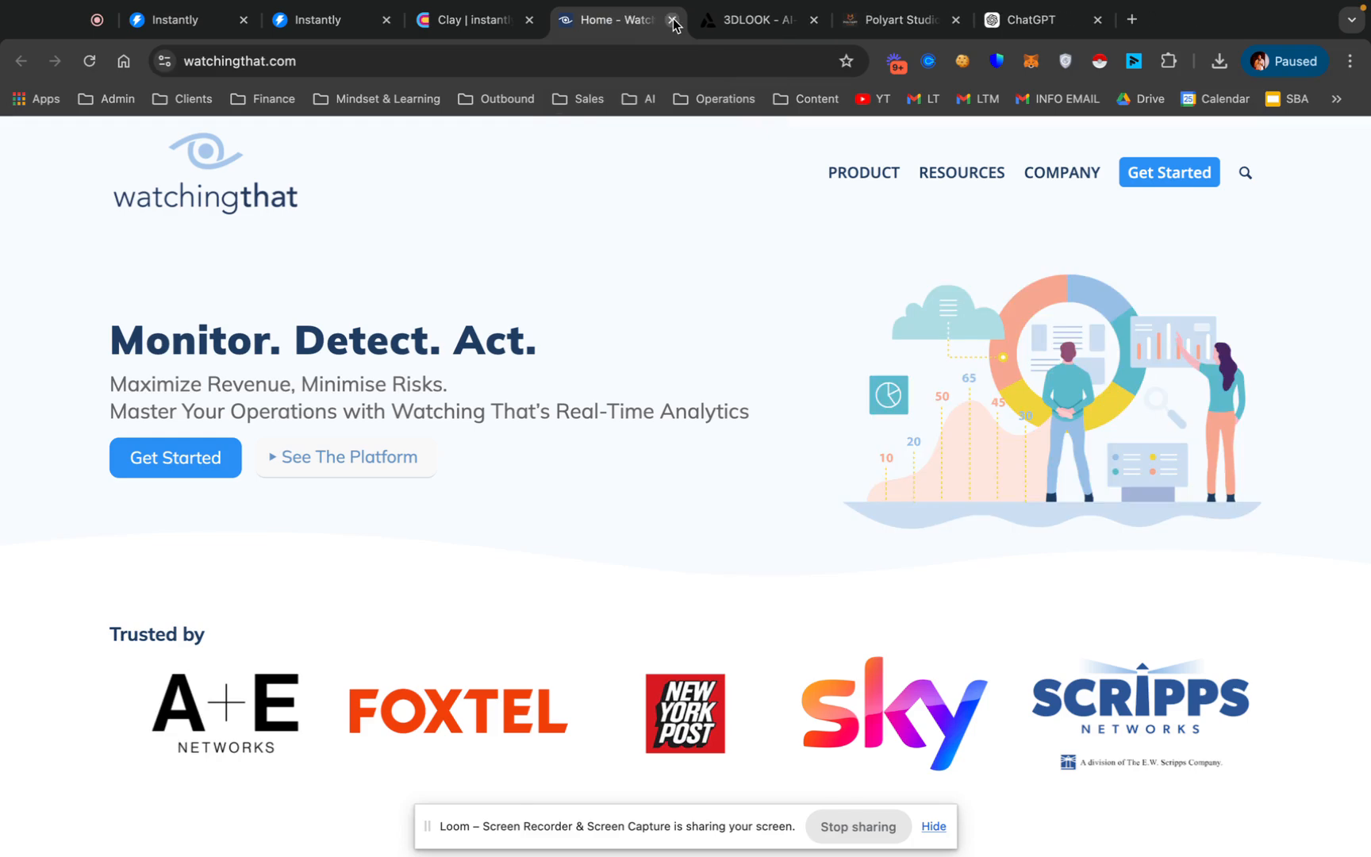
- Compare the Clay classification of watchingthat.com with the headline and customer logos on the Watching That homepage
{"action": "left_click", "coordinate": [453, 24]}
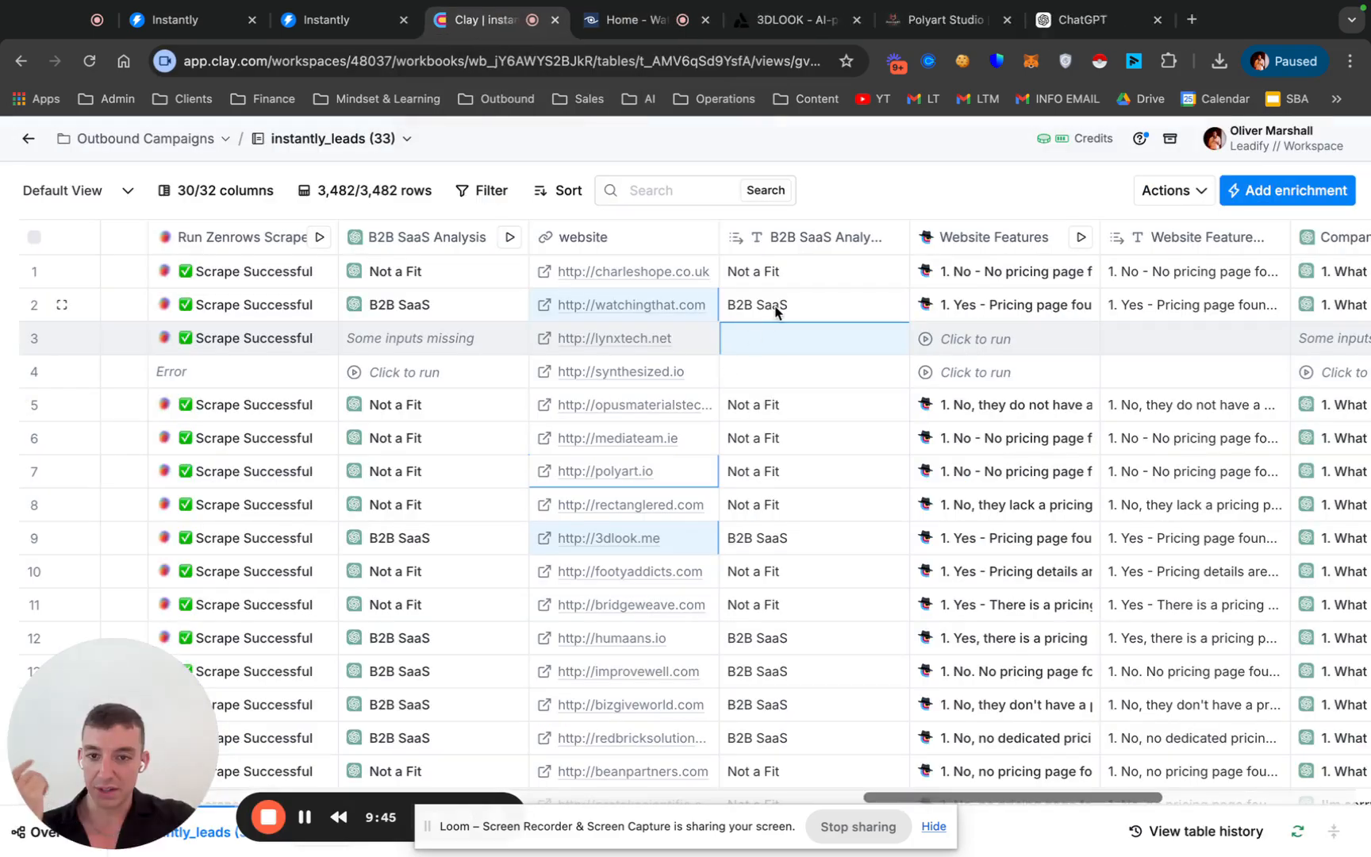
{"action": "left_click", "coordinate": [699, 24]}
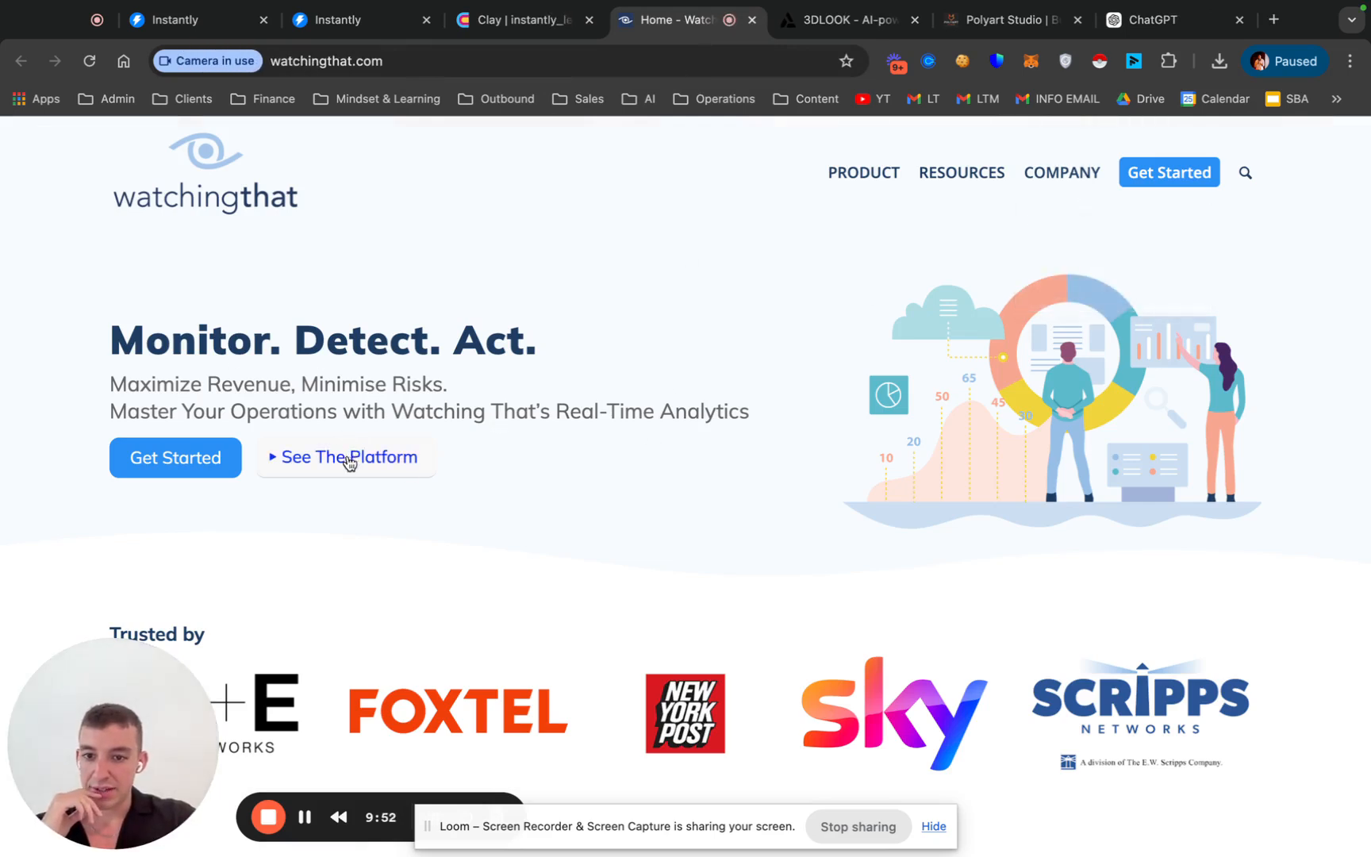
{"action": "scroll", "coordinate": [674, 499], "scroll_direction": "down", "scroll_amount": 3}
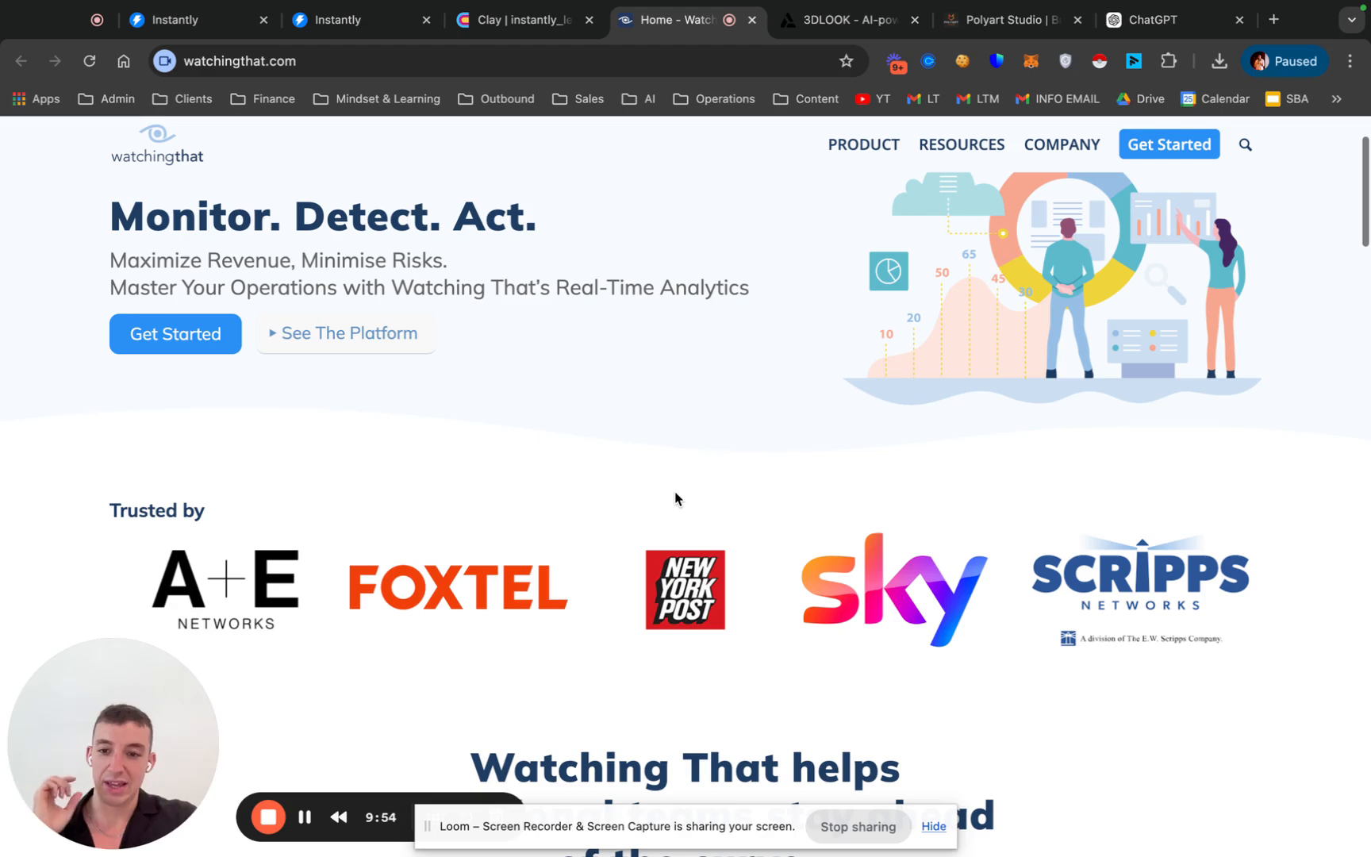
{"action": "scroll", "coordinate": [675, 499], "scroll_direction": "down", "scroll_amount": 1}
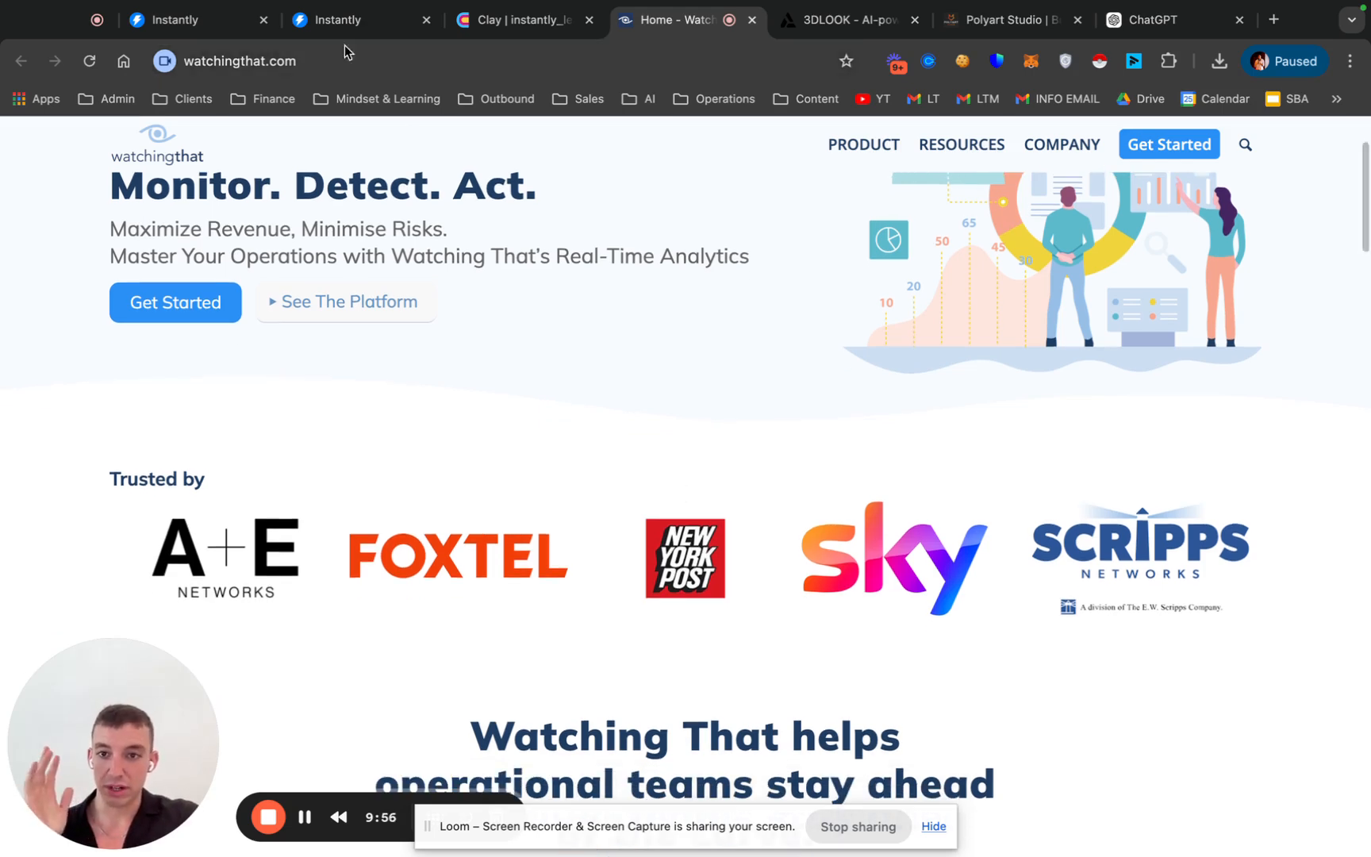
- Switch to the Instantly Lead Finder, review its include and exclude keyword filters, and return to the Clay table
{"action": "left_click", "coordinate": [341, 19]}
{"action": "scroll", "coordinate": [251, 386], "scroll_direction": "down", "scroll_amount": 5}
{"action": "scroll", "coordinate": [251, 386], "scroll_direction": "down", "scroll_amount": 3}
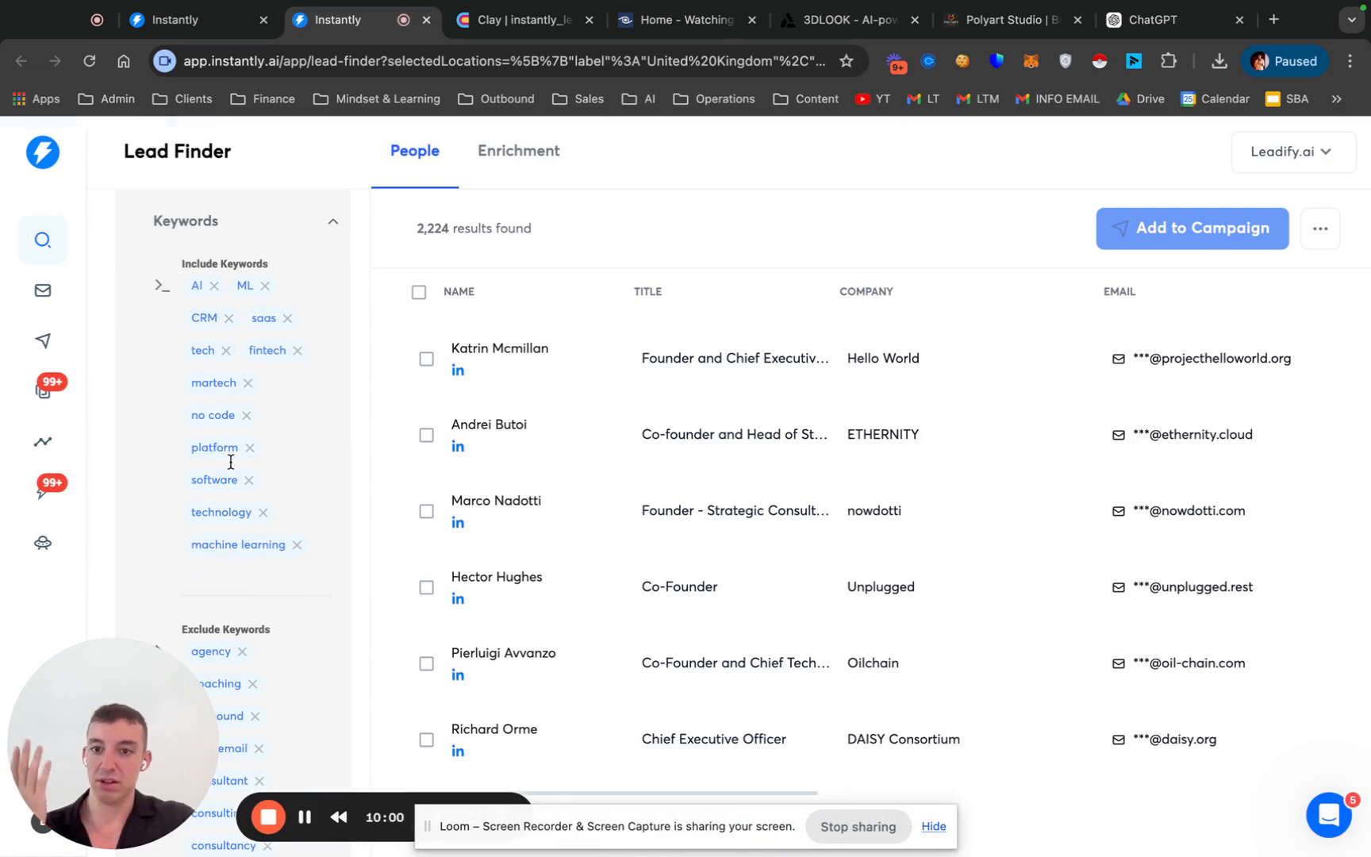
{"action": "scroll", "coordinate": [228, 464], "scroll_direction": "up", "scroll_amount": 1}
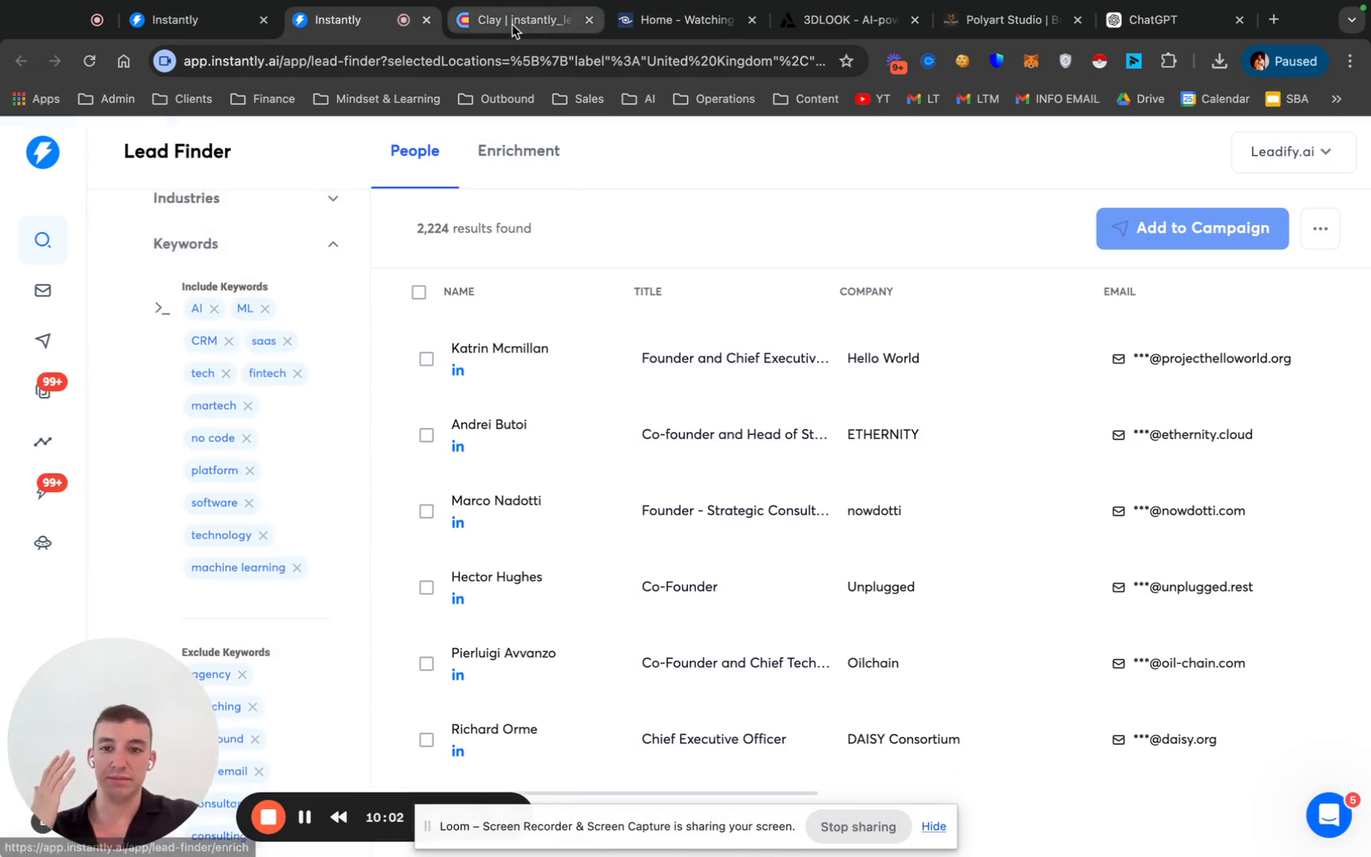
{"action": "left_click", "coordinate": [513, 24]}
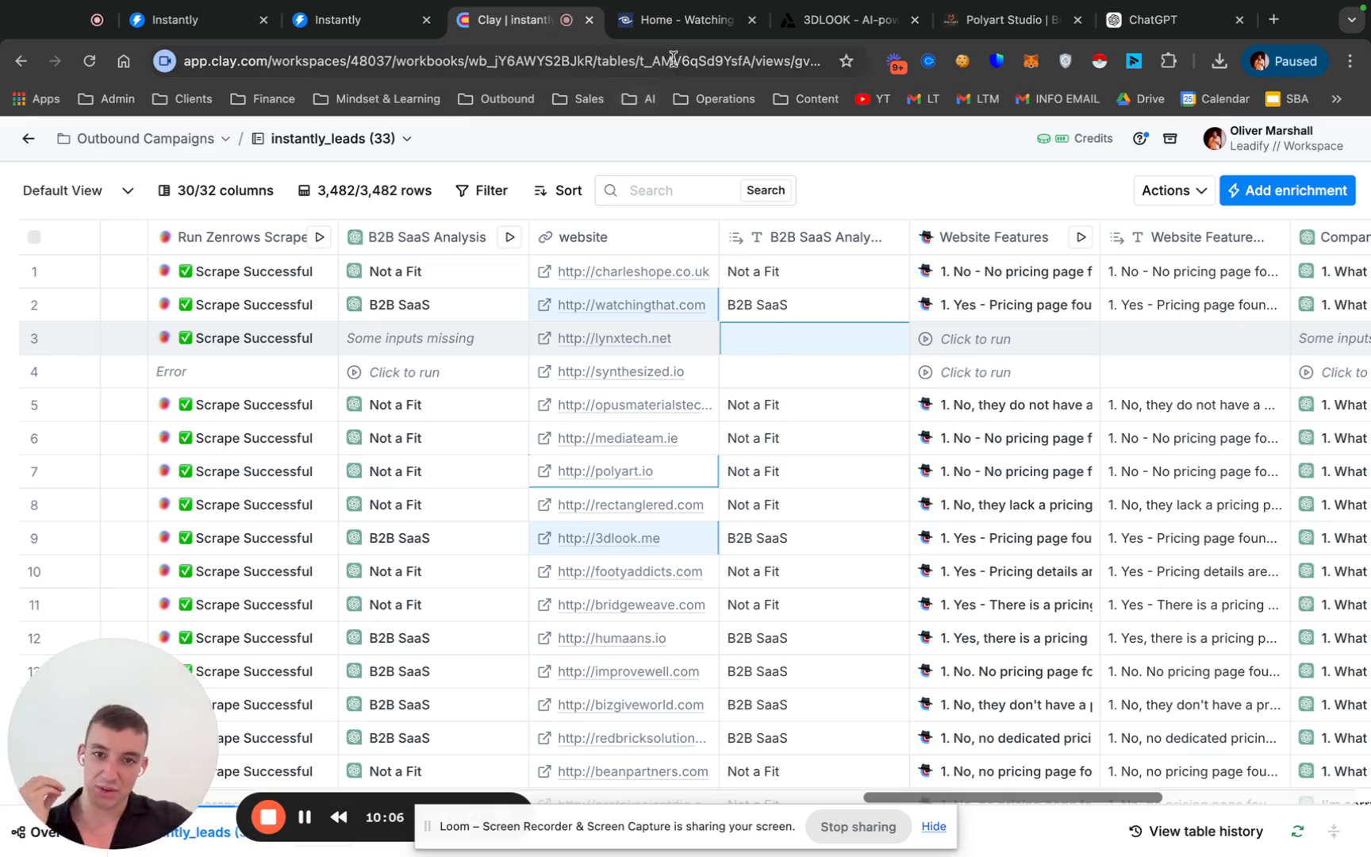
- Examine the platform description and use cases on the Watching That homepage
{"action": "left_click", "coordinate": [678, 30]}
{"action": "scroll", "coordinate": [629, 447], "scroll_direction": "down", "scroll_amount": 1}
{"action": "scroll", "coordinate": [671, 414], "scroll_direction": "down", "scroll_amount": 10}
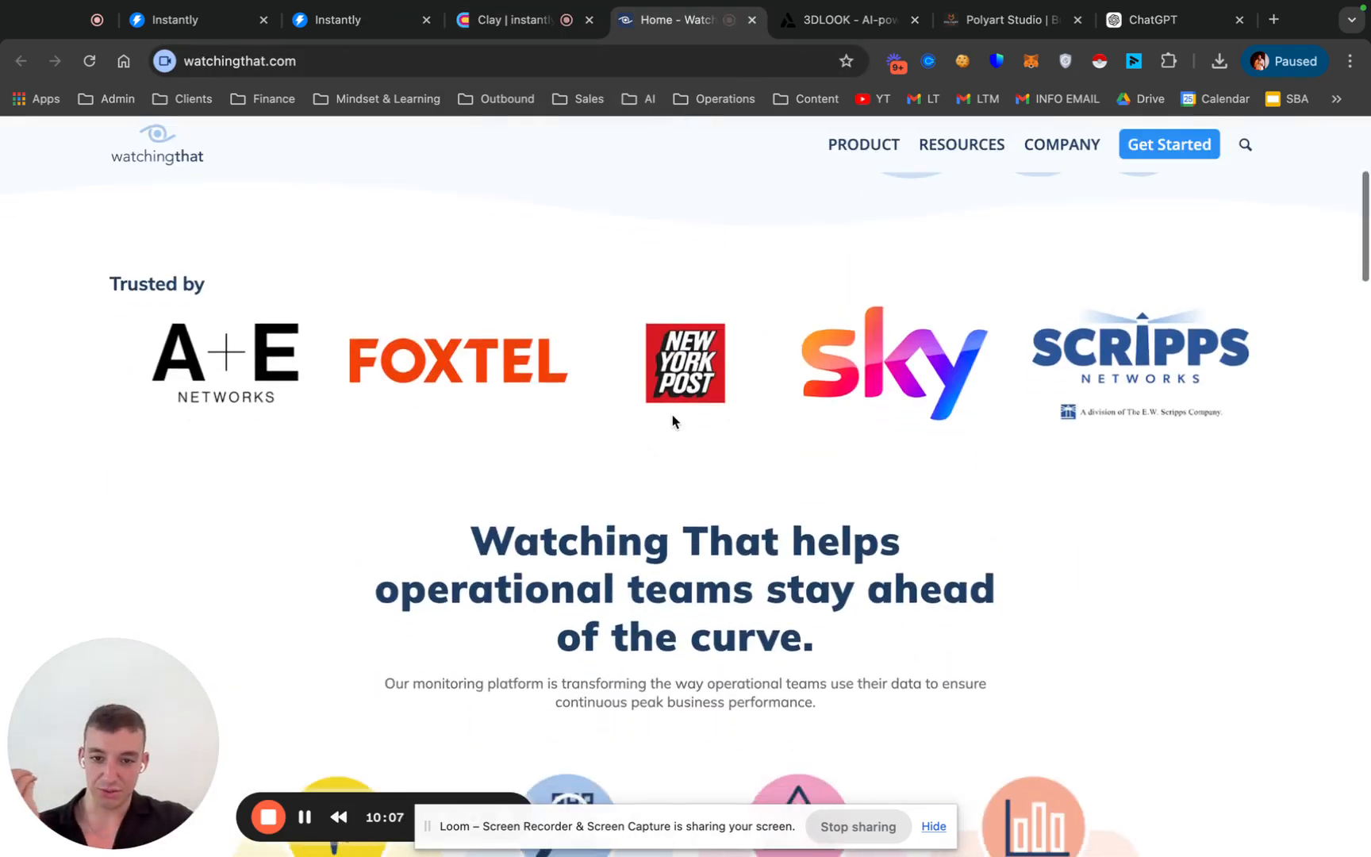
{"action": "scroll", "coordinate": [671, 420], "scroll_direction": "down", "scroll_amount": 1}
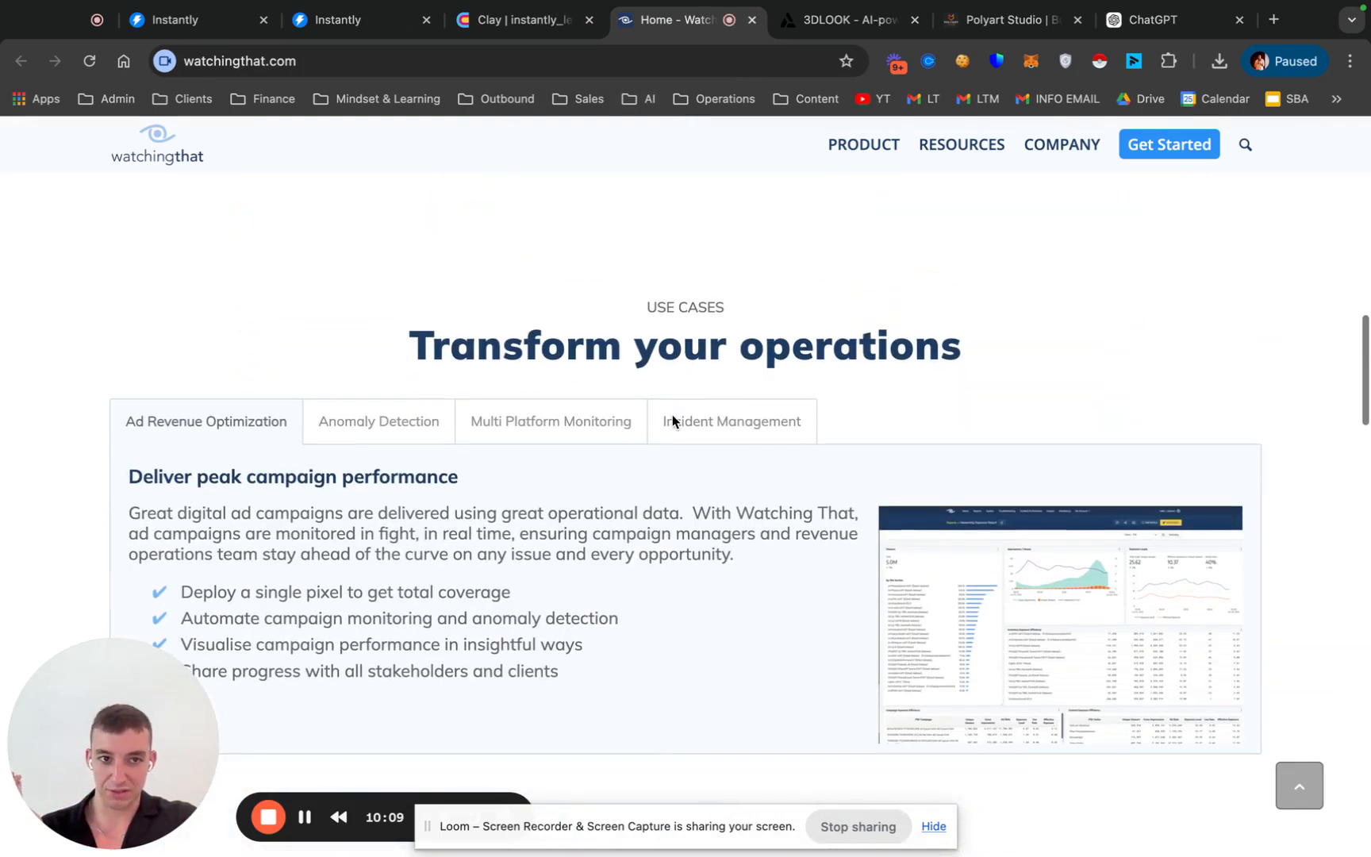
{"action": "scroll", "coordinate": [680, 510], "scroll_direction": "down", "scroll_amount": 2}
{"action": "scroll", "coordinate": [680, 514], "scroll_direction": "down", "scroll_amount": 10}
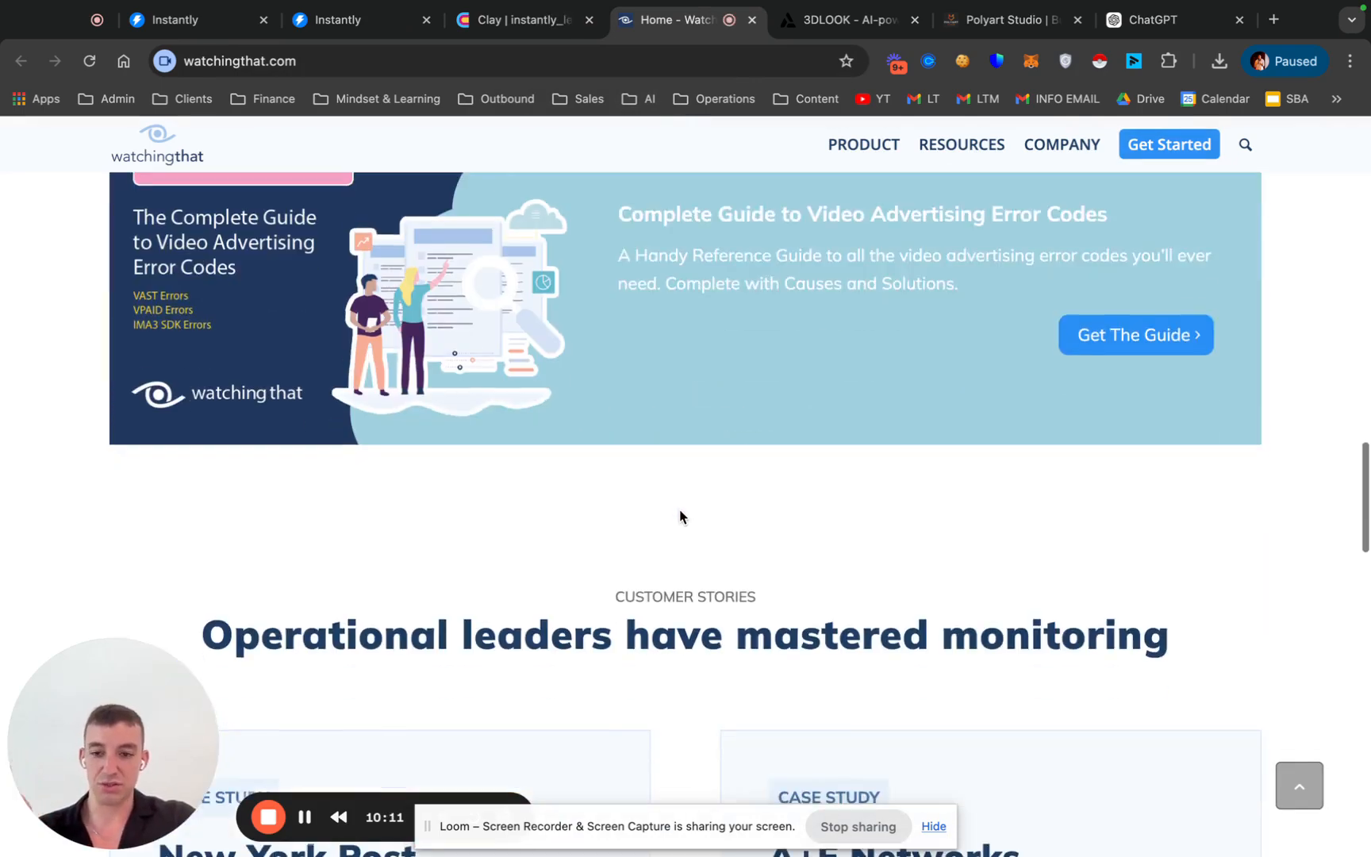
- Read the Watching That customer stories and closing call to action, return to the Clay table and close the site
{"action": "scroll", "coordinate": [680, 516], "scroll_direction": "up", "scroll_amount": 1}
{"action": "scroll", "coordinate": [680, 516], "scroll_direction": "down", "scroll_amount": 1}
{"action": "scroll", "coordinate": [680, 517], "scroll_direction": "up", "scroll_amount": 1}
{"action": "scroll", "coordinate": [680, 517], "scroll_direction": "down", "scroll_amount": 3}
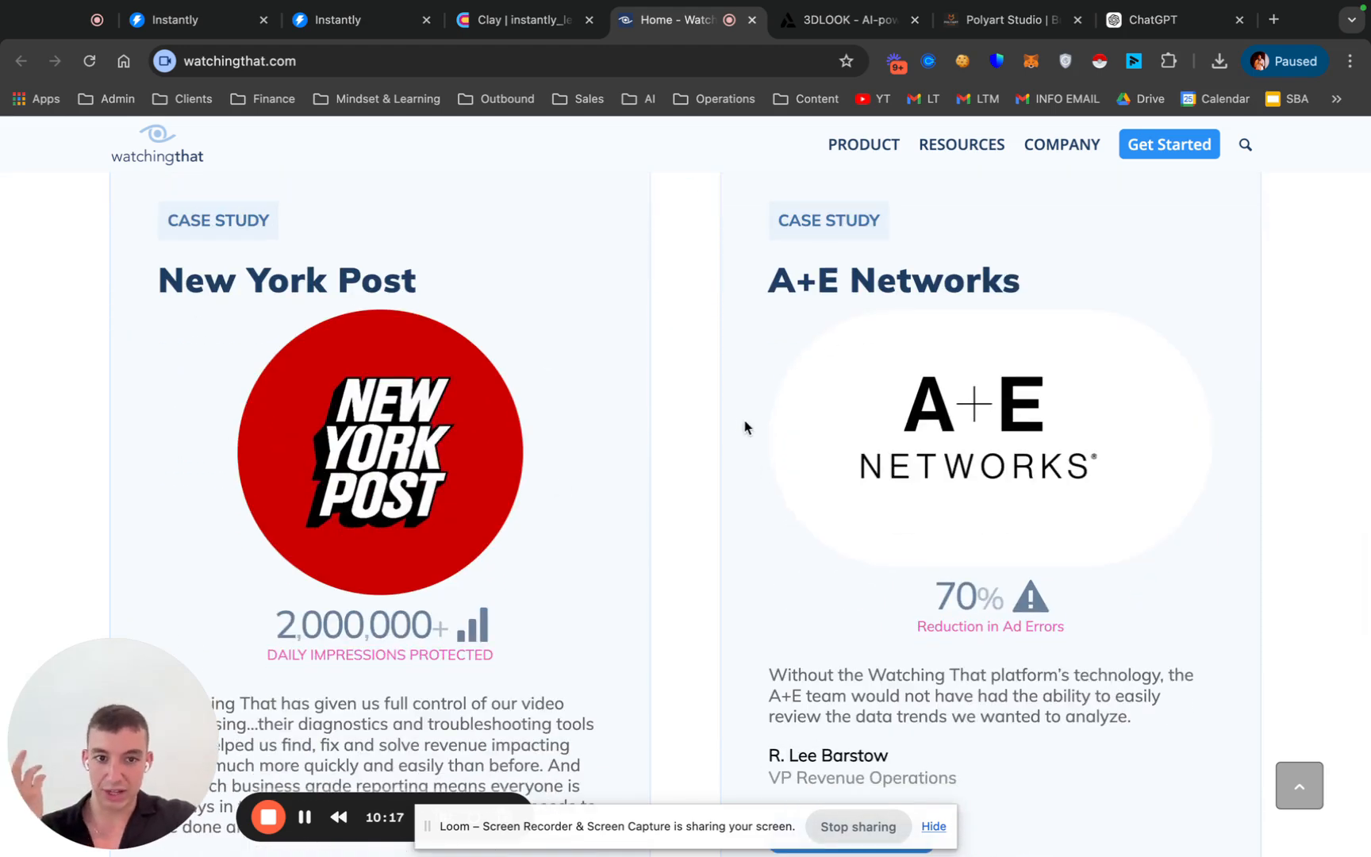
{"action": "scroll", "coordinate": [783, 391], "scroll_direction": "down", "scroll_amount": 3}
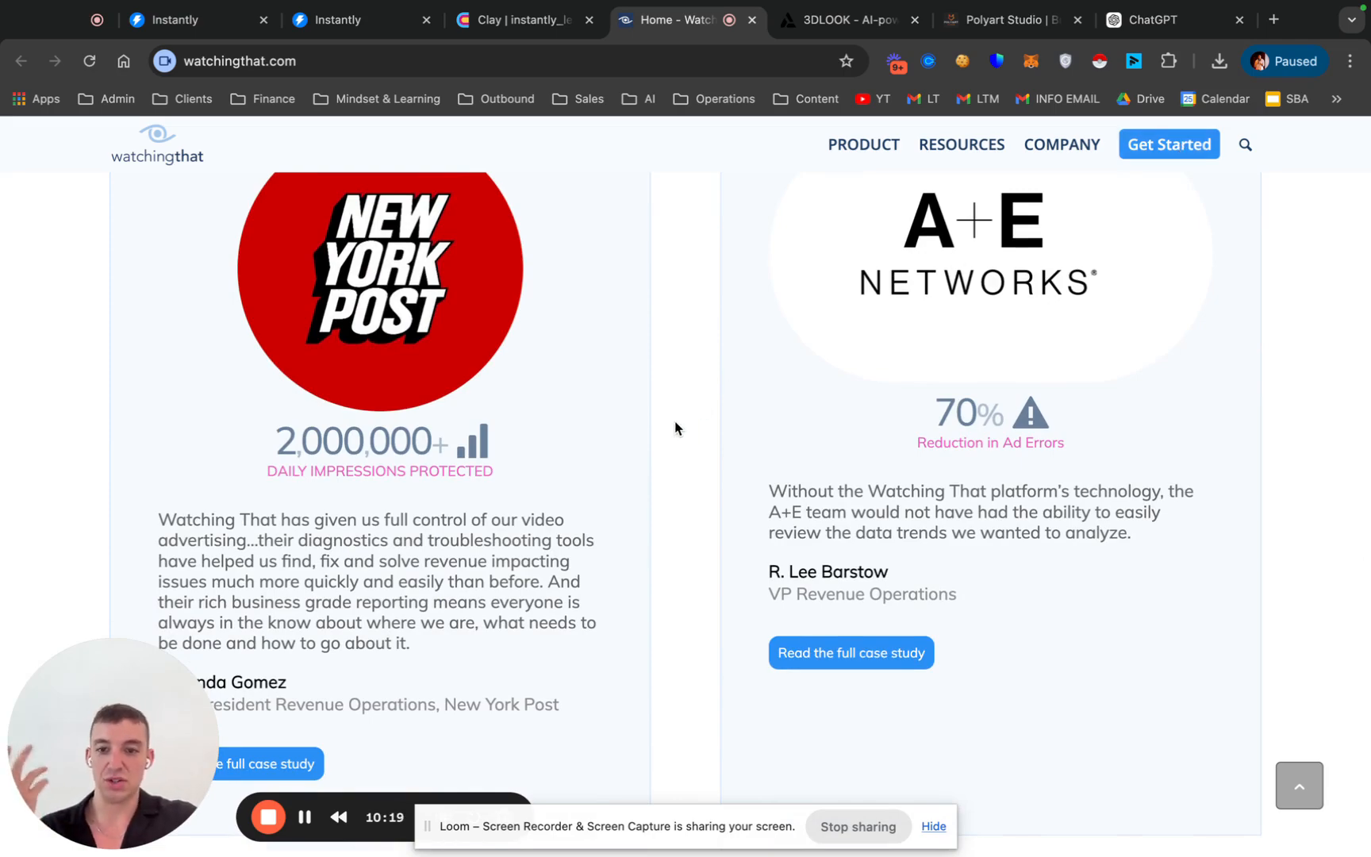
{"action": "scroll", "coordinate": [677, 427], "scroll_direction": "down", "scroll_amount": 20}
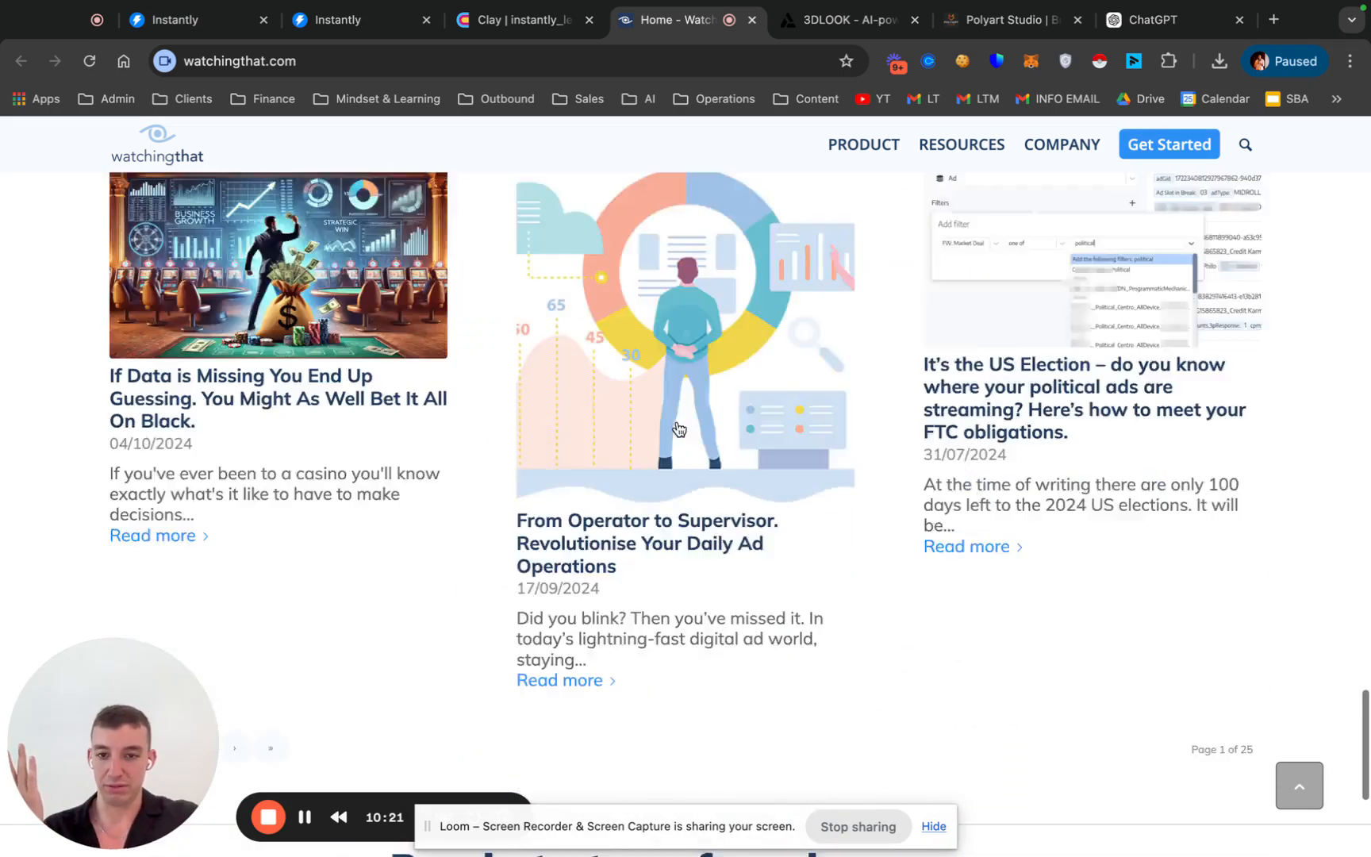
{"action": "left_click_drag", "start_coordinate": [497, 508], "coordinate": [955, 511]}
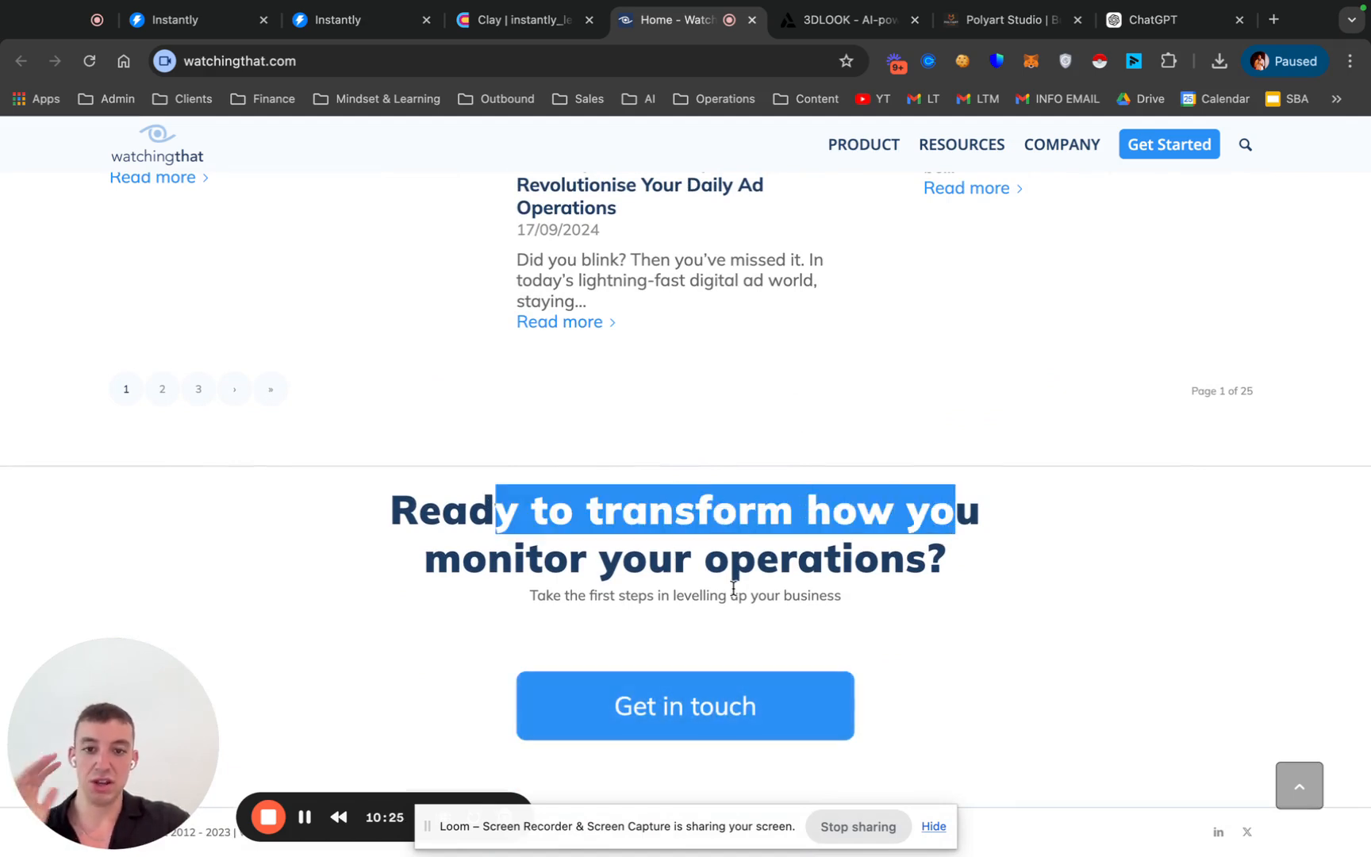
{"action": "left_click", "coordinate": [522, 31]}
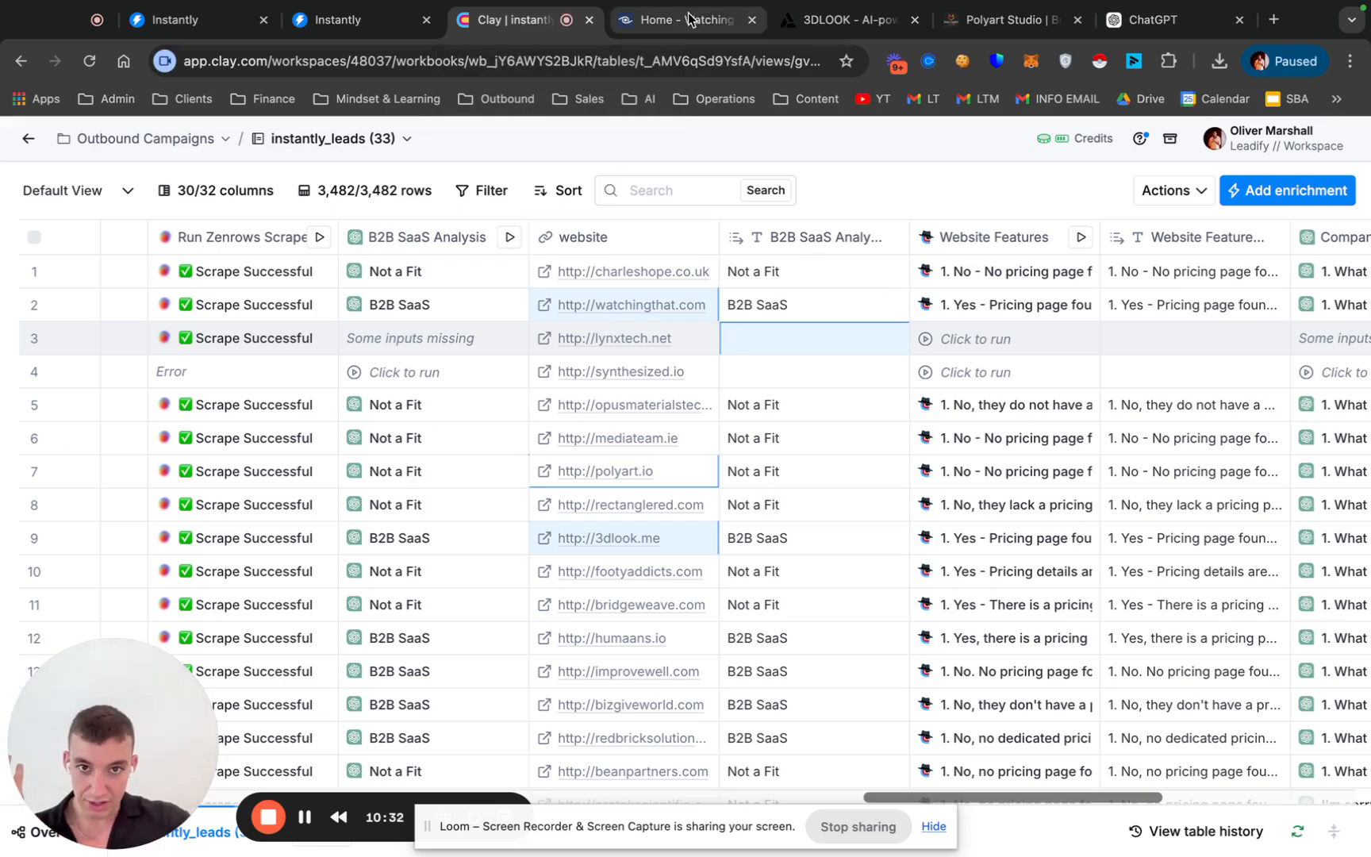
{"action": "left_click", "coordinate": [751, 19]}
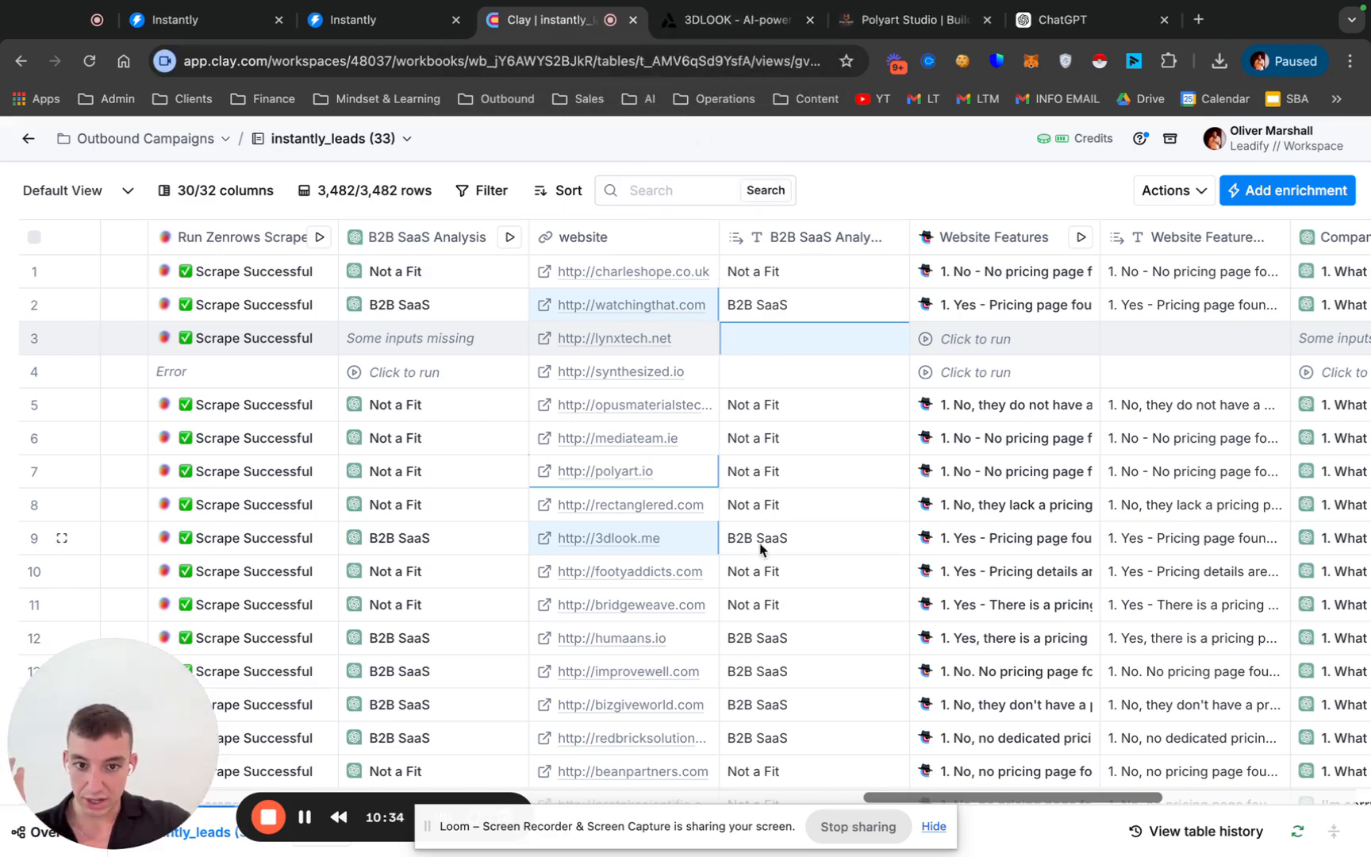
- Open the 3DLOOK homepage and read its headline and AI-powered 3D body scanning description
{"action": "left_click", "coordinate": [783, 17]}
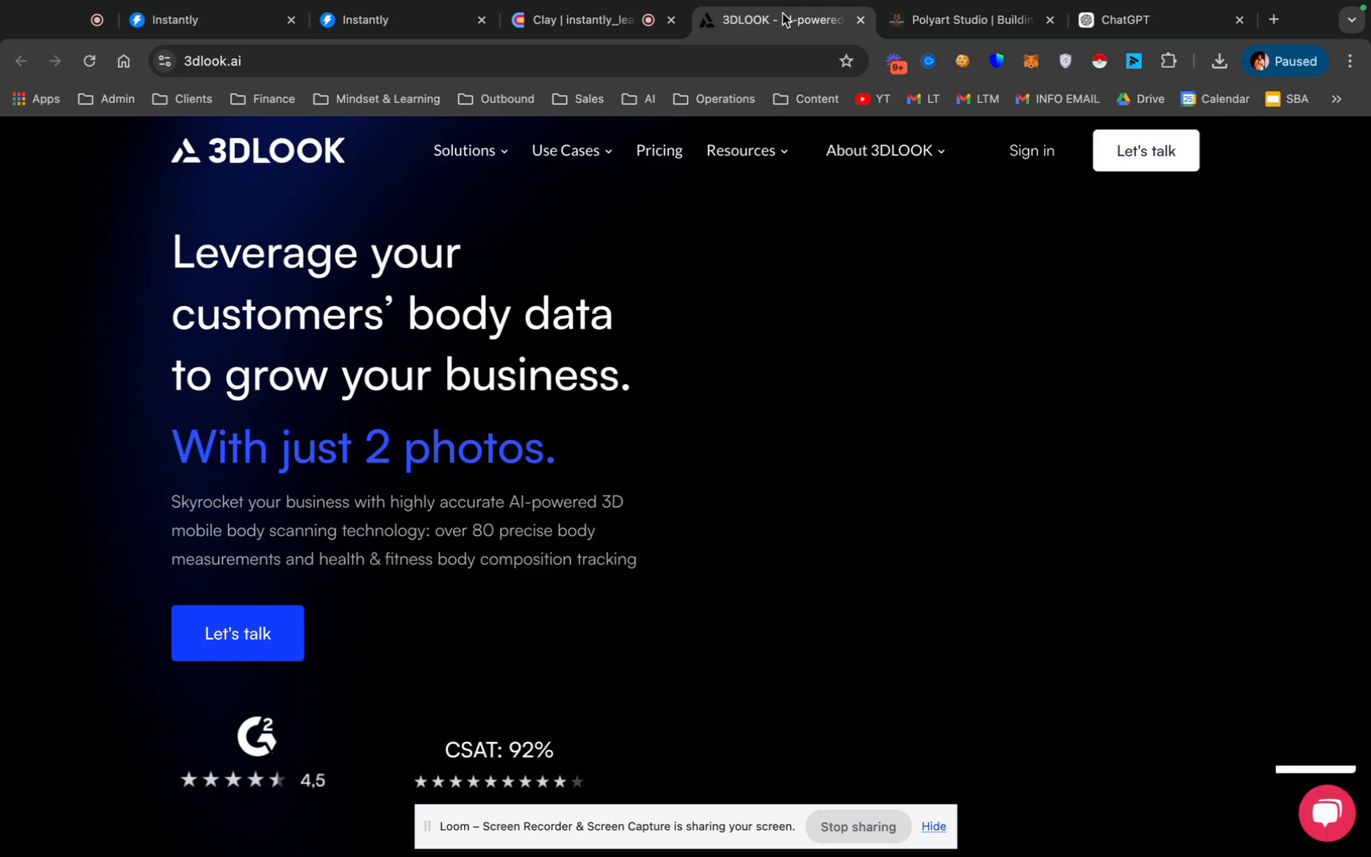
{"action": "left_click_drag", "start_coordinate": [173, 252], "coordinate": [654, 500]}
{"action": "left_click", "coordinate": [357, 509]}
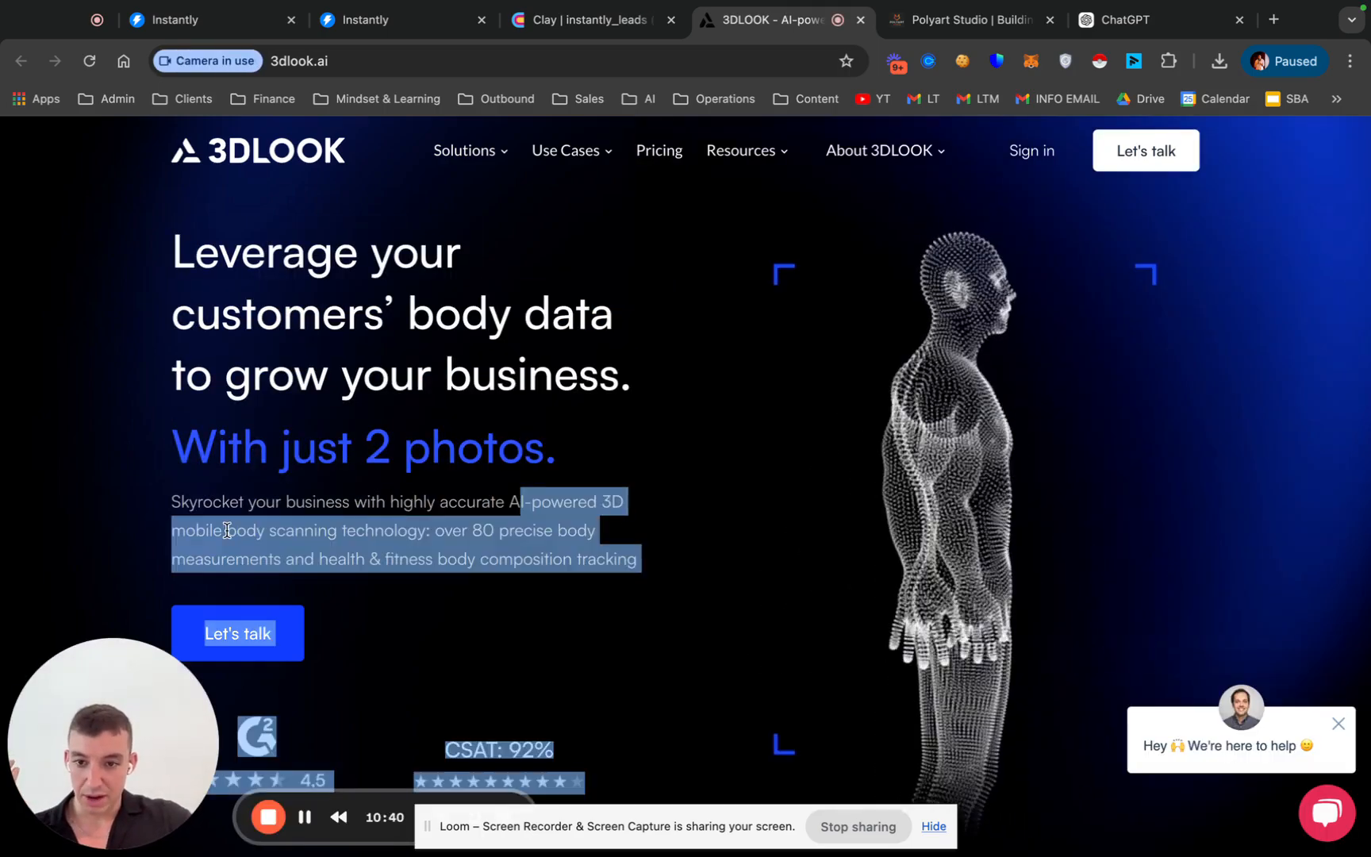
{"action": "left_click", "coordinate": [227, 530]}
{"action": "left_click_drag", "start_coordinate": [282, 531], "coordinate": [511, 530]}
{"action": "left_click", "coordinate": [538, 532]}
{"action": "scroll", "coordinate": [542, 540], "scroll_direction": "down", "scroll_amount": 3}
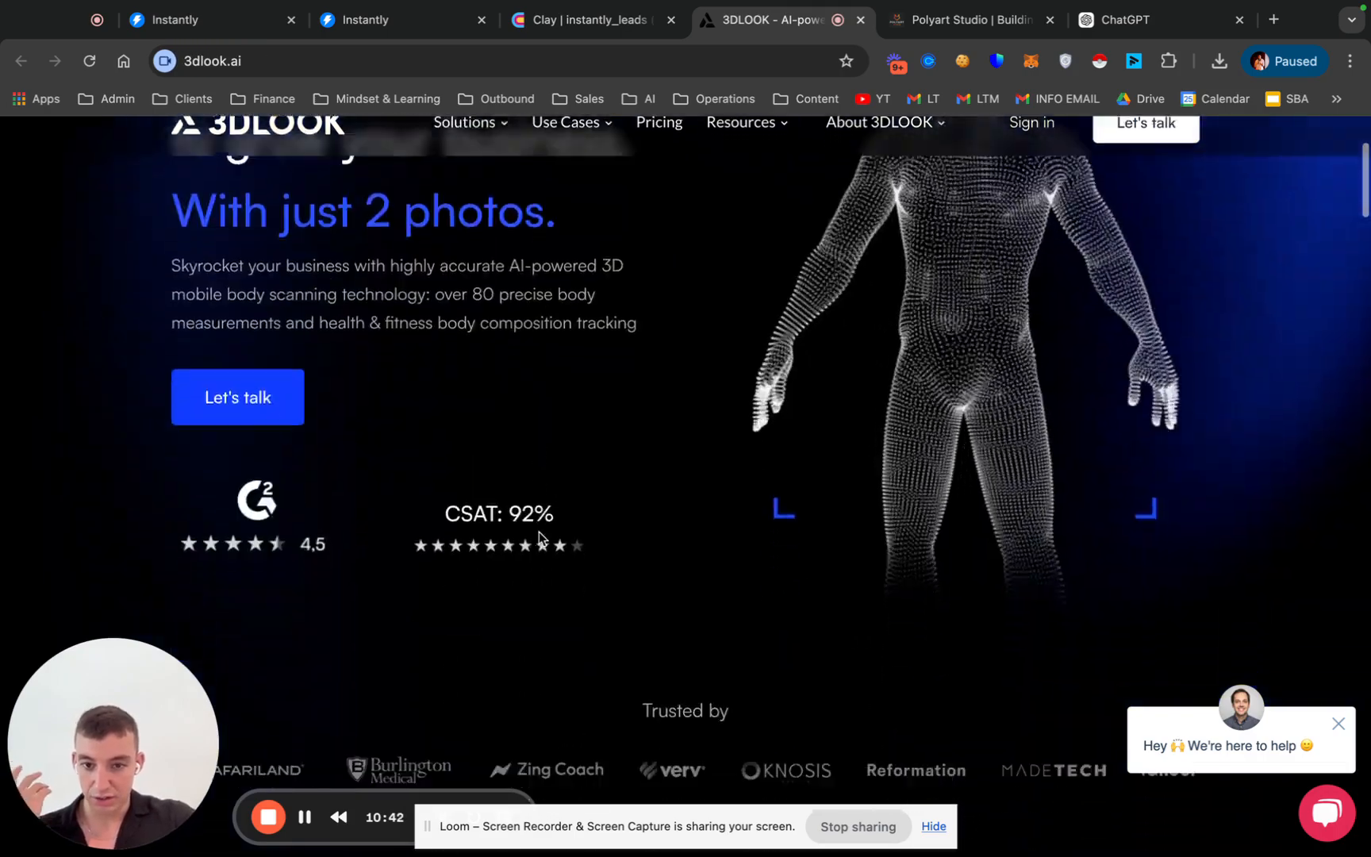
- Examine the solutions and use cases on the 3DLOOK homepage, and review the plans on its pricing page
{"action": "scroll", "coordinate": [541, 539], "scroll_direction": "down", "scroll_amount": 10}
{"action": "scroll", "coordinate": [693, 542], "scroll_direction": "down", "scroll_amount": 10}
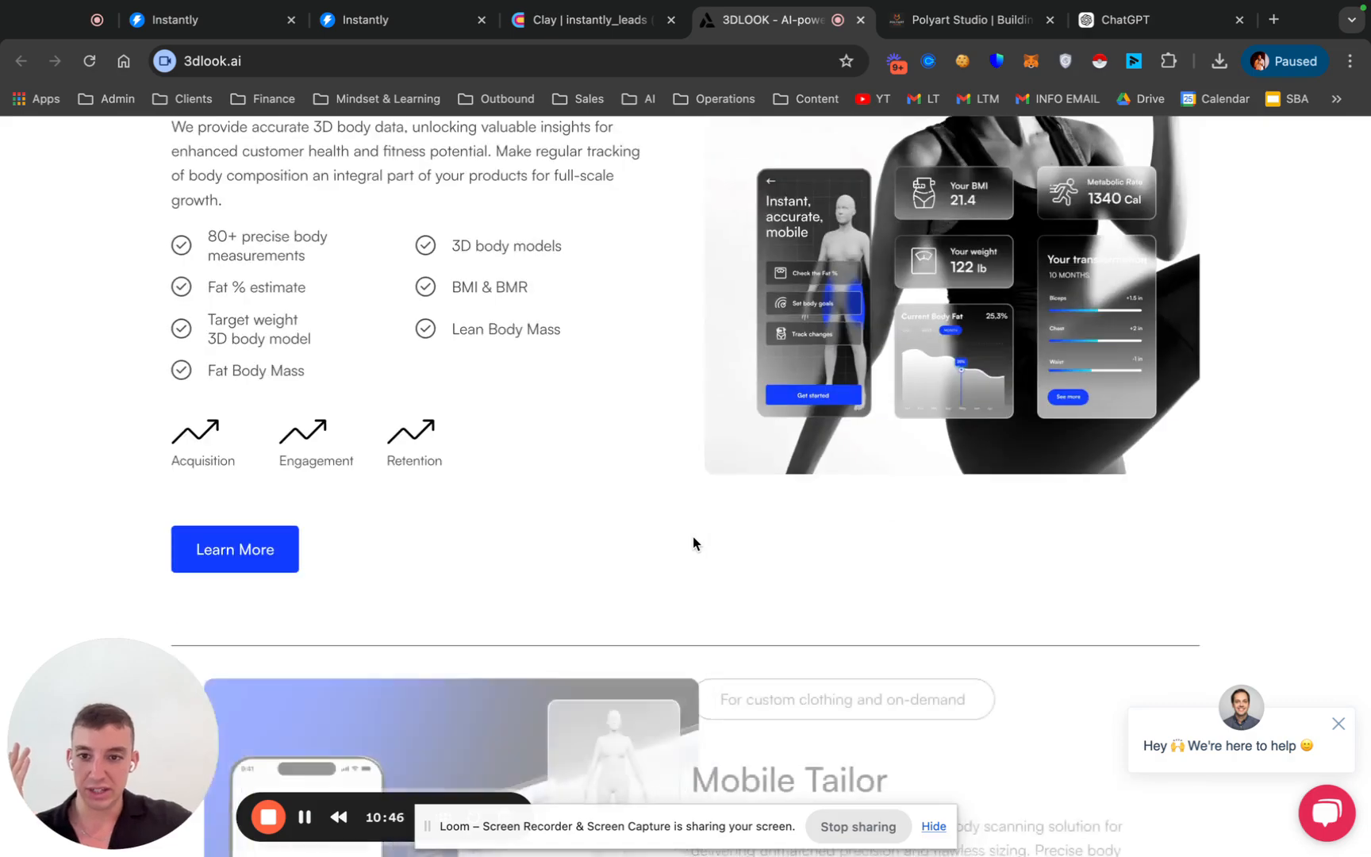
{"action": "scroll", "coordinate": [693, 544], "scroll_direction": "down", "scroll_amount": 15}
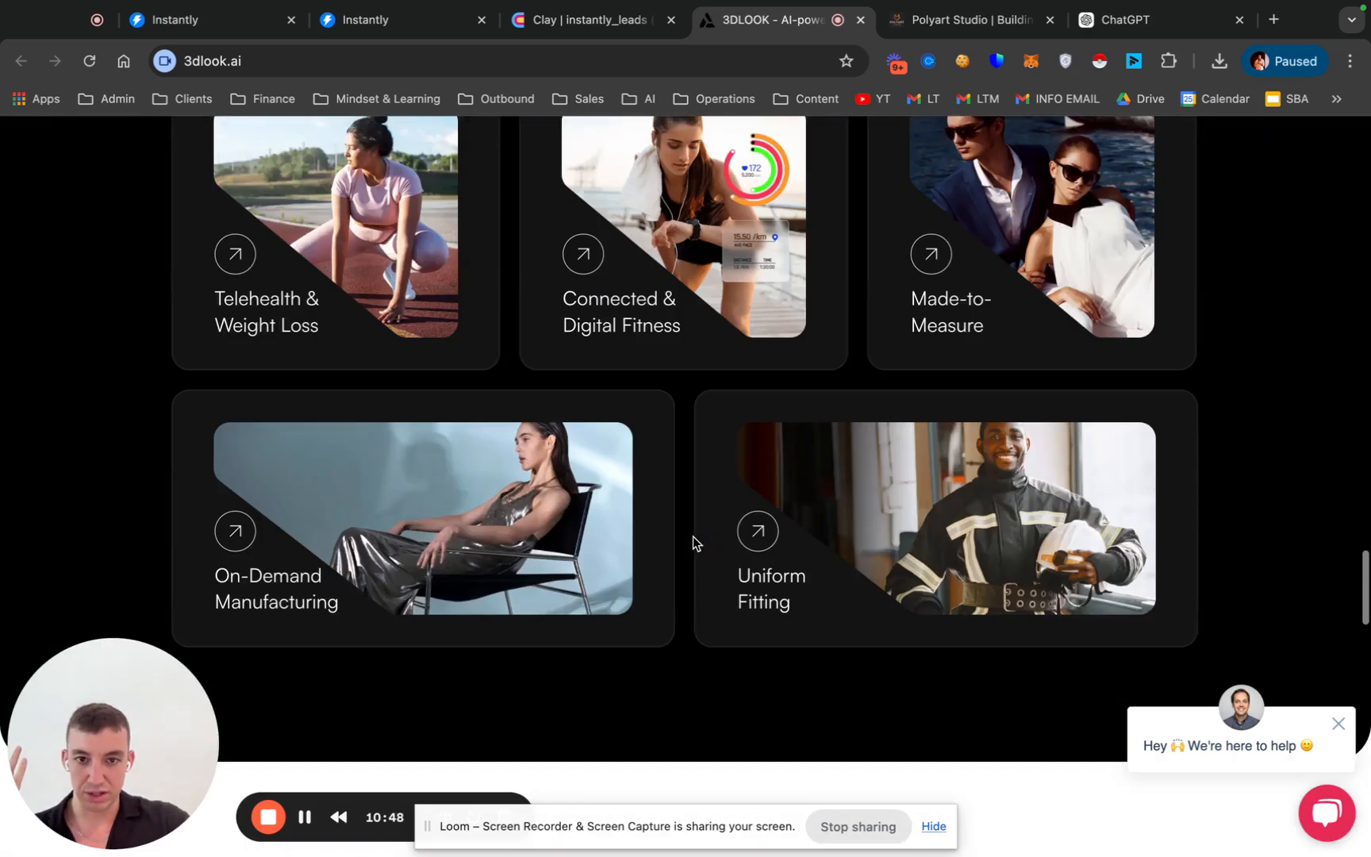
{"action": "scroll", "coordinate": [693, 543], "scroll_direction": "up", "scroll_amount": 20}
{"action": "left_click", "coordinate": [658, 161]}
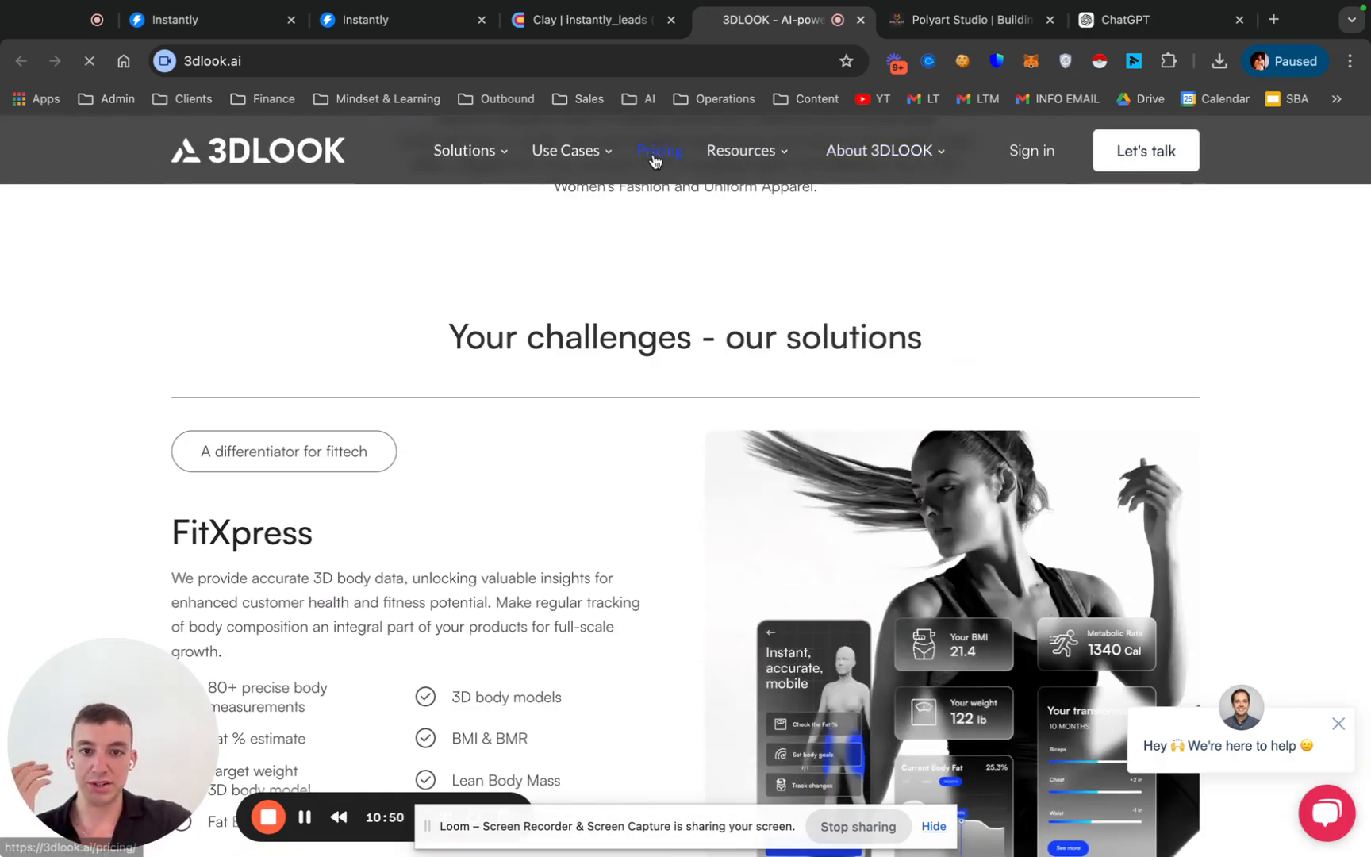
{"action": "scroll", "coordinate": [667, 460], "scroll_direction": "down", "scroll_amount": 5}
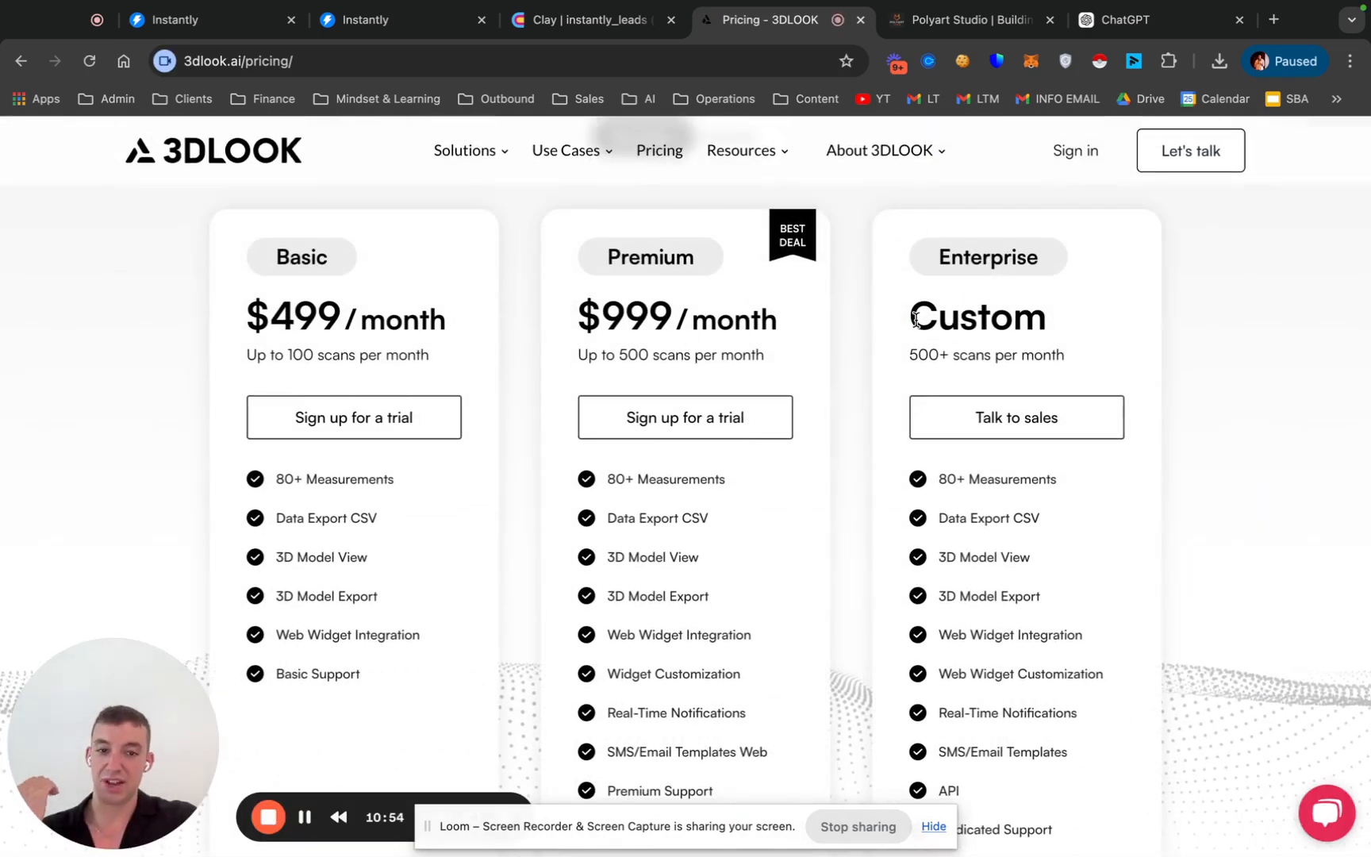
- Compare the Basic, Premium and Enterprise plan prices and included features on the 3DLOOK pricing page
{"action": "left_click_drag", "start_coordinate": [914, 320], "coordinate": [1078, 321]}
{"action": "left_click", "coordinate": [1052, 331]}
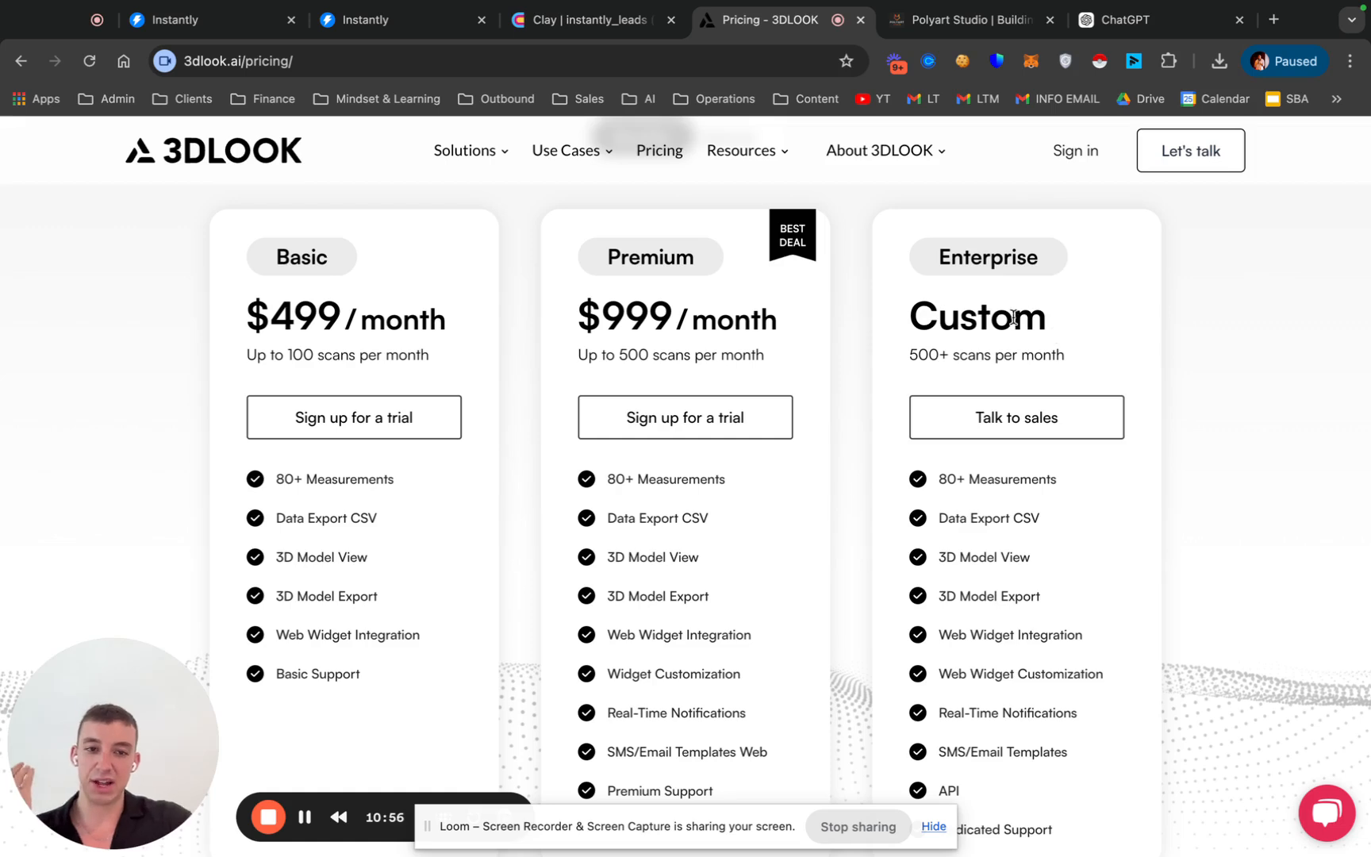
{"action": "left_click_drag", "start_coordinate": [973, 312], "coordinate": [1006, 312]}
{"action": "left_click_drag", "start_coordinate": [628, 336], "coordinate": [673, 321]}
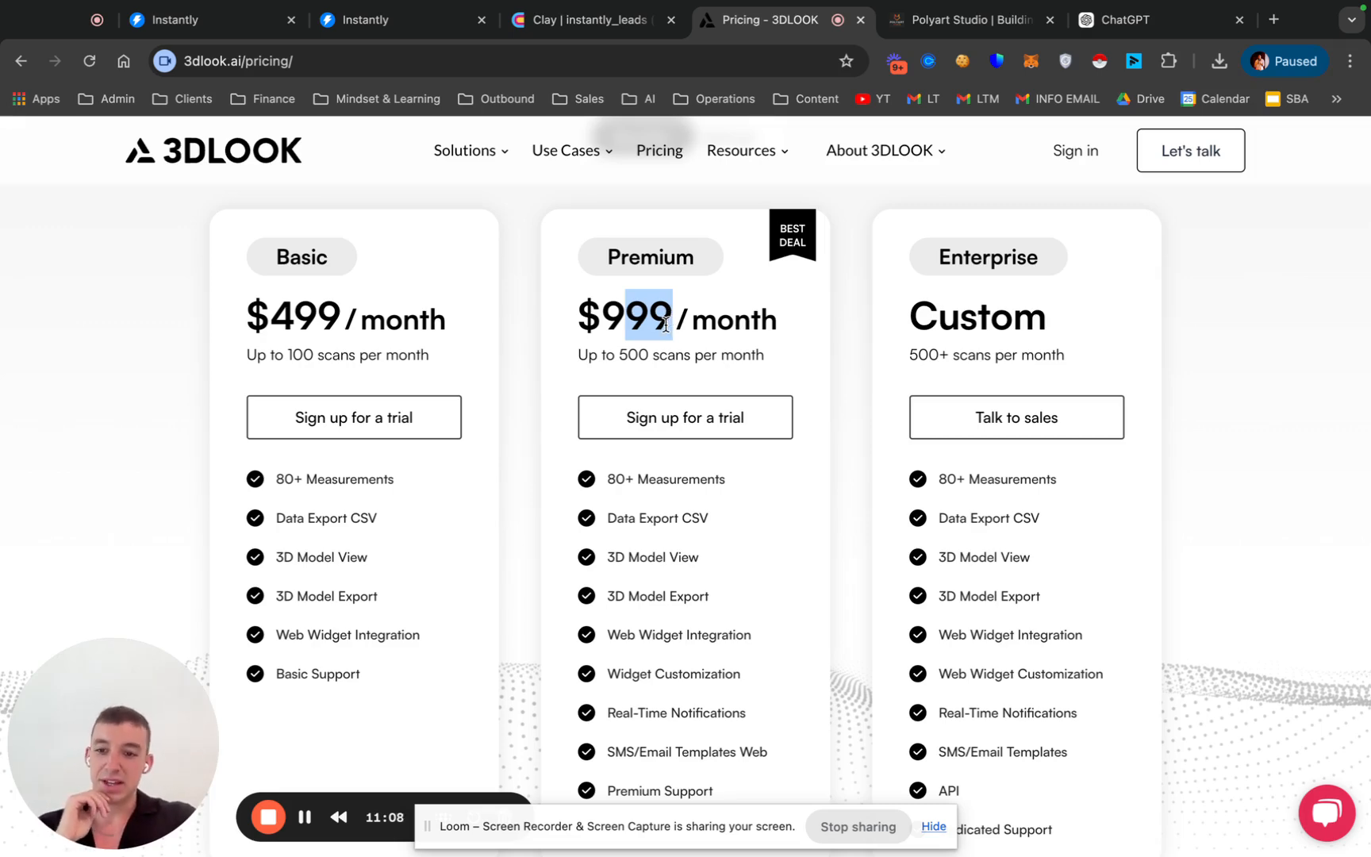
{"action": "left_click", "coordinate": [665, 324]}
{"action": "scroll", "coordinate": [838, 652], "scroll_direction": "down", "scroll_amount": 2}
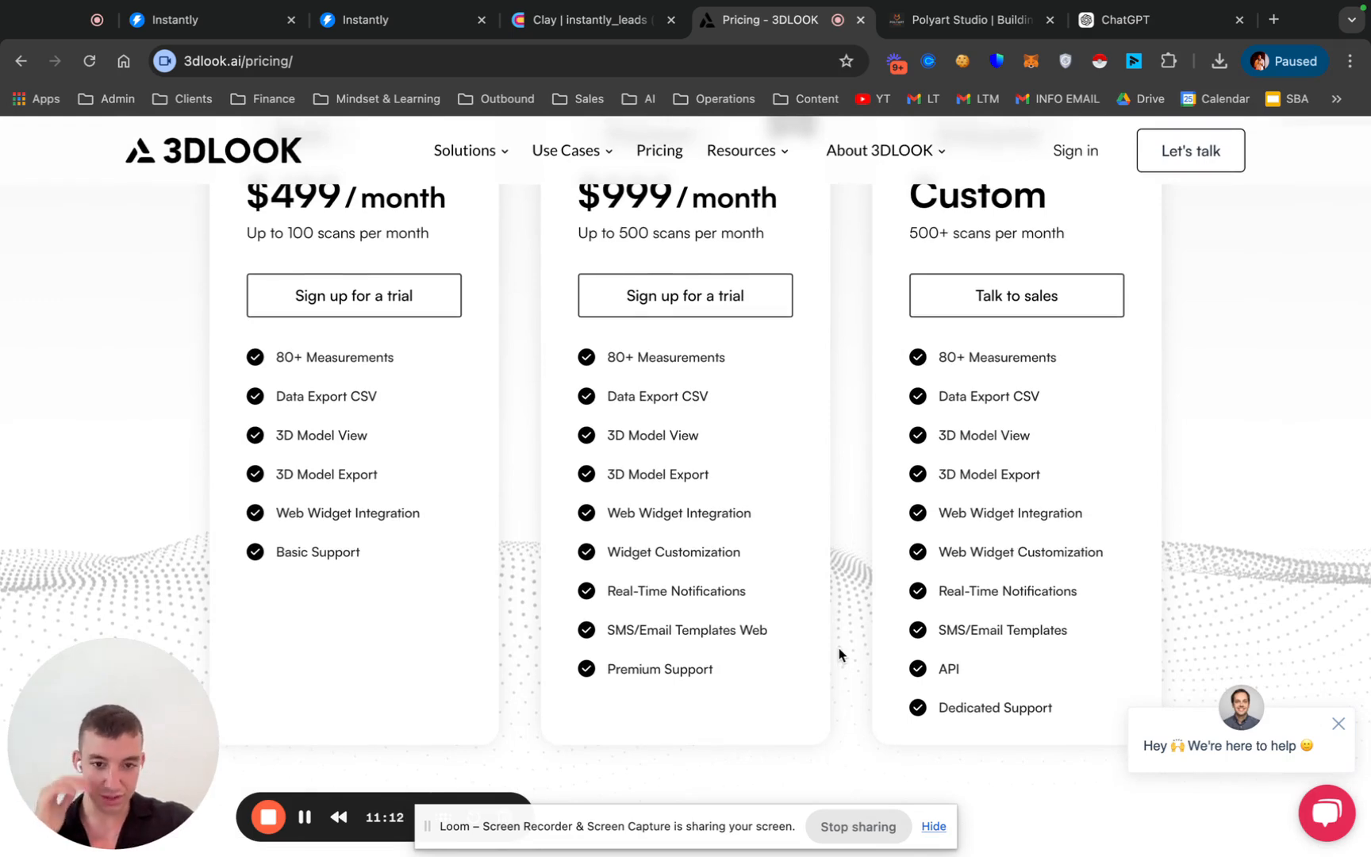
{"action": "scroll", "coordinate": [1056, 447], "scroll_direction": "up", "scroll_amount": 2}
{"action": "left_click_drag", "start_coordinate": [909, 287], "coordinate": [1114, 295]}
- Read the frequently asked questions and the Request a Demo section on the 3DLOOK pricing page
{"action": "scroll", "coordinate": [691, 508], "scroll_direction": "down", "scroll_amount": 10}
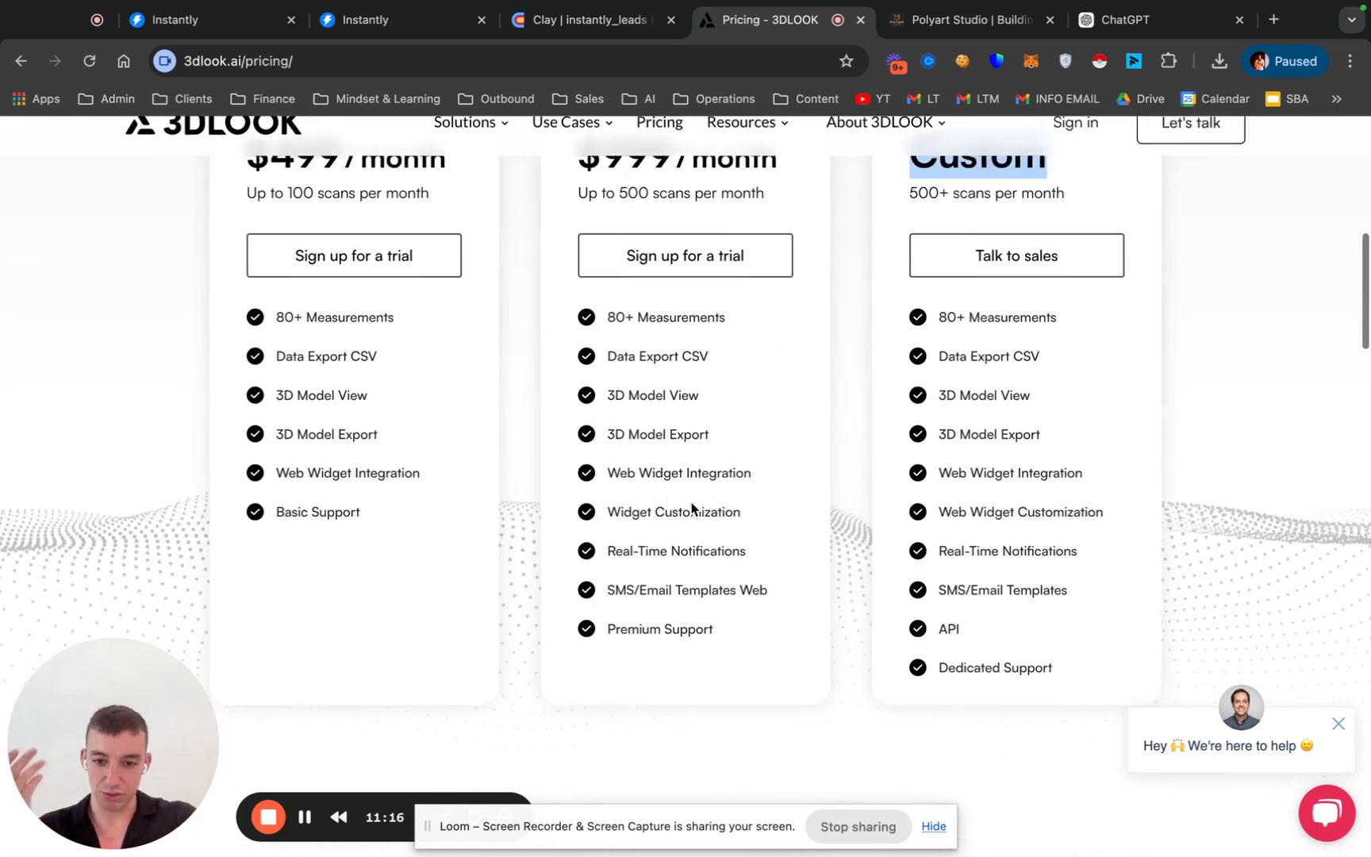
{"action": "scroll", "coordinate": [691, 502], "scroll_direction": "down", "scroll_amount": 5}
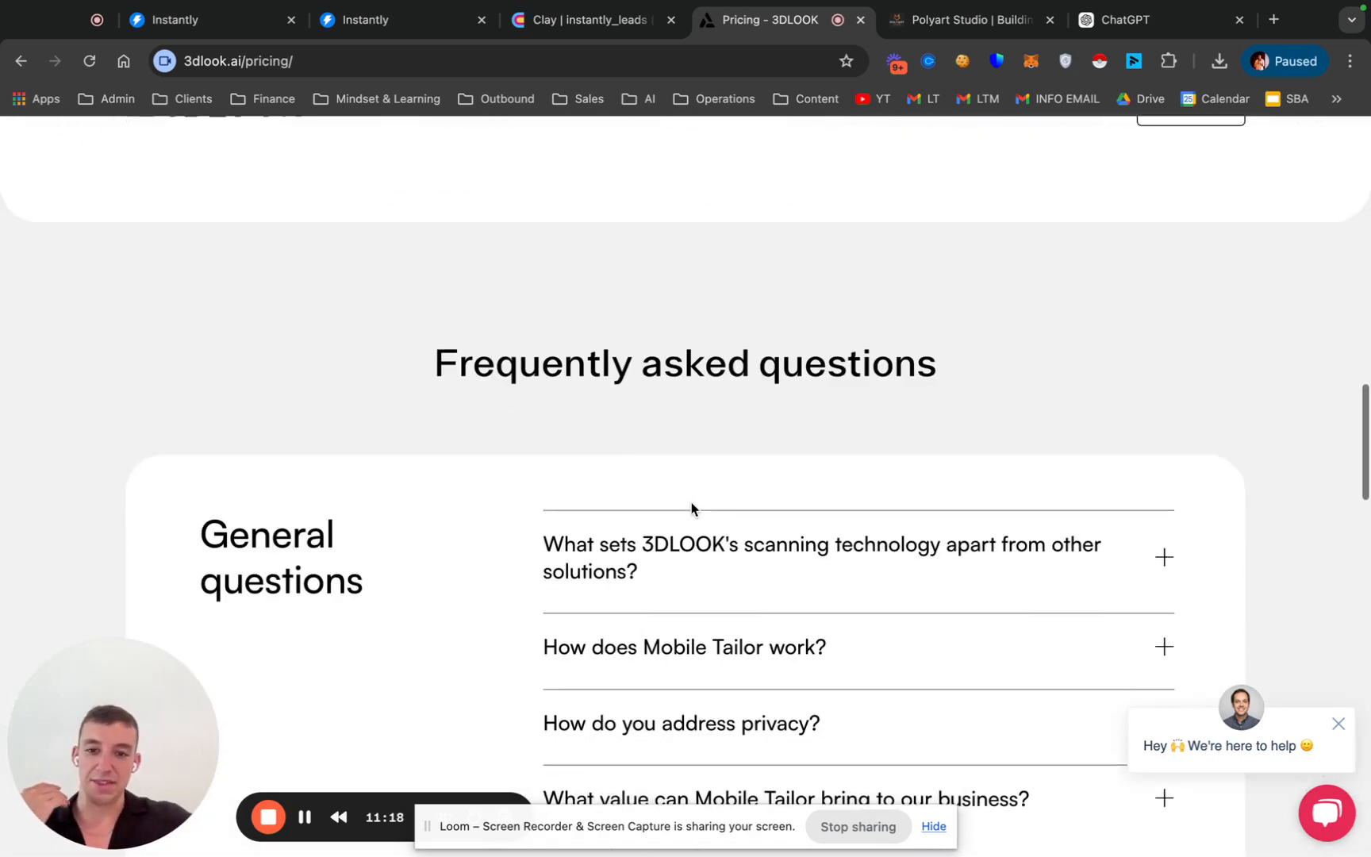
{"action": "scroll", "coordinate": [692, 505], "scroll_direction": "down", "scroll_amount": 3}
{"action": "scroll", "coordinate": [693, 510], "scroll_direction": "down", "scroll_amount": 2}
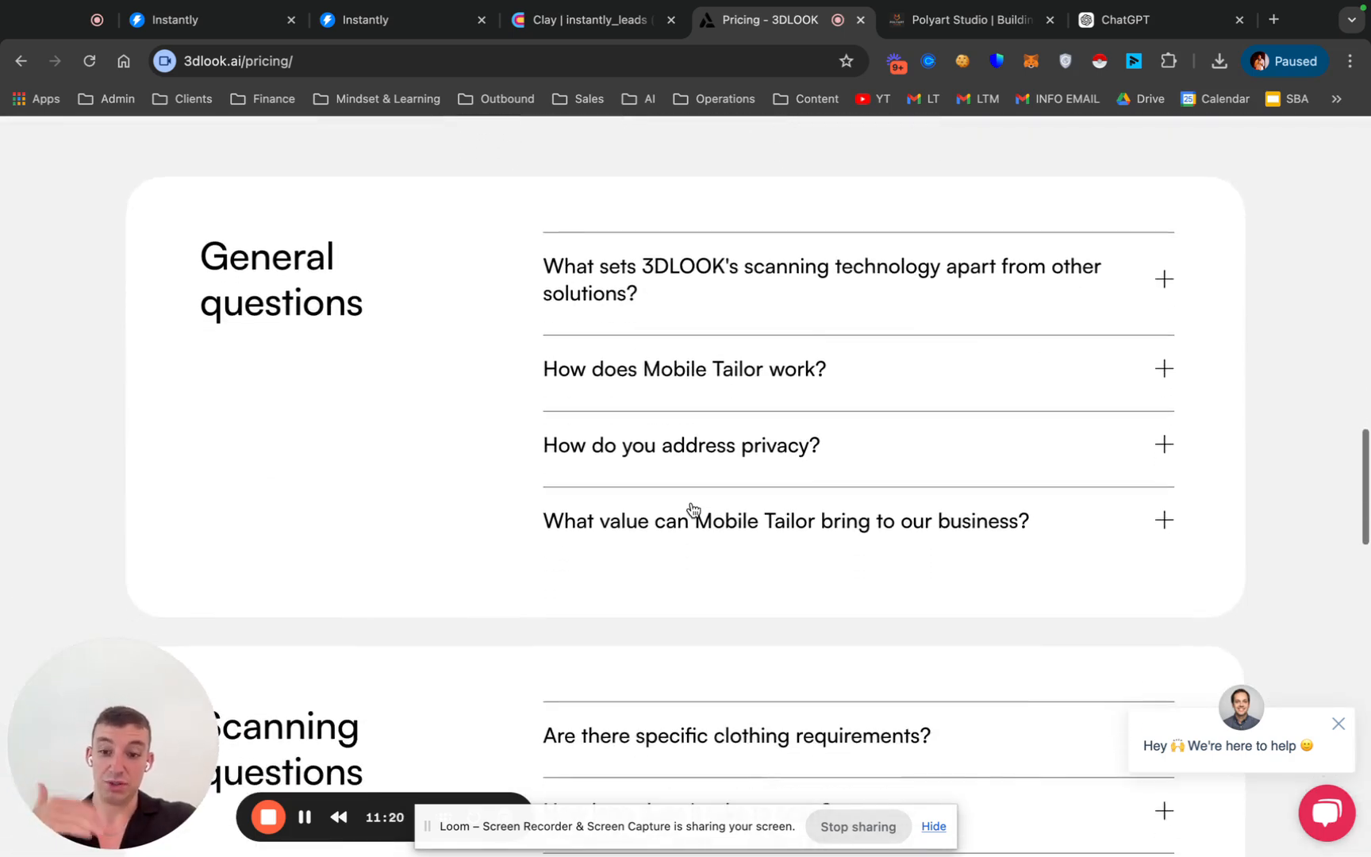
{"action": "scroll", "coordinate": [693, 510], "scroll_direction": "down", "scroll_amount": 8}
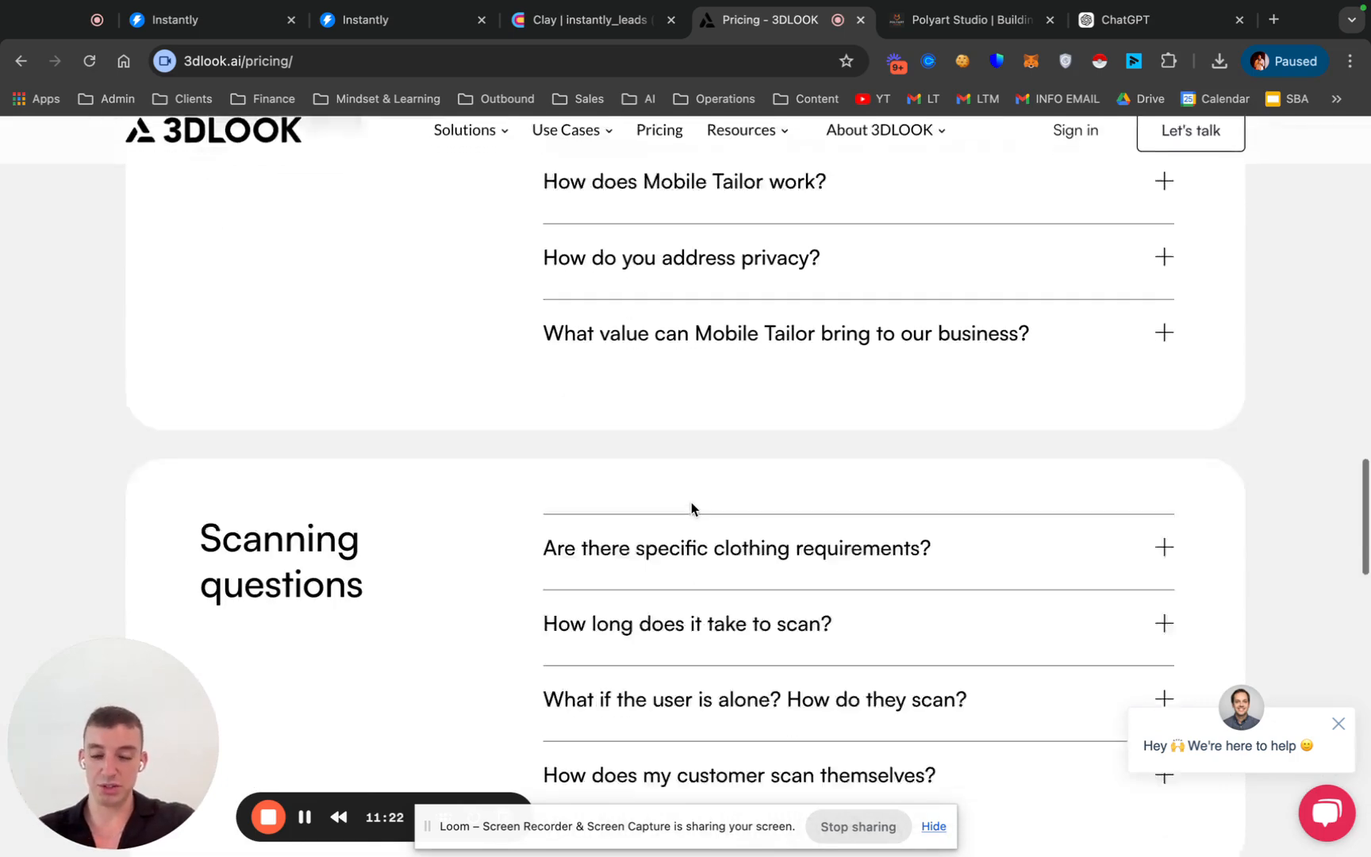
{"action": "scroll", "coordinate": [693, 509], "scroll_direction": "down", "scroll_amount": 10}
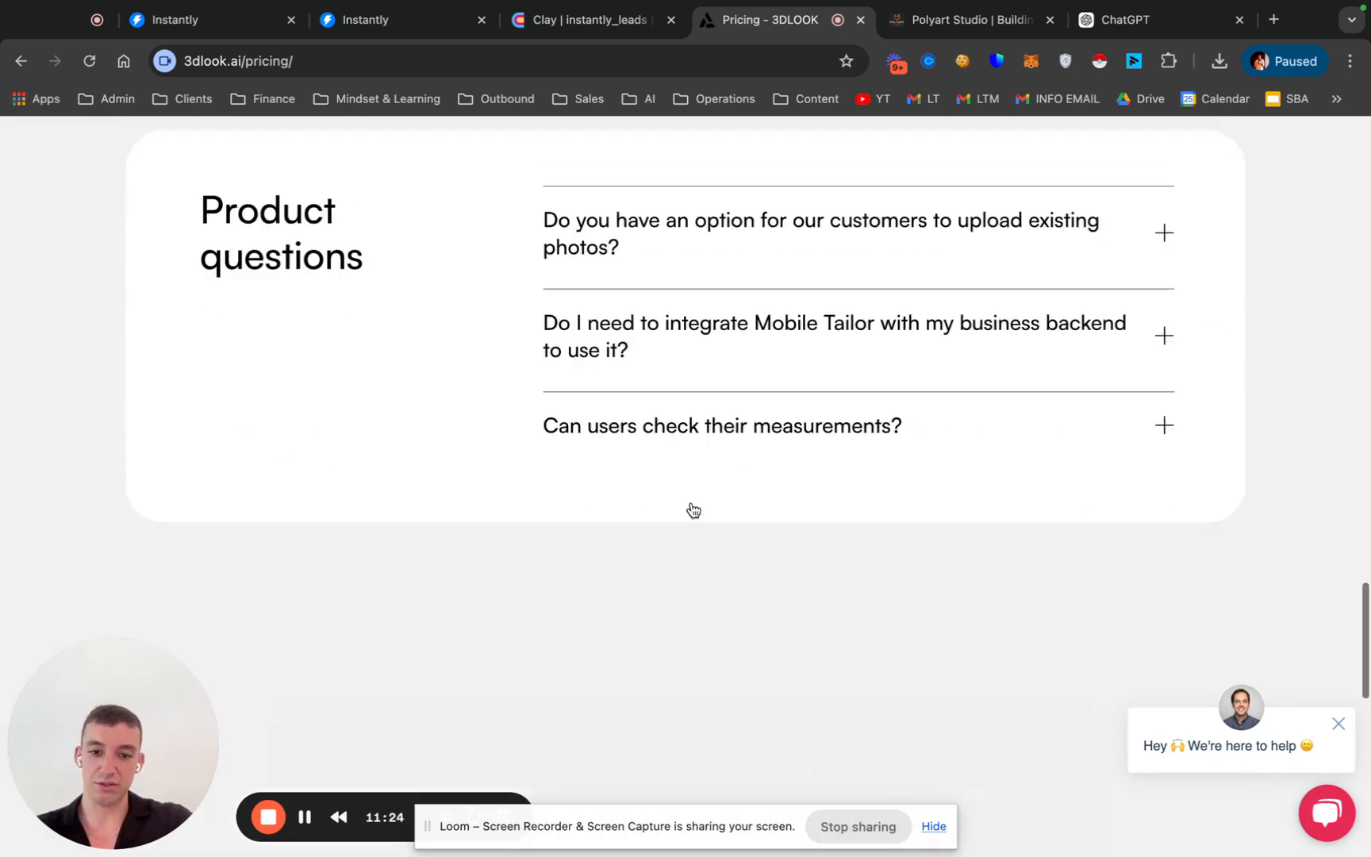
{"action": "scroll", "coordinate": [693, 510], "scroll_direction": "down", "scroll_amount": 5}
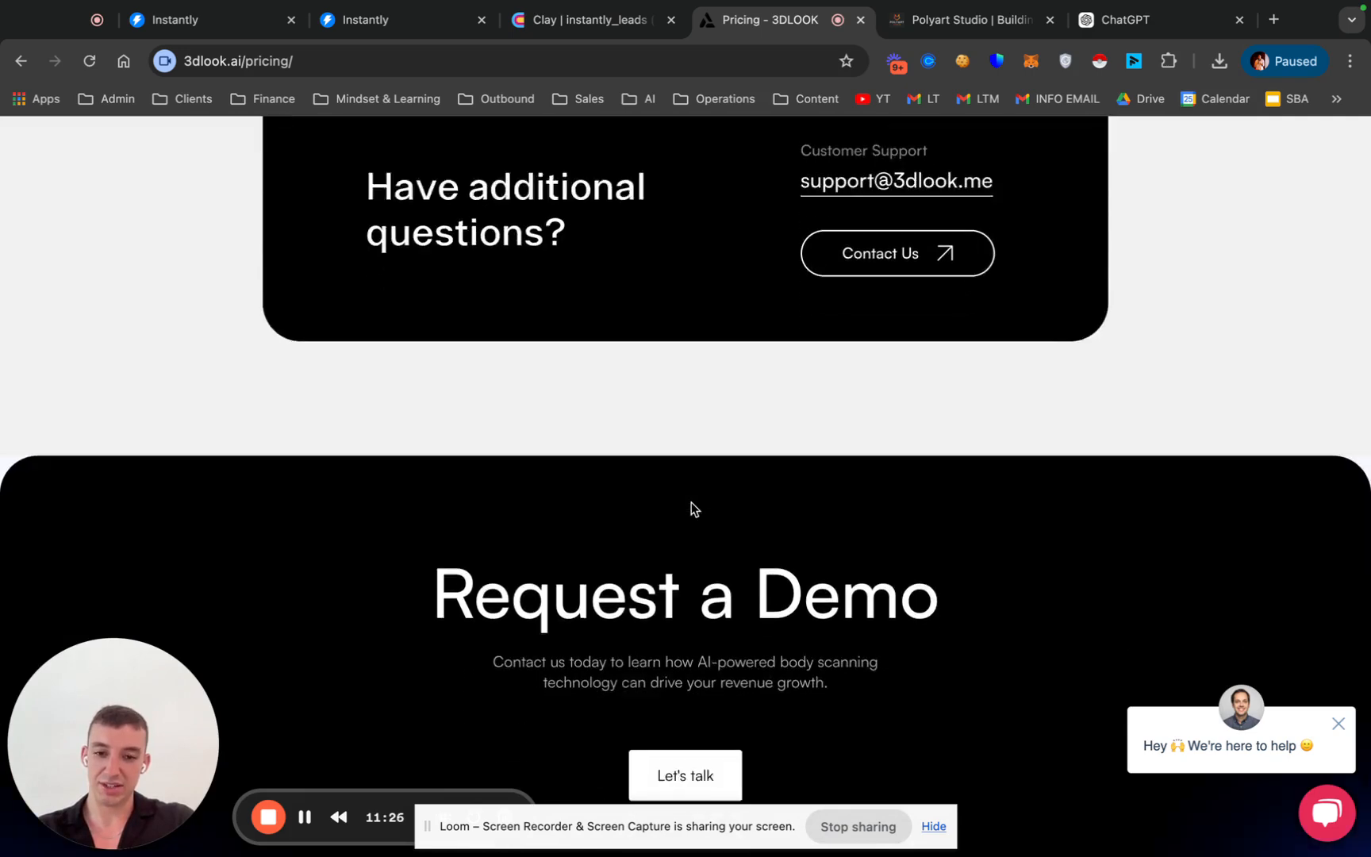
{"action": "left_click_drag", "start_coordinate": [466, 333], "coordinate": [888, 429]}
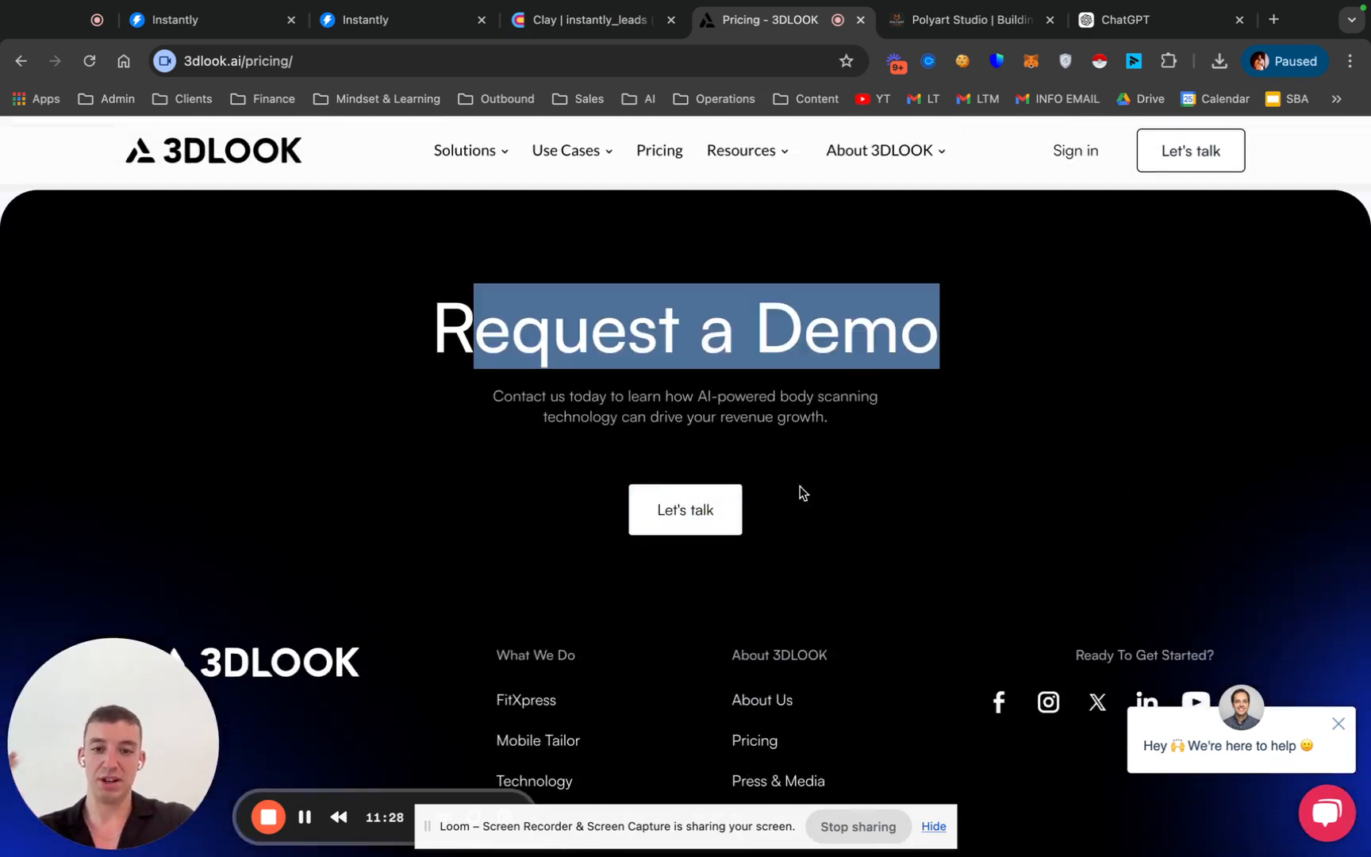
{"action": "scroll", "coordinate": [728, 517], "scroll_direction": "up", "scroll_amount": 4}
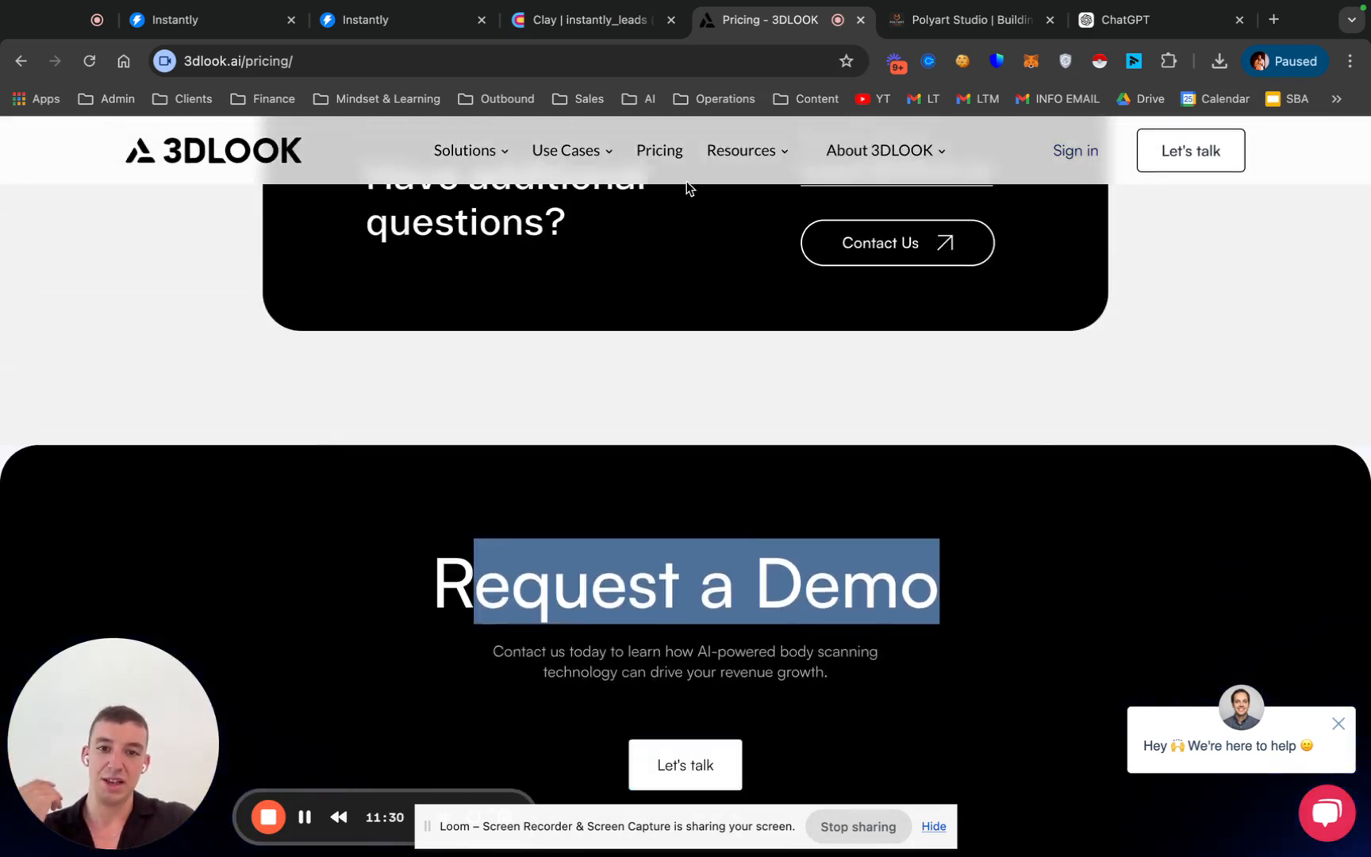
{"action": "scroll", "coordinate": [686, 183], "scroll_direction": "up", "scroll_amount": 15}
- Check the B2B SaaS Analysis result for 3dlook.me in the Clay table and close the 3DLOOK site
{"action": "left_click", "coordinate": [594, 22]}
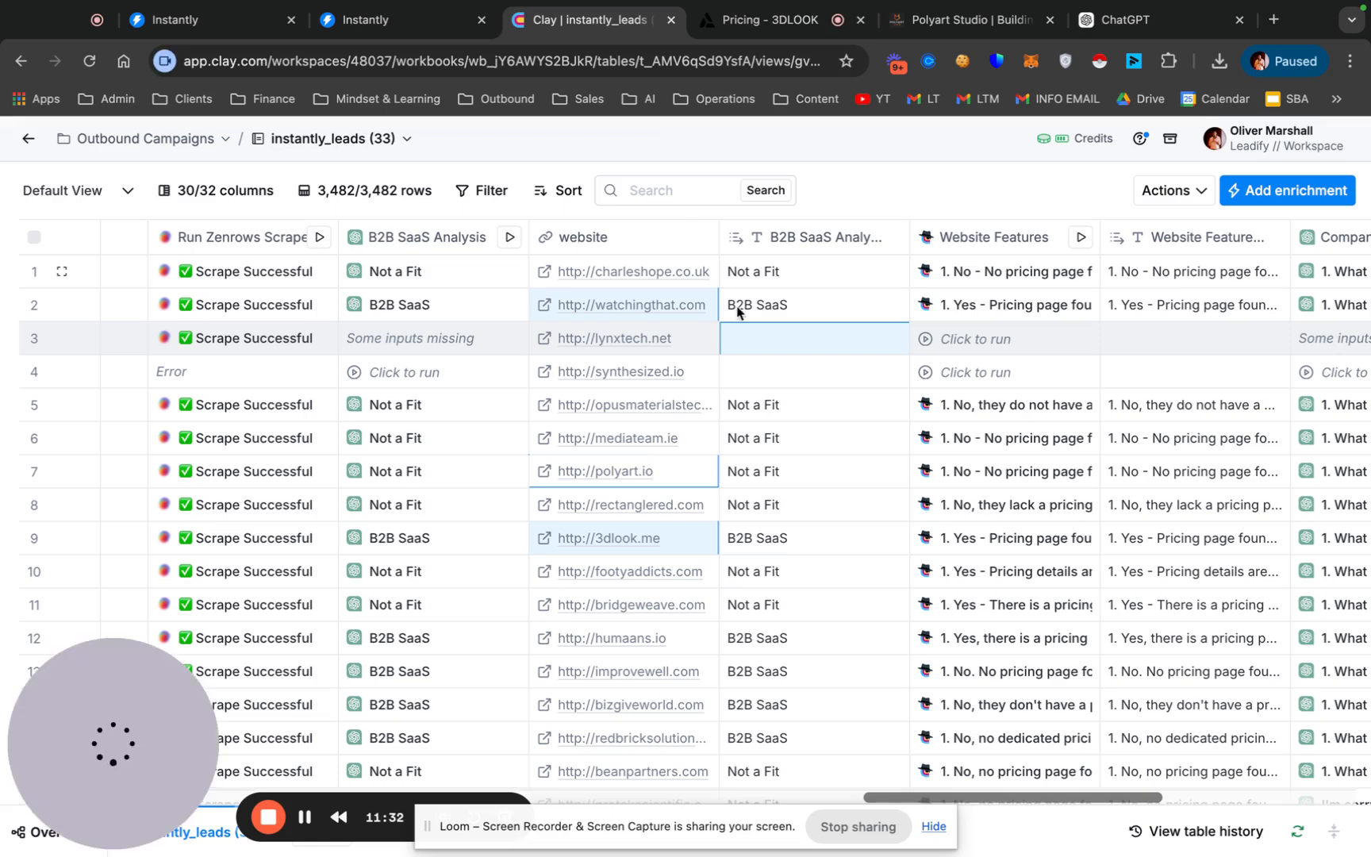
{"action": "left_click", "coordinate": [772, 539]}
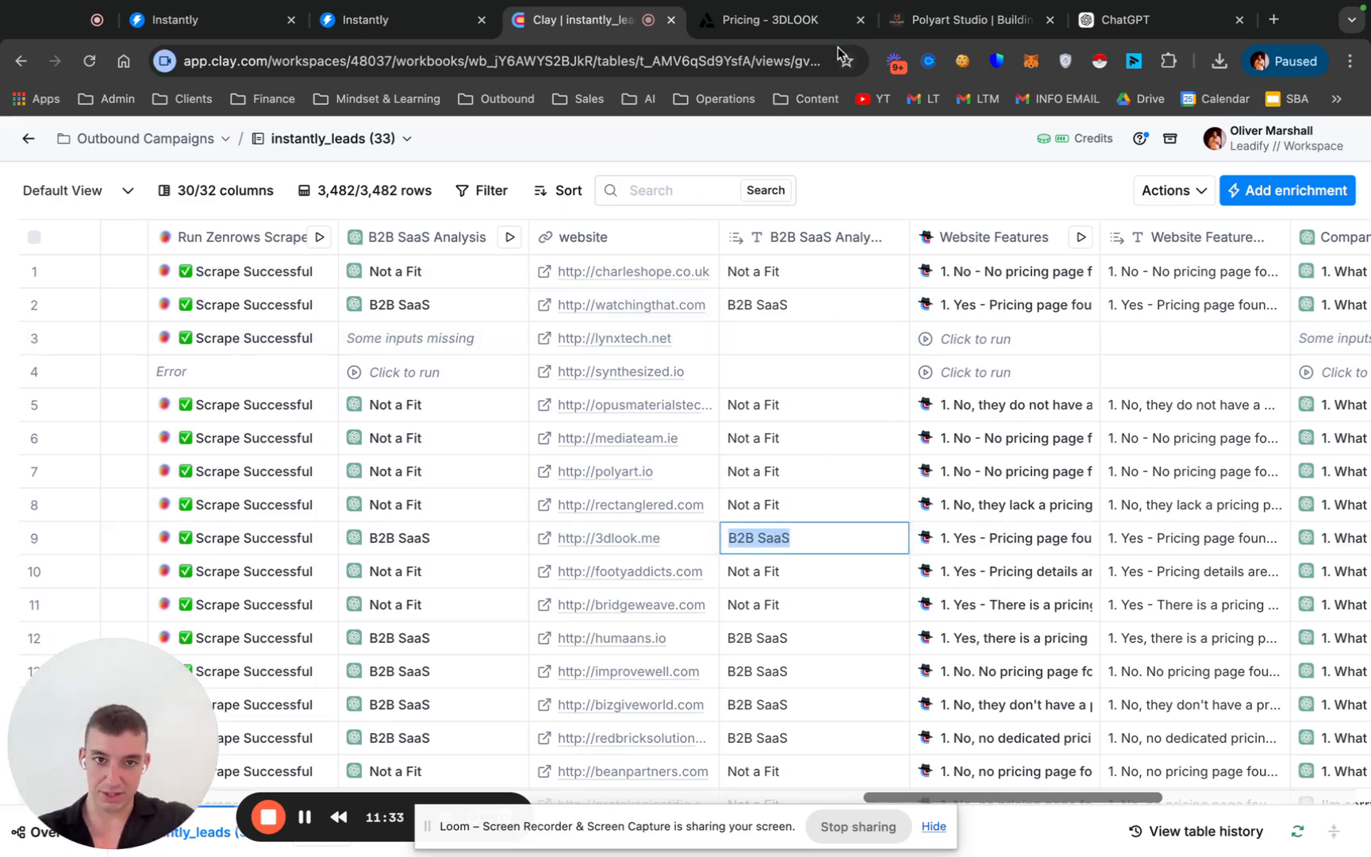
{"action": "left_click", "coordinate": [801, 21]}
{"action": "left_click", "coordinate": [860, 19]}
{"action": "left_click", "coordinate": [525, 29]}
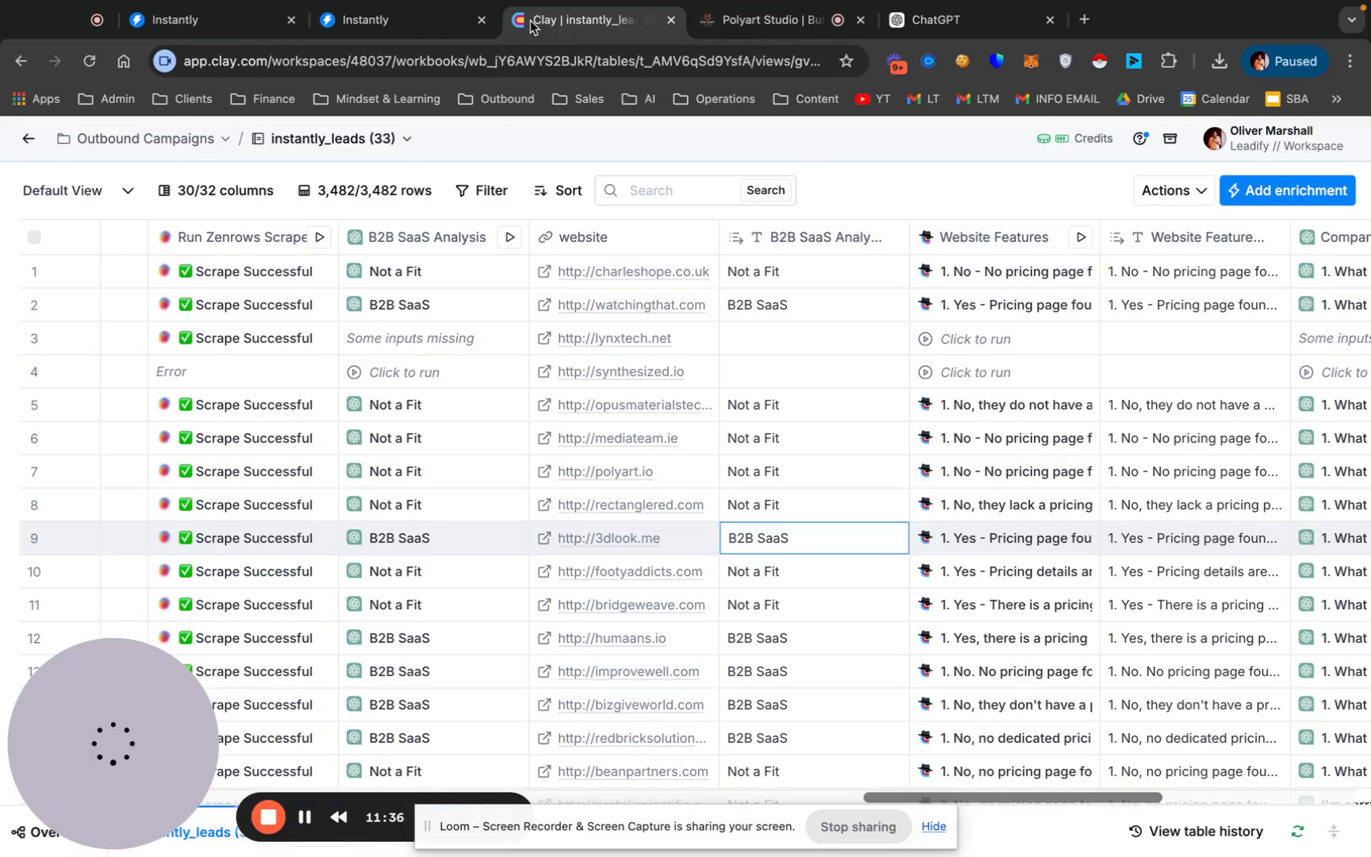
- View the Polyart Studio homepage and check the B2B SaaS Analysis result for polyart.io in the Clay table
{"action": "scroll", "coordinate": [671, 693], "scroll_direction": "down", "scroll_amount": 1}
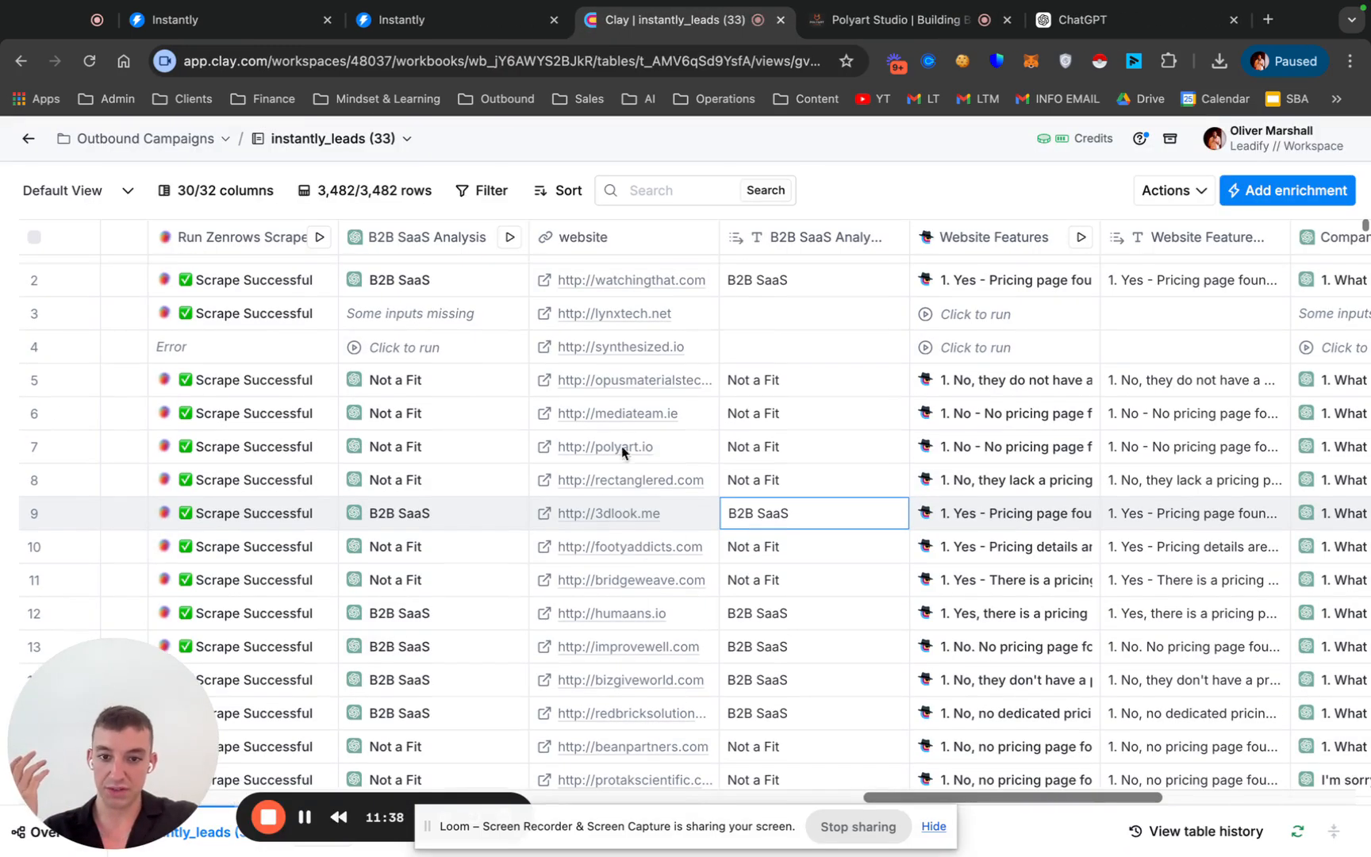
{"action": "left_click", "coordinate": [910, 27]}
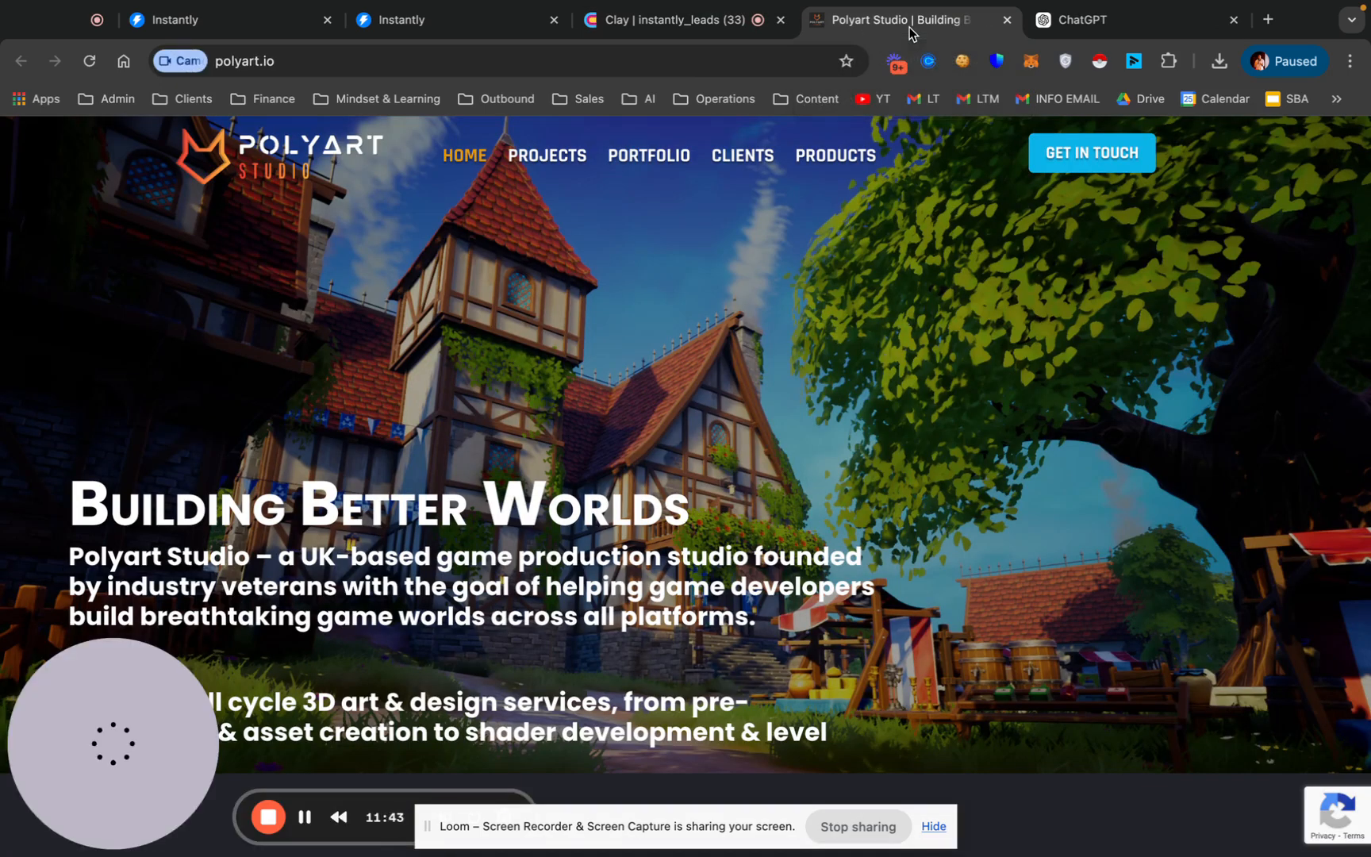
{"action": "left_click", "coordinate": [674, 20]}
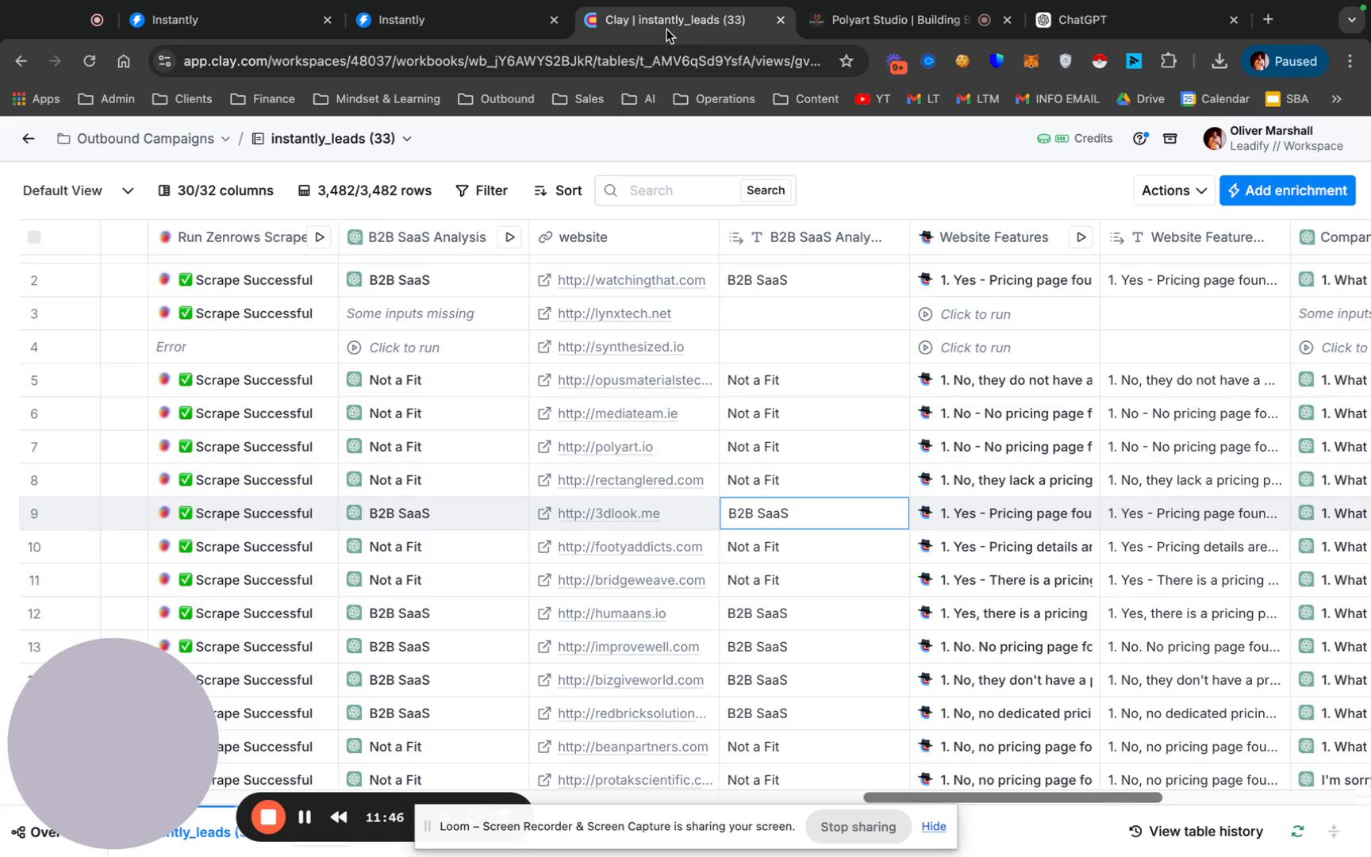
{"action": "left_click", "coordinate": [780, 450]}
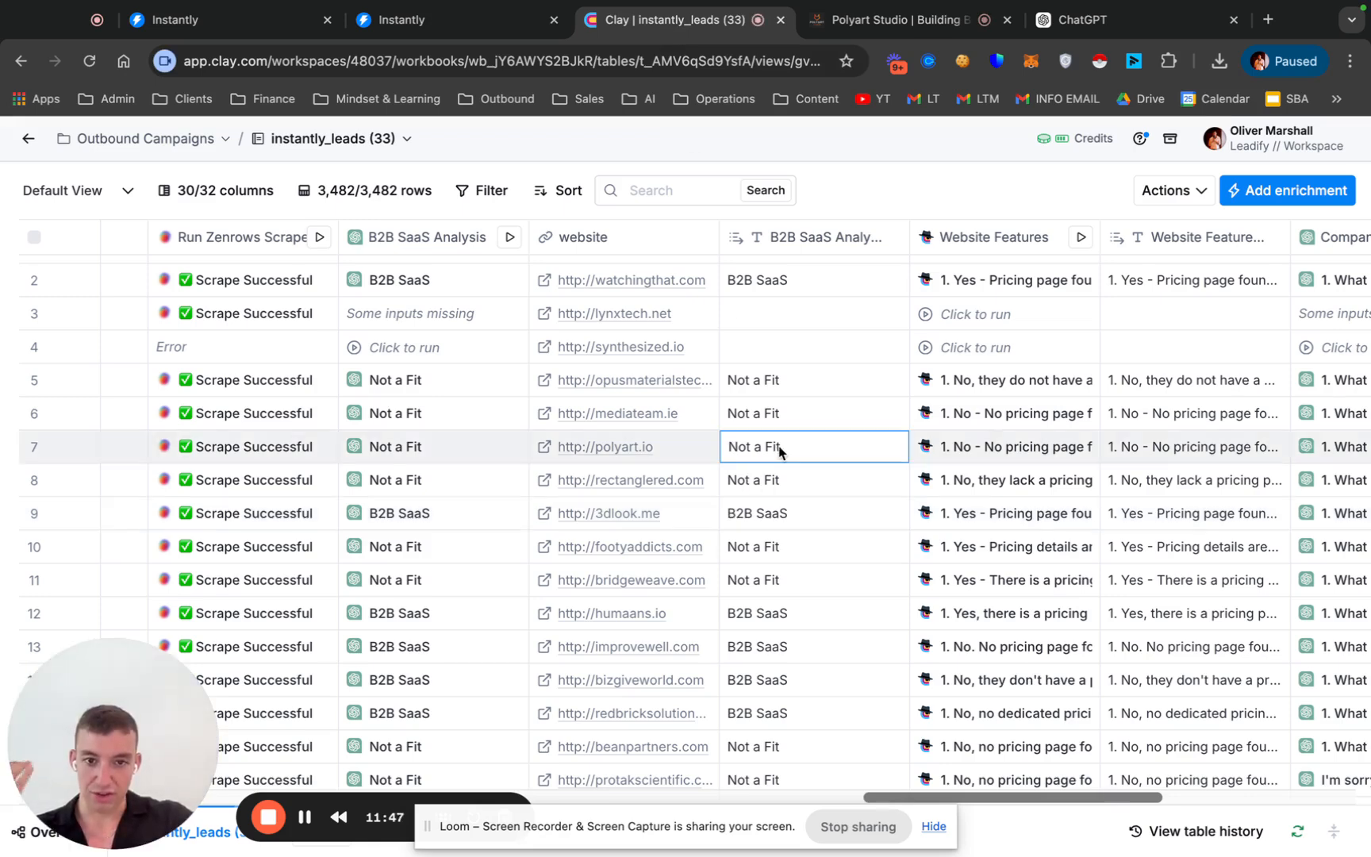
- Read the Polyart Studio homepage's description of its game production and 3D art services
{"action": "key", "text": "ctrl+Tab"}
{"action": "scroll", "coordinate": [555, 357], "scroll_direction": "down", "scroll_amount": 2}
{"action": "left_click_drag", "start_coordinate": [70, 300], "coordinate": [629, 337]}
{"action": "left_click_drag", "start_coordinate": [432, 299], "coordinate": [869, 300]}
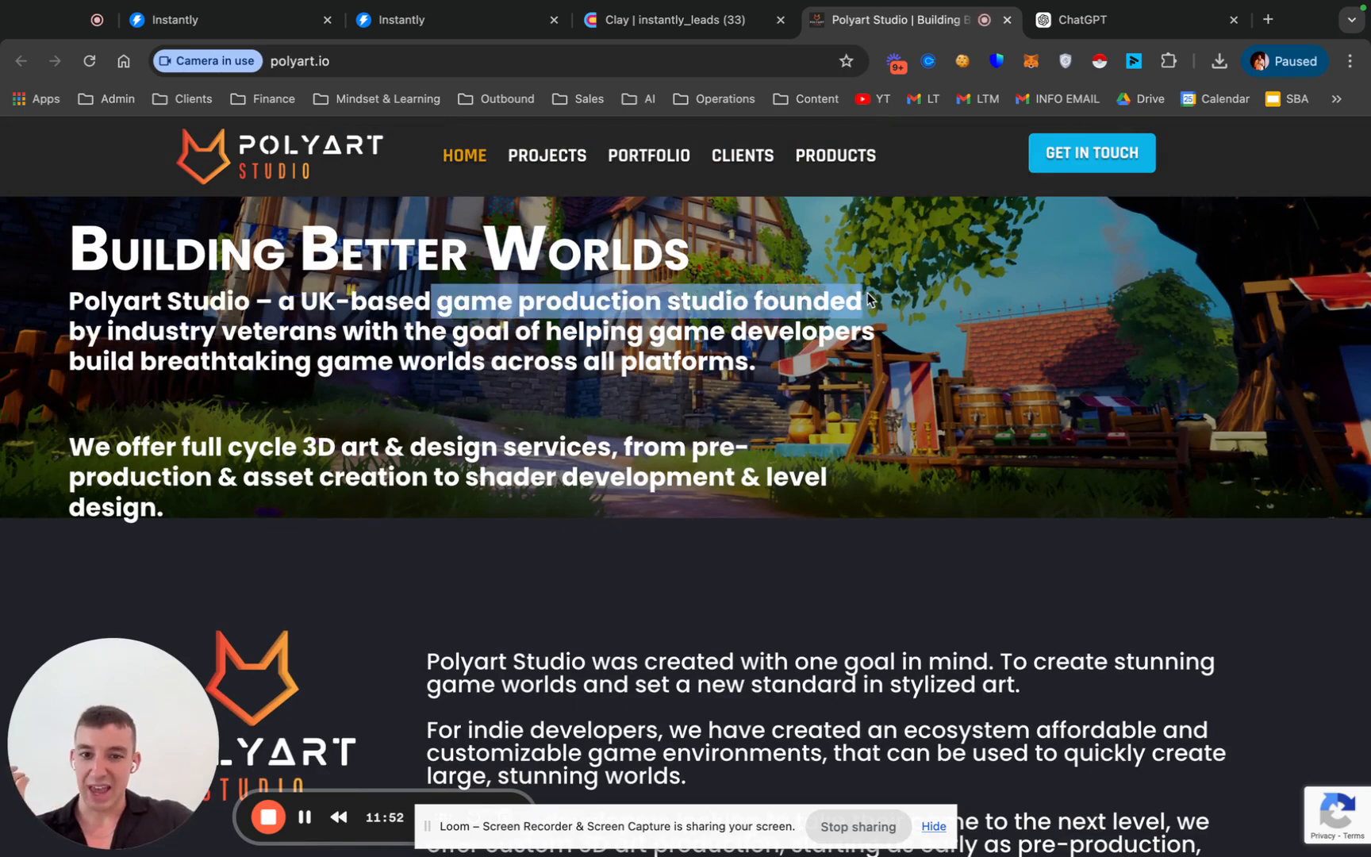
{"action": "left_click", "coordinate": [778, 345]}
{"action": "scroll", "coordinate": [777, 348], "scroll_direction": "down", "scroll_amount": 3}
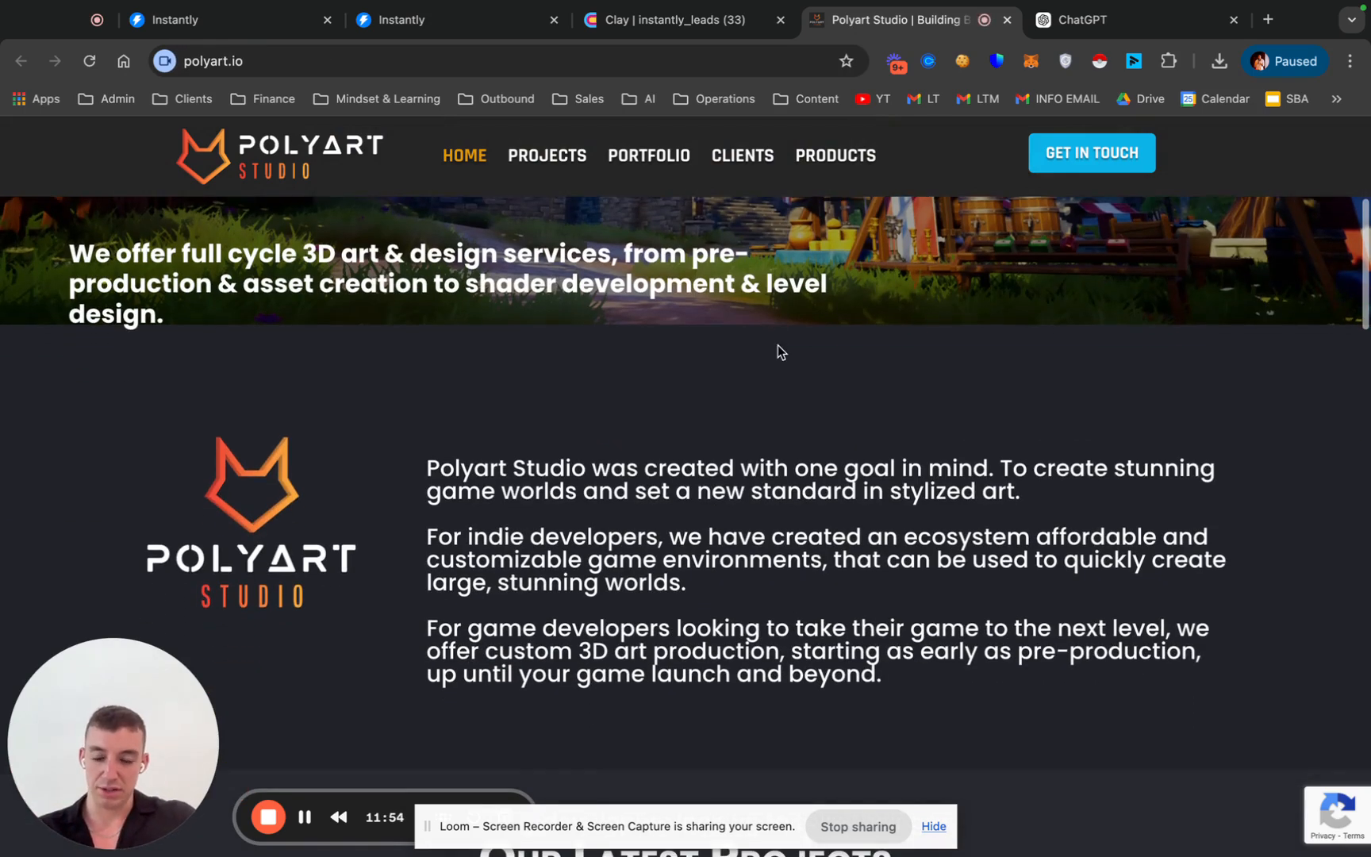
- Review more B2B SaaS Analysis results in the Clay table and close the Polyart Studio site
{"action": "left_click", "coordinate": [695, 22]}
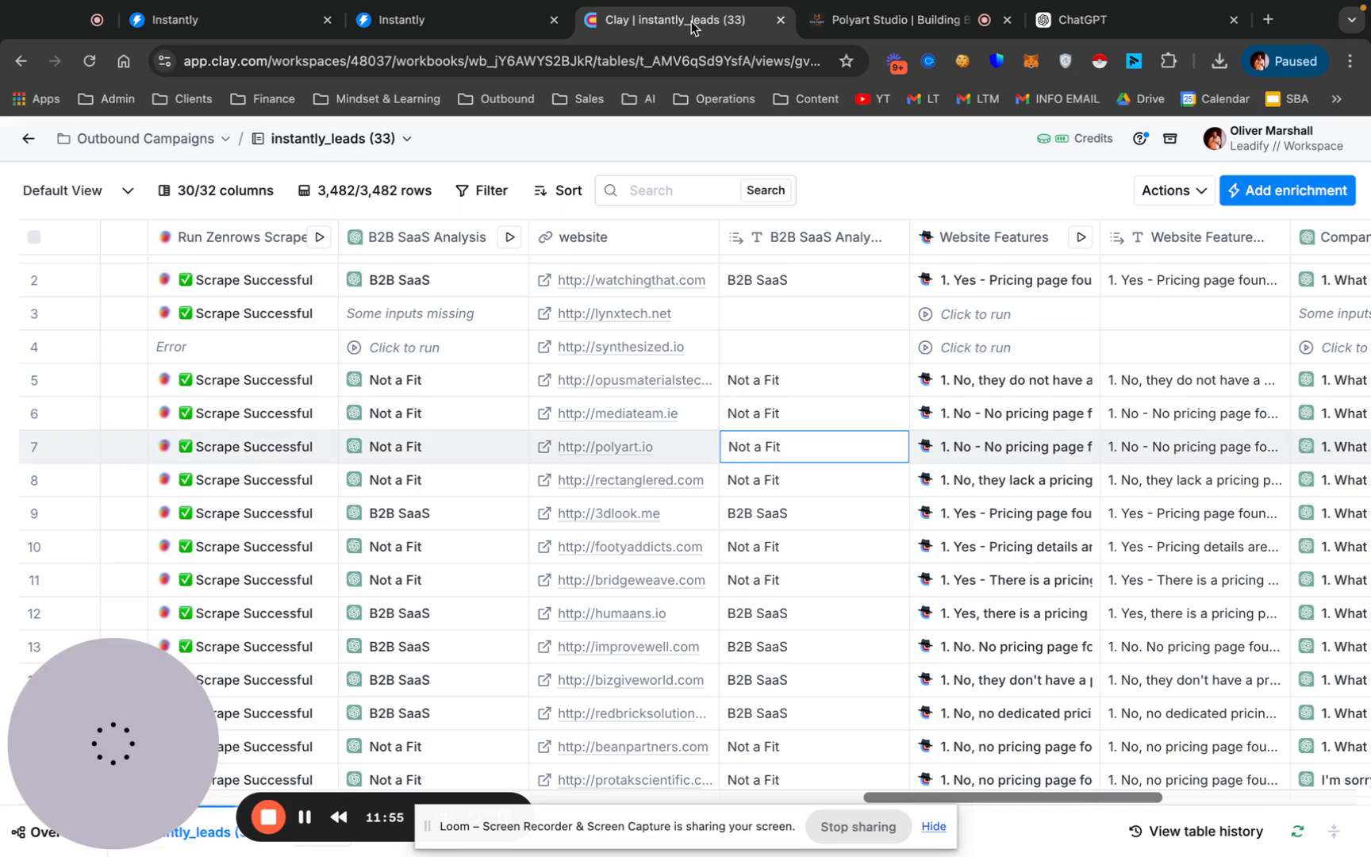
{"action": "scroll", "coordinate": [972, 597], "scroll_direction": "down", "scroll_amount": 4}
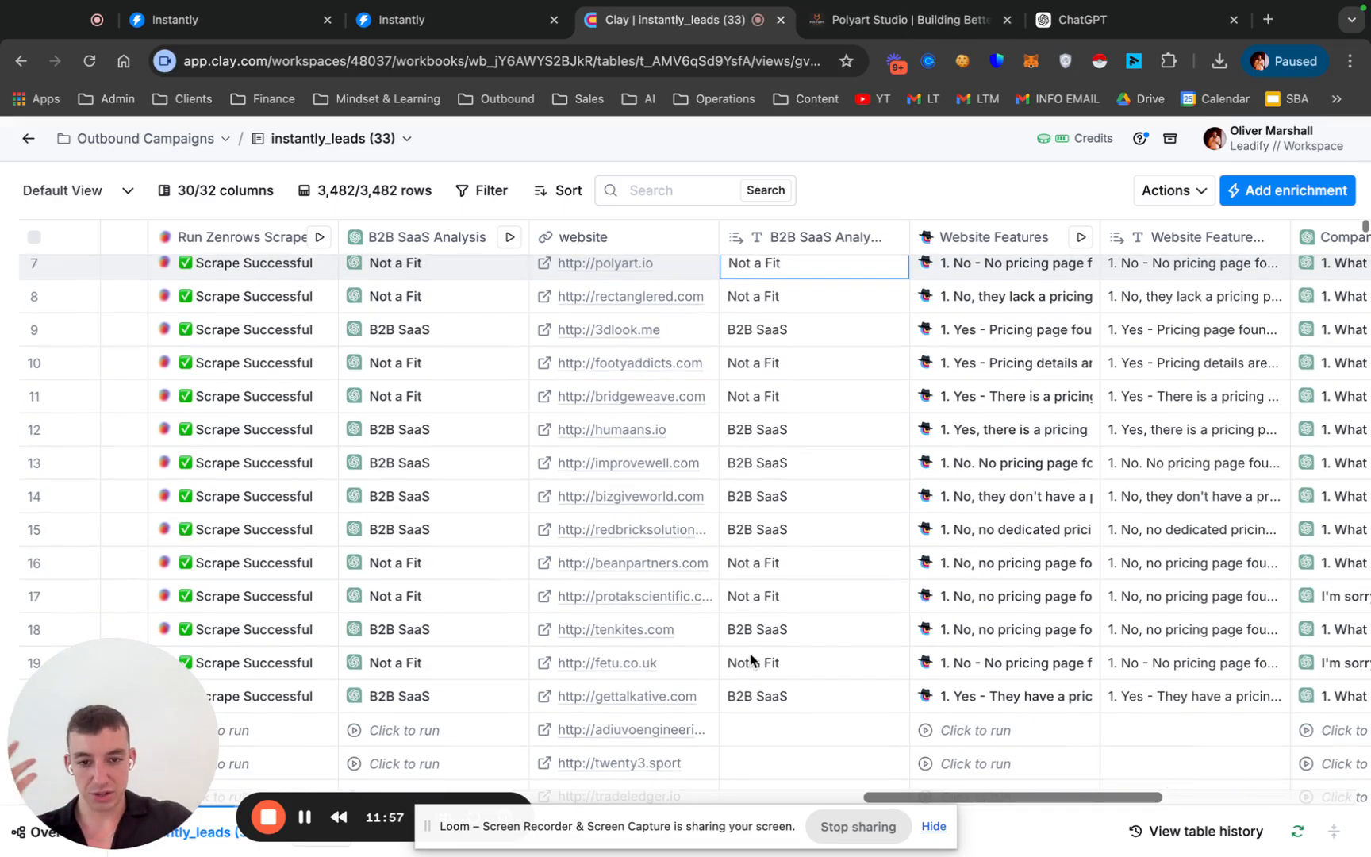
{"action": "scroll", "coordinate": [974, 599], "scroll_direction": "up", "scroll_amount": 1}
{"action": "scroll", "coordinate": [973, 599], "scroll_direction": "down", "scroll_amount": 1}
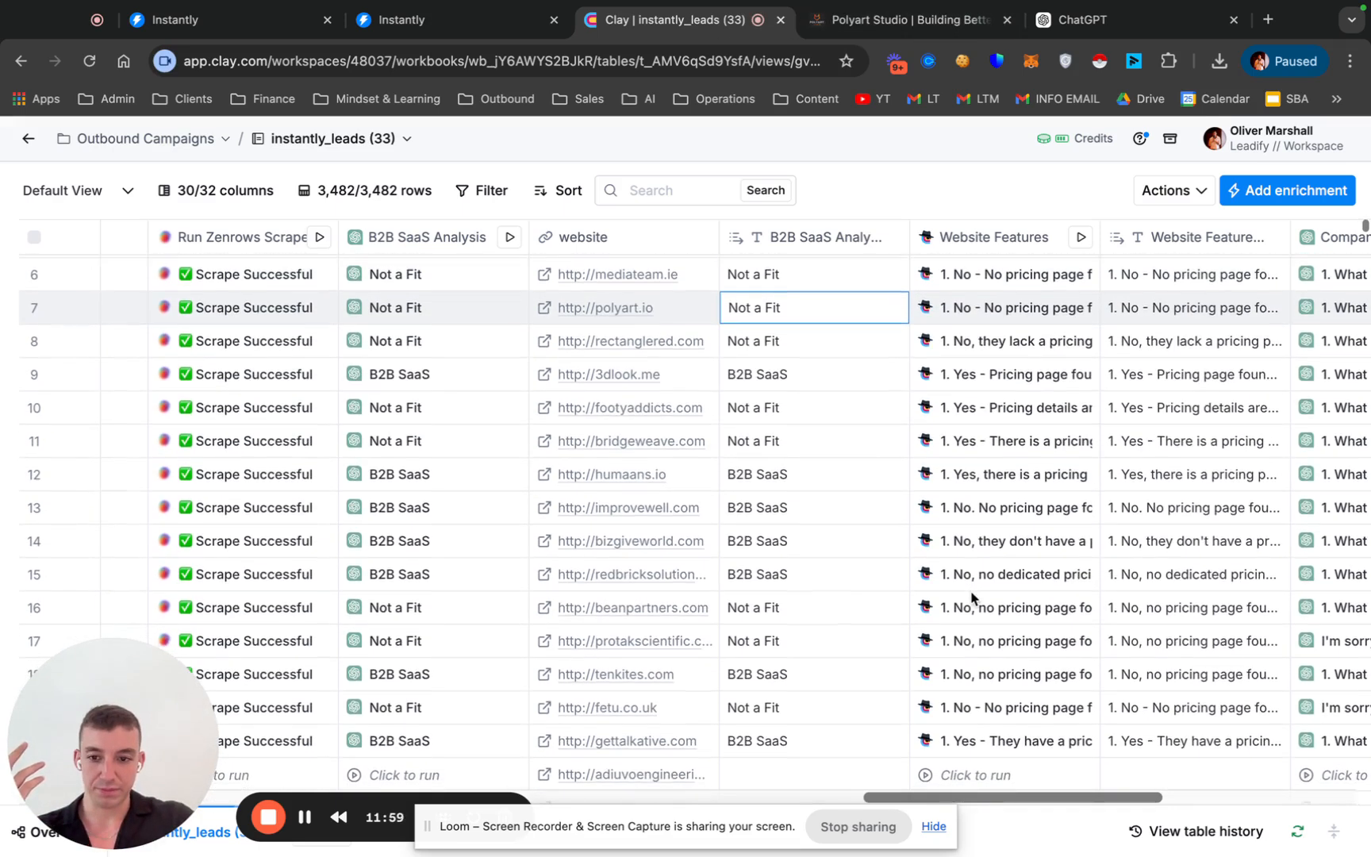
{"action": "left_click", "coordinate": [917, 24]}
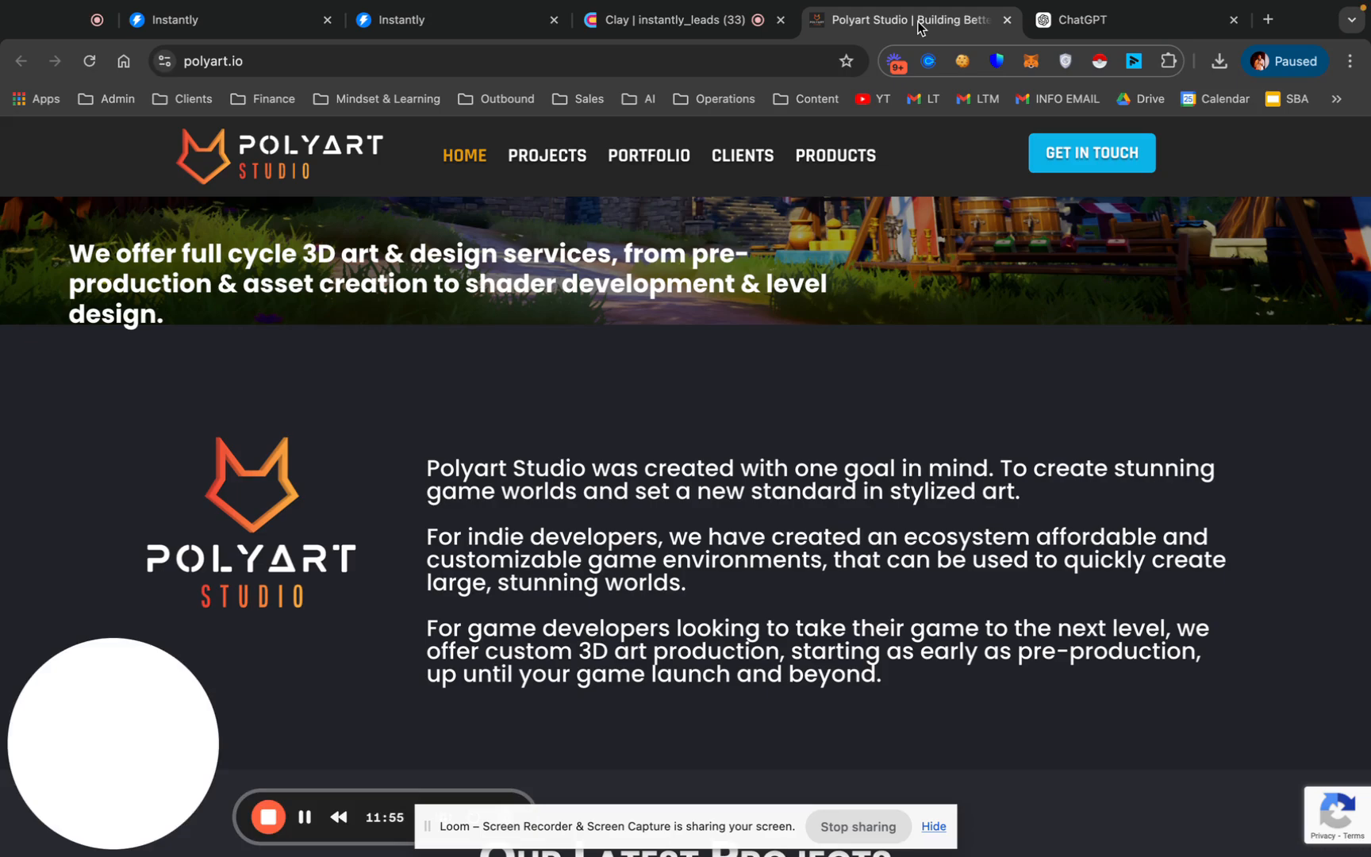
{"action": "left_click", "coordinate": [1004, 21]}
{"action": "left_click", "coordinate": [726, 20]}
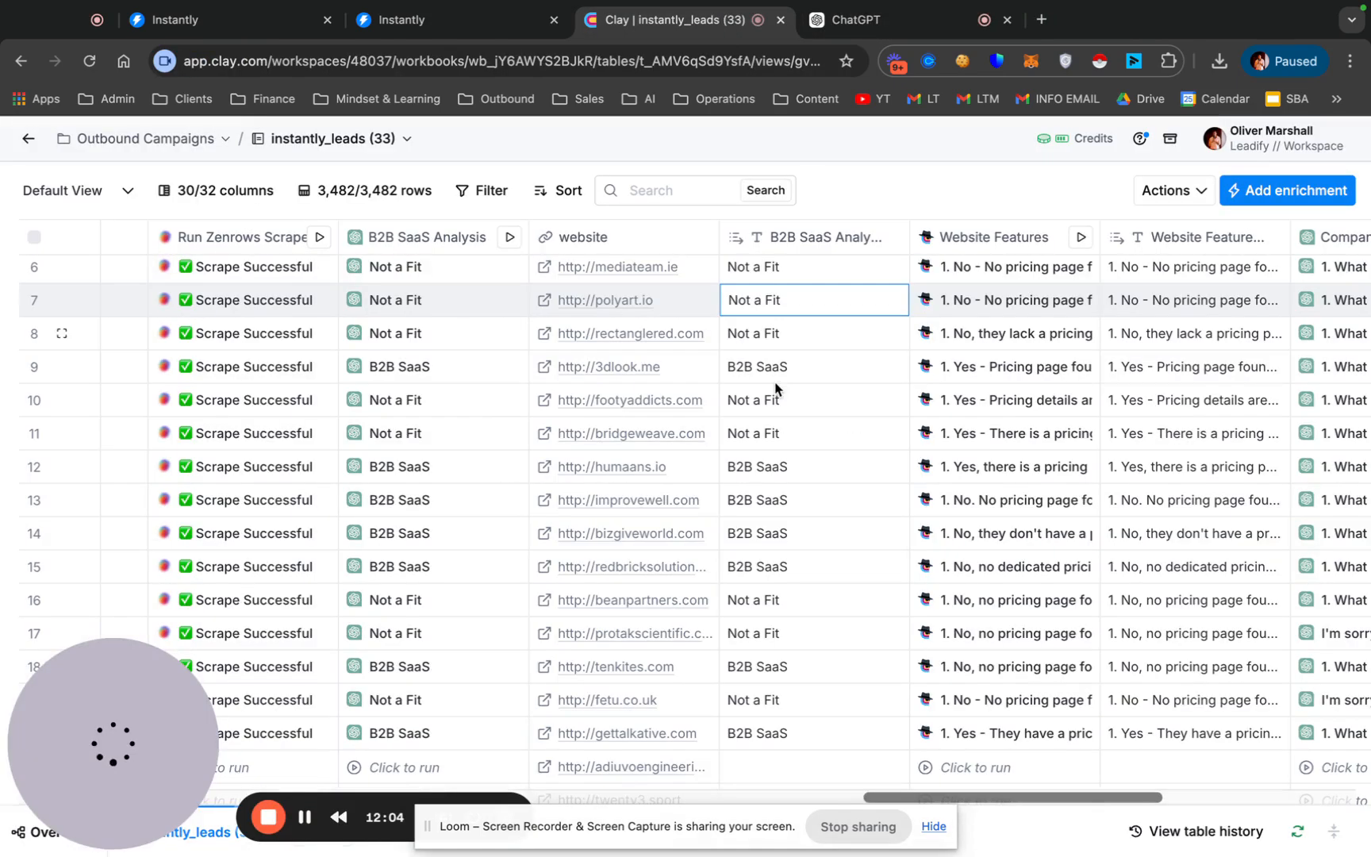
- Examine the B2B SaaS Analysis and Website Features results in the Clay table, down to the rows not yet run
{"action": "scroll", "coordinate": [845, 444], "scroll_direction": "right", "scroll_amount": 5}
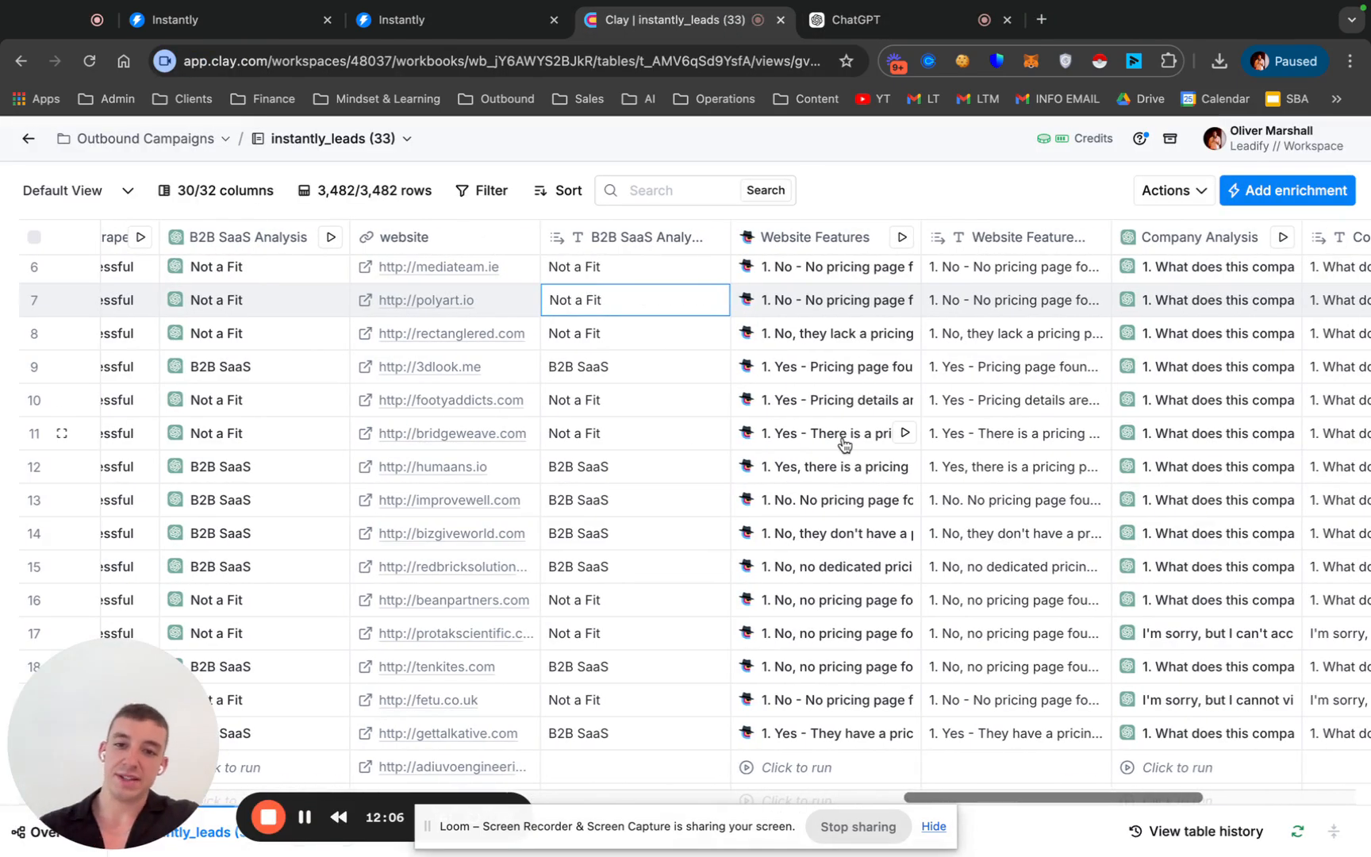
{"action": "scroll", "coordinate": [649, 490], "scroll_direction": "up", "scroll_amount": 5}
{"action": "scroll", "coordinate": [649, 489], "scroll_direction": "down", "scroll_amount": 5}
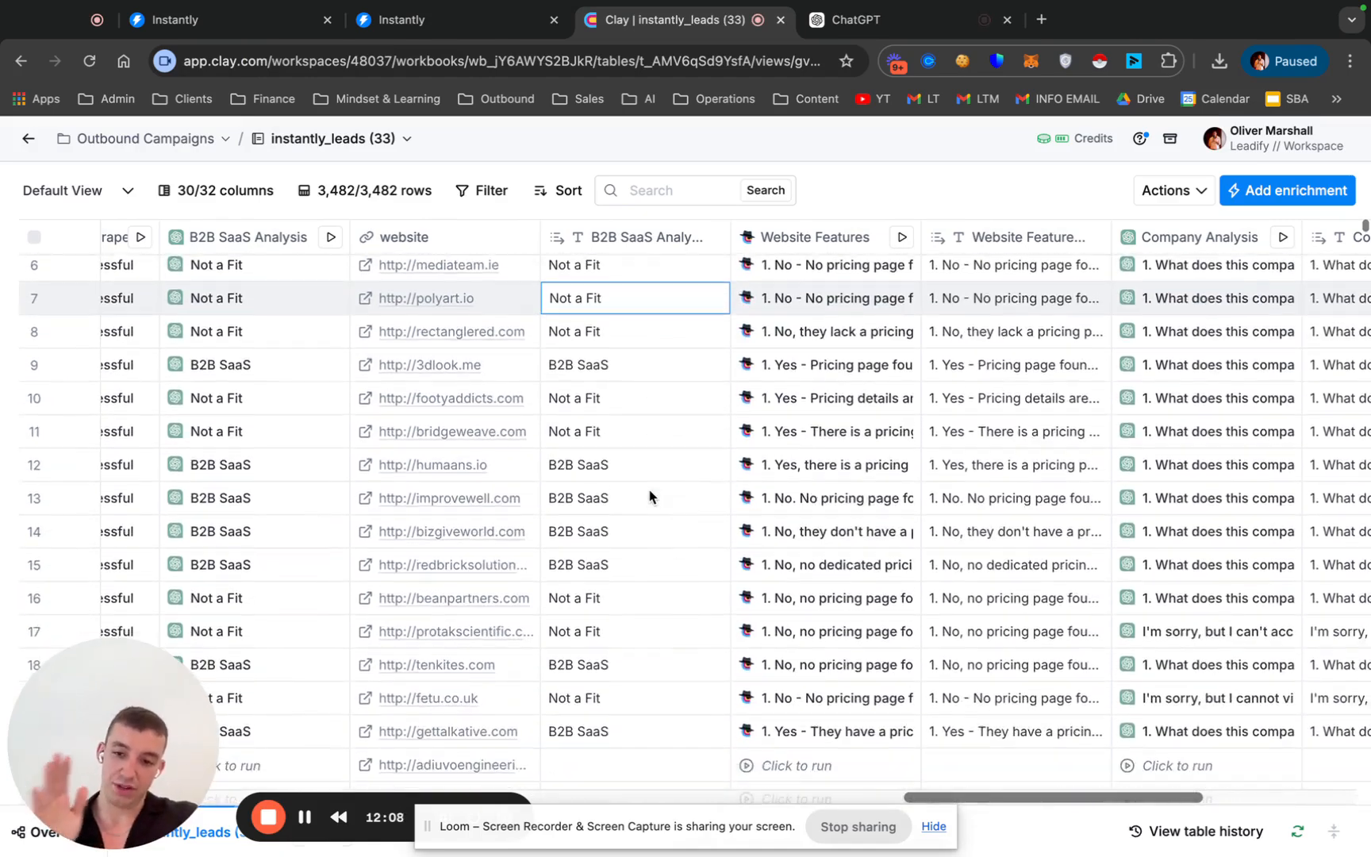
{"action": "scroll", "coordinate": [649, 490], "scroll_direction": "down", "scroll_amount": 1}
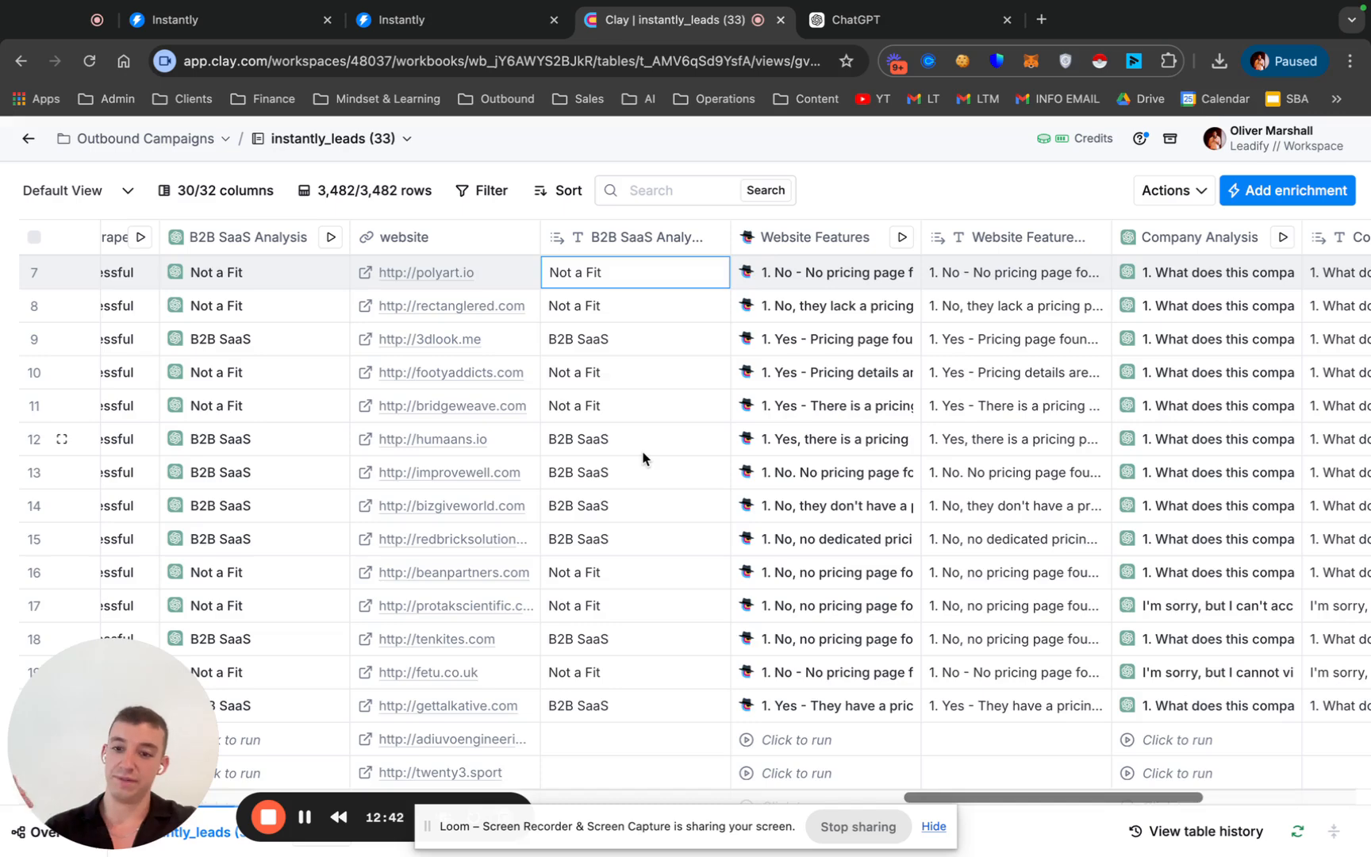
{"action": "scroll", "coordinate": [643, 457], "scroll_direction": "down", "scroll_amount": 2}
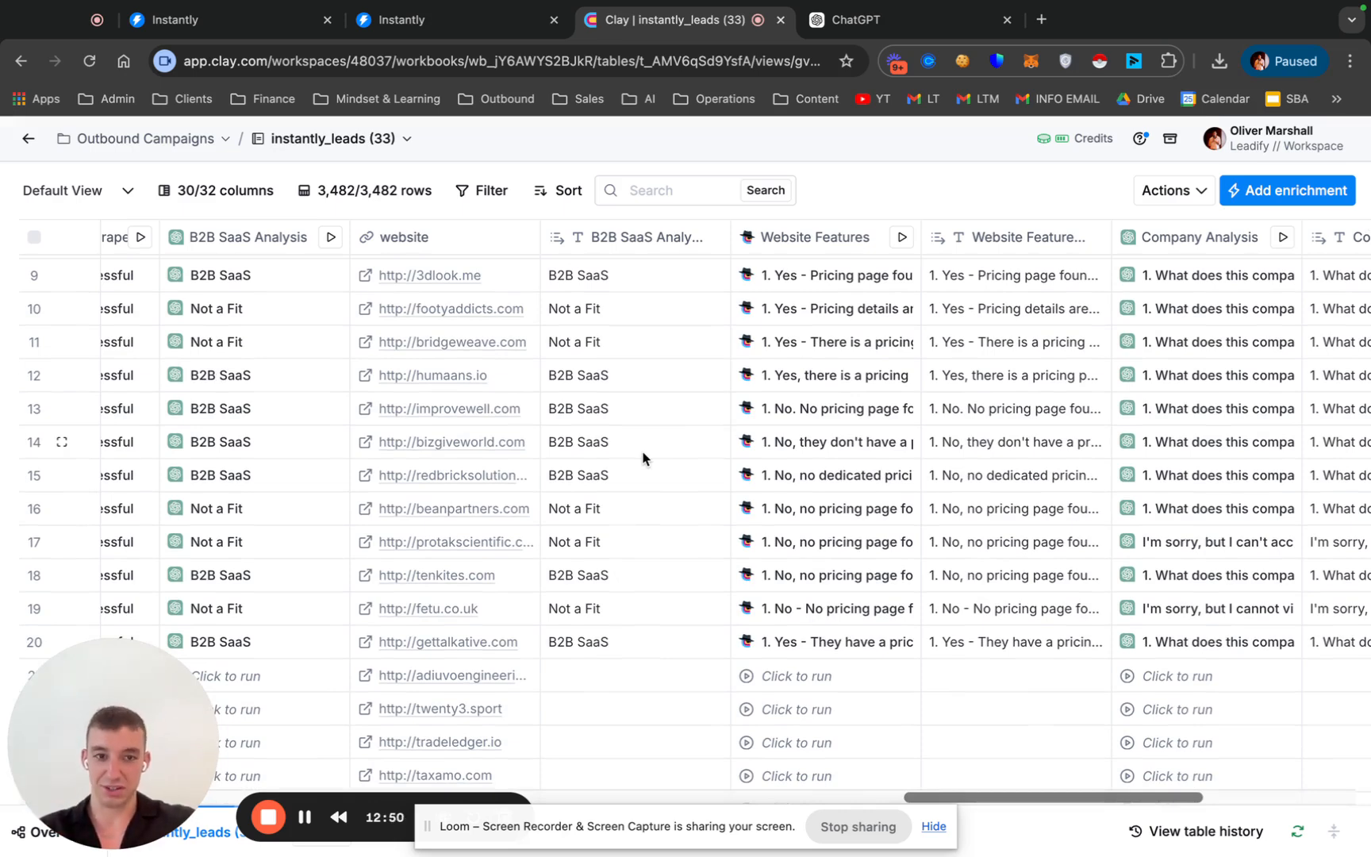
{"action": "scroll", "coordinate": [645, 459], "scroll_direction": "down", "scroll_amount": 1}
{"action": "scroll", "coordinate": [644, 458], "scroll_direction": "up", "scroll_amount": 1}
{"action": "scroll", "coordinate": [645, 458], "scroll_direction": "down", "scroll_amount": 1}
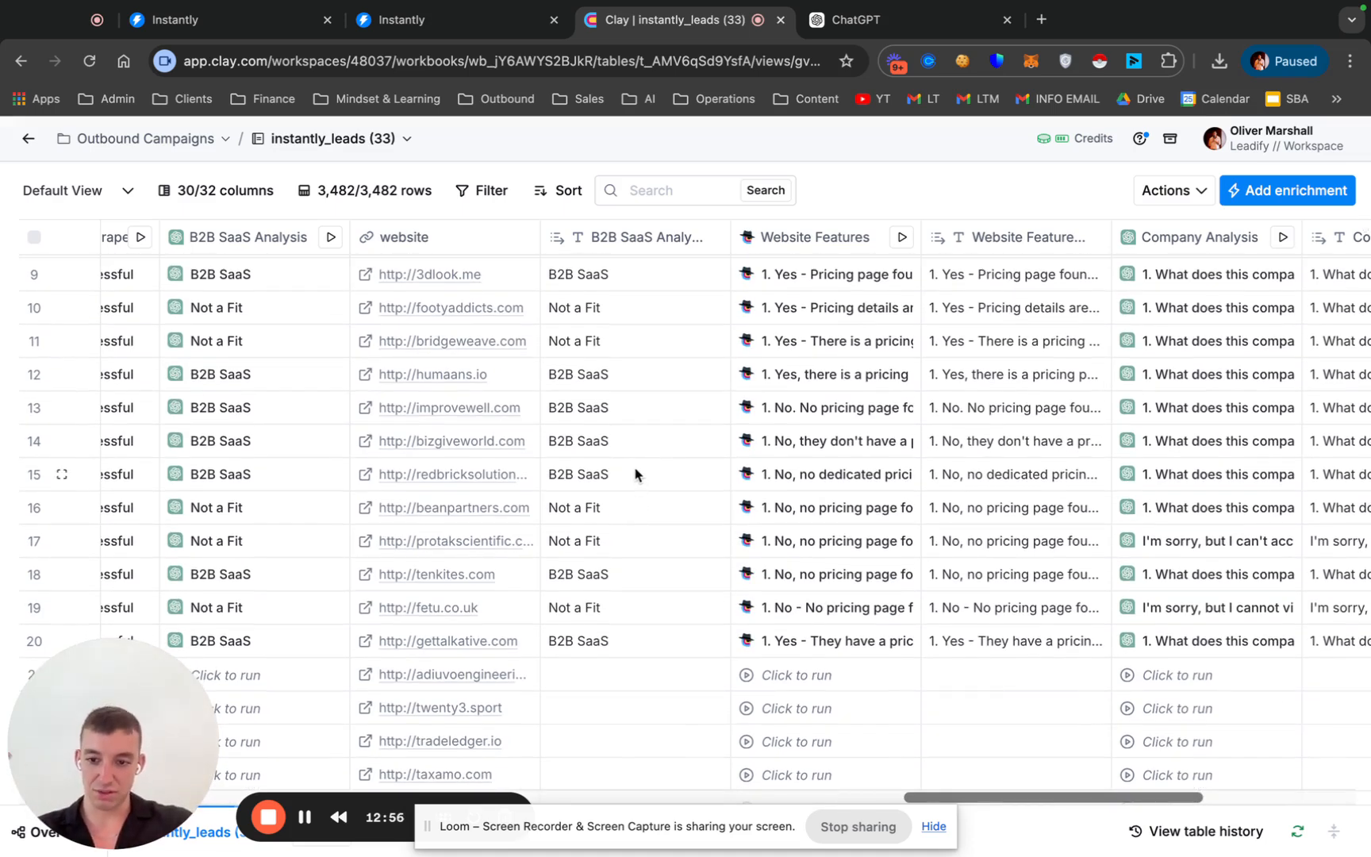
{"action": "scroll", "coordinate": [635, 474], "scroll_direction": "down", "scroll_amount": 3}
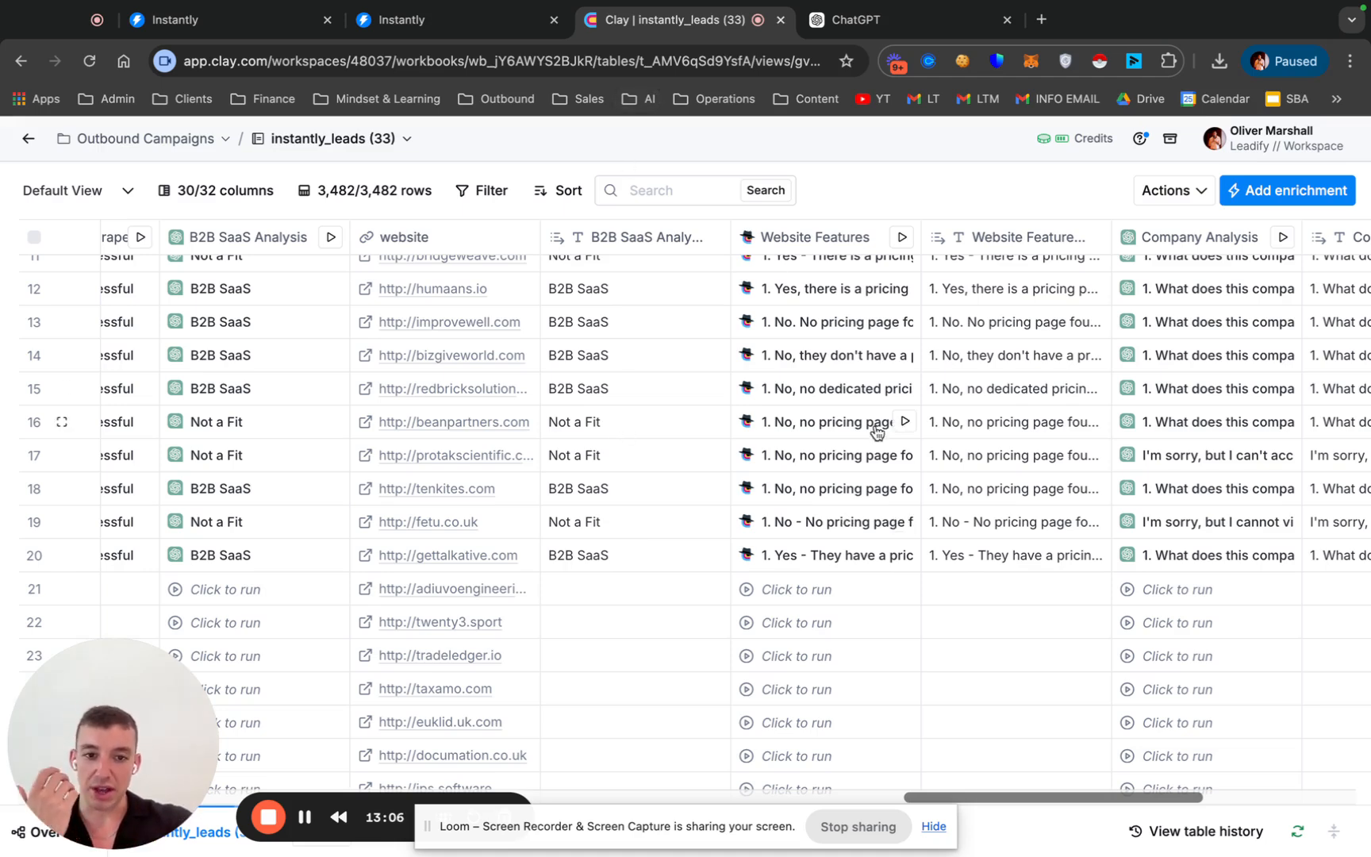
{"action": "scroll", "coordinate": [876, 431], "scroll_direction": "up", "scroll_amount": 5}
{"action": "scroll", "coordinate": [875, 431], "scroll_direction": "up", "scroll_amount": 5}
- Inspect the Website Features text results for the leads in rows 1, 5, 6 and 9 of the Clay table
{"action": "scroll", "coordinate": [985, 453], "scroll_direction": "right", "scroll_amount": 4}
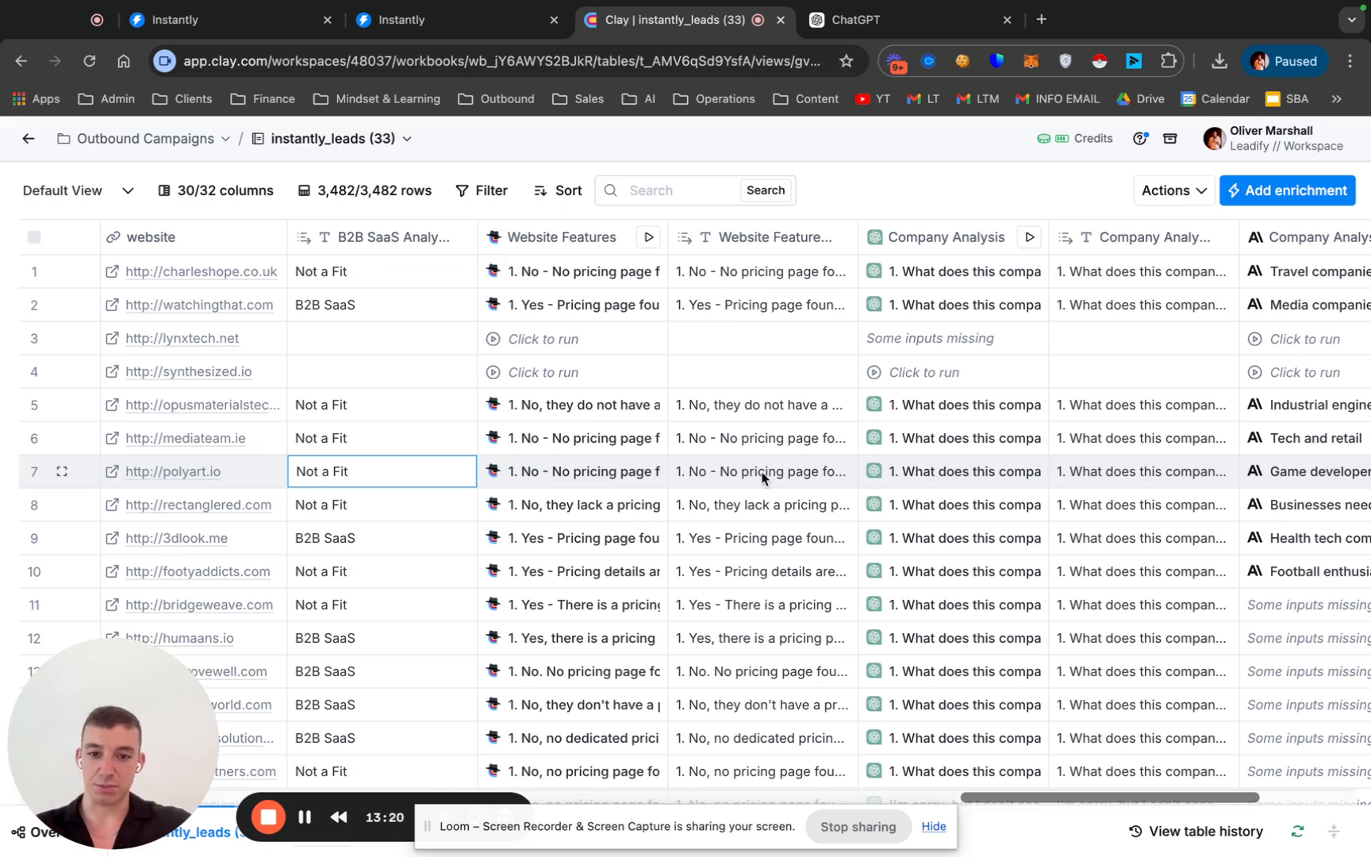
{"action": "scroll", "coordinate": [759, 474], "scroll_direction": "left", "scroll_amount": 3}
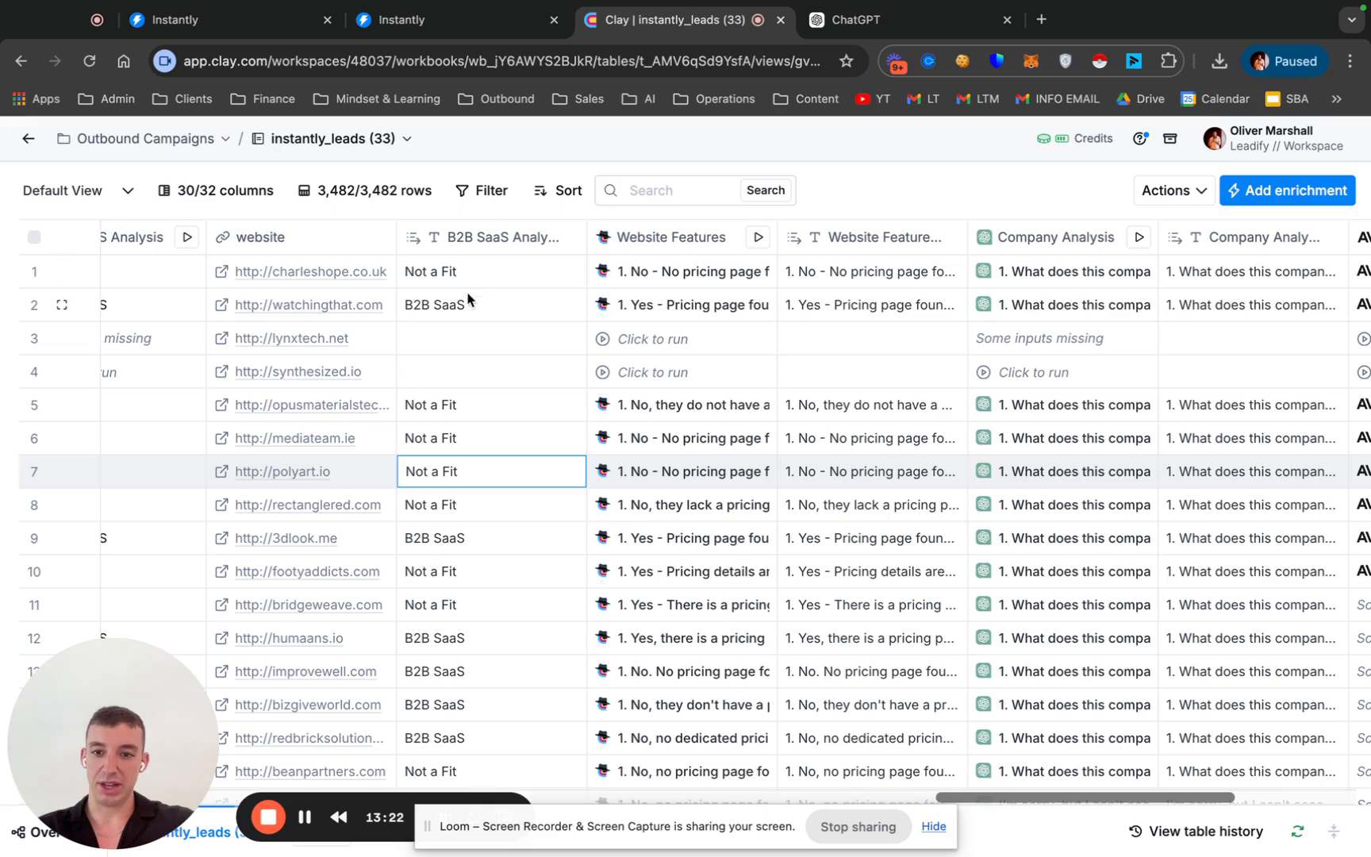
{"action": "left_click", "coordinate": [864, 271]}
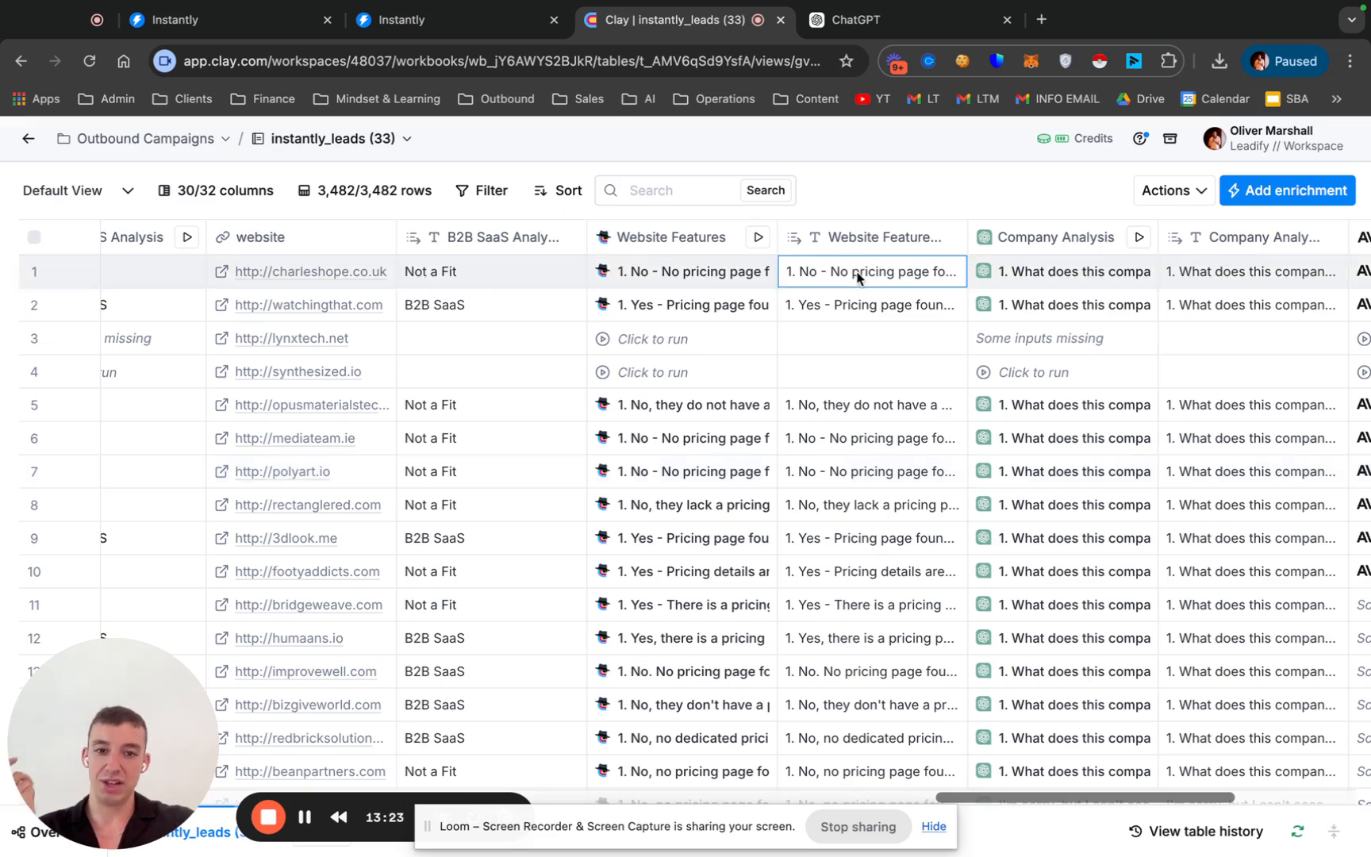
{"action": "left_click", "coordinate": [857, 273]}
{"action": "left_click", "coordinate": [869, 439]}
{"action": "left_click", "coordinate": [864, 411]}
{"action": "left_click", "coordinate": [865, 413]}
{"action": "left_click", "coordinate": [866, 536]}
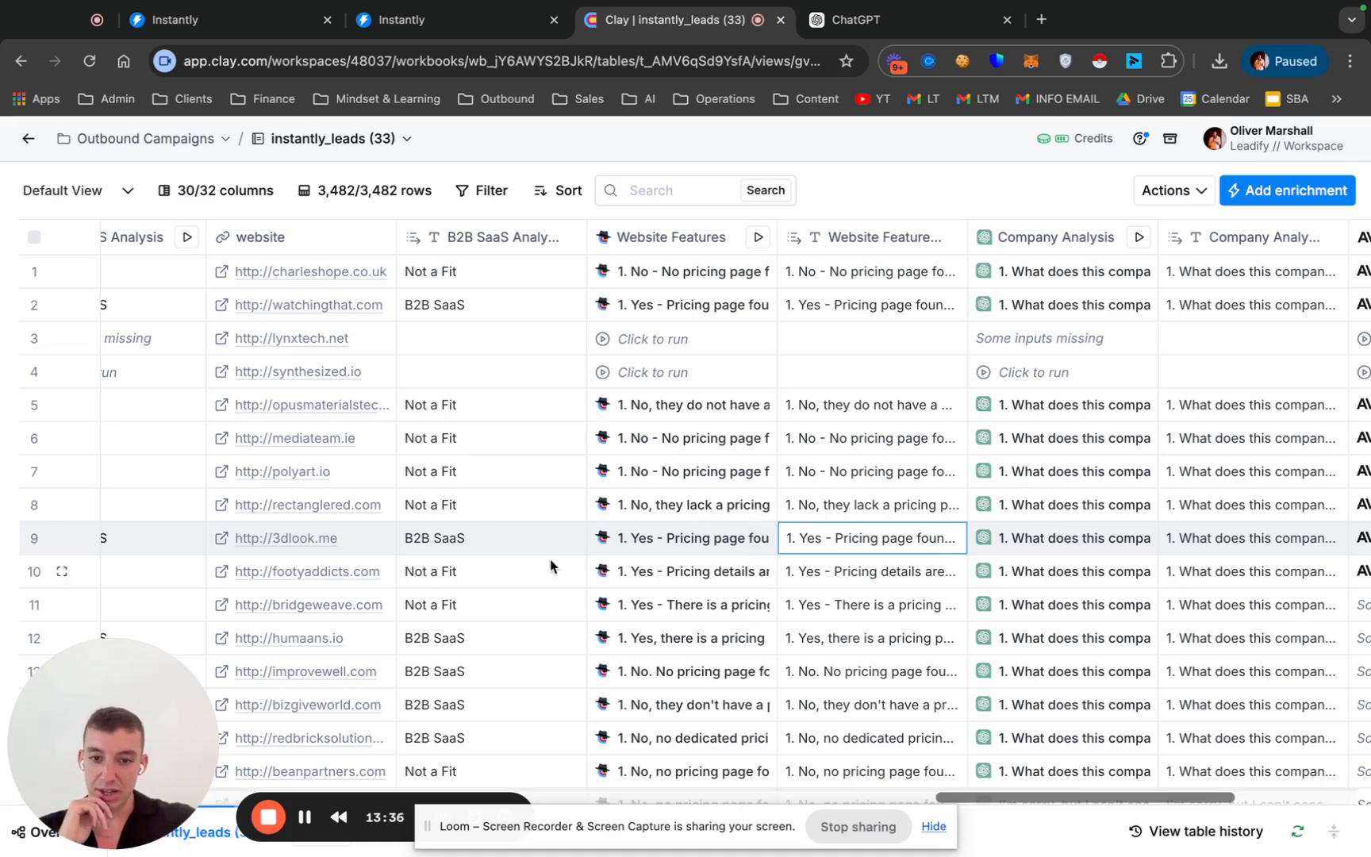
- Open the Website Features column's settings and read the mission's questions about the pricing page, enterprise pricing plan and demo section
{"action": "double_click", "coordinate": [864, 536]}
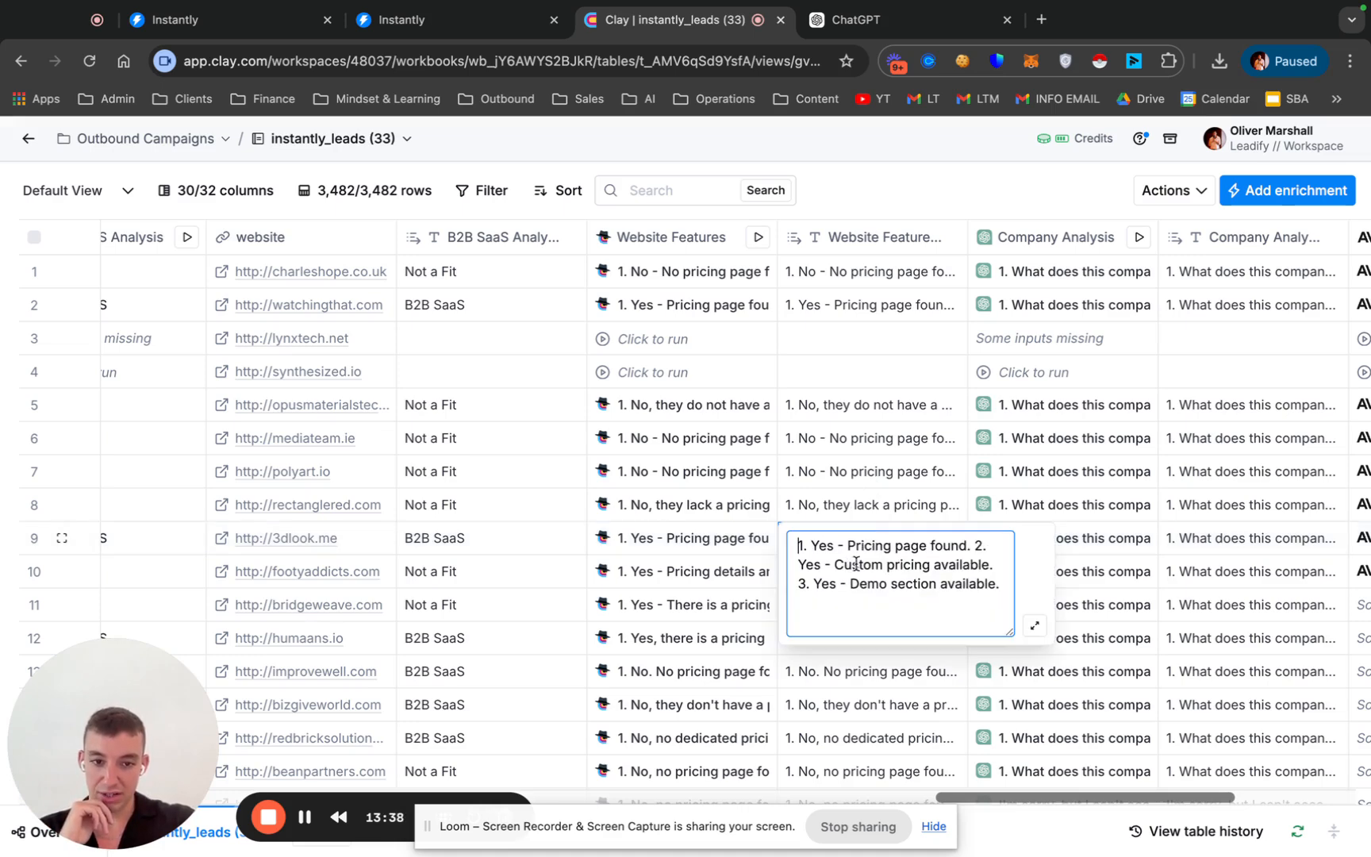
{"action": "left_click", "coordinate": [679, 238]}
{"action": "left_click", "coordinate": [820, 317]}
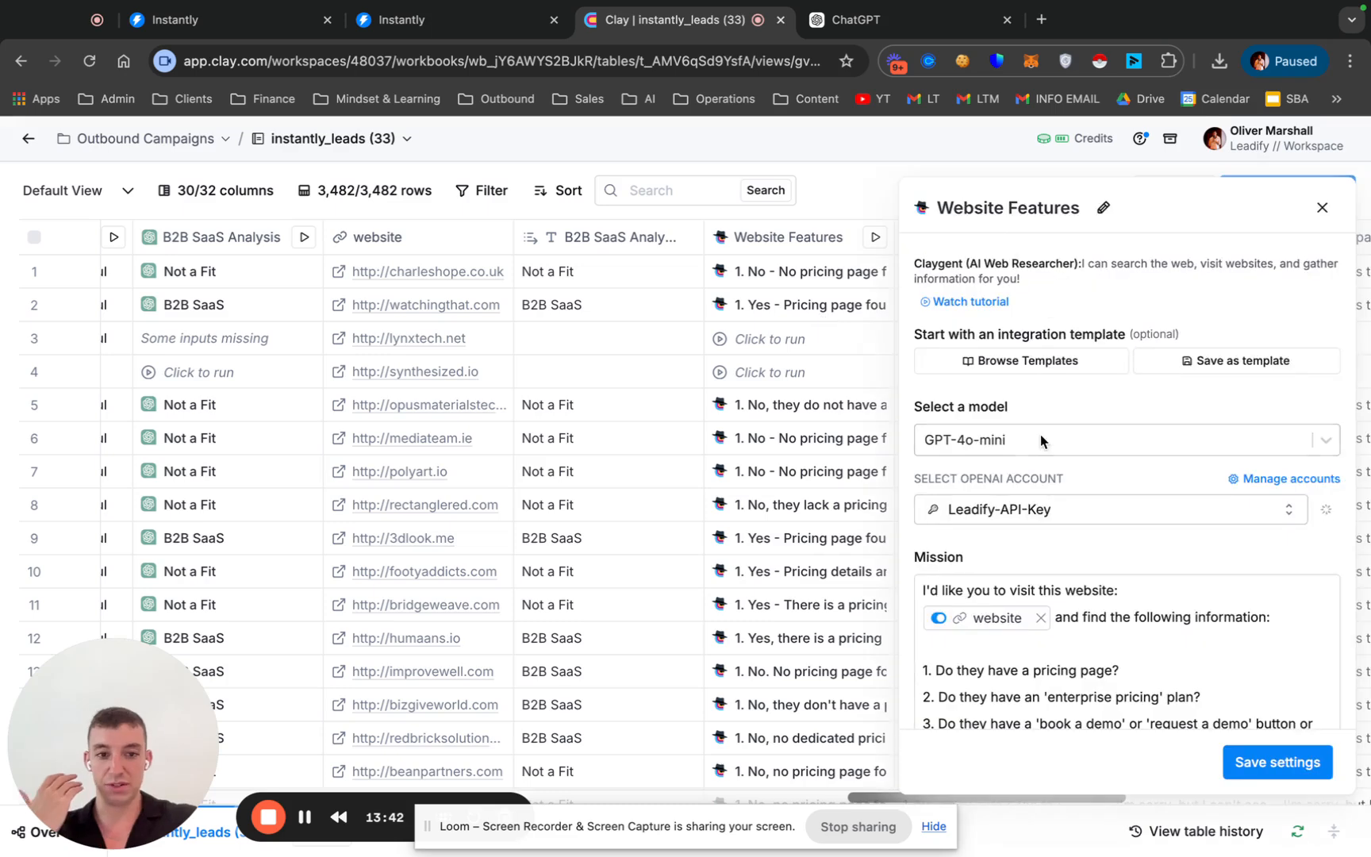
{"action": "scroll", "coordinate": [950, 339], "scroll_direction": "down", "scroll_amount": 5}
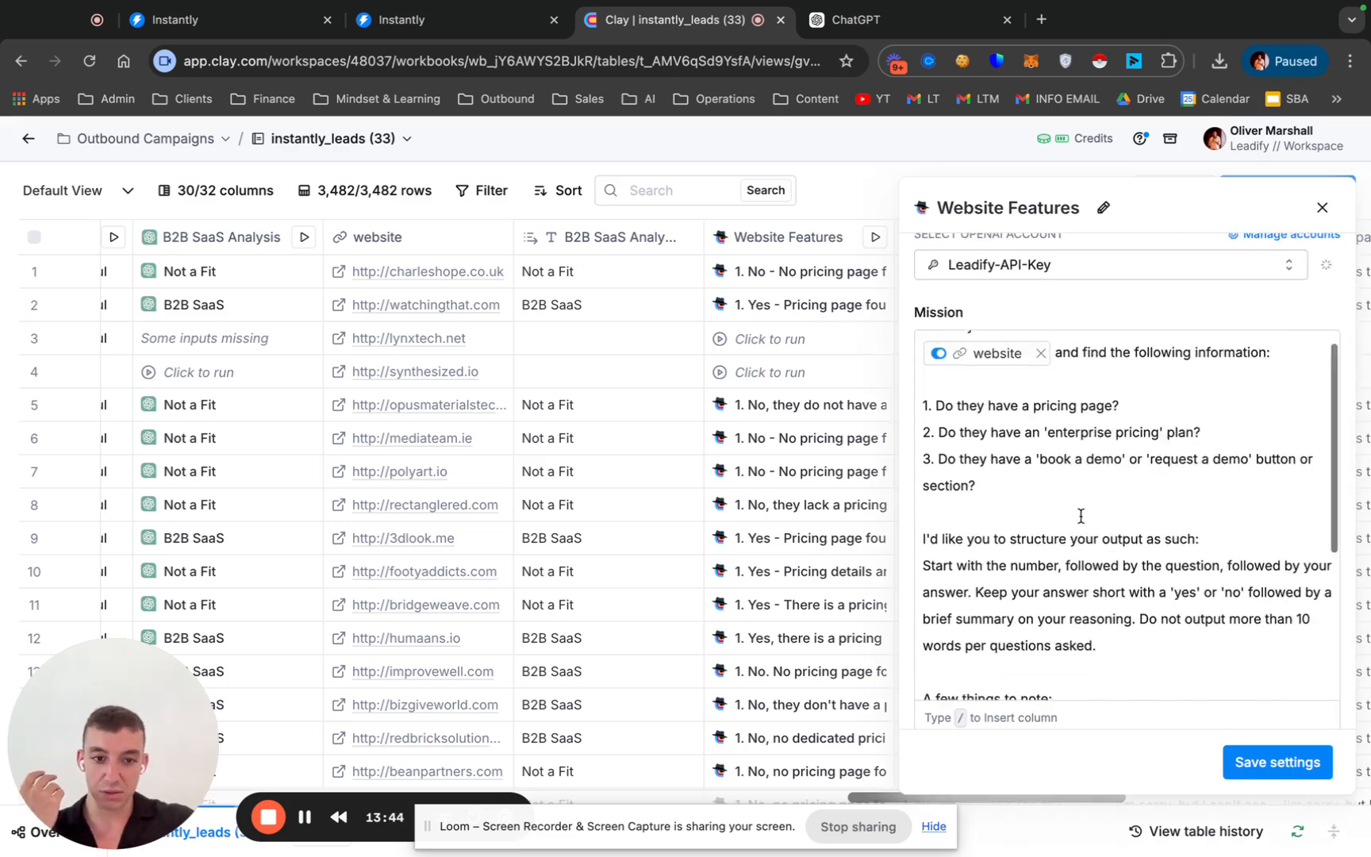
{"action": "scroll", "coordinate": [949, 341], "scroll_direction": "down", "scroll_amount": 2}
{"action": "left_click_drag", "start_coordinate": [946, 369], "coordinate": [1095, 431]}
{"action": "scroll", "coordinate": [1093, 517], "scroll_direction": "down", "scroll_amount": 2}
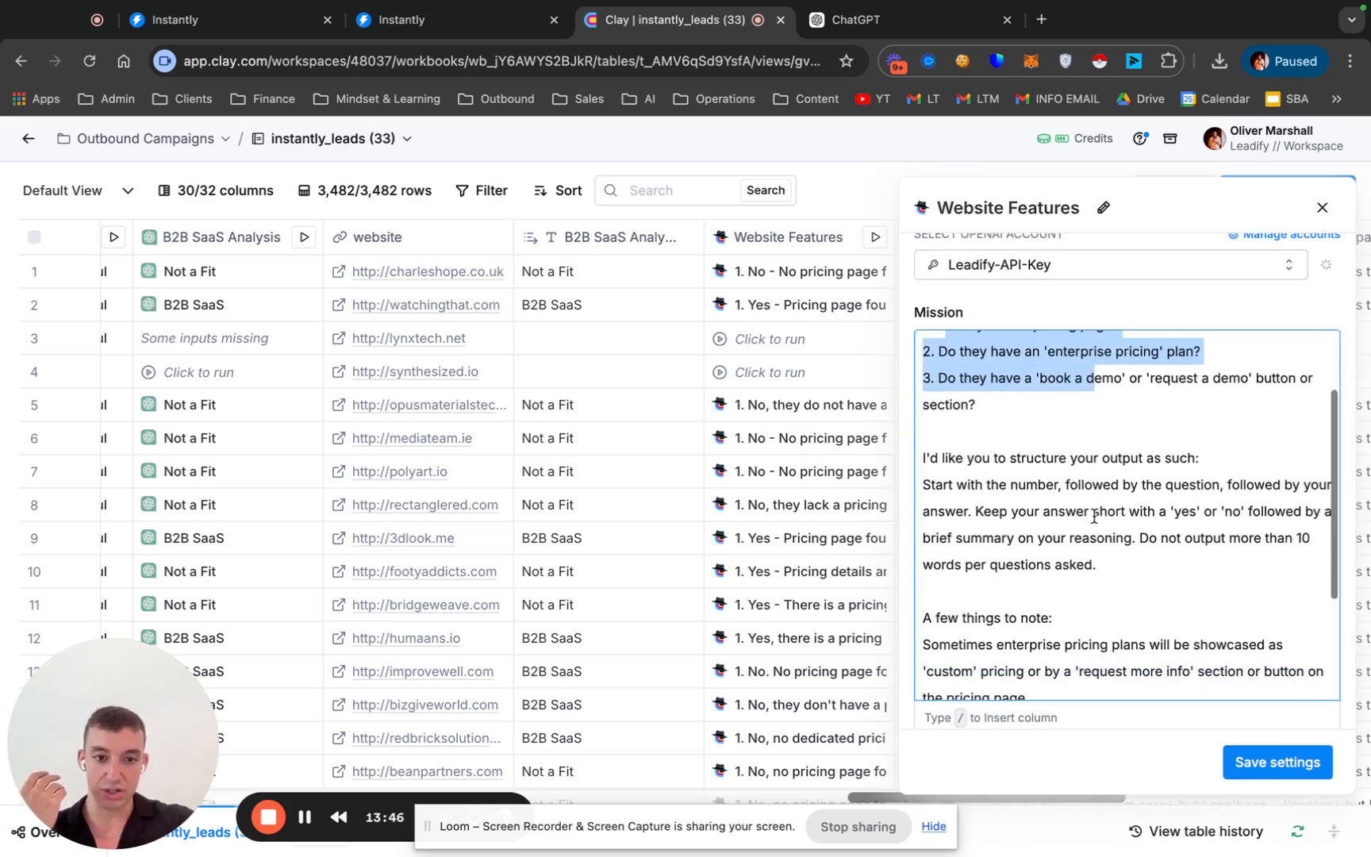
- Read the mission's output structure and its notes on enterprise pricing and demo wording, and close the Website Features settings
{"action": "left_click_drag", "start_coordinate": [931, 451], "coordinate": [1152, 534]}
{"action": "scroll", "coordinate": [1152, 534], "scroll_direction": "down", "scroll_amount": 4}
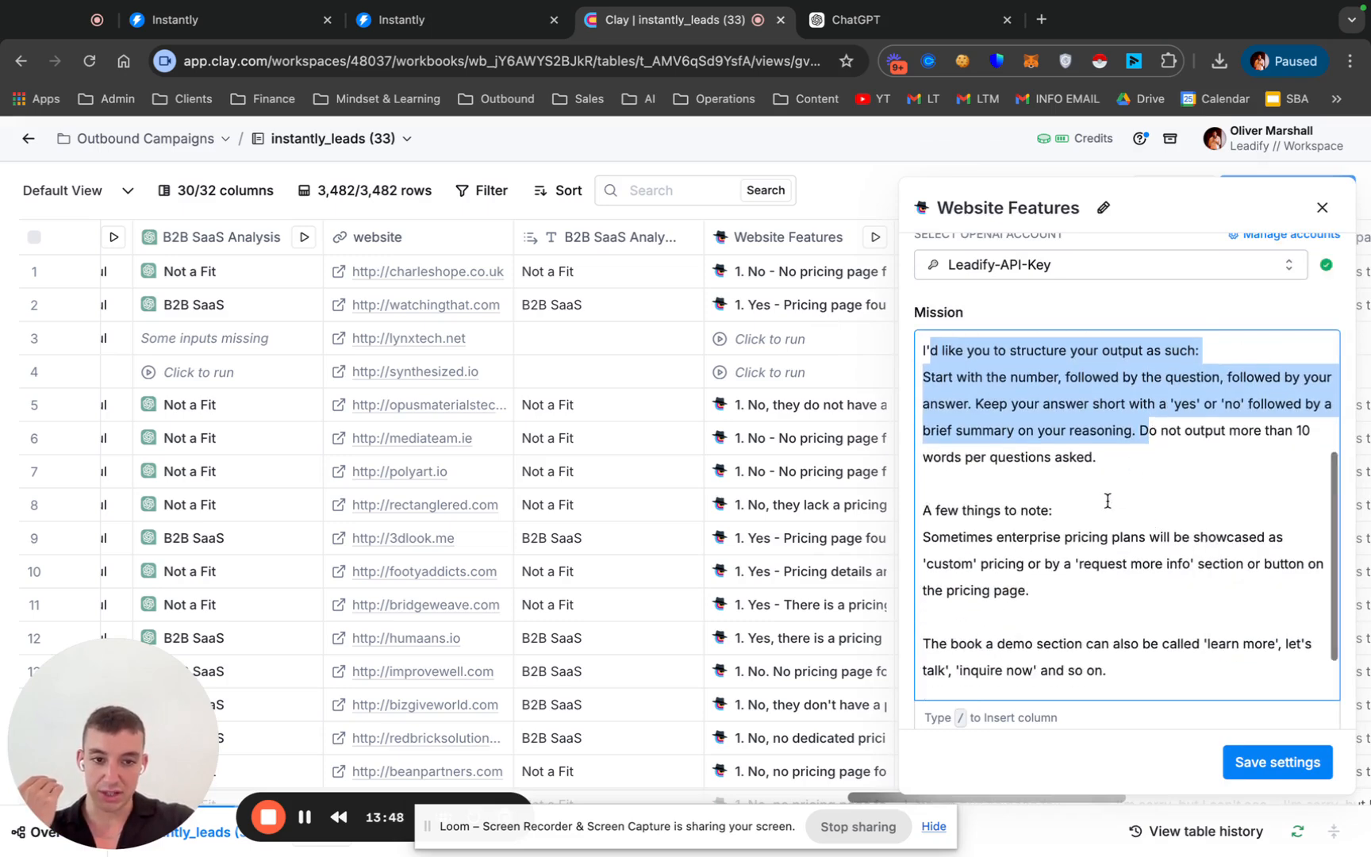
{"action": "left_click_drag", "start_coordinate": [936, 510], "coordinate": [1149, 666]}
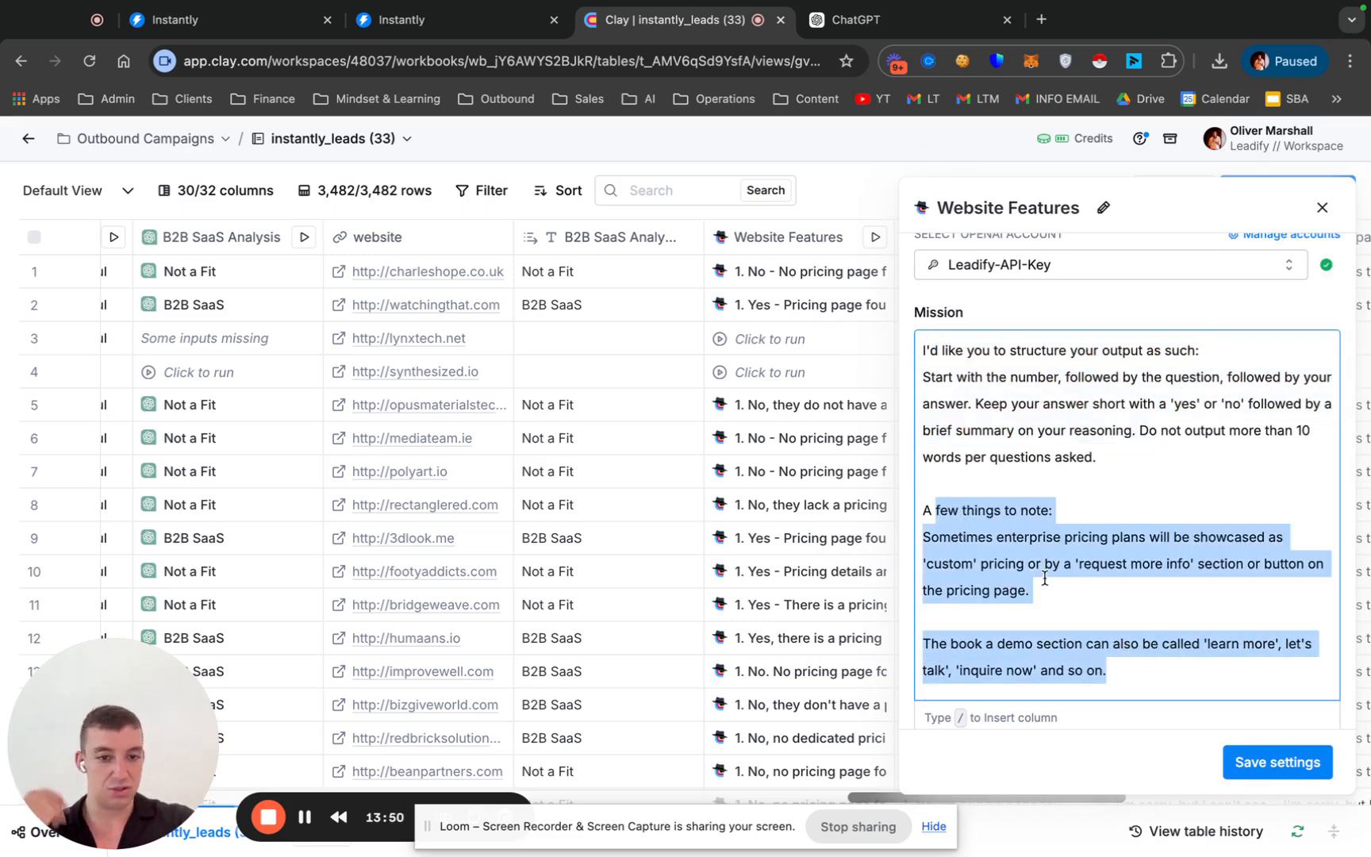
{"action": "left_click", "coordinate": [1099, 610]}
{"action": "triple_click", "coordinate": [1123, 663]}
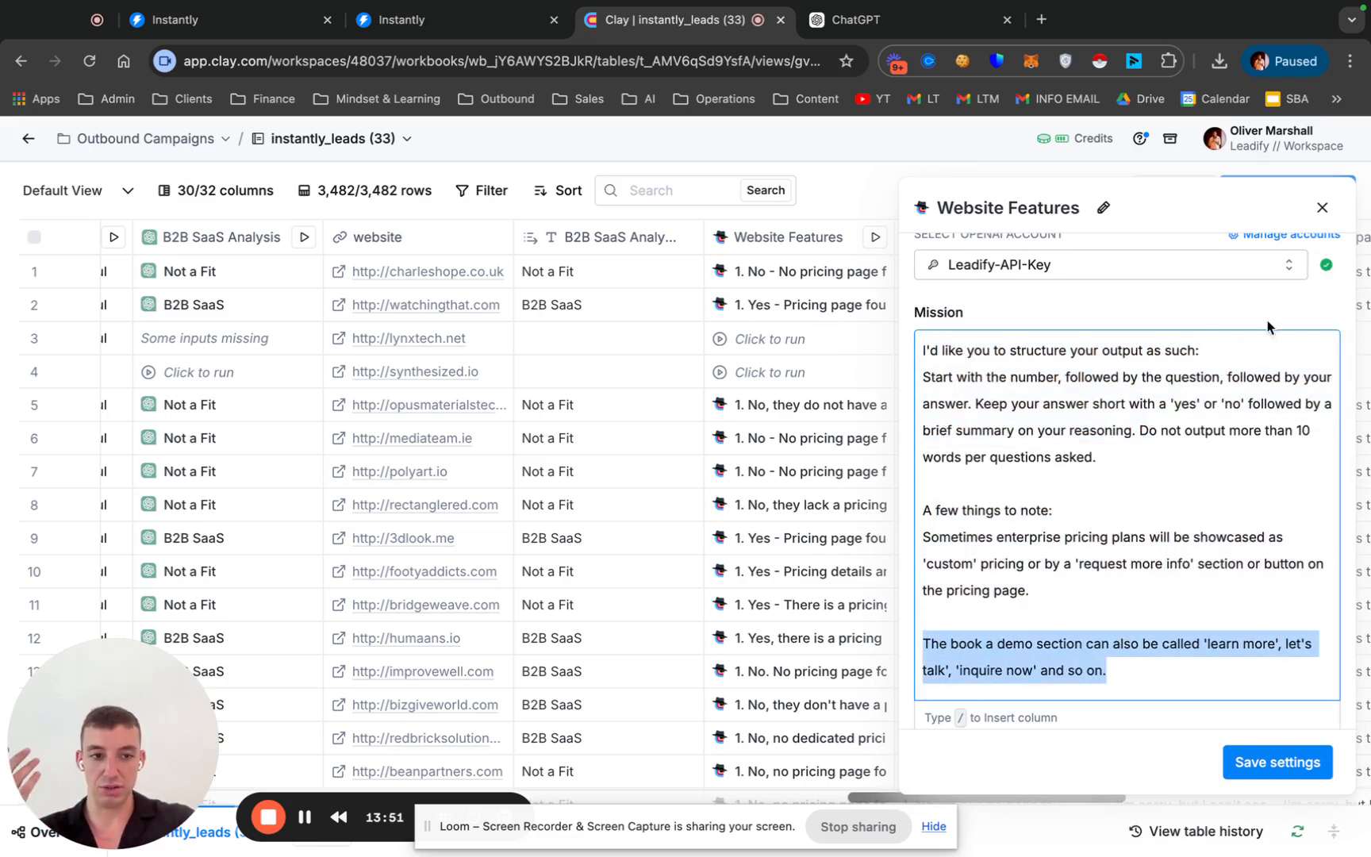
{"action": "left_click", "coordinate": [1322, 208]}
- Inspect the Website Features text result for the 3dlook.me lead in row 9 and open that lead's website
{"action": "scroll", "coordinate": [829, 474], "scroll_direction": "right", "scroll_amount": 3}
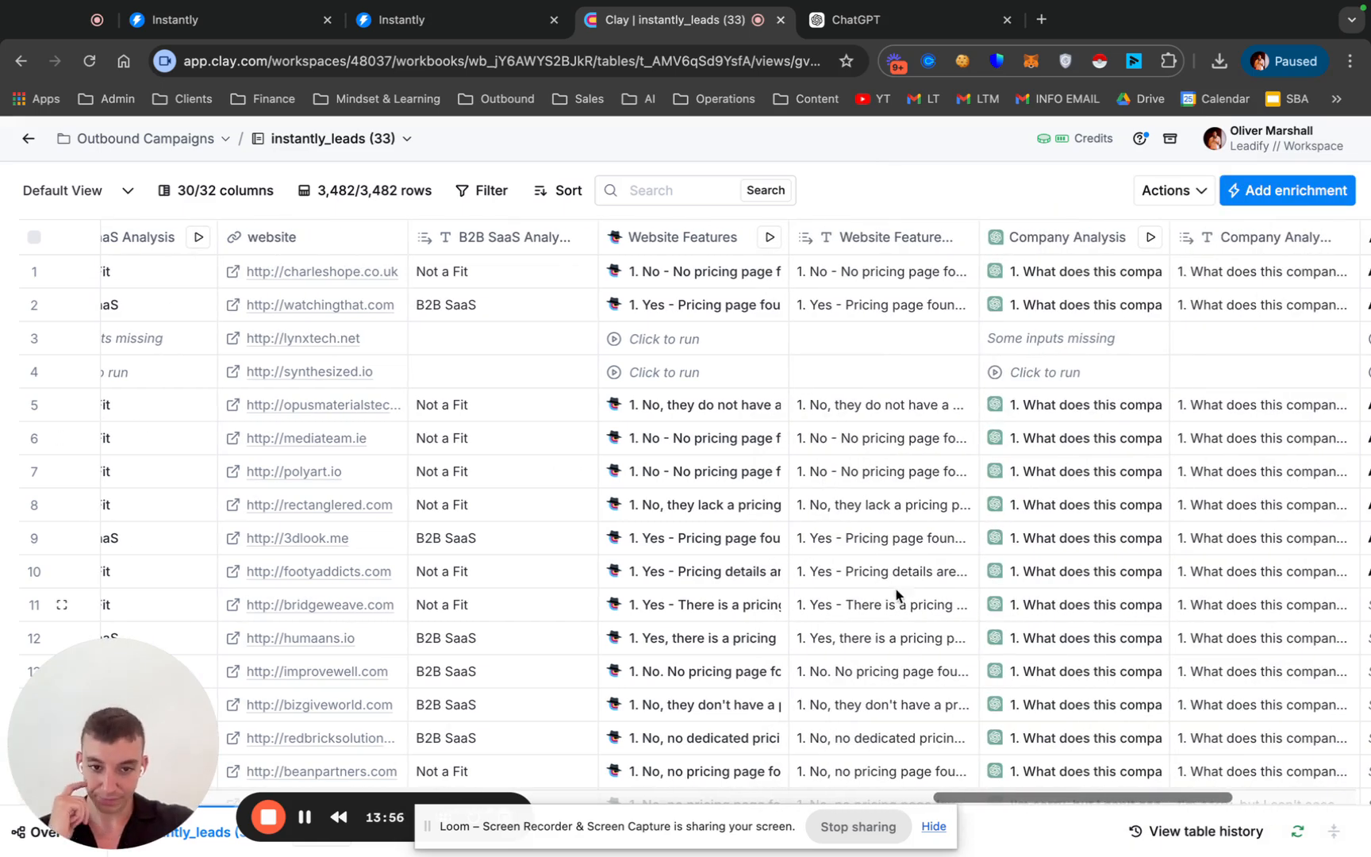
{"action": "scroll", "coordinate": [878, 538], "scroll_direction": "down", "scroll_amount": 1}
{"action": "scroll", "coordinate": [877, 538], "scroll_direction": "down", "scroll_amount": 1}
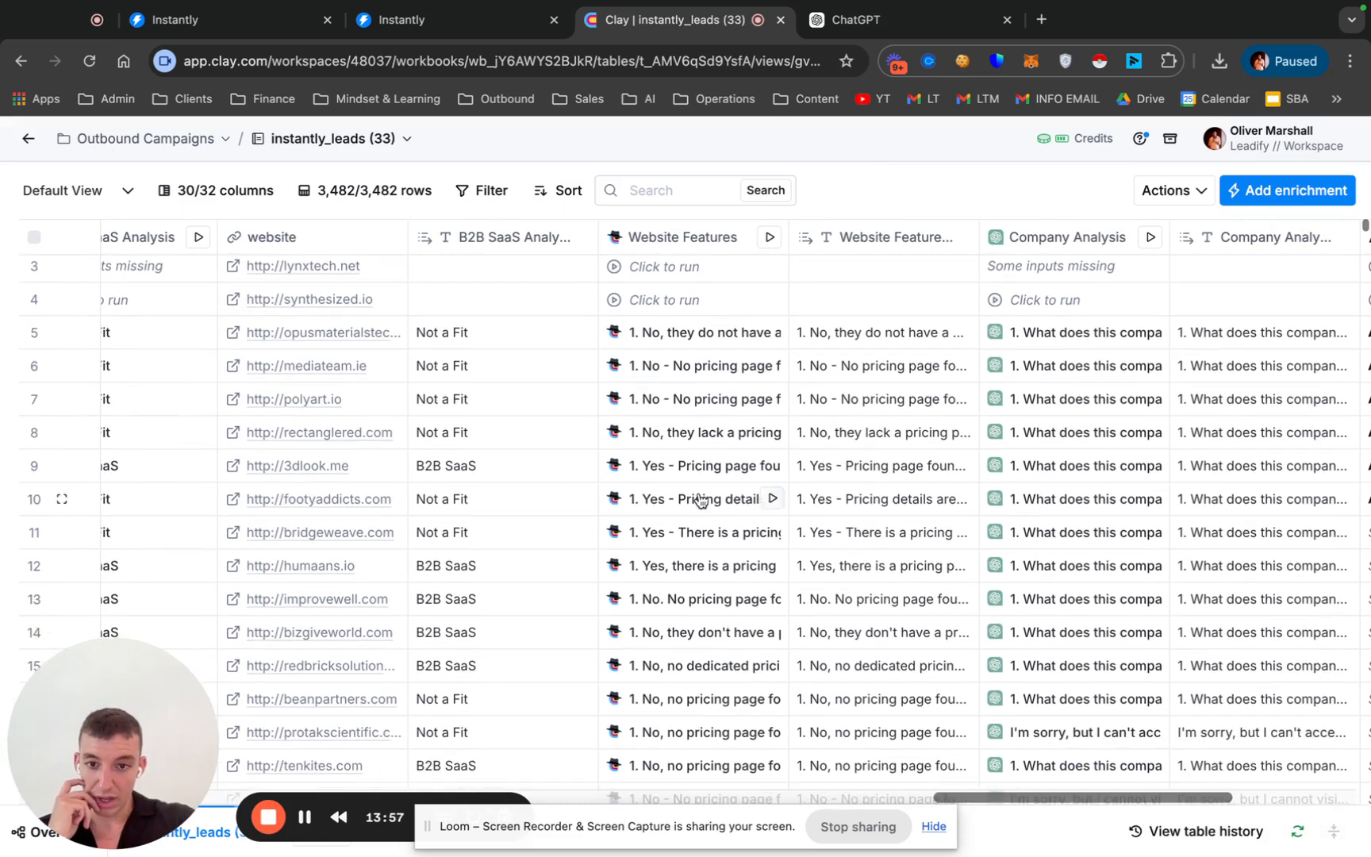
{"action": "double_click", "coordinate": [883, 468]}
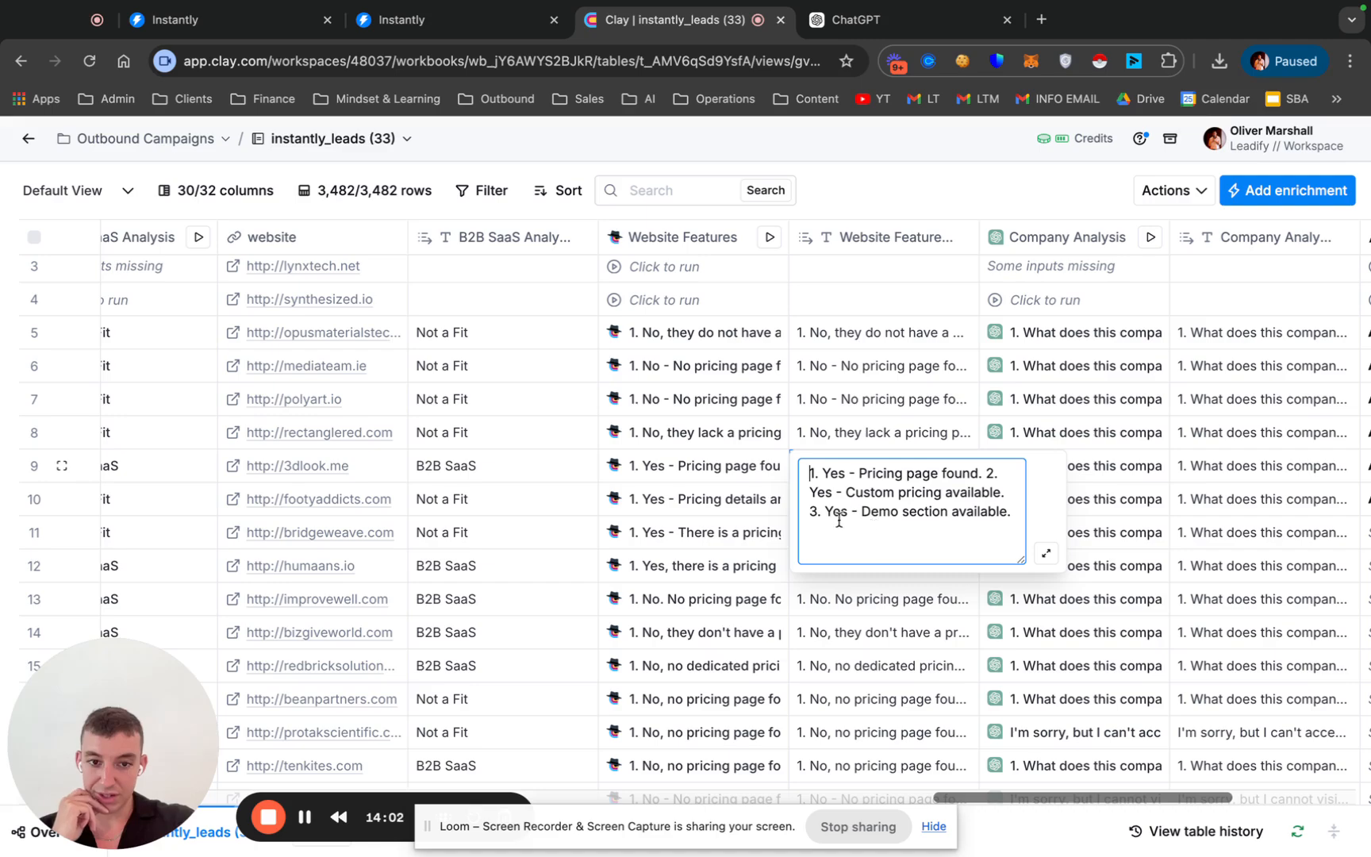
{"action": "left_click", "coordinate": [236, 471]}
{"action": "left_click", "coordinate": [885, 22]}
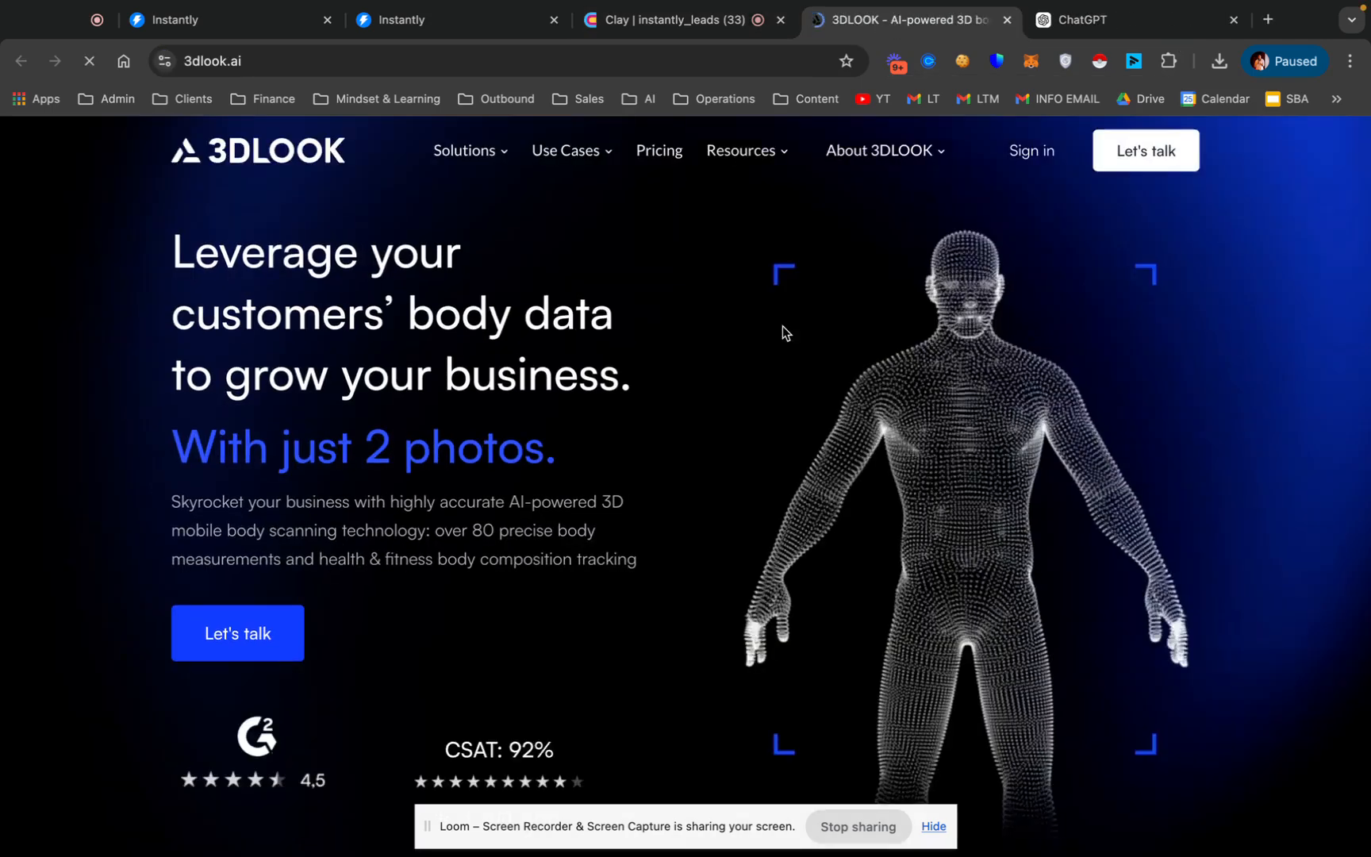
- Check the 3DLOOK pricing page for its plans and demo request section, and close the site to return to the Clay table
{"action": "left_click", "coordinate": [660, 150]}
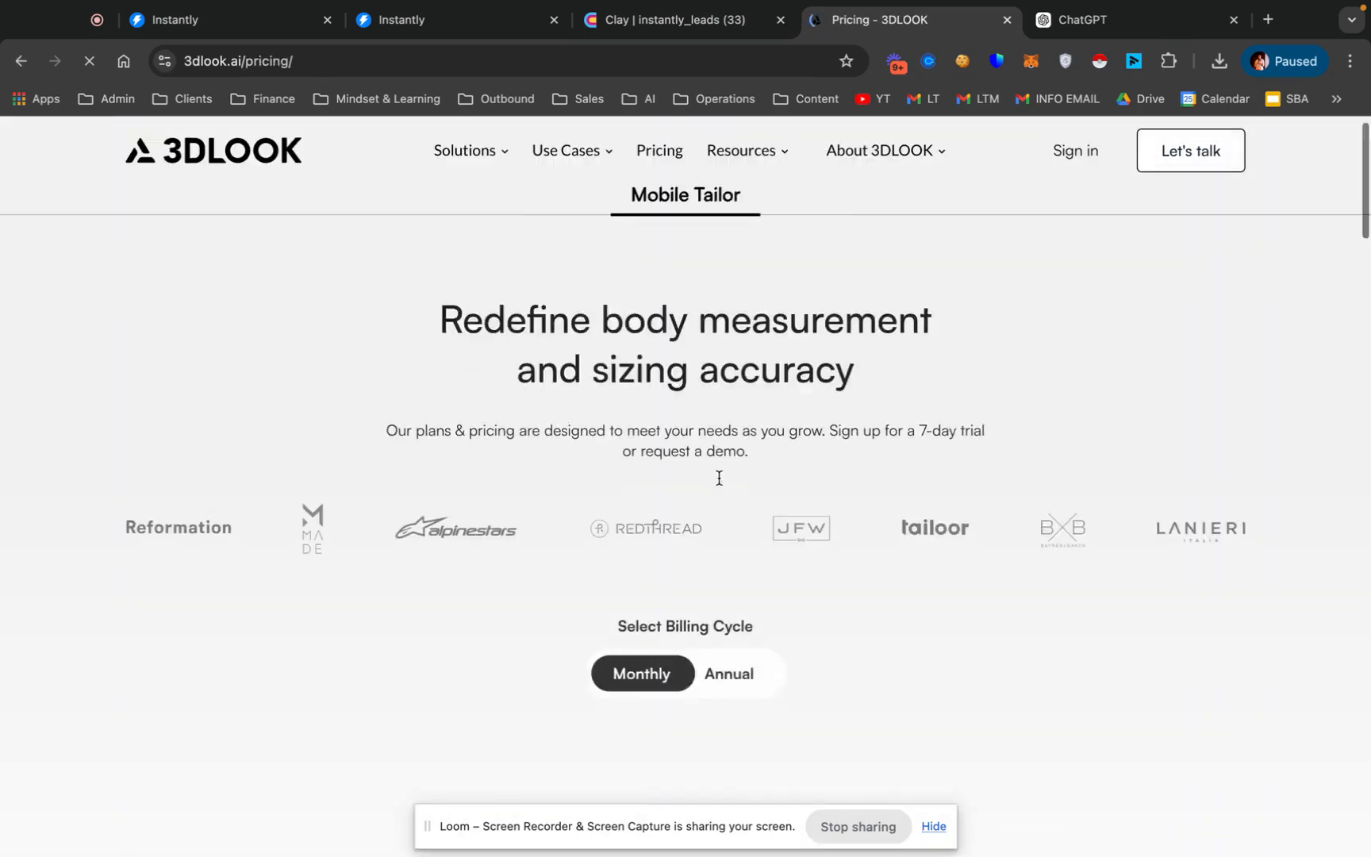
{"action": "scroll", "coordinate": [719, 480], "scroll_direction": "down", "scroll_amount": 5}
{"action": "scroll", "coordinate": [719, 480], "scroll_direction": "down", "scroll_amount": 10}
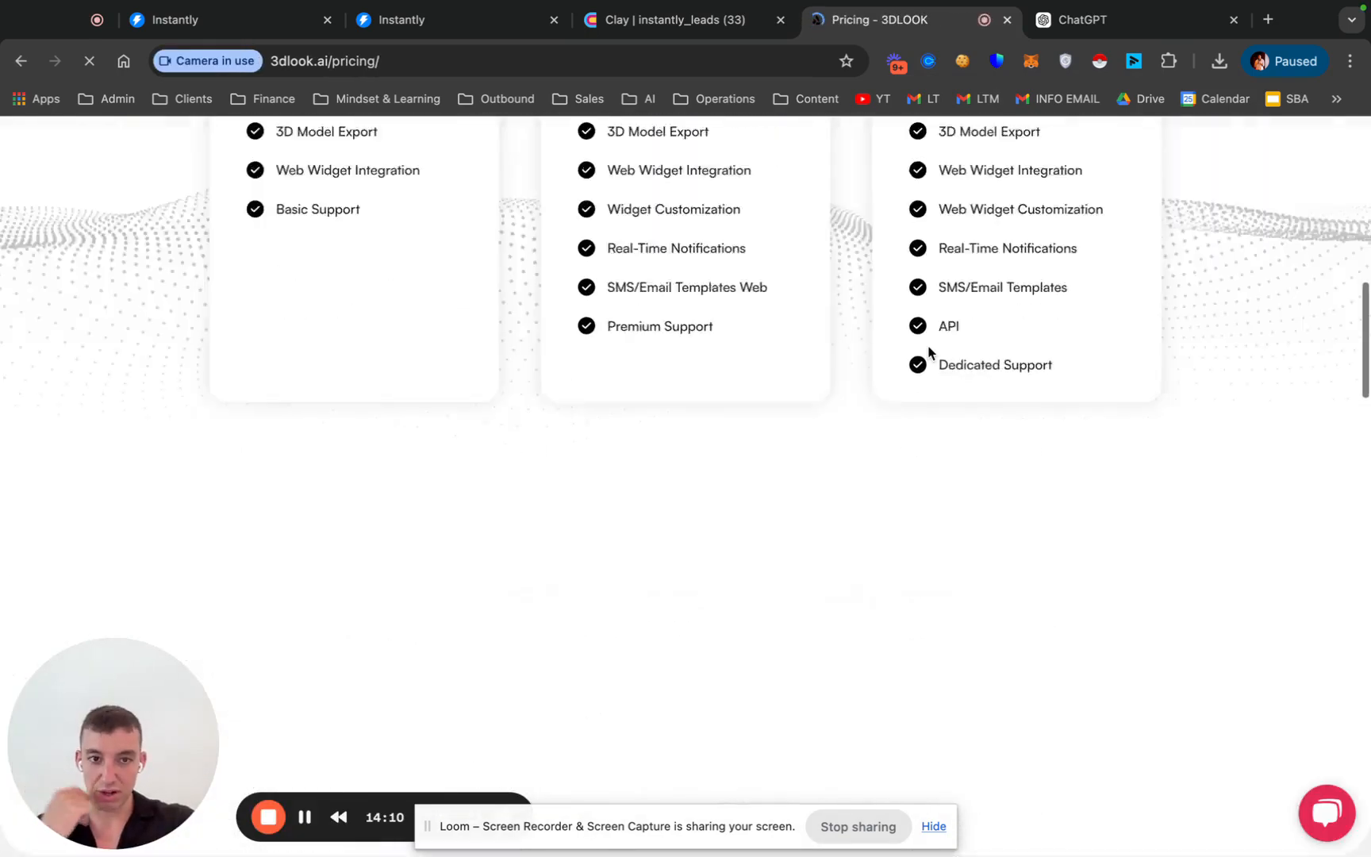
{"action": "scroll", "coordinate": [693, 524], "scroll_direction": "down", "scroll_amount": 15}
{"action": "scroll", "coordinate": [692, 536], "scroll_direction": "up", "scroll_amount": 5}
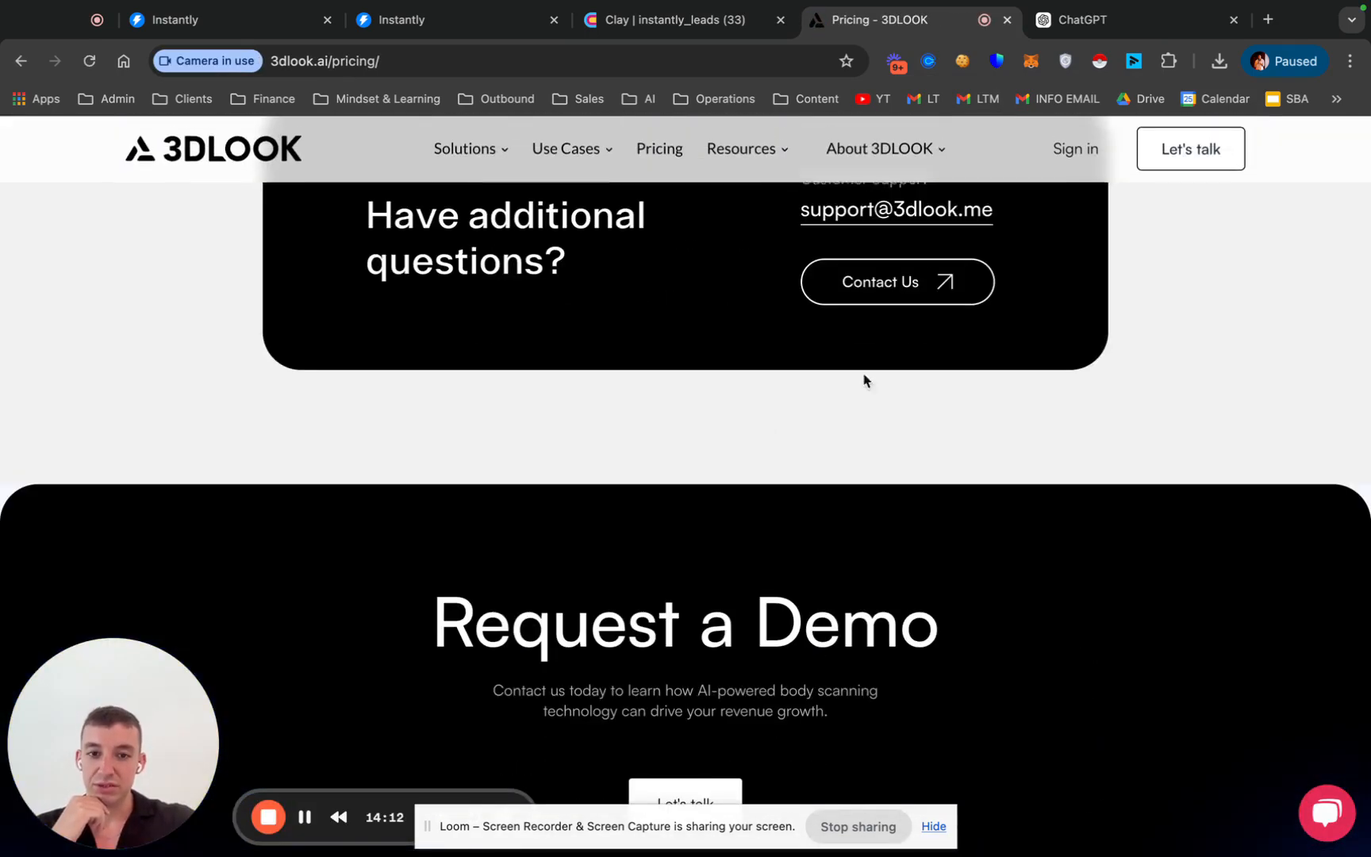
{"action": "left_click", "coordinate": [663, 21]}
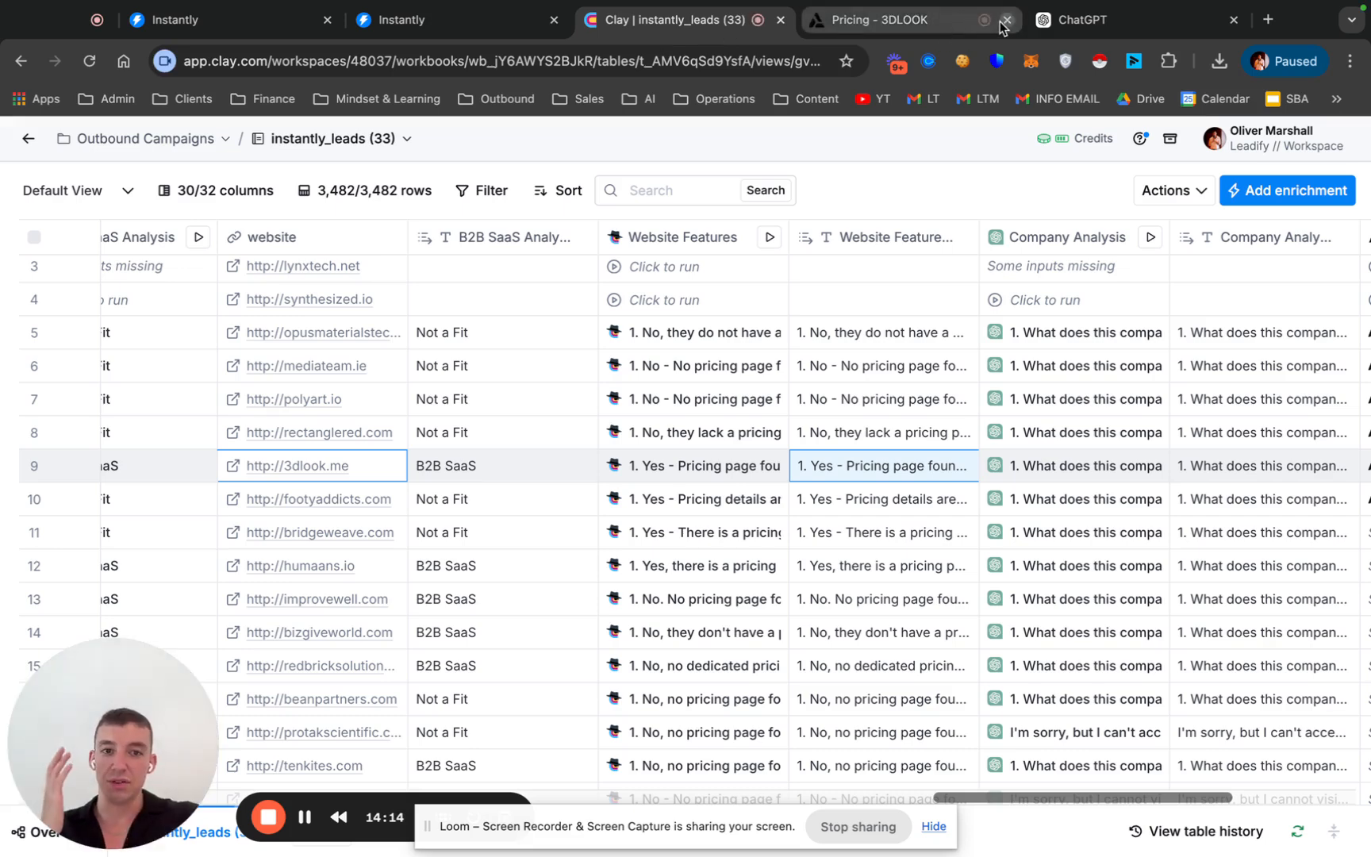
{"action": "left_click", "coordinate": [1006, 21]}
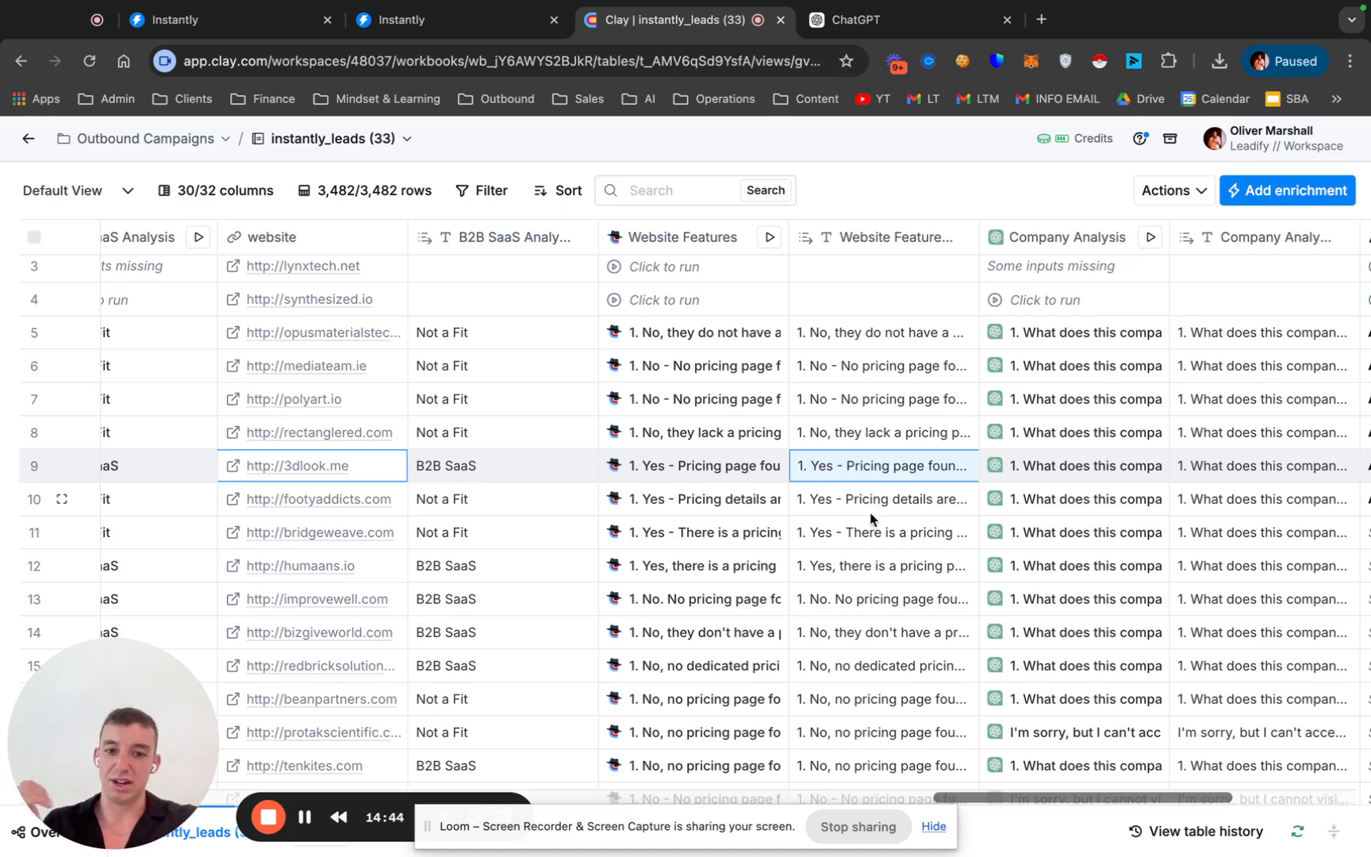
- Examine the Website Features results down to the rows not yet run, and the neighbouring Company Analysis columns
{"action": "scroll", "coordinate": [874, 537], "scroll_direction": "down", "scroll_amount": 4}
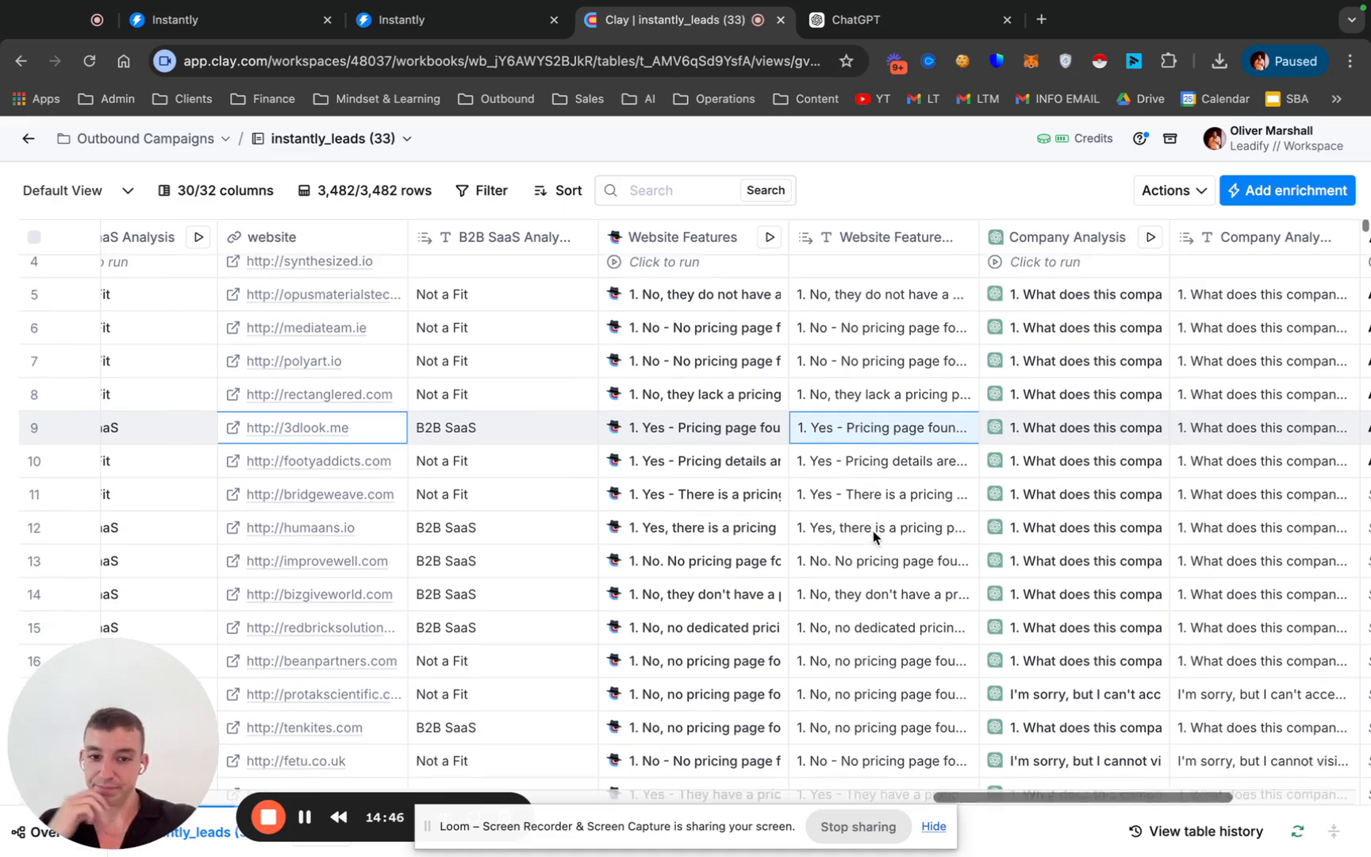
{"action": "scroll", "coordinate": [874, 537], "scroll_direction": "up", "scroll_amount": 2}
{"action": "scroll", "coordinate": [874, 537], "scroll_direction": "up", "scroll_amount": 1}
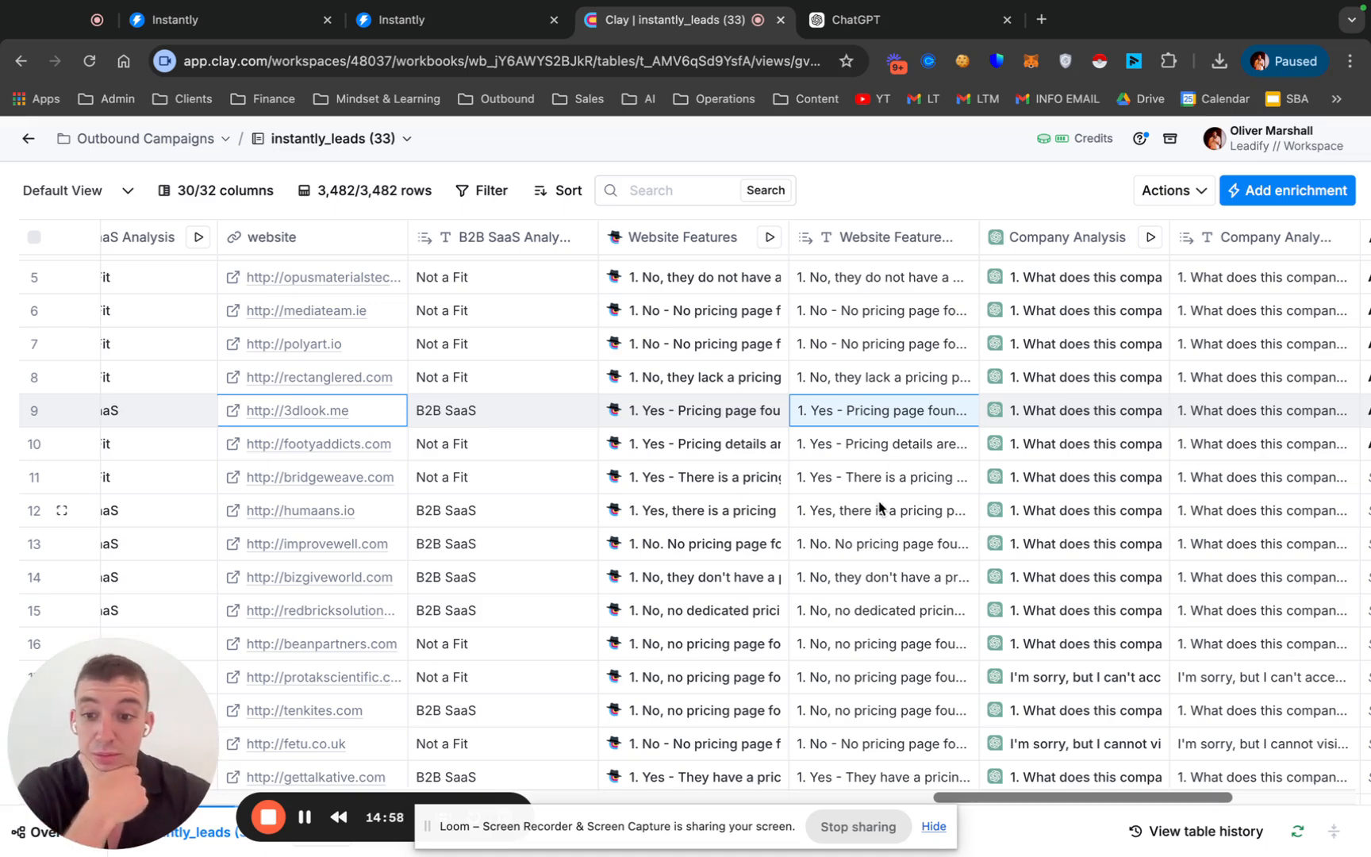
{"action": "scroll", "coordinate": [879, 508], "scroll_direction": "down", "scroll_amount": 3}
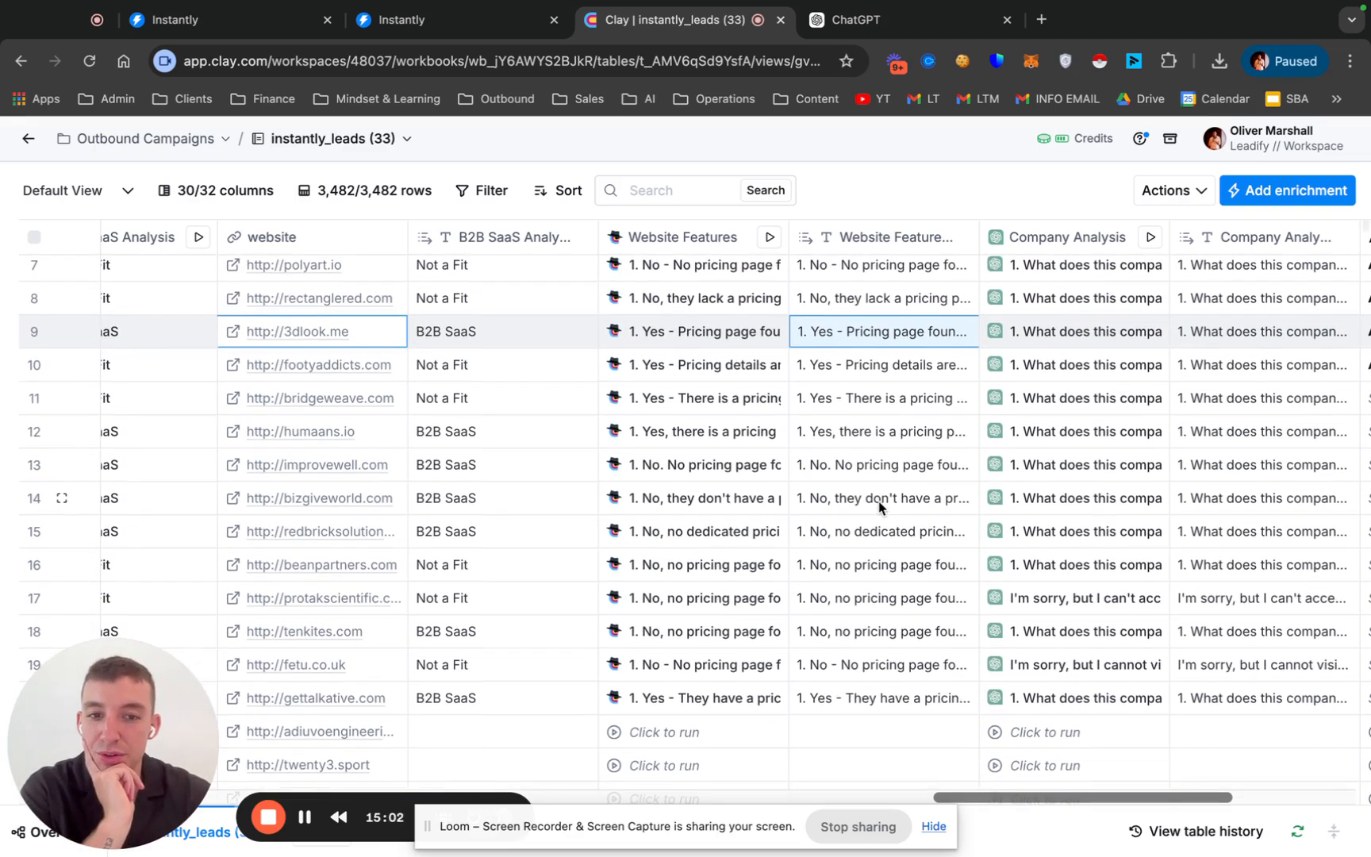
{"action": "scroll", "coordinate": [879, 508], "scroll_direction": "up", "scroll_amount": 5}
{"action": "scroll", "coordinate": [879, 508], "scroll_direction": "right", "scroll_amount": 5}
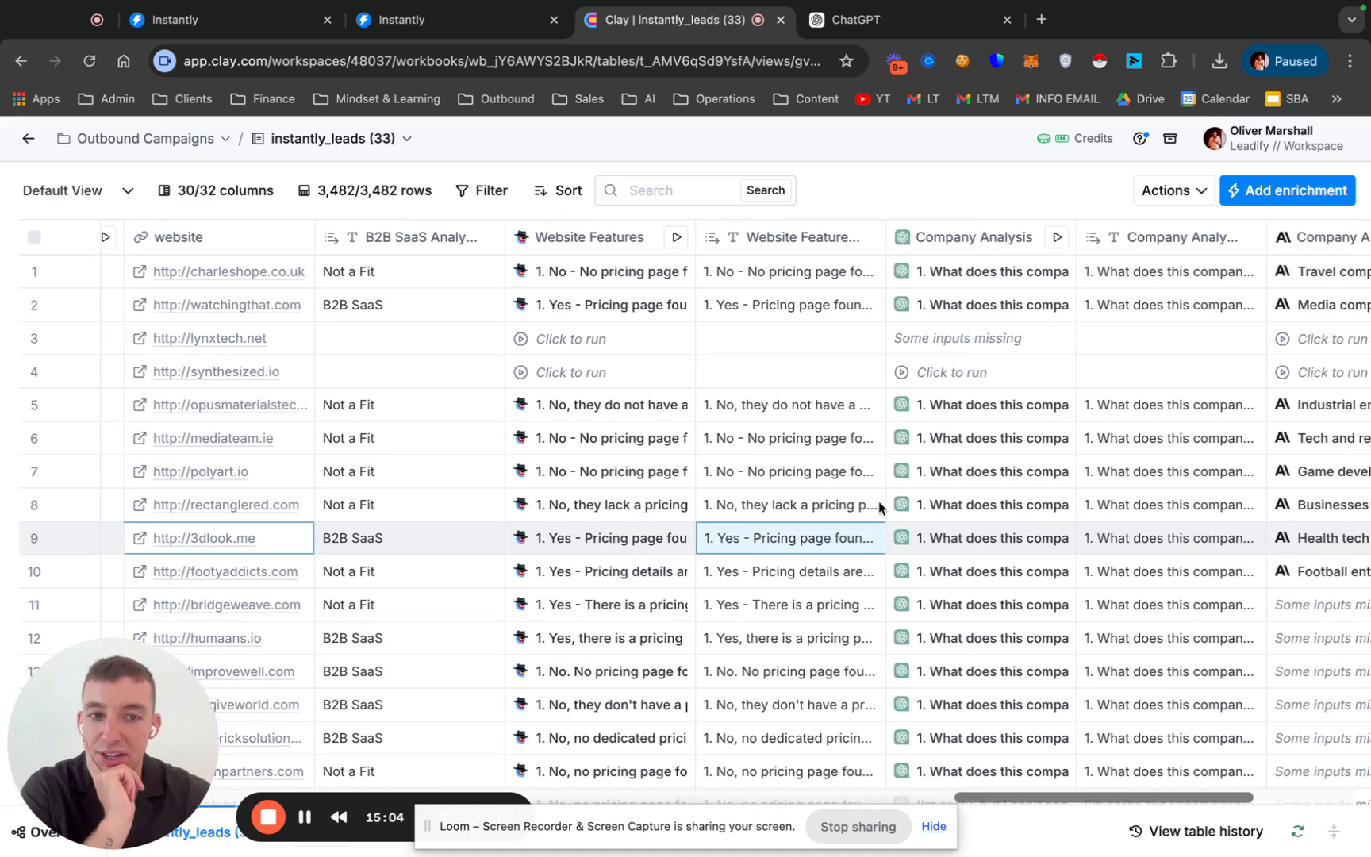
{"action": "scroll", "coordinate": [703, 477], "scroll_direction": "left", "scroll_amount": 5}
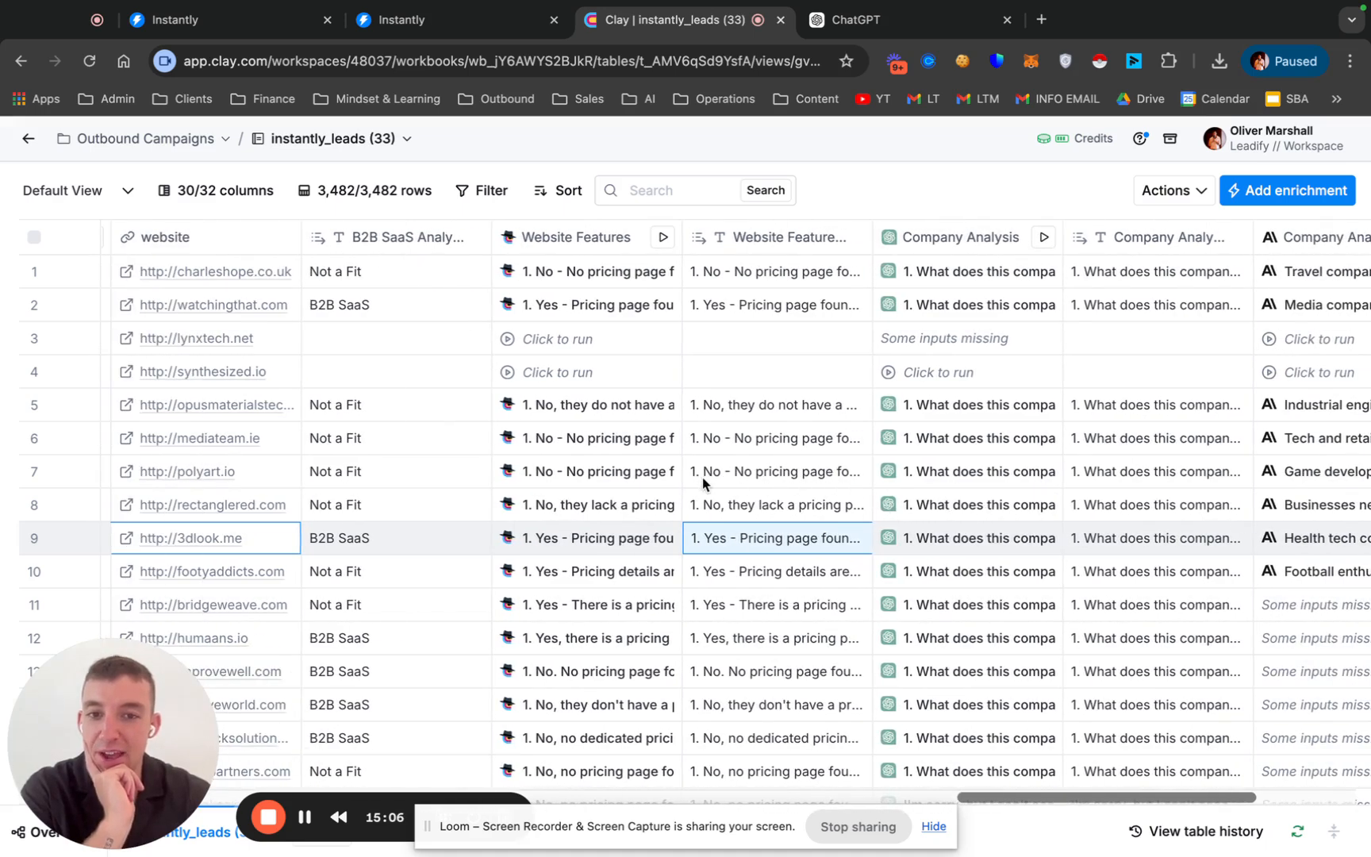
{"action": "scroll", "coordinate": [935, 353], "scroll_direction": "right", "scroll_amount": 6}
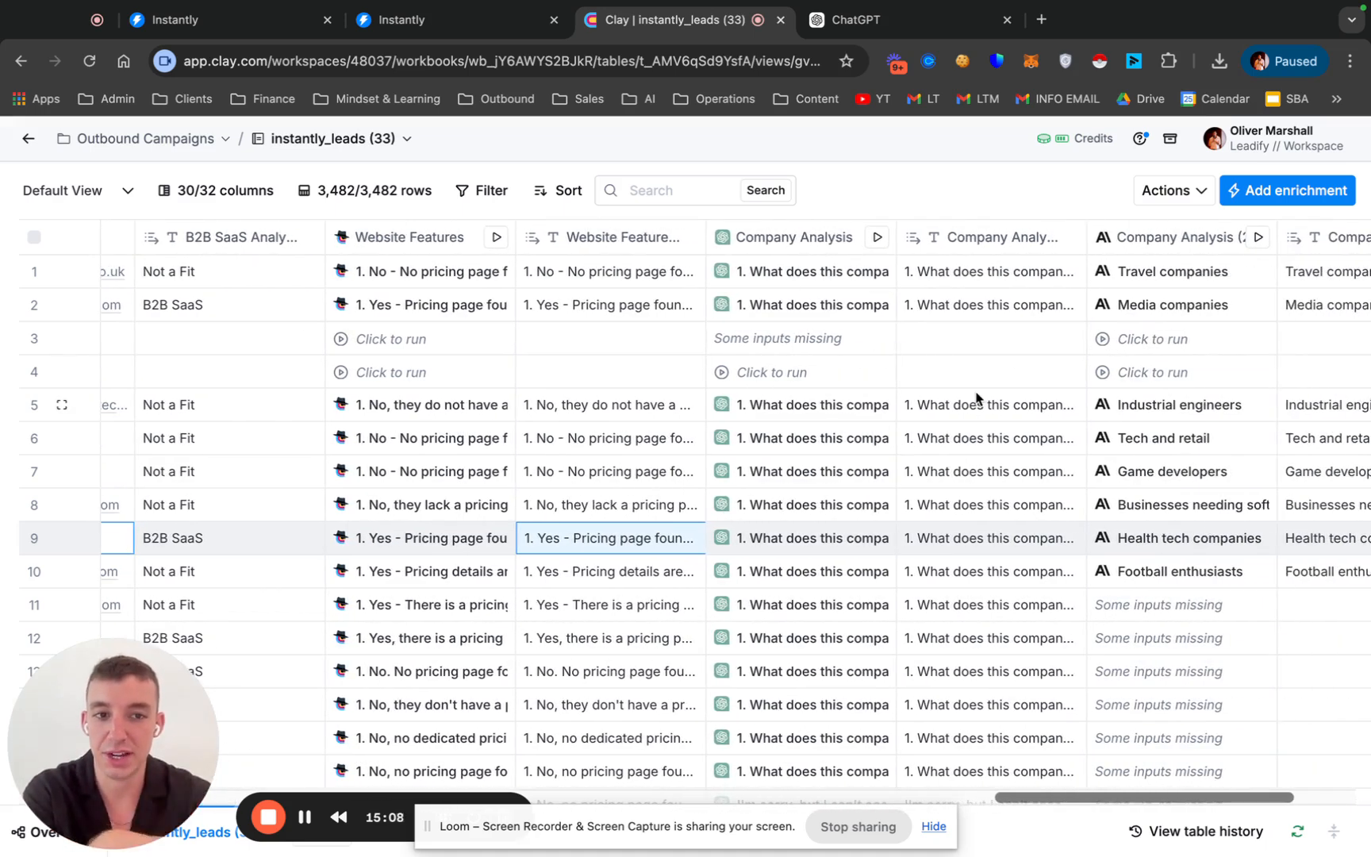
{"action": "scroll", "coordinate": [976, 397], "scroll_direction": "right", "scroll_amount": 4}
{"action": "scroll", "coordinate": [913, 441], "scroll_direction": "left", "scroll_amount": 2}
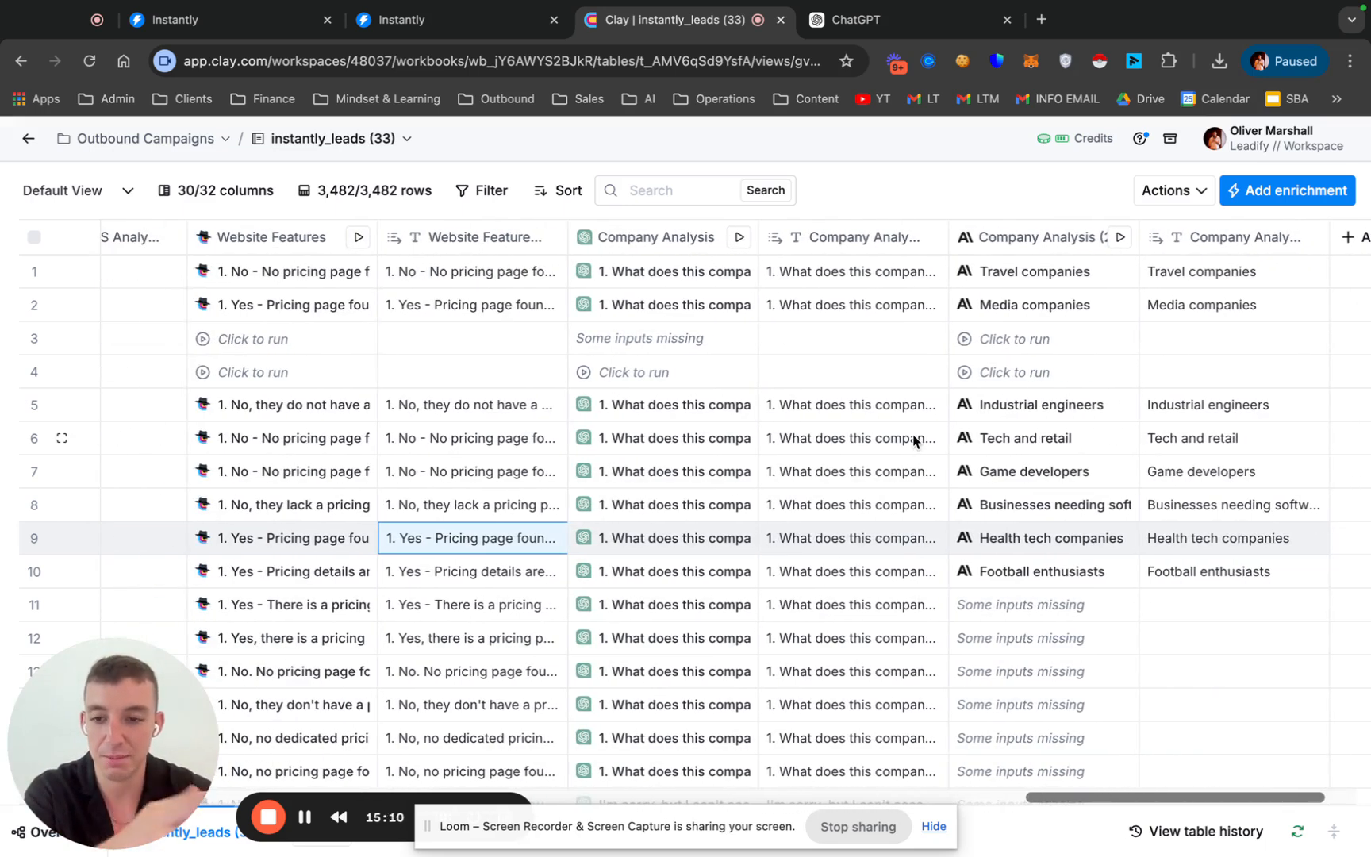
{"action": "scroll", "coordinate": [915, 440], "scroll_direction": "left", "scroll_amount": 4}
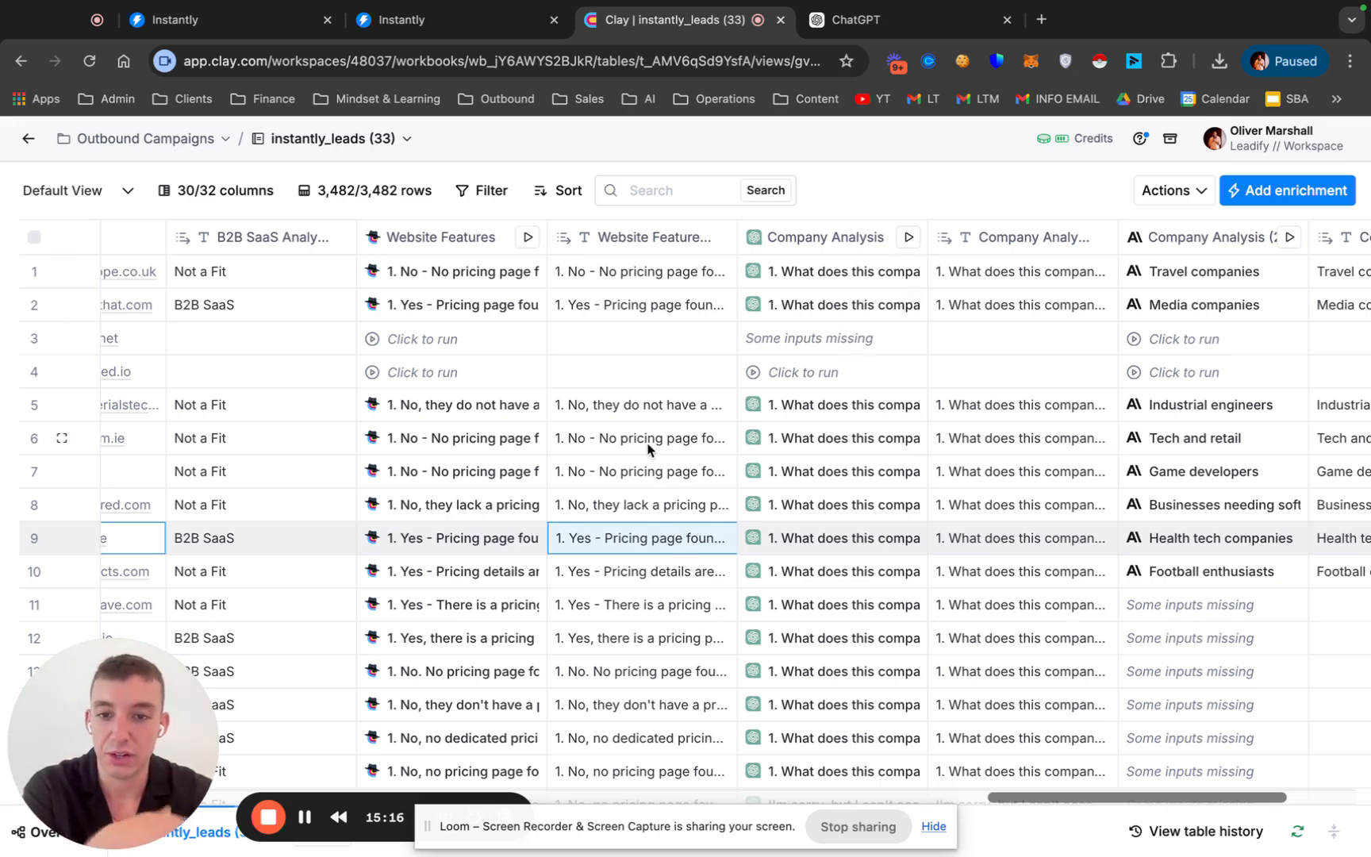
- Inspect the B2B SaaS Analysis text values in rows 9 and 10 alongside the Zenrows scrape and B2B SaaS Analysis columns
{"action": "scroll", "coordinate": [649, 449], "scroll_direction": "down", "scroll_amount": 3}
{"action": "left_click", "coordinate": [221, 425]}
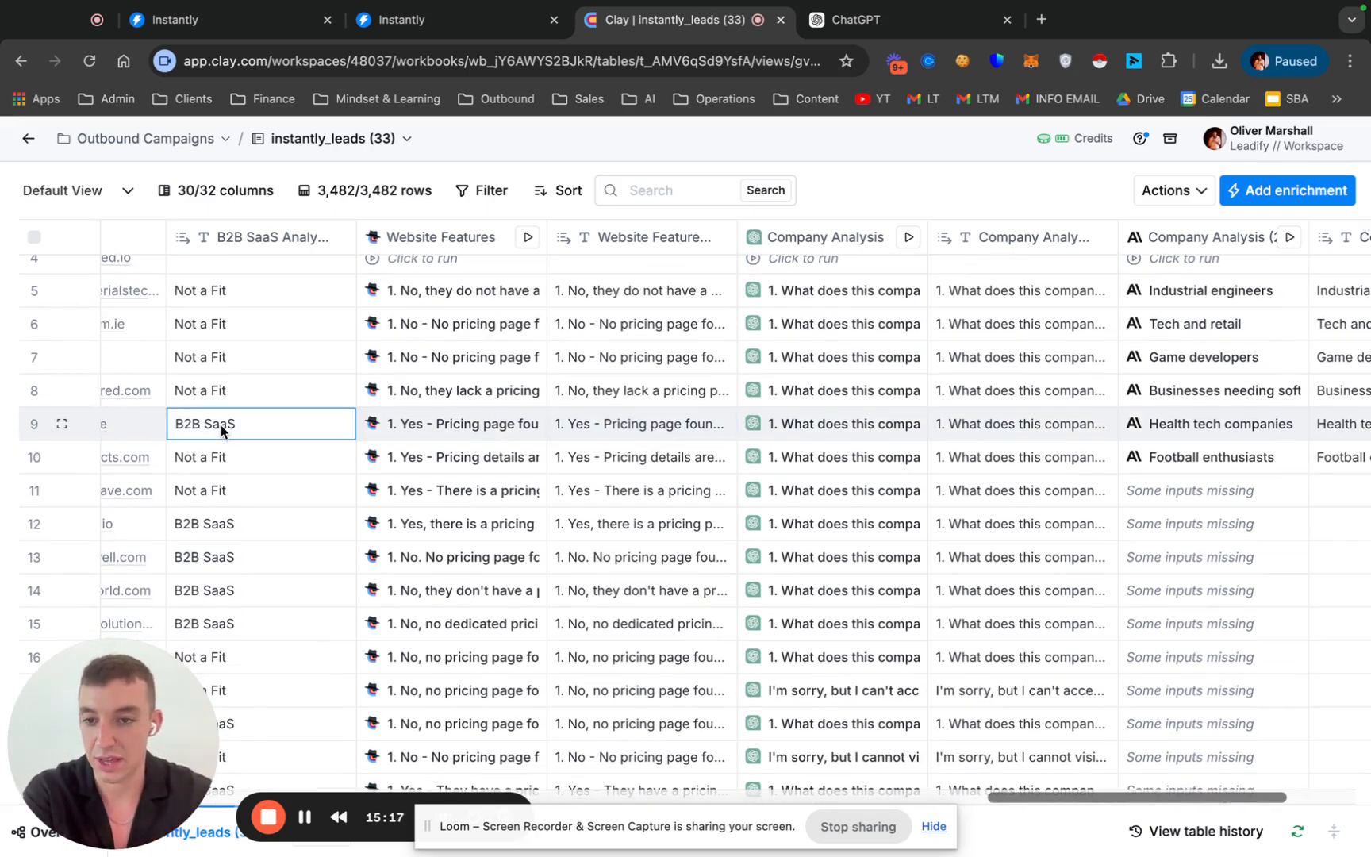
{"action": "left_click", "coordinate": [221, 400]}
{"action": "left_click", "coordinate": [225, 428]}
{"action": "double_click", "coordinate": [225, 428]}
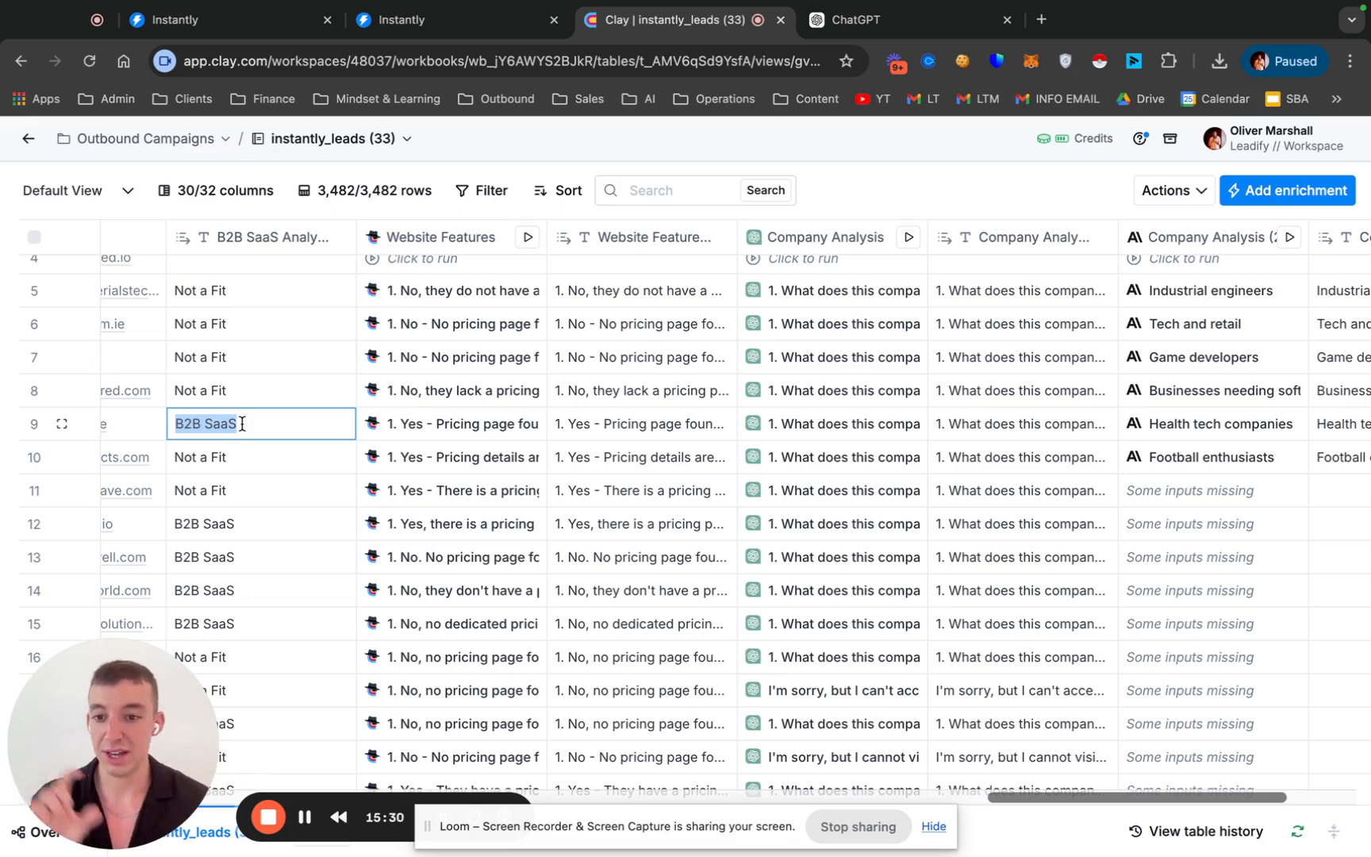
{"action": "scroll", "coordinate": [242, 423], "scroll_direction": "left", "scroll_amount": 2}
{"action": "scroll", "coordinate": [261, 425], "scroll_direction": "left", "scroll_amount": 8}
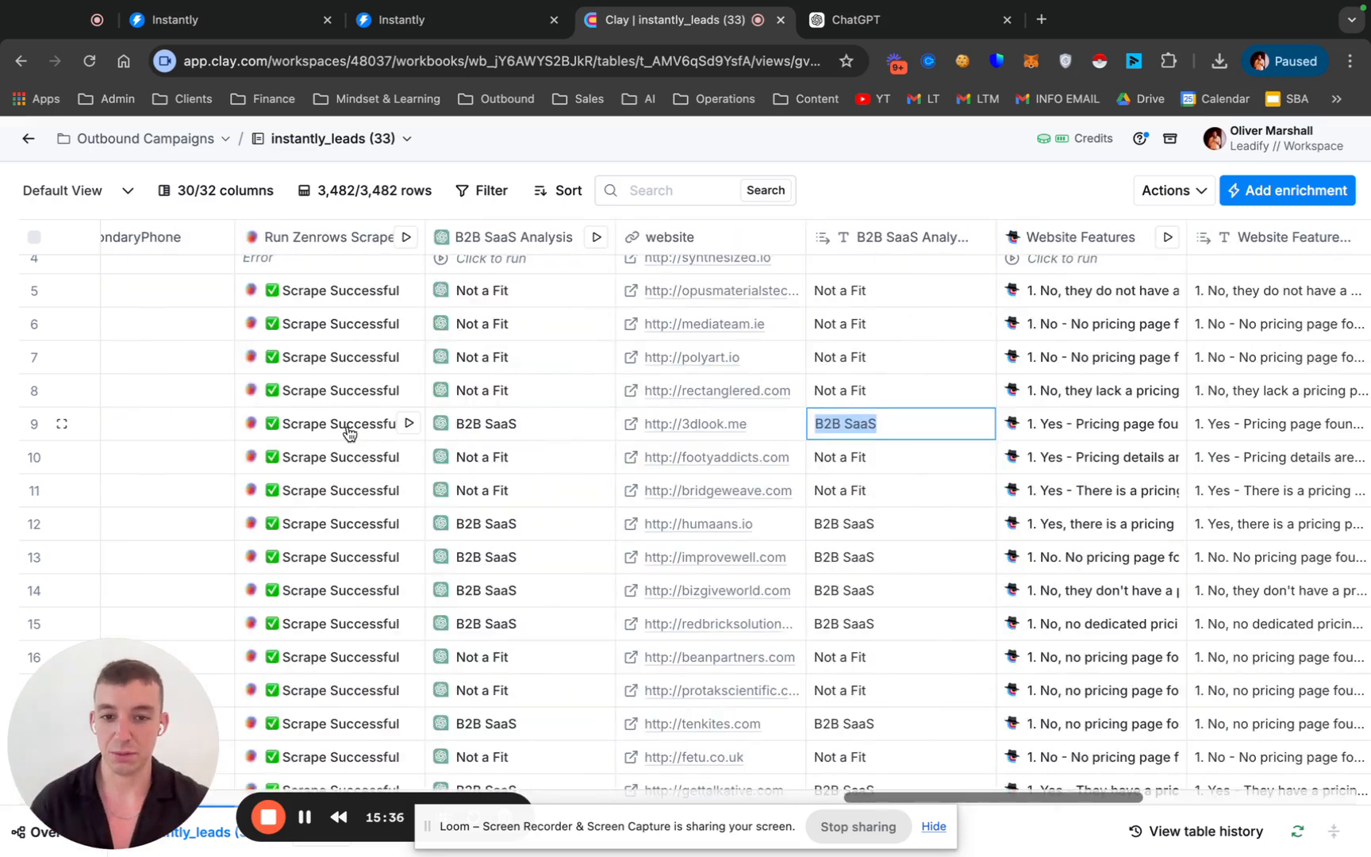
{"action": "left_click", "coordinate": [885, 465]}
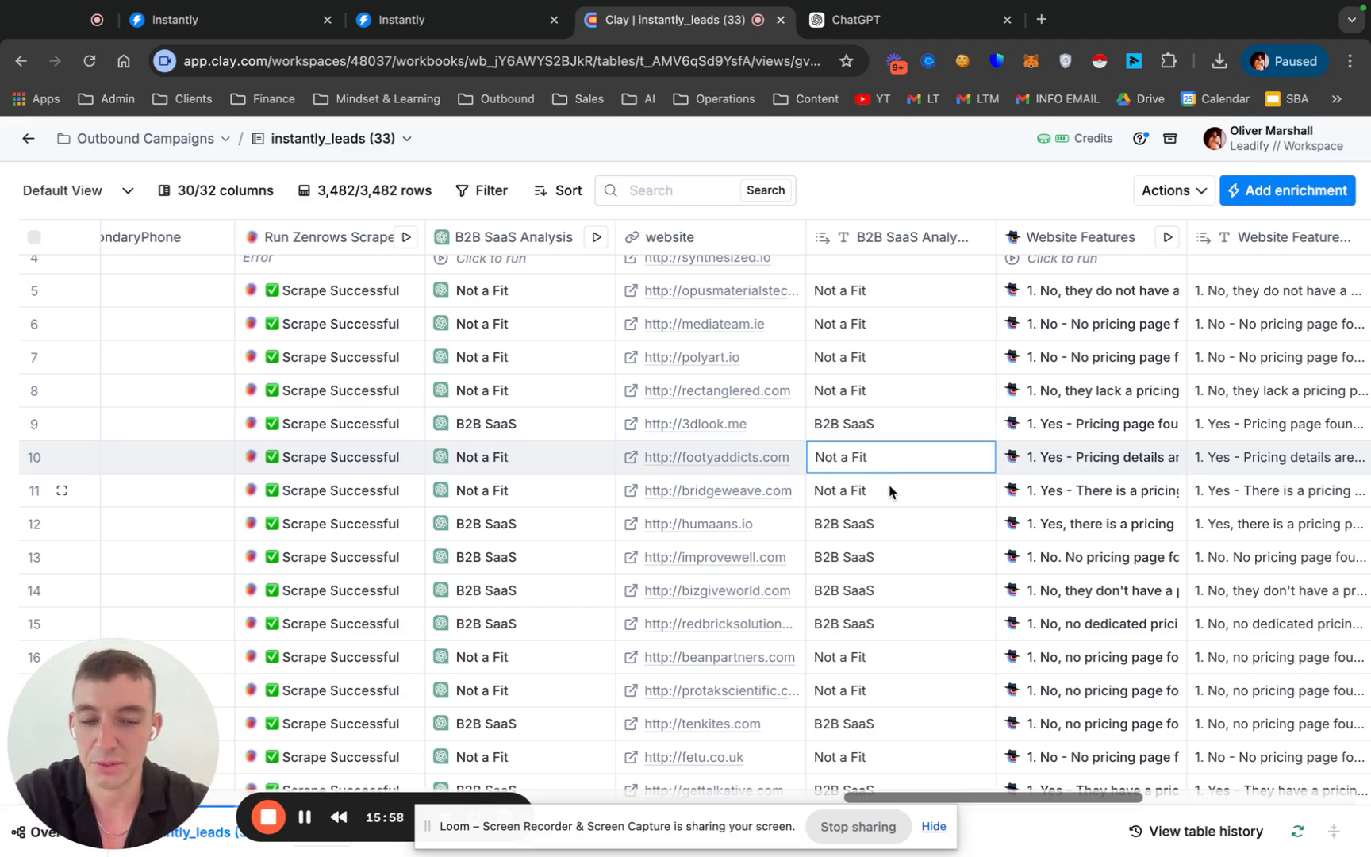
- Compare the Zenrows scrape, B2B SaaS Analysis and Website Features results across the leads, down to the rows not yet run
{"action": "scroll", "coordinate": [890, 491], "scroll_direction": "right", "scroll_amount": 10}
{"action": "scroll", "coordinate": [889, 491], "scroll_direction": "left", "scroll_amount": 5}
{"action": "scroll", "coordinate": [889, 491], "scroll_direction": "left", "scroll_amount": 3}
{"action": "scroll", "coordinate": [889, 491], "scroll_direction": "down", "scroll_amount": 1}
{"action": "scroll", "coordinate": [889, 491], "scroll_direction": "left", "scroll_amount": 2}
{"action": "scroll", "coordinate": [892, 493], "scroll_direction": "left", "scroll_amount": 1}
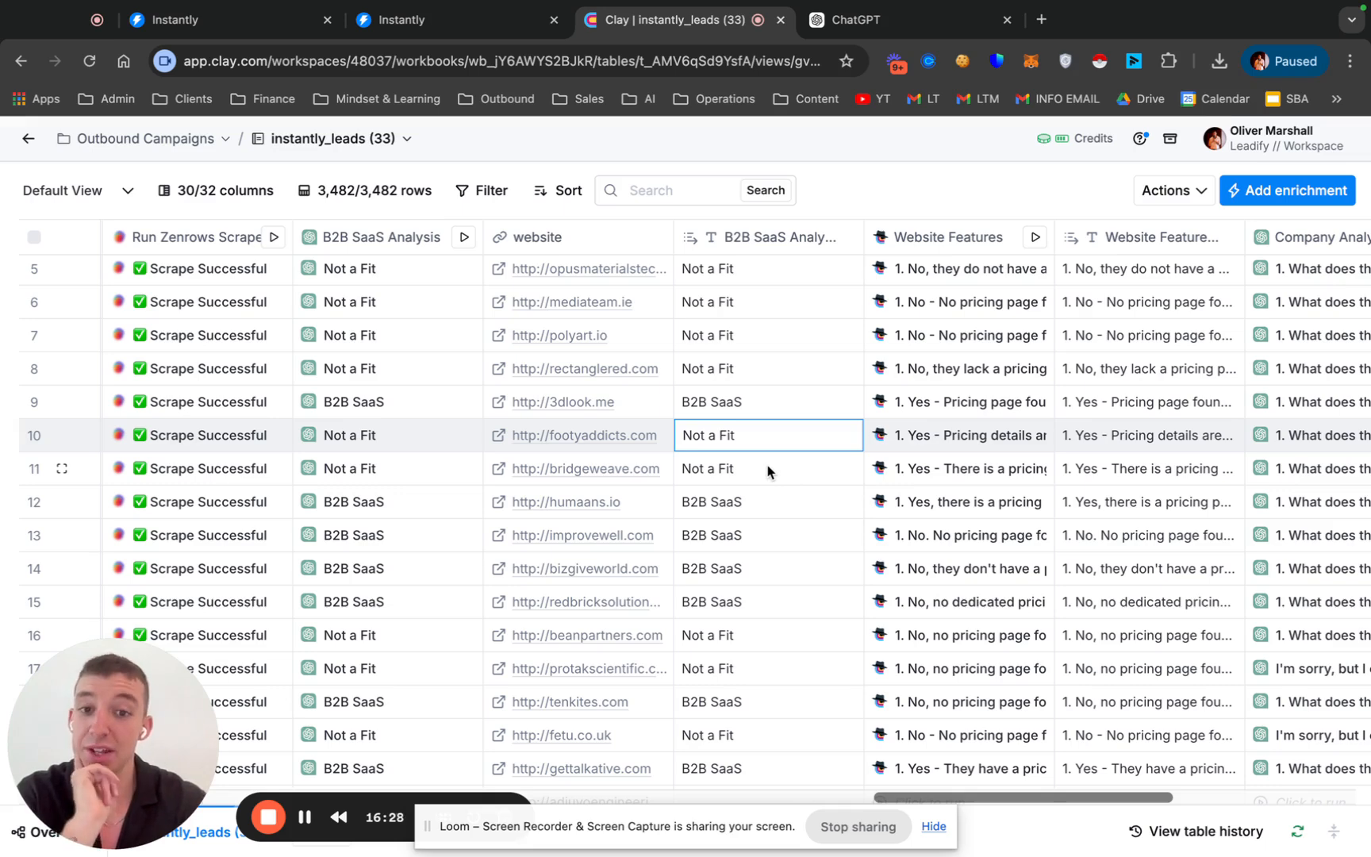
{"action": "scroll", "coordinate": [768, 471], "scroll_direction": "up", "scroll_amount": 2}
{"action": "scroll", "coordinate": [767, 471], "scroll_direction": "down", "scroll_amount": 2}
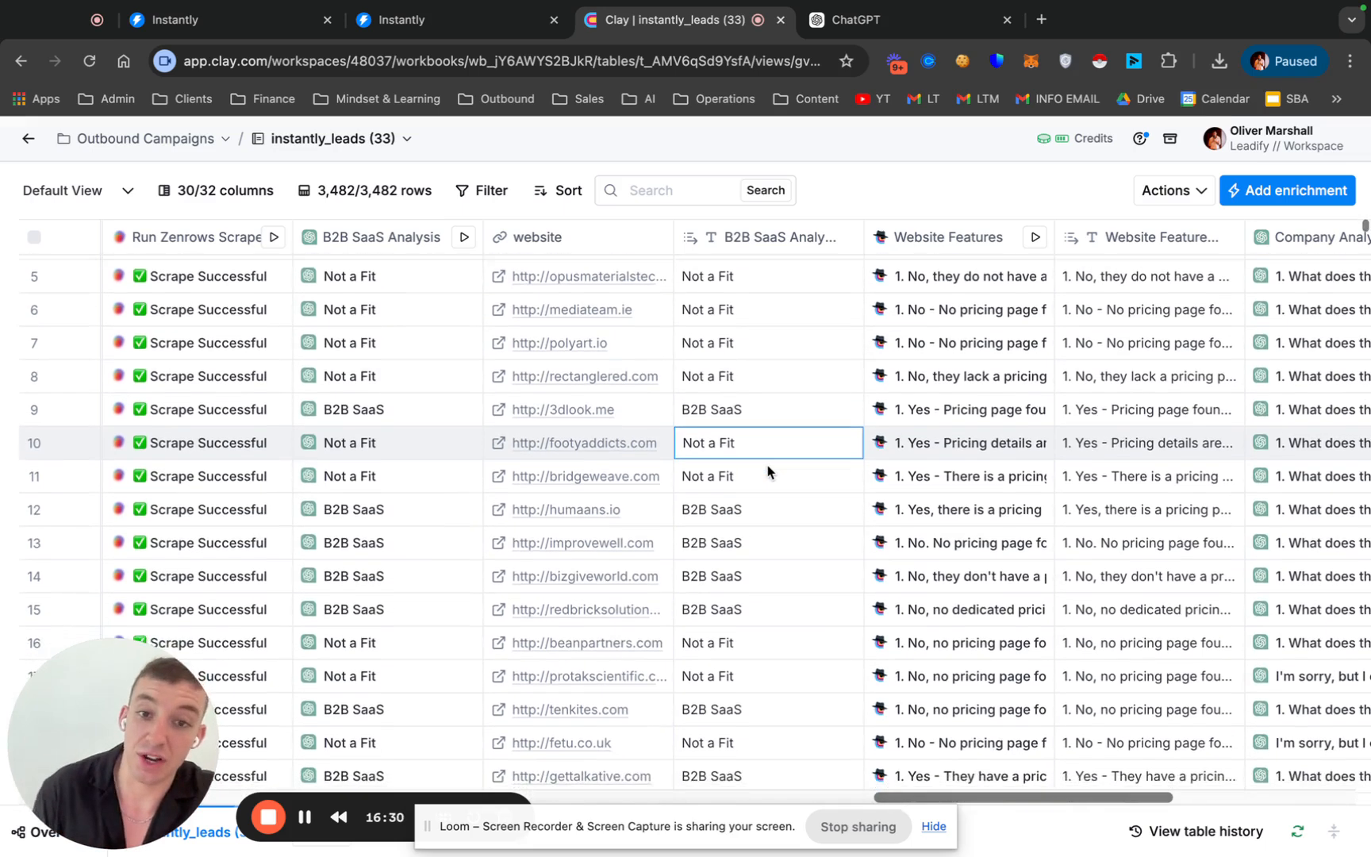
{"action": "scroll", "coordinate": [767, 472], "scroll_direction": "up", "scroll_amount": 1}
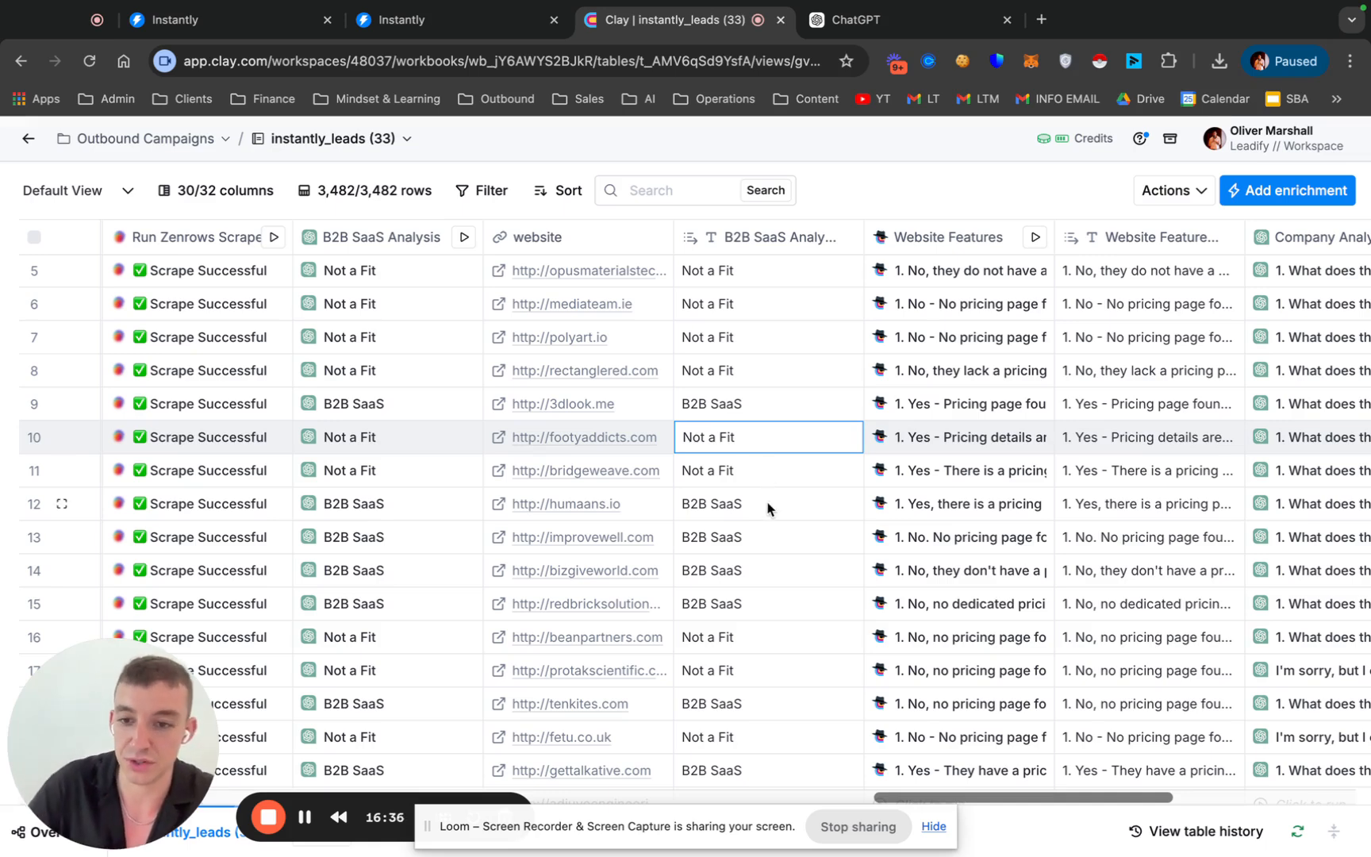
{"action": "scroll", "coordinate": [769, 508], "scroll_direction": "down", "scroll_amount": 2}
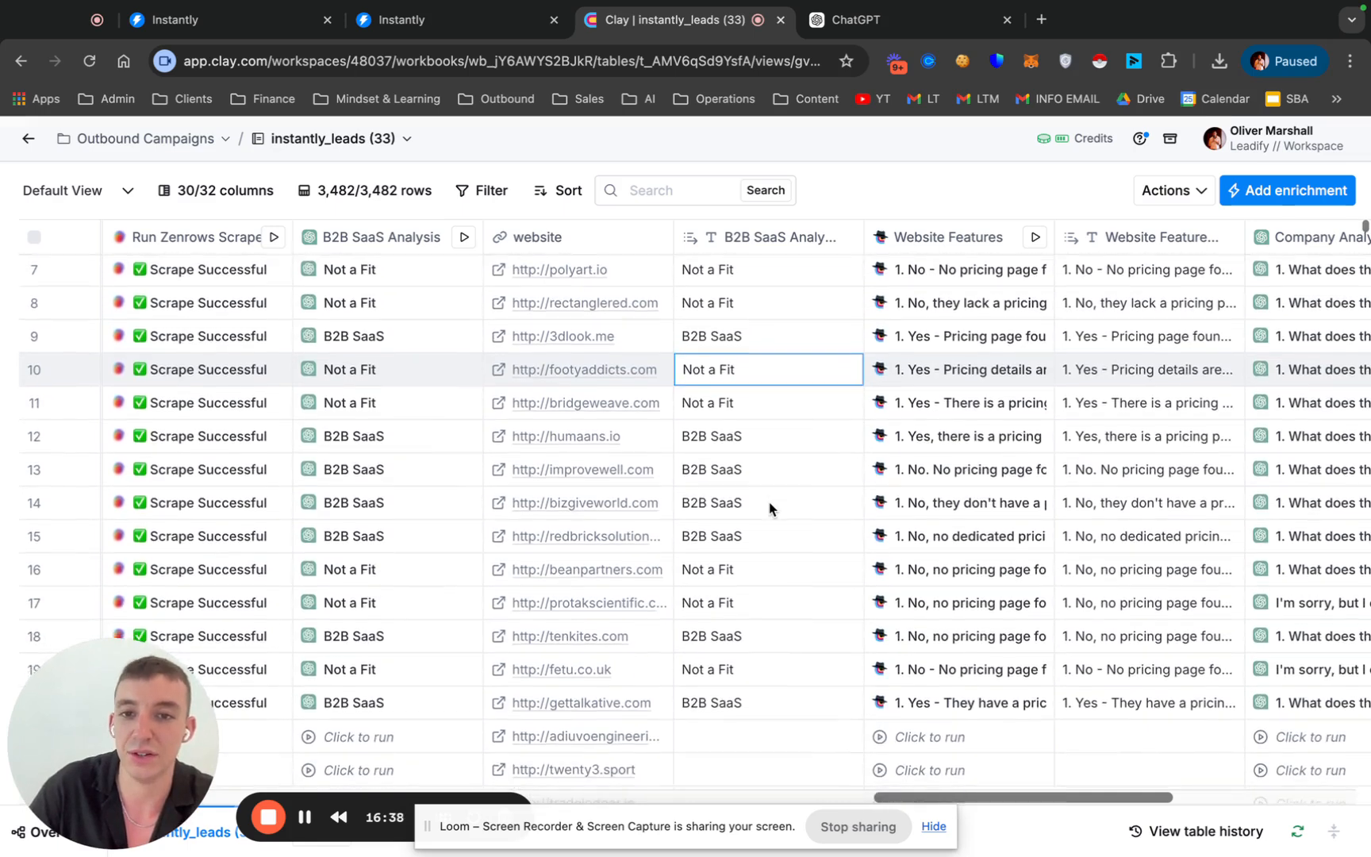
{"action": "scroll", "coordinate": [772, 510], "scroll_direction": "down", "scroll_amount": 1}
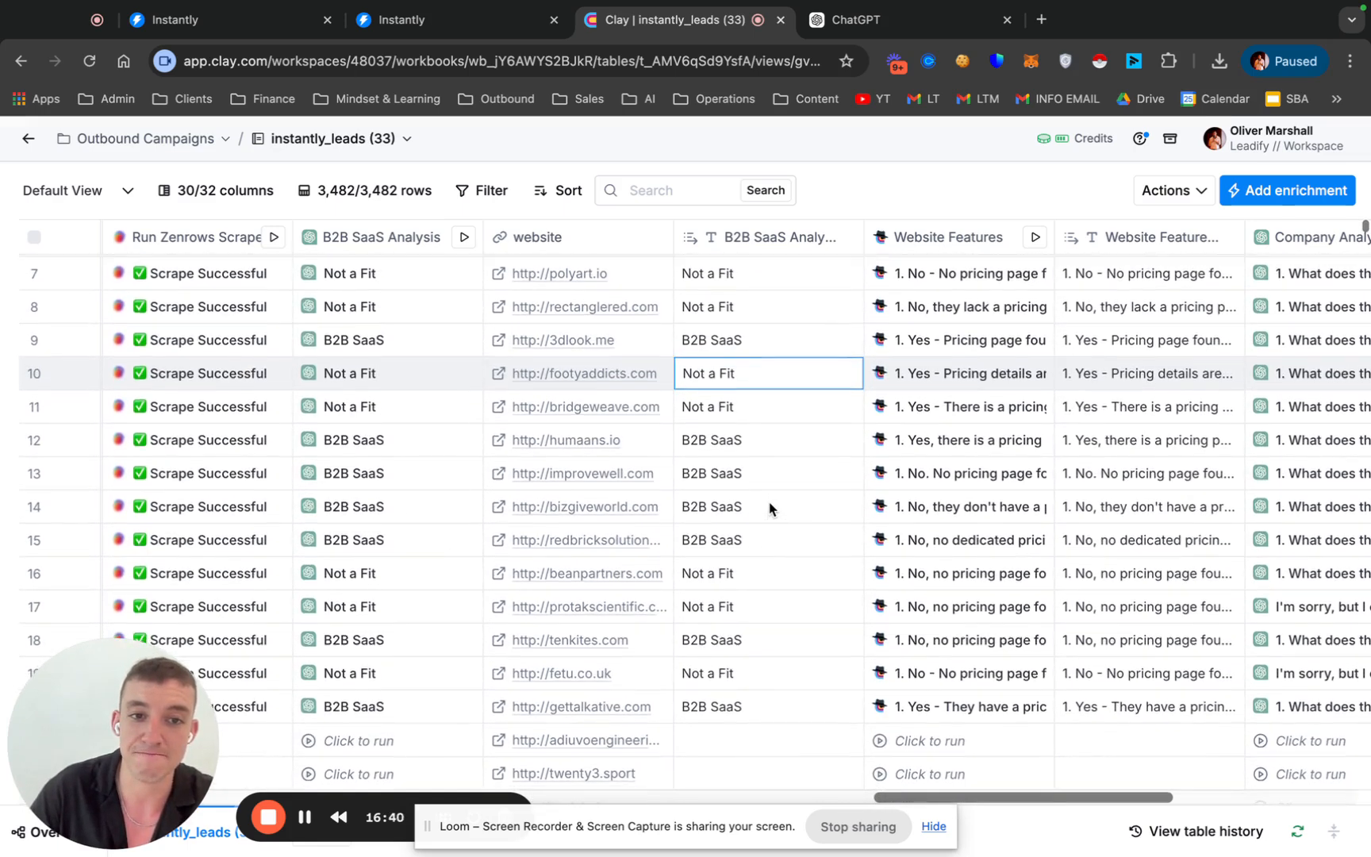
{"action": "scroll", "coordinate": [769, 508], "scroll_direction": "left", "scroll_amount": 3}
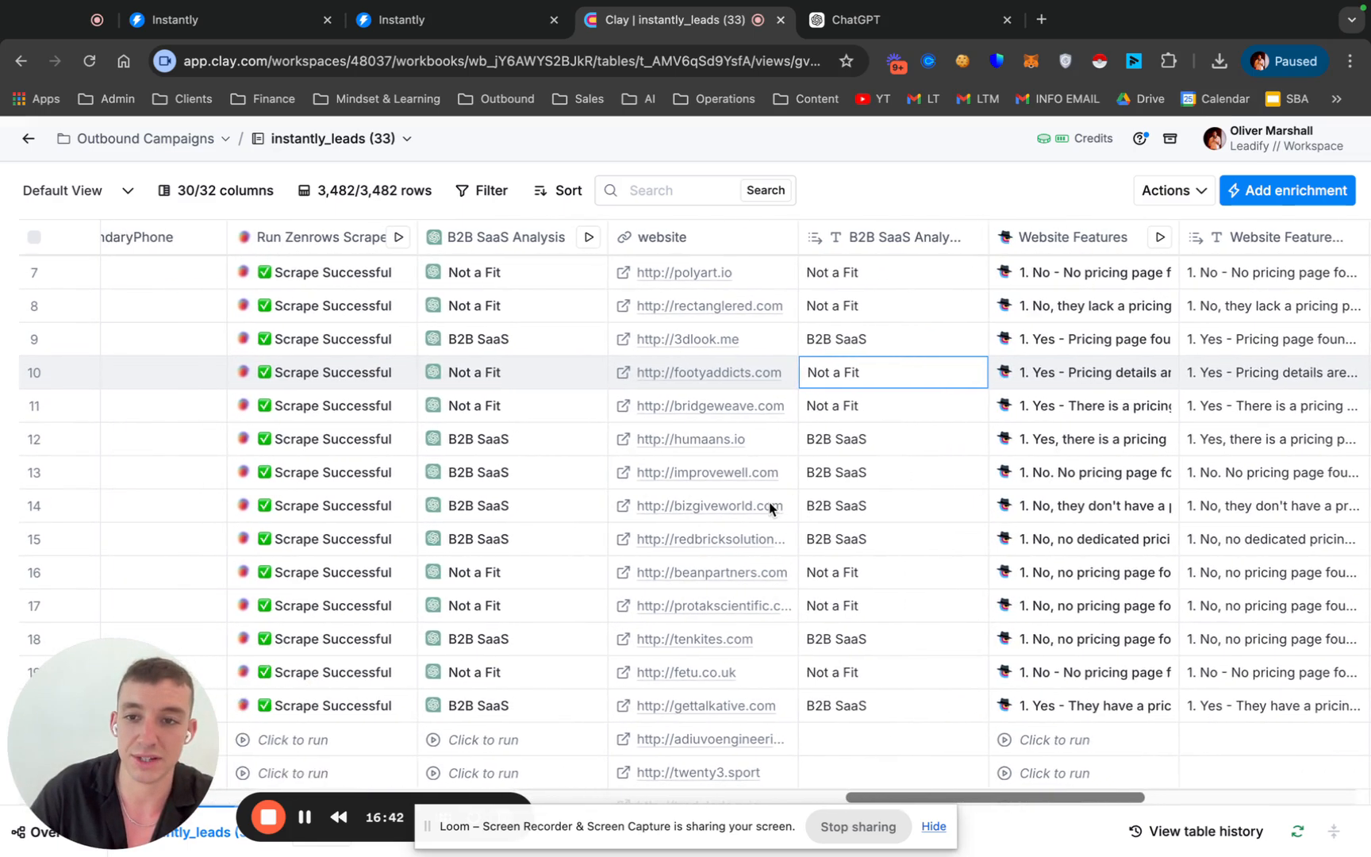
{"action": "scroll", "coordinate": [769, 508], "scroll_direction": "right", "scroll_amount": 3}
{"action": "scroll", "coordinate": [769, 508], "scroll_direction": "right", "scroll_amount": 1}
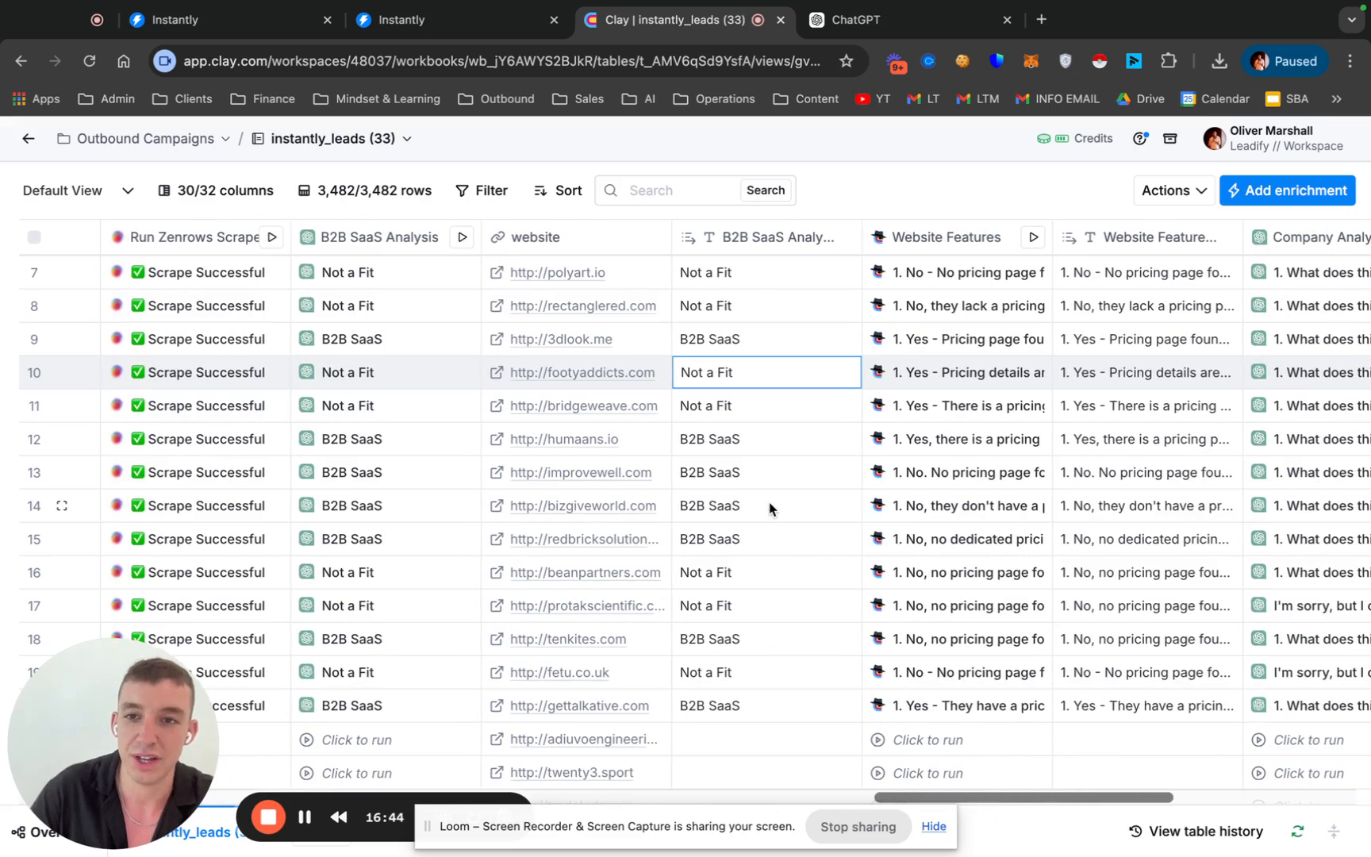